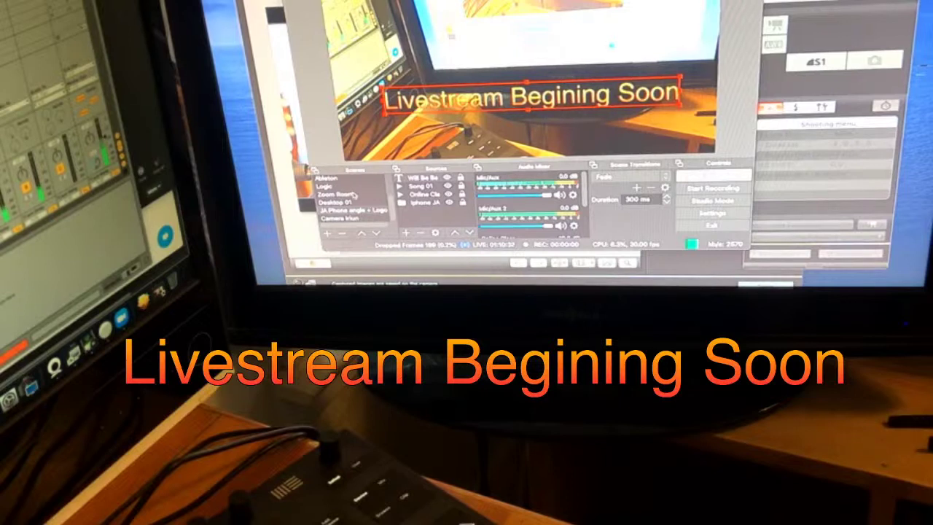
pyautogui.scroll(3, 351, 199)
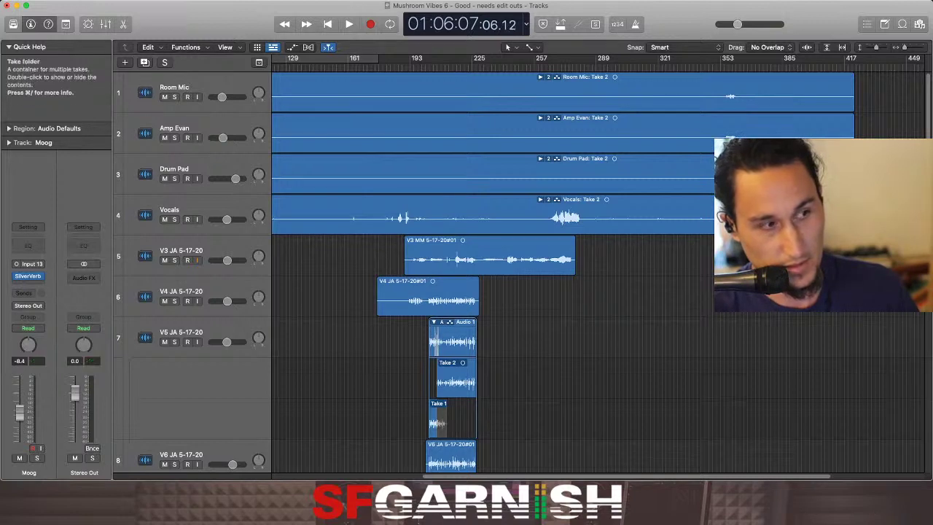
# Step: Play back the Mushroom Vibes 6 session and look over its vocal, guitar and DJ tracks
pyautogui.press('space')
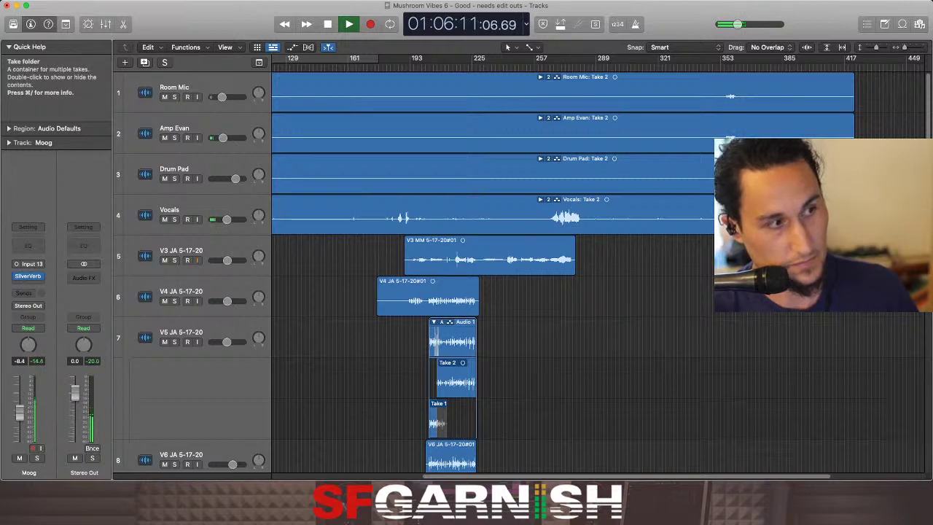
pyautogui.press('space')
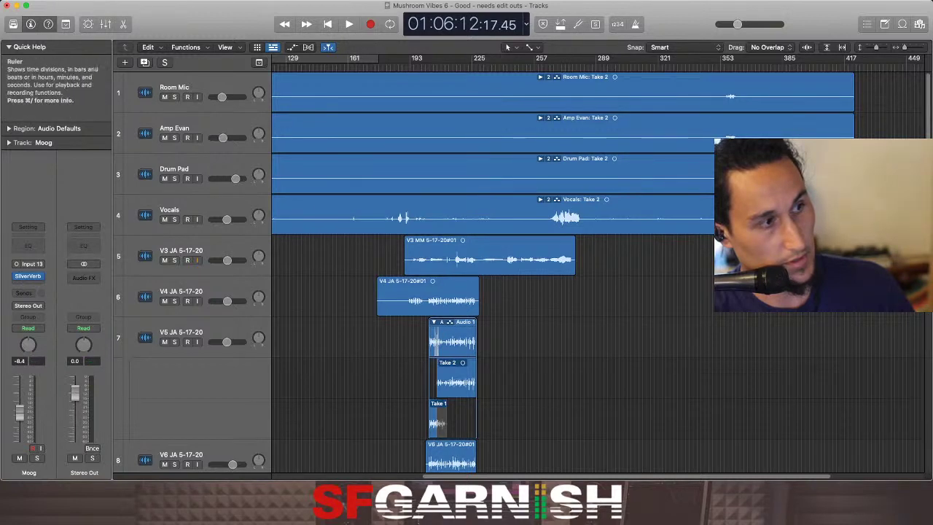
pyautogui.press('space')
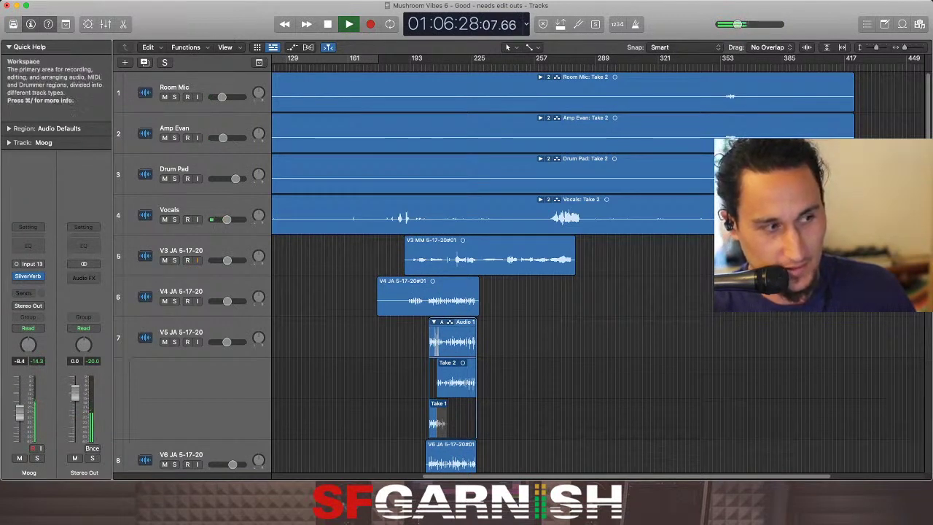
pyautogui.scroll(-1, 525, 270)
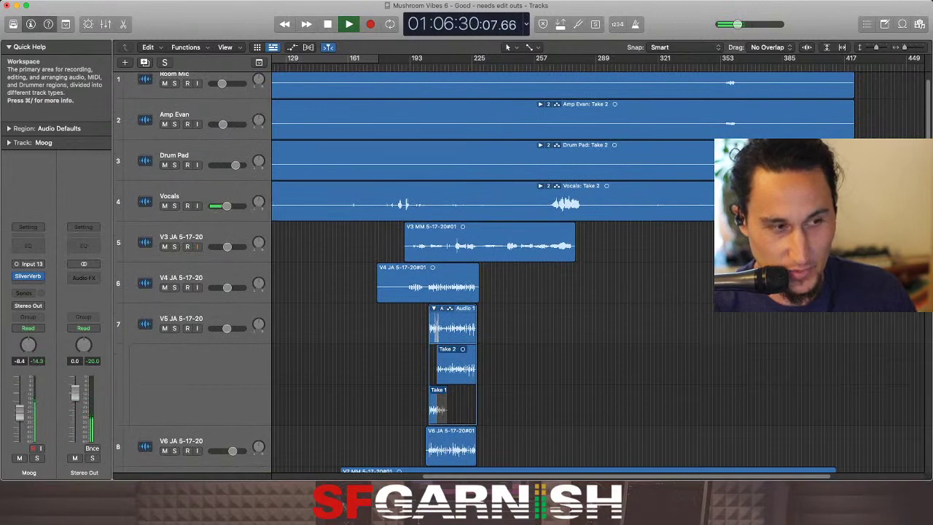
pyautogui.scroll(-3, 525, 269)
pyautogui.scroll(-6, 524, 269)
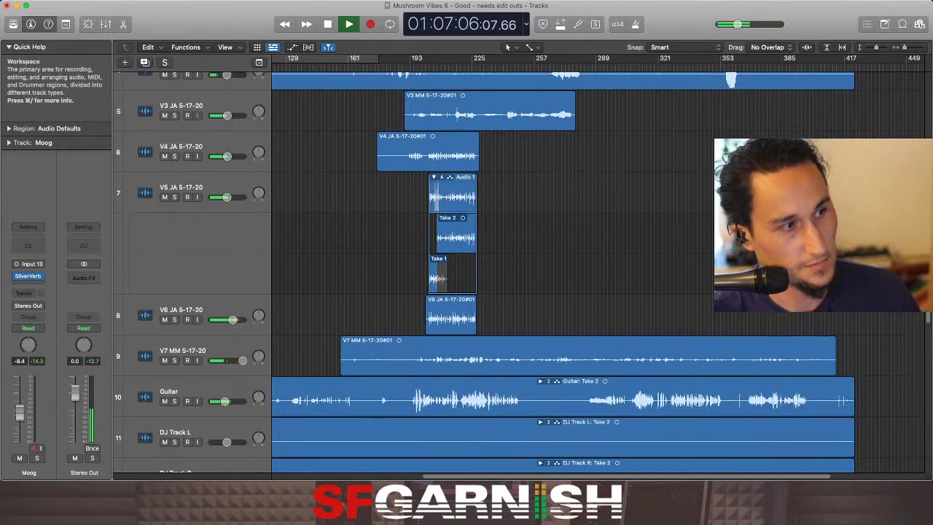
pyautogui.scroll(1, 466, 270)
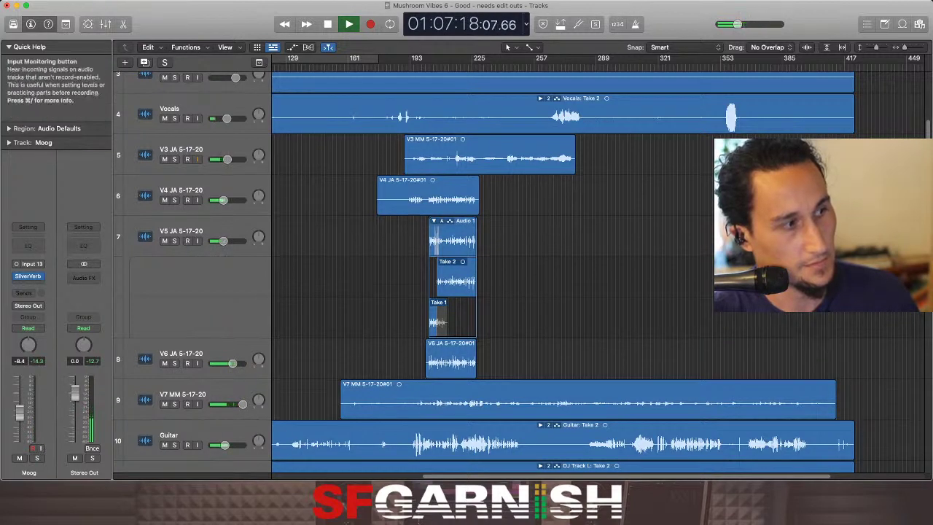
# Step: Select the V4 JA 5-17-20 track, adjust the master volume and stop playback
pyautogui.click(204, 208)
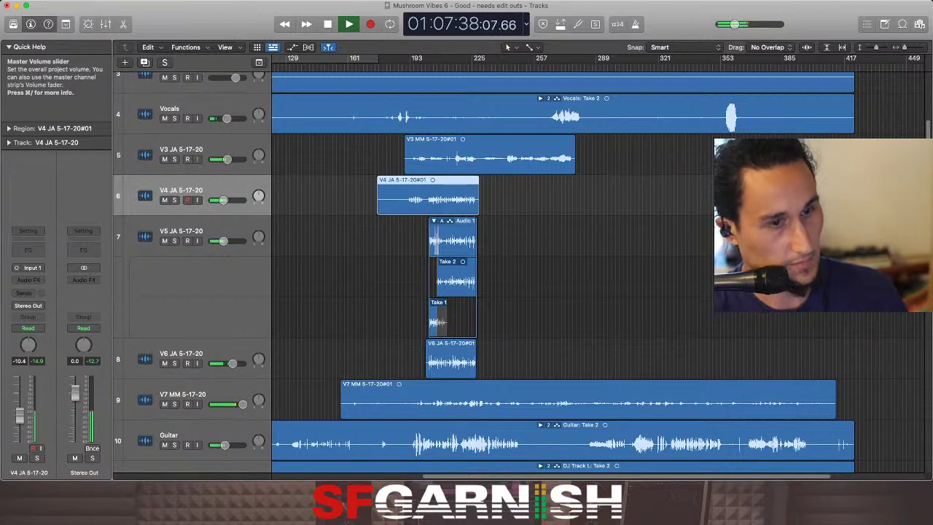
pyautogui.moveTo(736, 24); pyautogui.dragTo(745, 24)
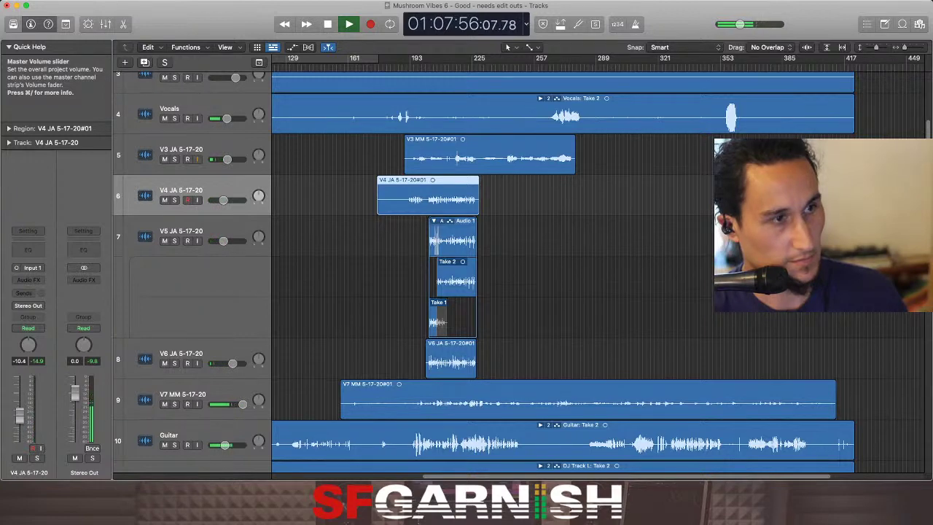
pyautogui.press('space')
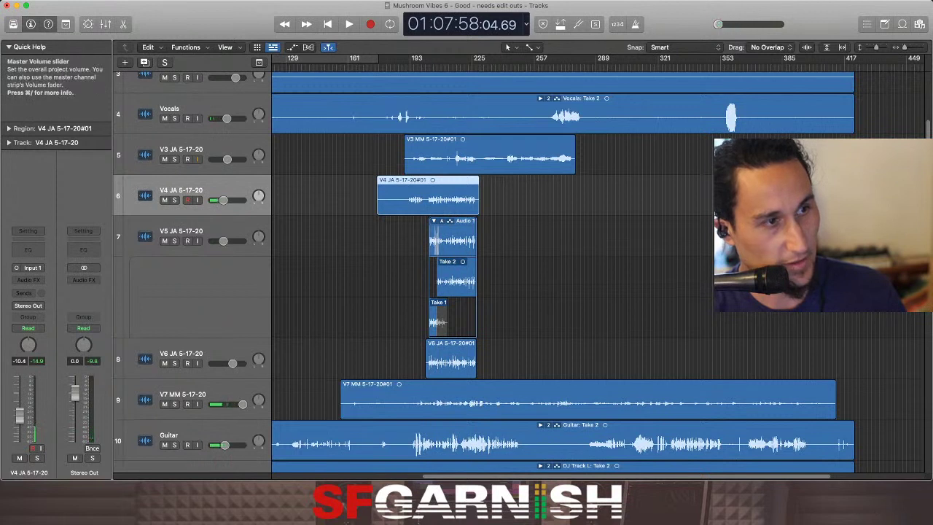
pyautogui.moveTo(717, 24); pyautogui.dragTo(734, 24)
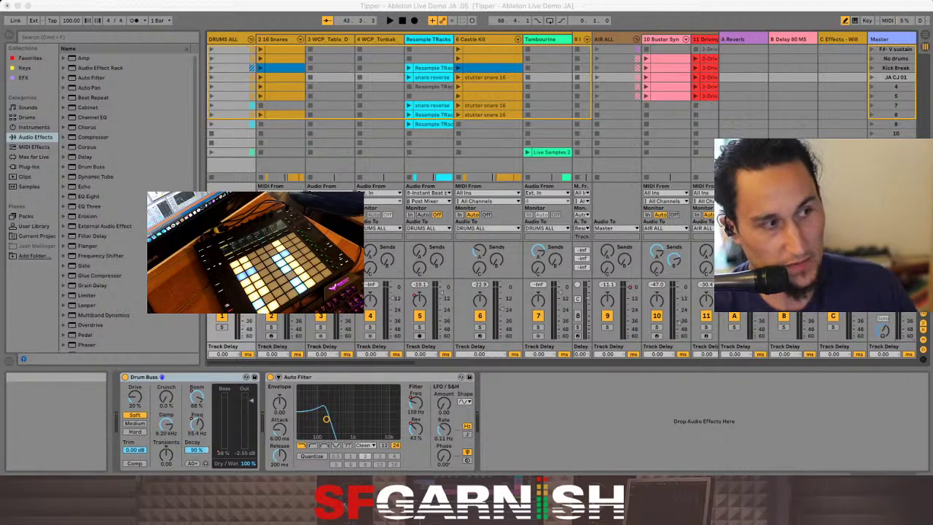
# Step: Switch to Ableton Live, show the Tipper set in Arrangement View and select DRUMS ALL at the Breakdown marker
pyautogui.press('super+Tab')
pyautogui.click(379, 124)
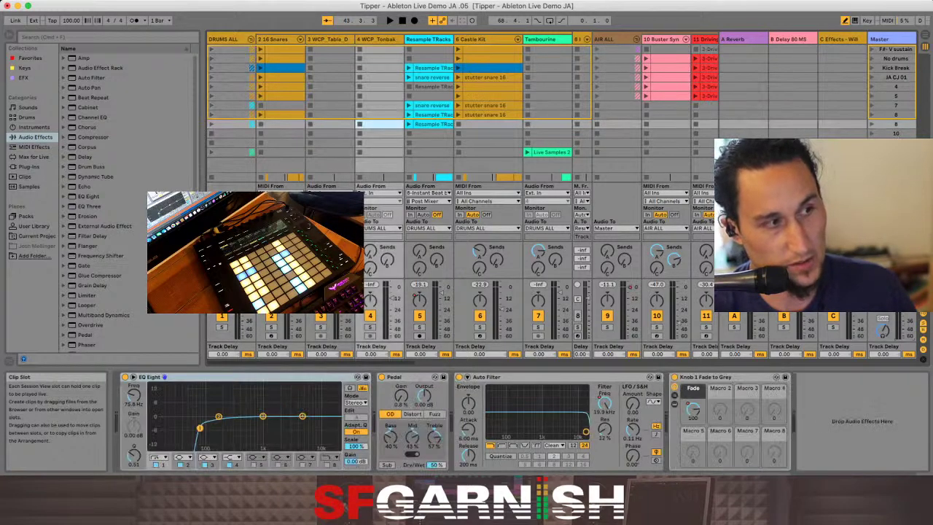
pyautogui.press('Tab')
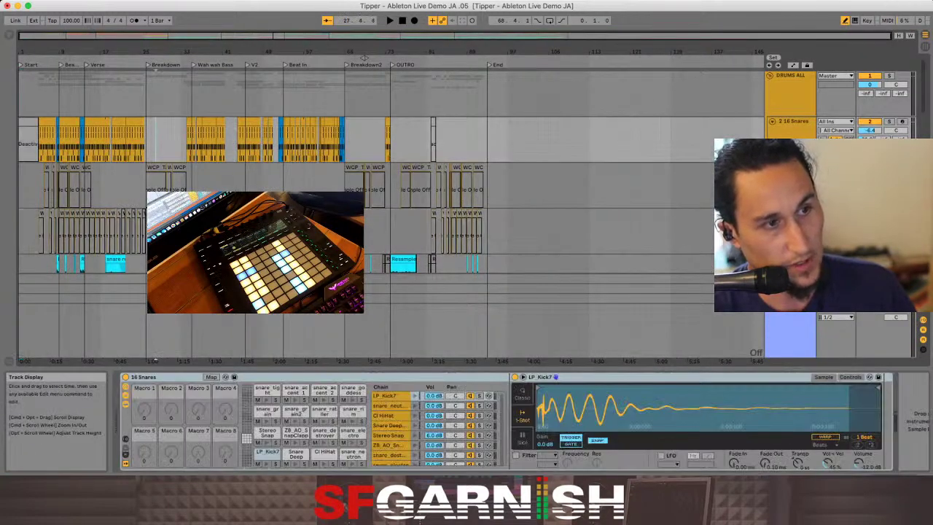
pyautogui.click(164, 138)
pyautogui.click(146, 91)
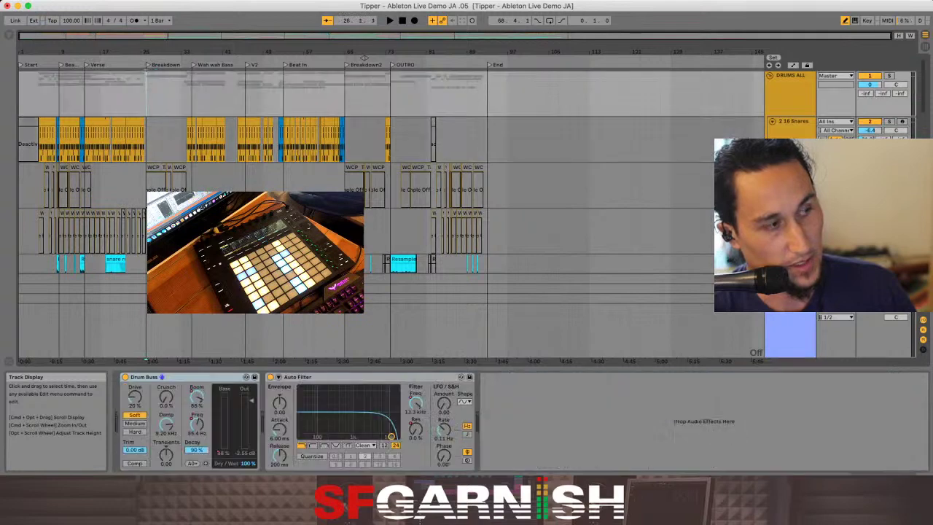
# Step: Unfold the Tambourine and 6 Castle Kit tracks in the arrangement
pyautogui.scroll(-5, 394, 172)
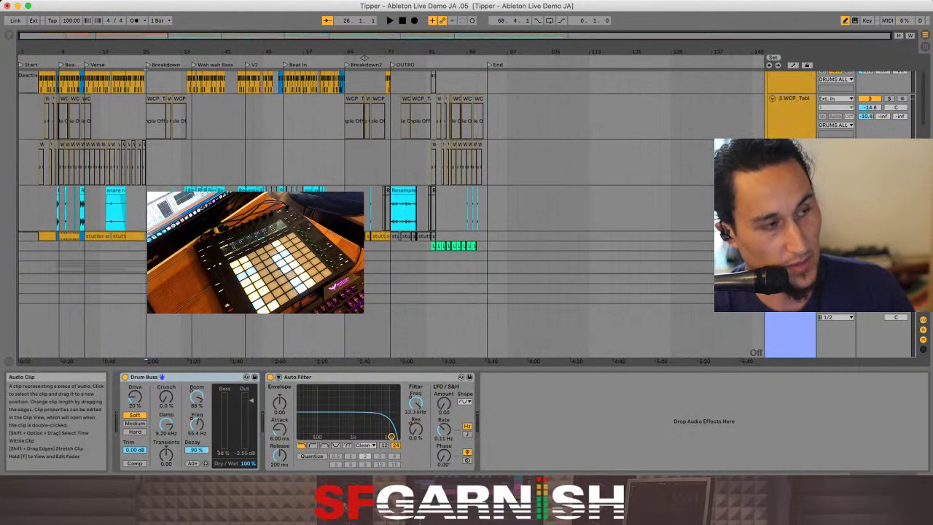
pyautogui.scroll(-3, 394, 172)
pyautogui.scroll(-1, 393, 172)
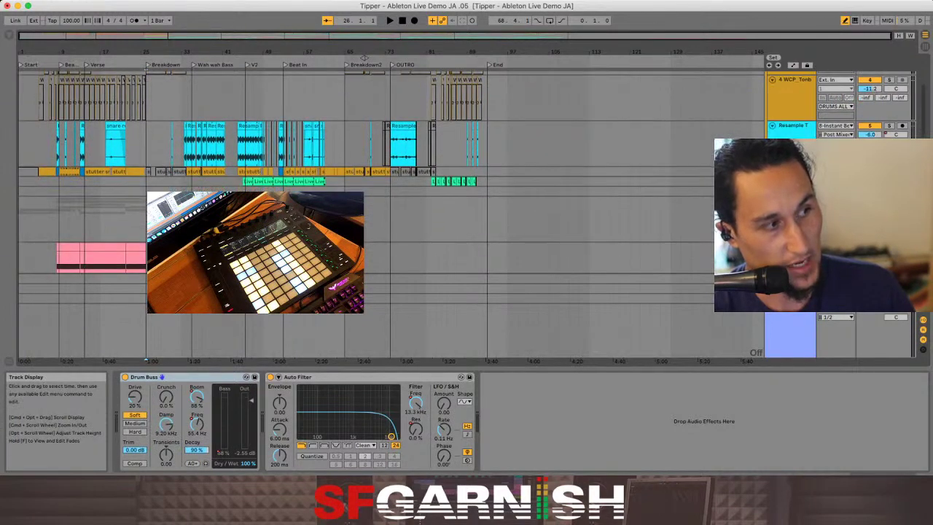
pyautogui.scroll(-1, 394, 172)
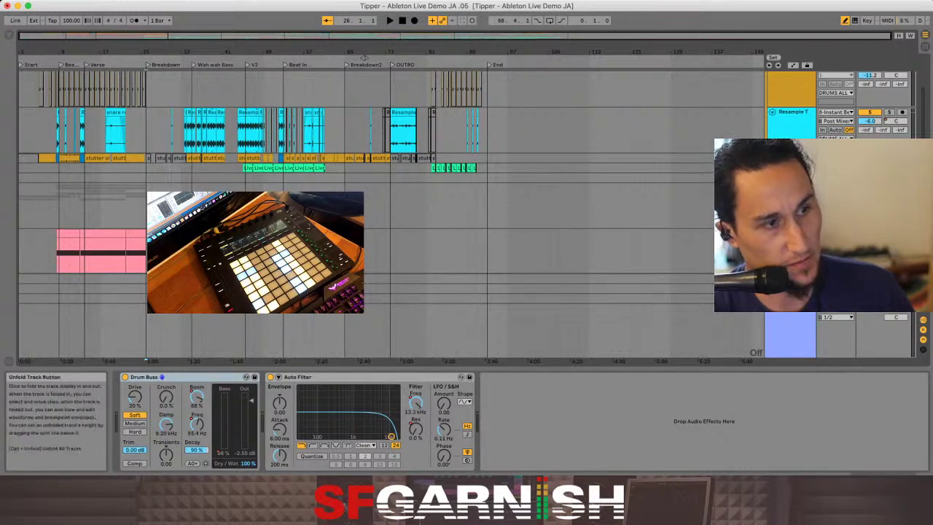
pyautogui.click(772, 168)
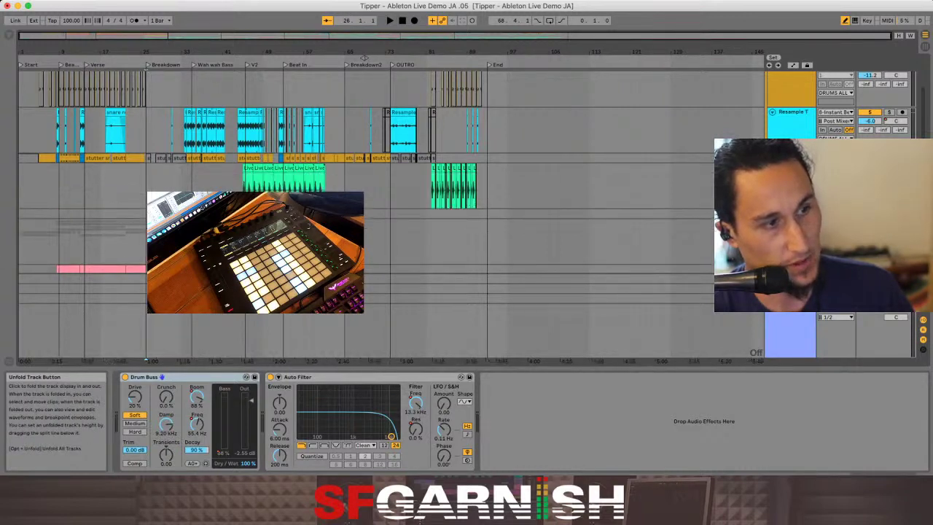
pyautogui.scroll(-4, 437, 158)
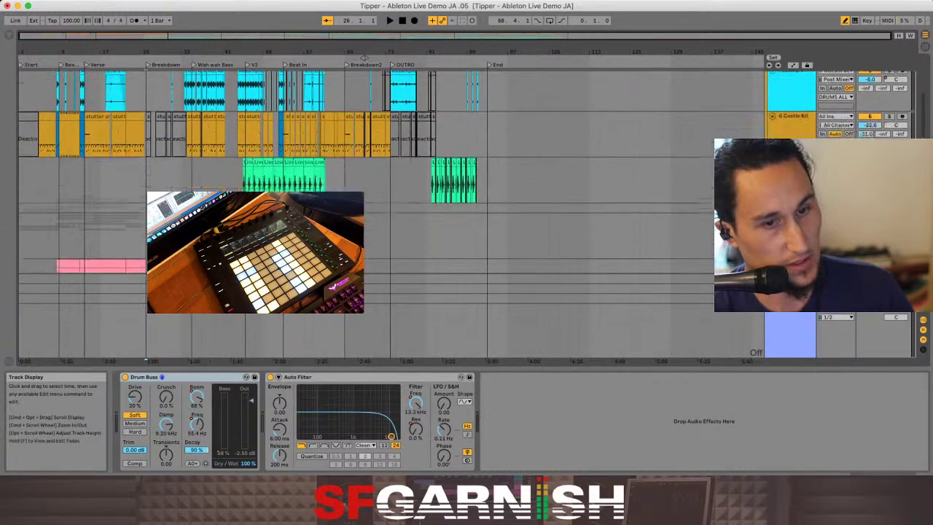
# Step: Look through the arrangement's air, bass, cello and resample tracks, then return to the drum group
pyautogui.scroll(-10, 437, 172)
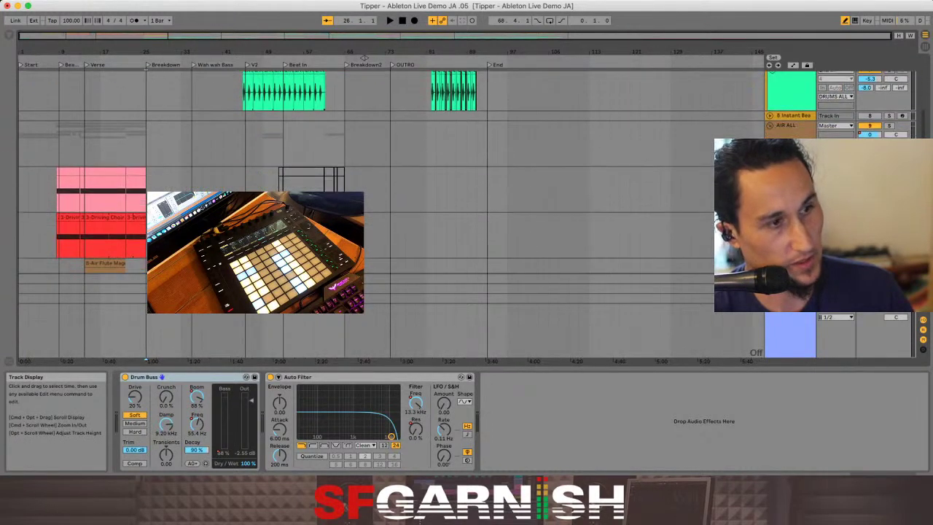
pyautogui.scroll(-6, 390, 172)
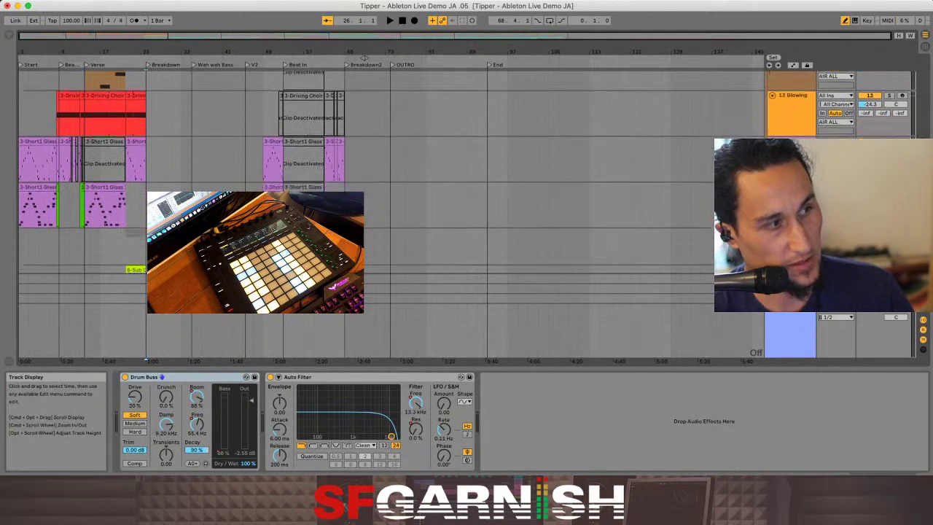
pyautogui.scroll(-10, 390, 172)
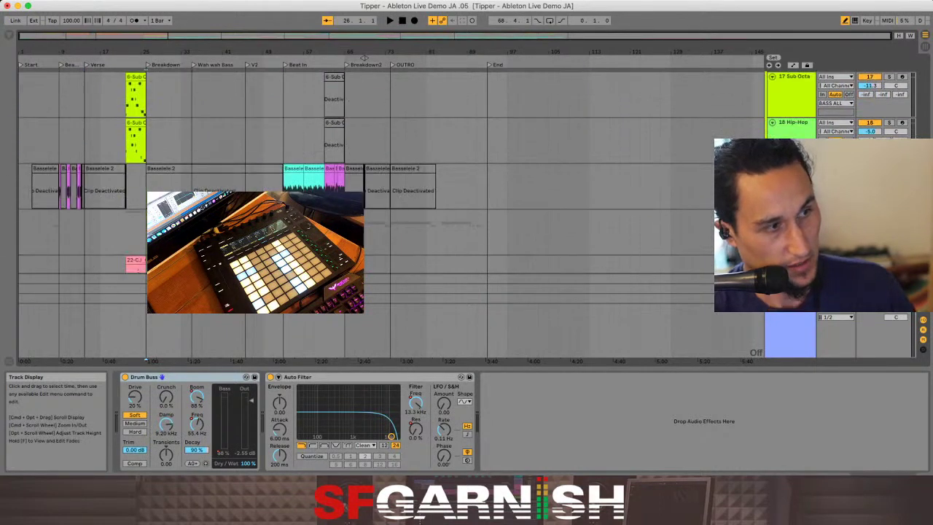
pyautogui.scroll(-7, 390, 172)
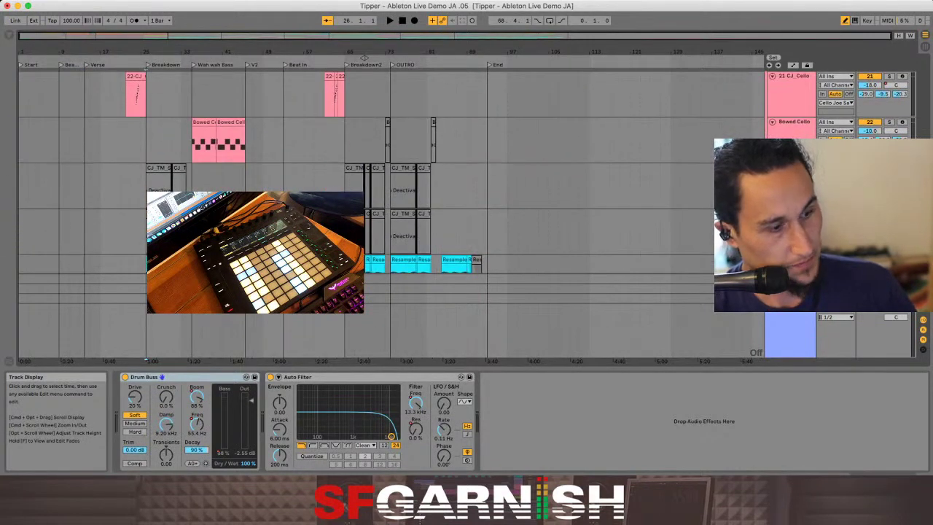
pyautogui.scroll(-5, 391, 172)
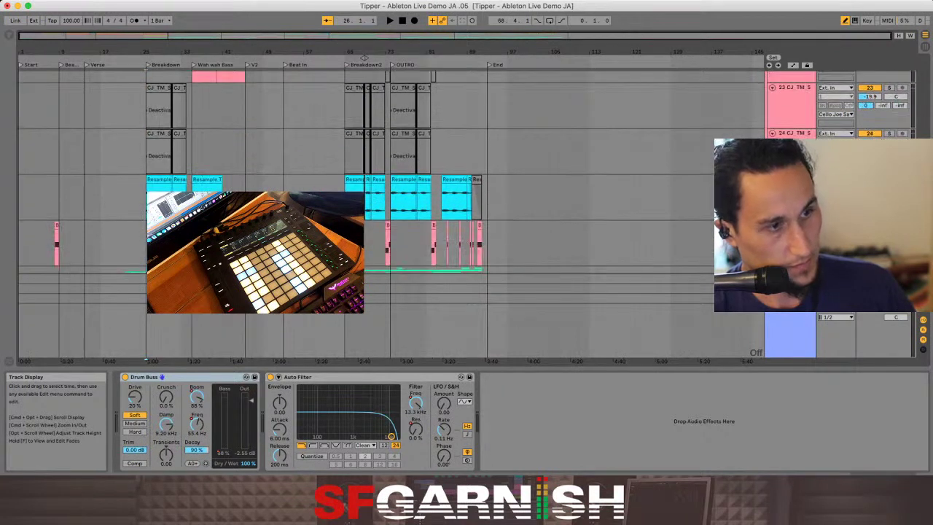
pyautogui.scroll(-5, 390, 172)
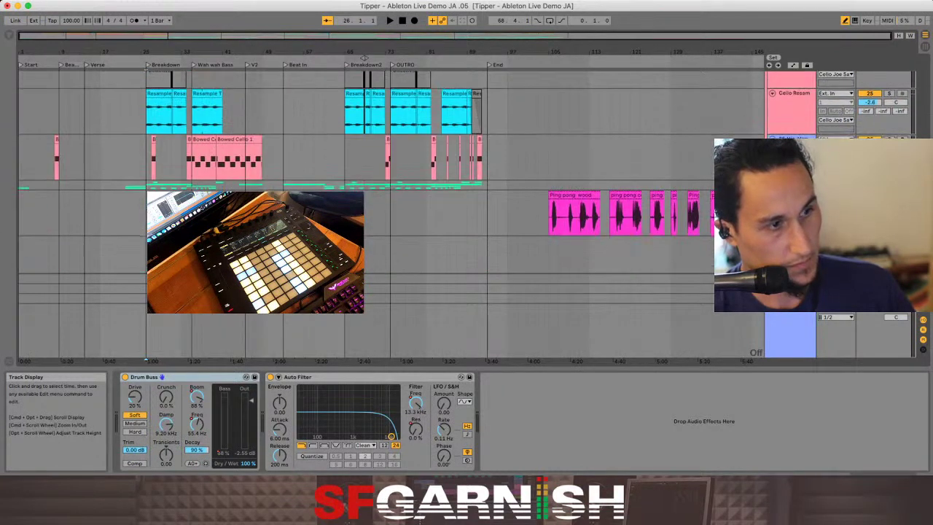
pyautogui.scroll(15, 390, 172)
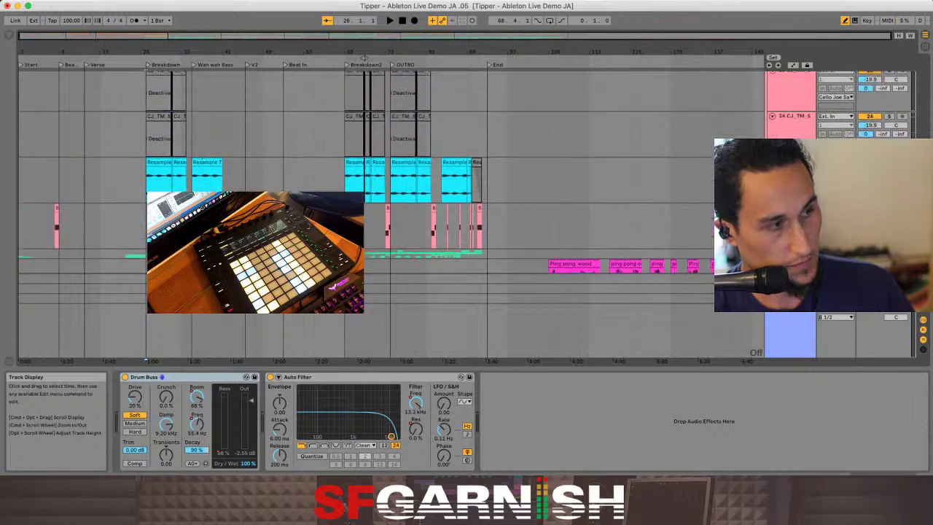
pyautogui.scroll(20, 391, 172)
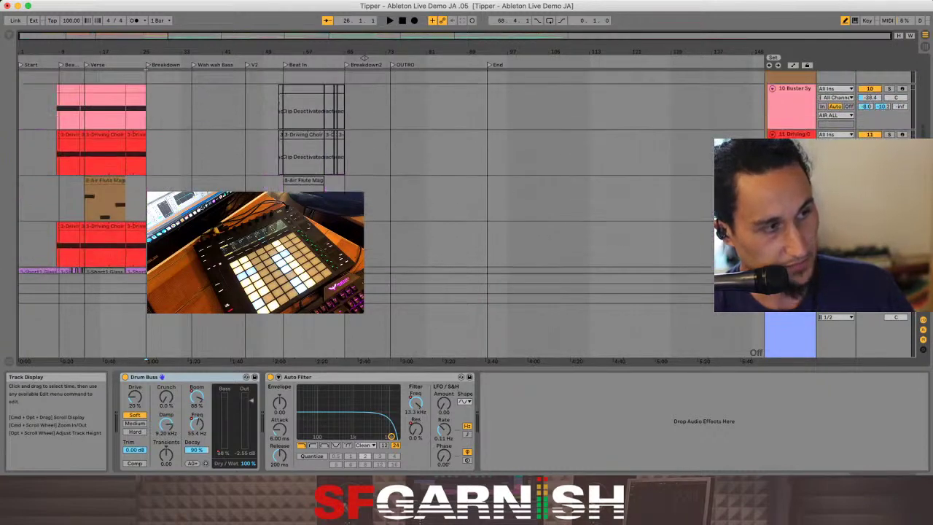
pyautogui.scroll(5, 391, 172)
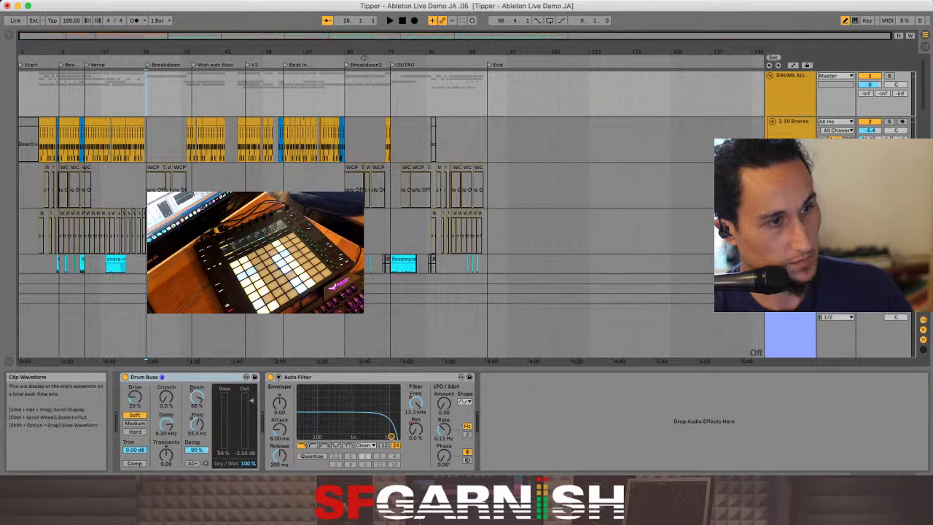
# Step: Select the WCP_Tabla and WCP_Tonbak clips from bar 2 to beyond the End marker and fold both tracks
pyautogui.click(464, 186)
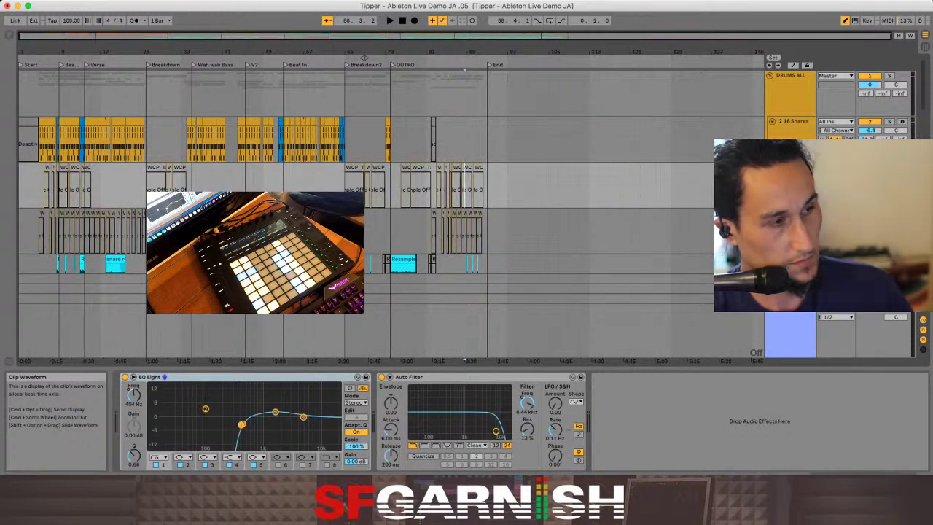
pyautogui.scroll(-2, 466, 189)
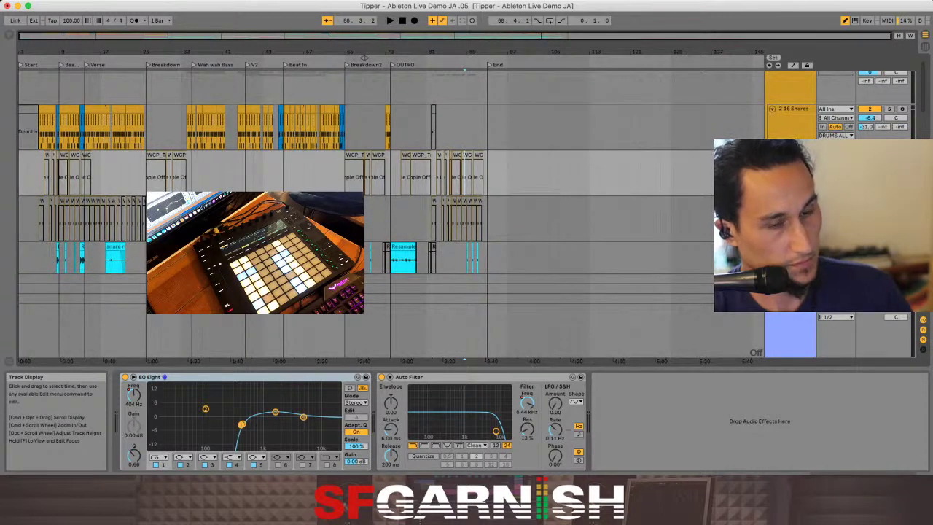
pyautogui.click(515, 219)
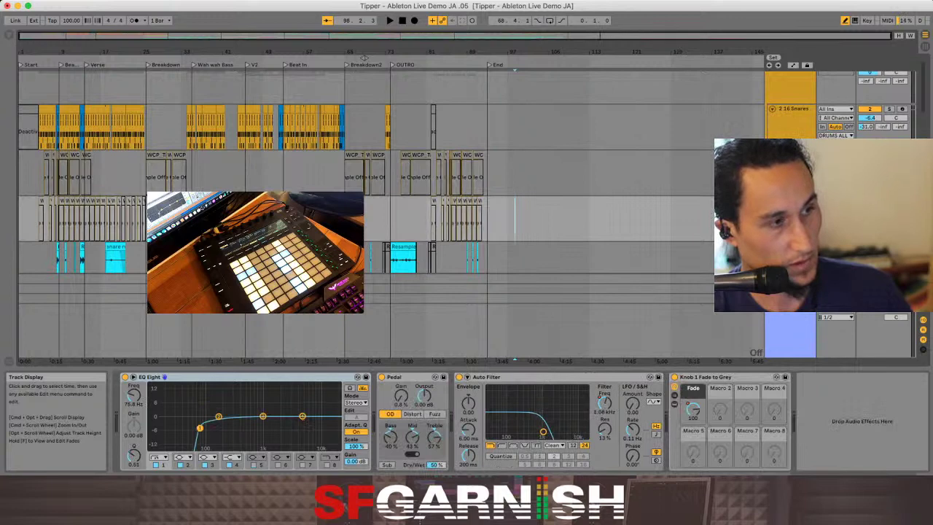
pyautogui.moveTo(514, 218); pyautogui.dragTo(22, 168)
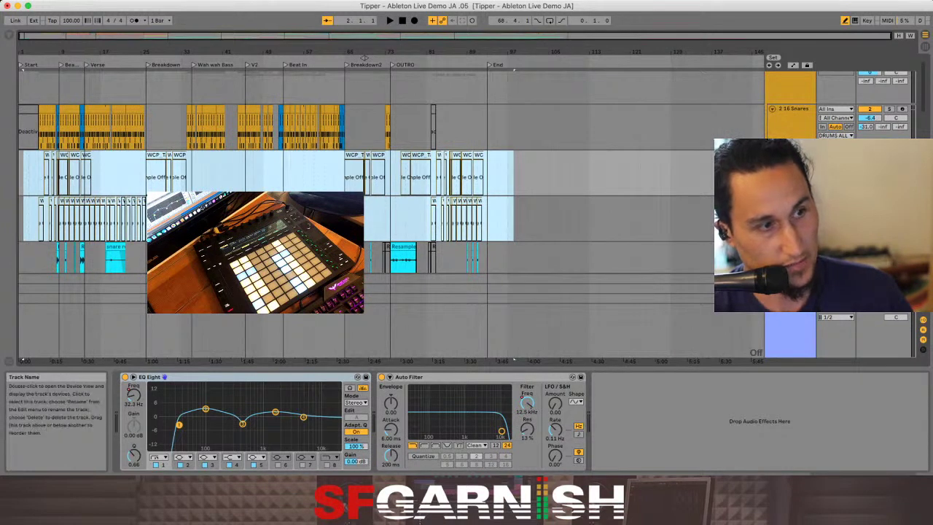
pyautogui.click(772, 200)
pyautogui.click(772, 155)
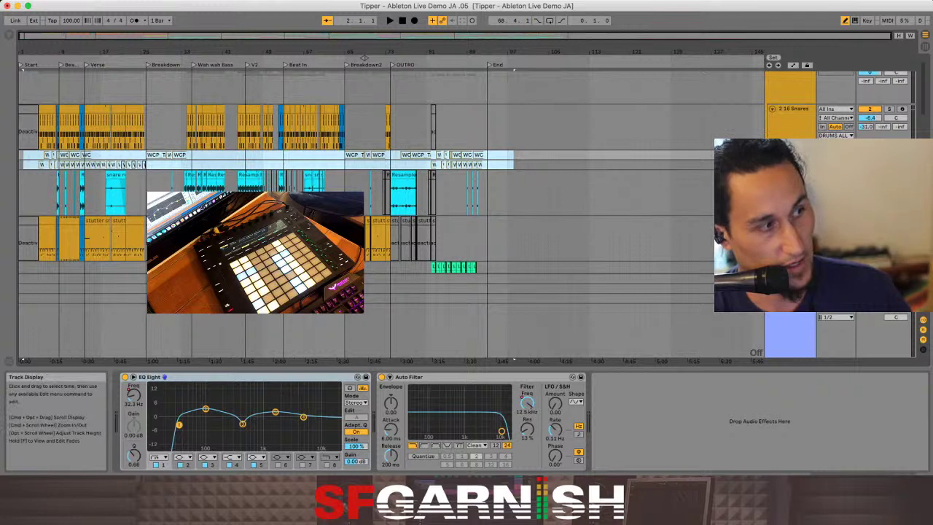
# Step: Select the Resample TRacks track and play the arrangement from near its start
pyautogui.click(801, 191)
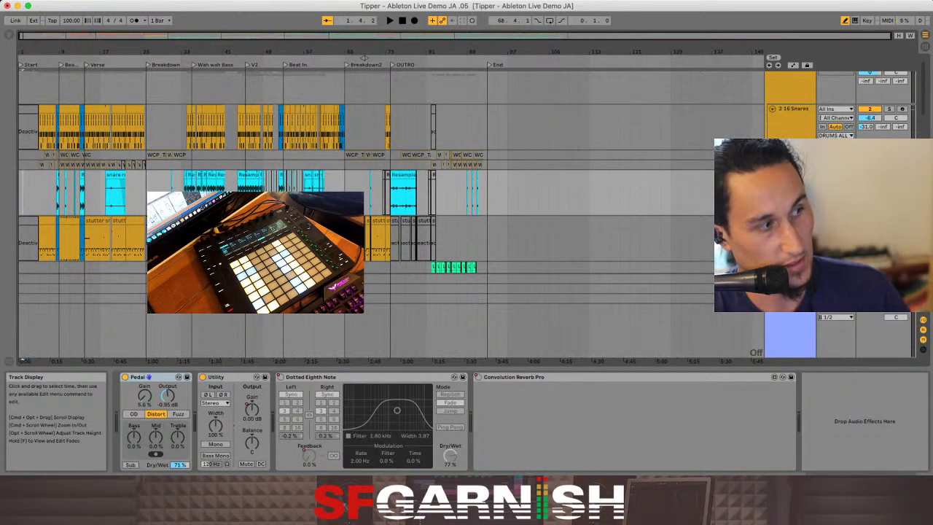
pyautogui.press('space')
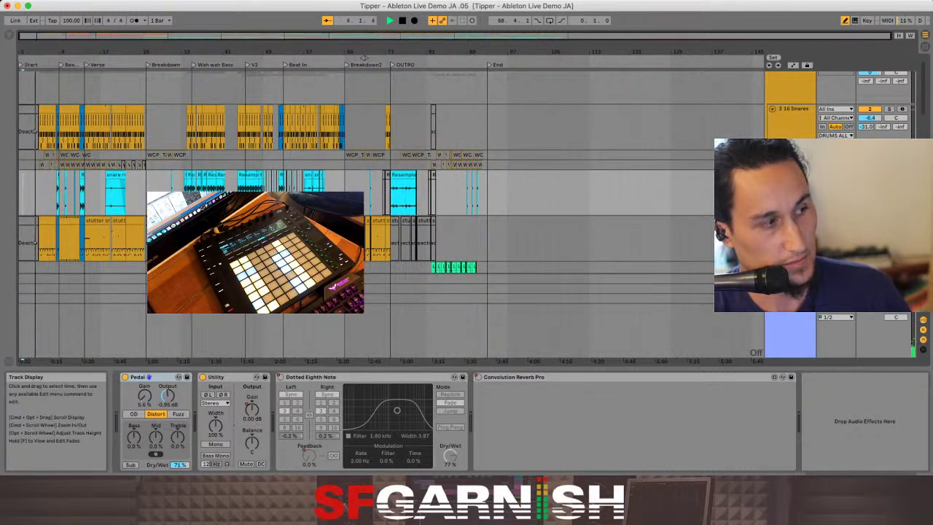
# Step: Look through the arrangement's tracks during playback, from the drums past the air, bass and cello tracks to the ping pong clips
pyautogui.scroll(-2, 393, 211)
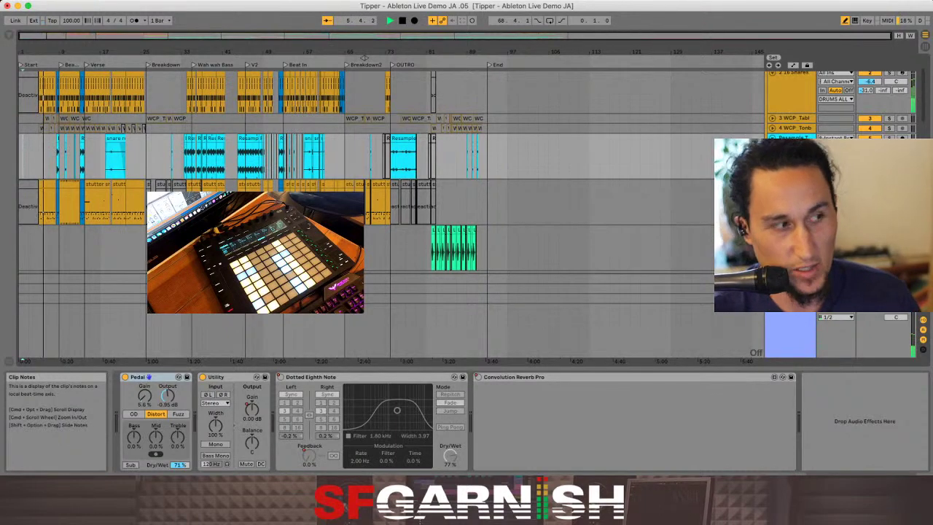
pyautogui.scroll(1, 393, 212)
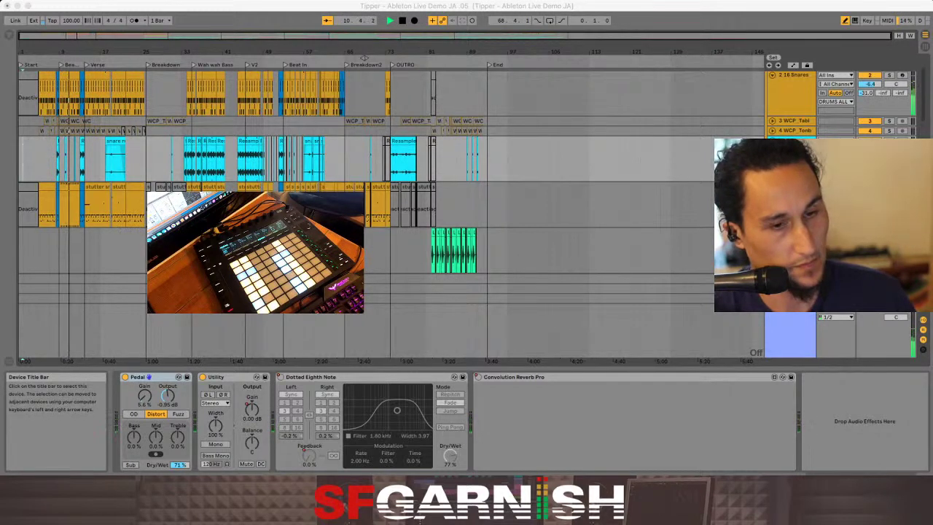
pyautogui.click(75, 122)
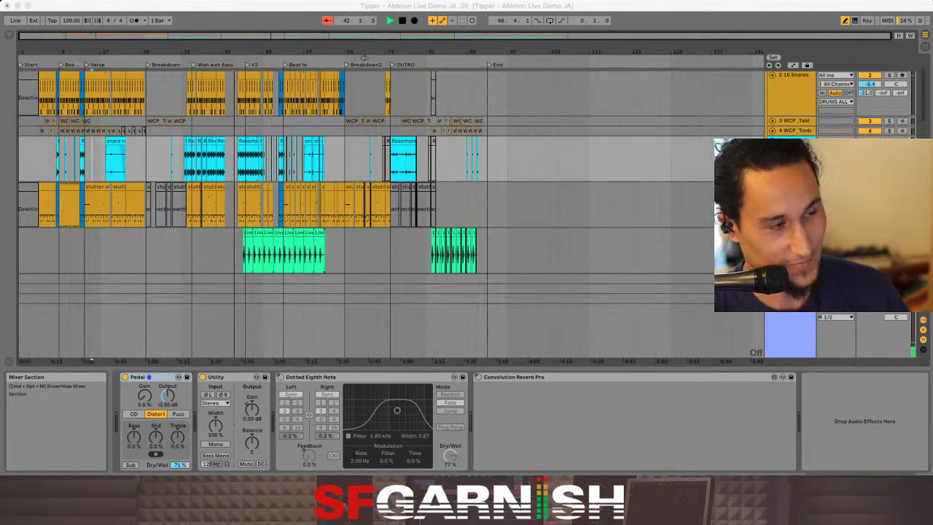
pyautogui.scroll(-6, 390, 171)
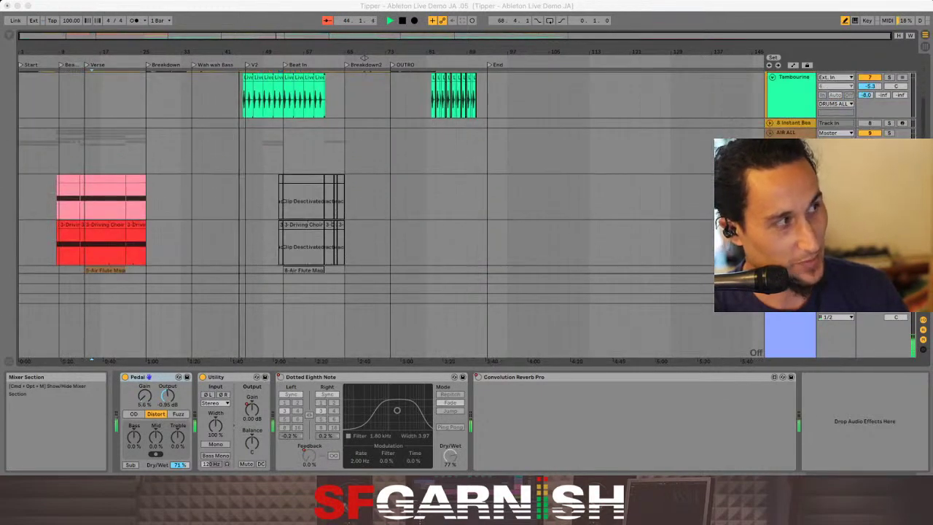
pyautogui.scroll(-8, 391, 172)
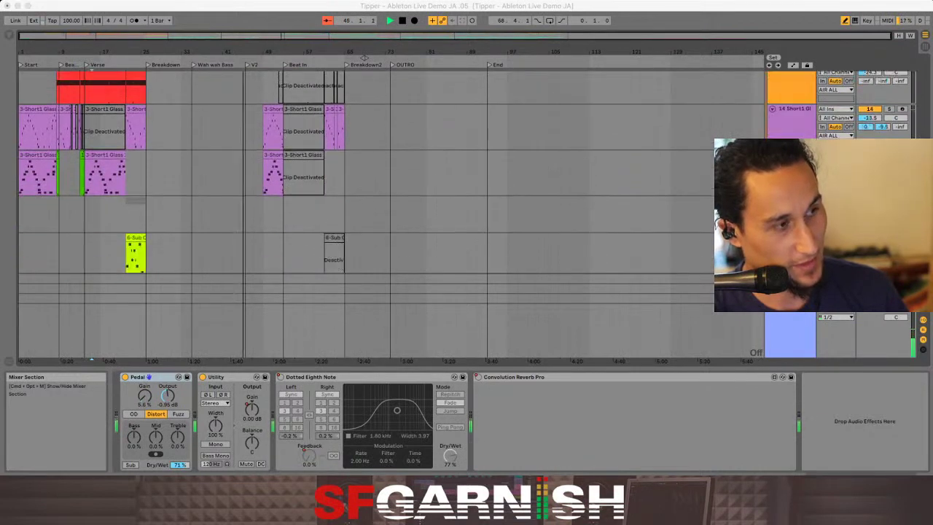
pyautogui.scroll(-6, 391, 171)
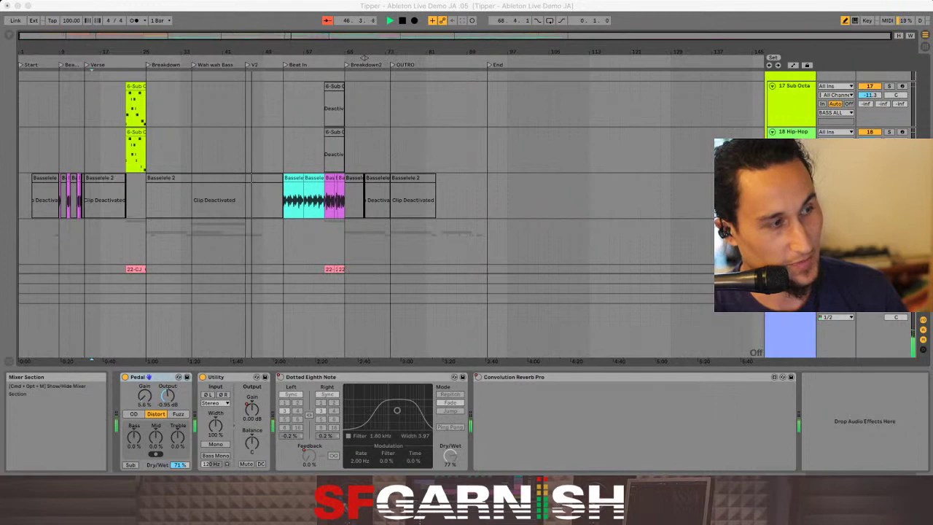
pyautogui.scroll(-5, 391, 215)
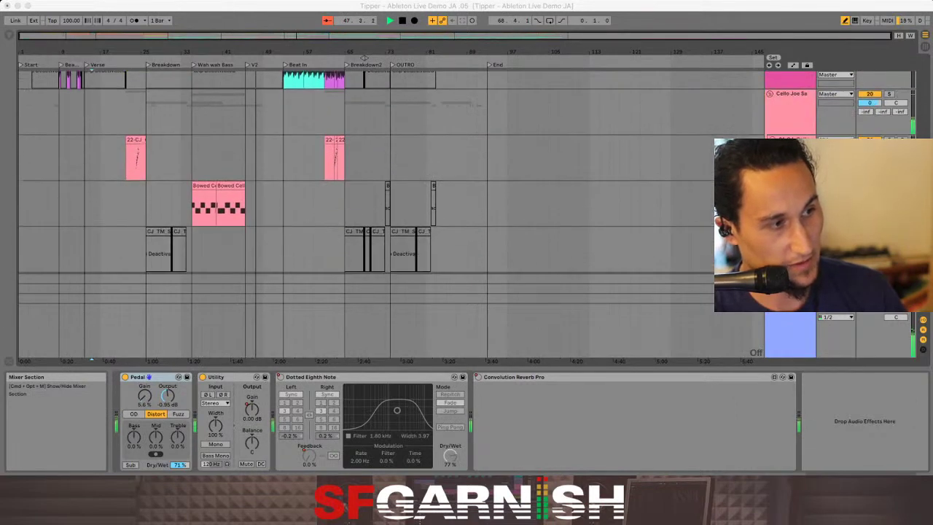
pyautogui.scroll(-8, 390, 215)
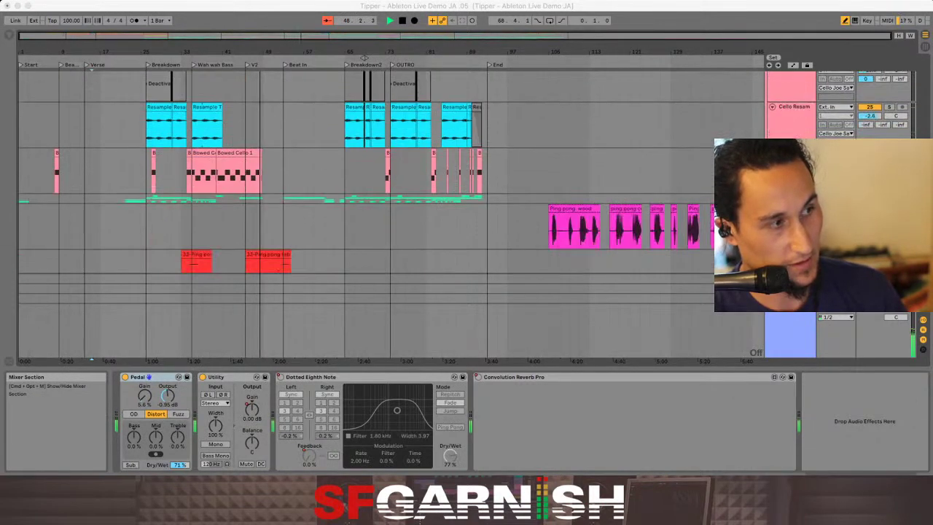
pyautogui.scroll(-1, 391, 215)
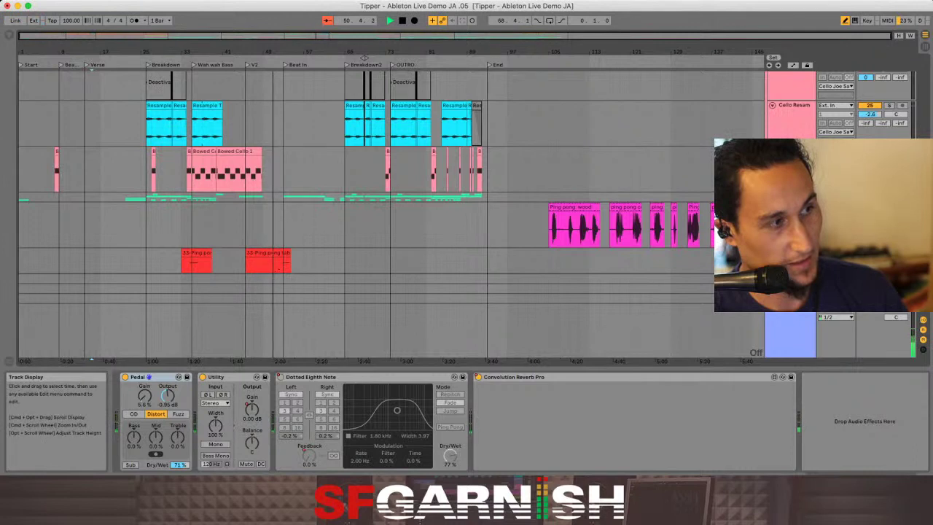
# Step: Select the 26 Hip-Hop track just before the Beat In marker to show its devices, and stop playback
pyautogui.click(277, 169)
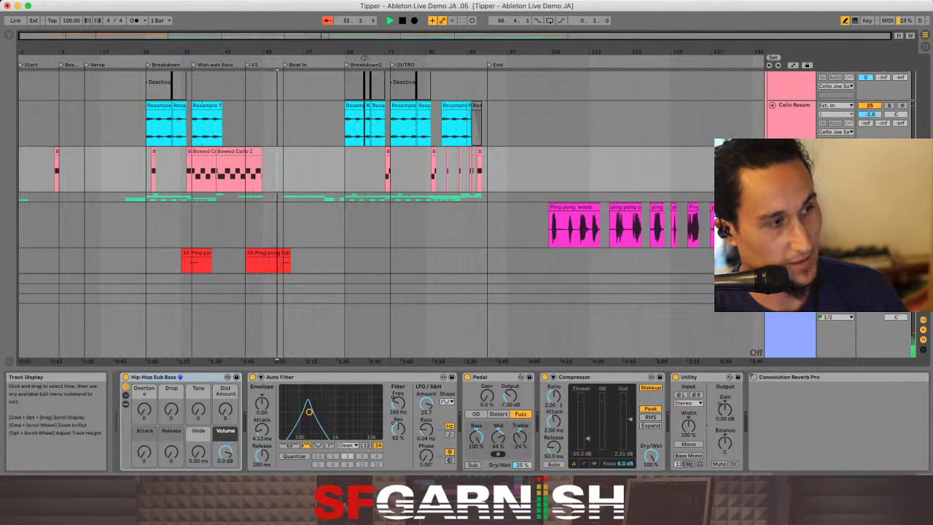
pyautogui.scroll(-2, 276, 169)
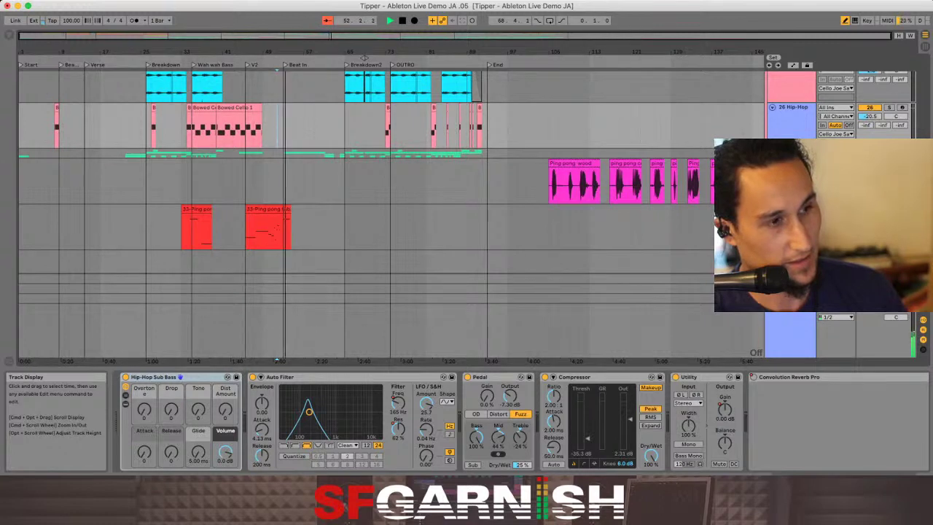
pyautogui.press('space')
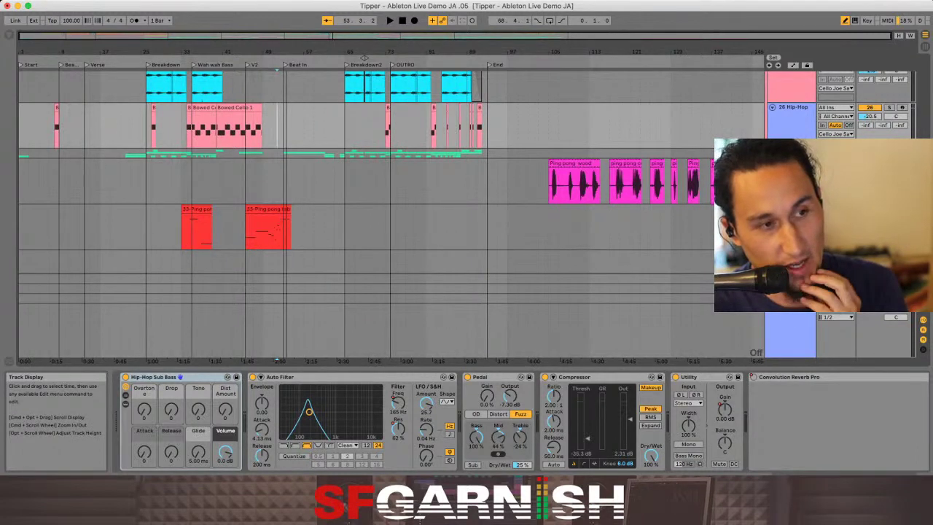
# Step: Select the Video track, play its ping pong recordings beginning in the Ping pong wood clip, and stop playback
pyautogui.click(553, 227)
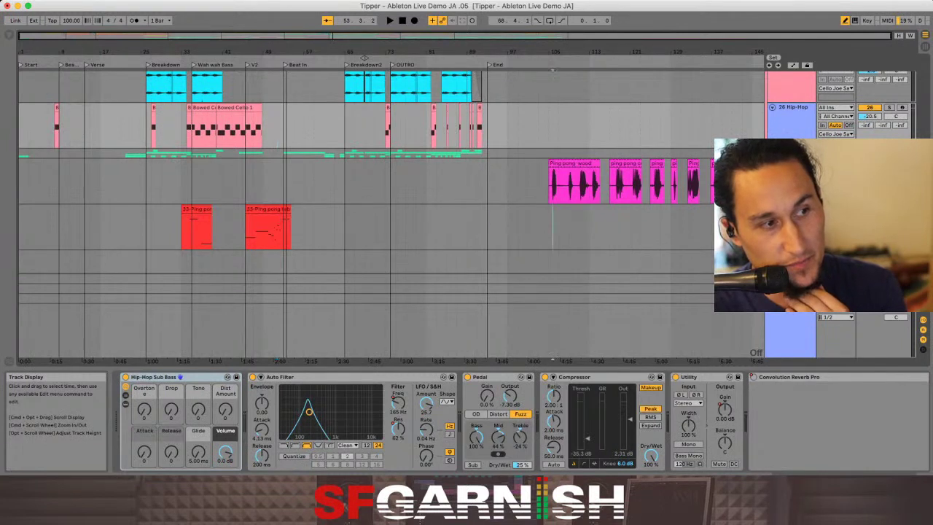
pyautogui.click(617, 182)
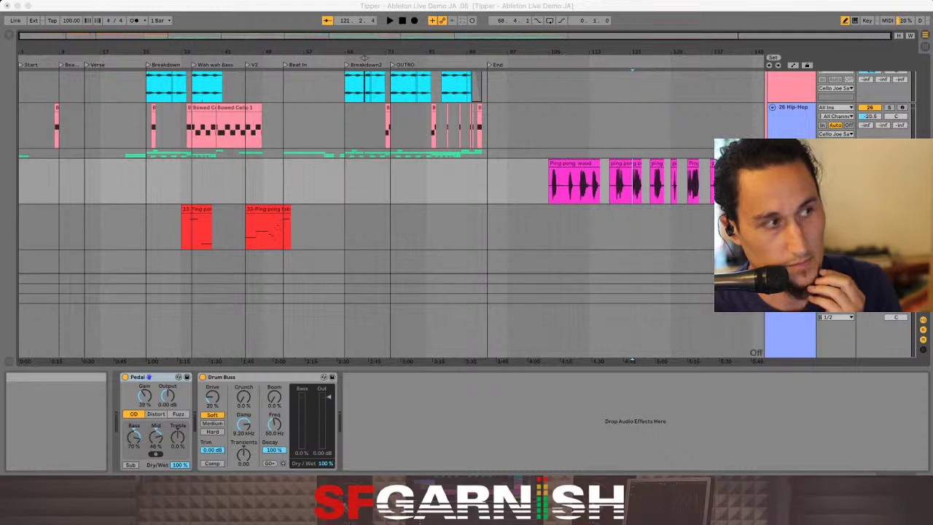
pyautogui.click(631, 360)
pyautogui.click(631, 360)
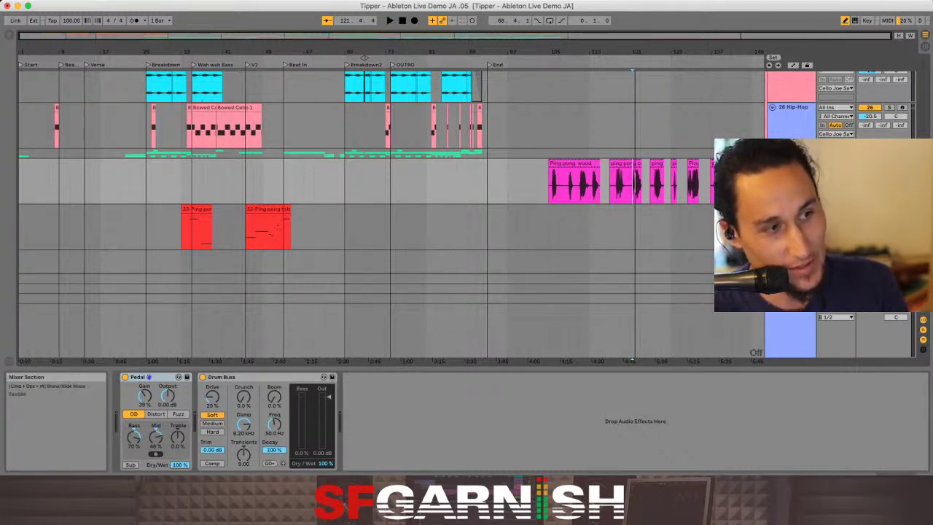
pyautogui.moveTo(502, 182); pyautogui.dragTo(518, 183)
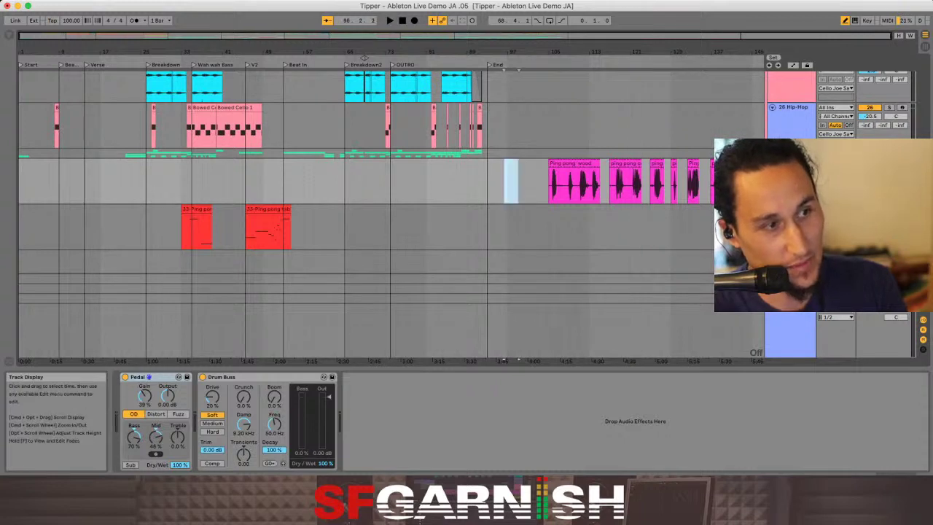
pyautogui.click(573, 181)
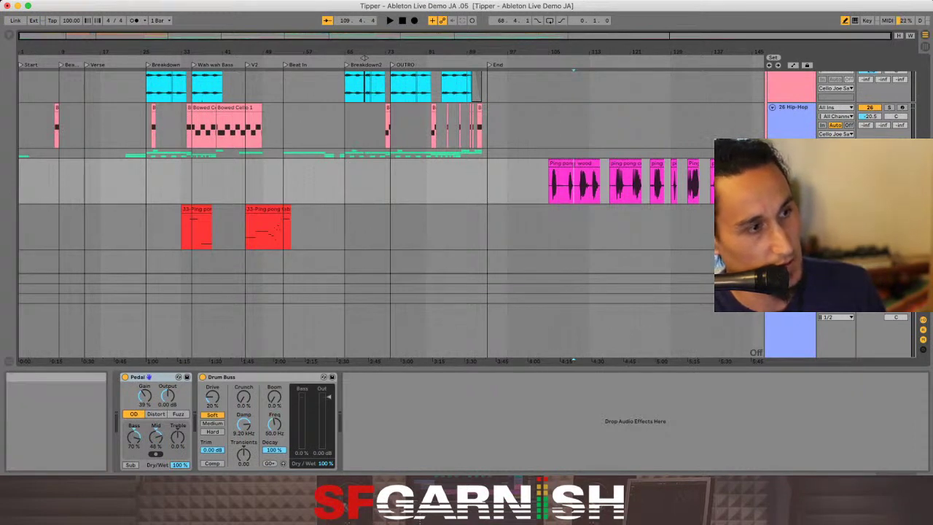
pyautogui.click(531, 182)
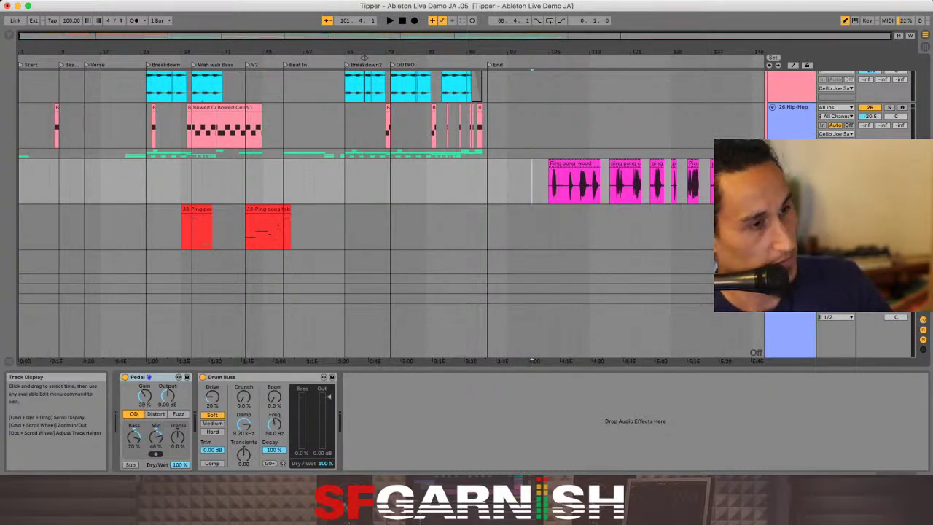
pyautogui.click(553, 183)
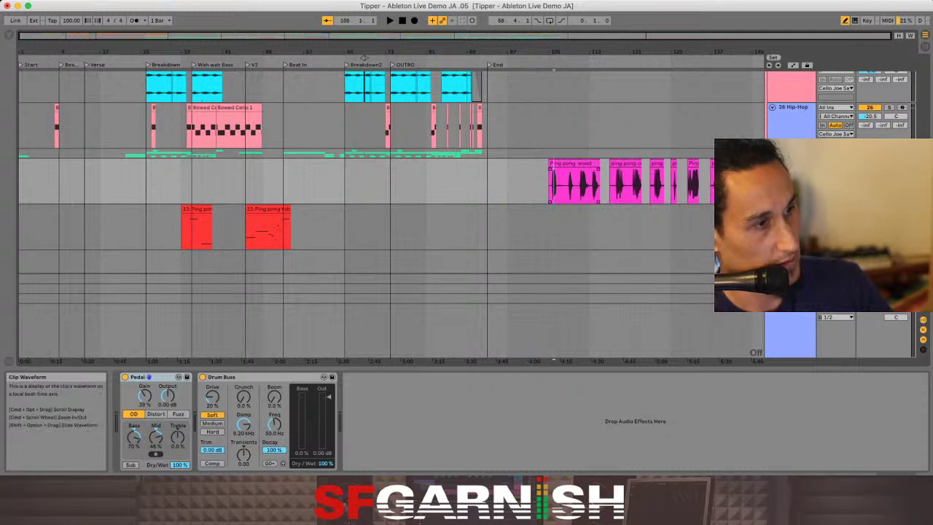
pyautogui.press('space')
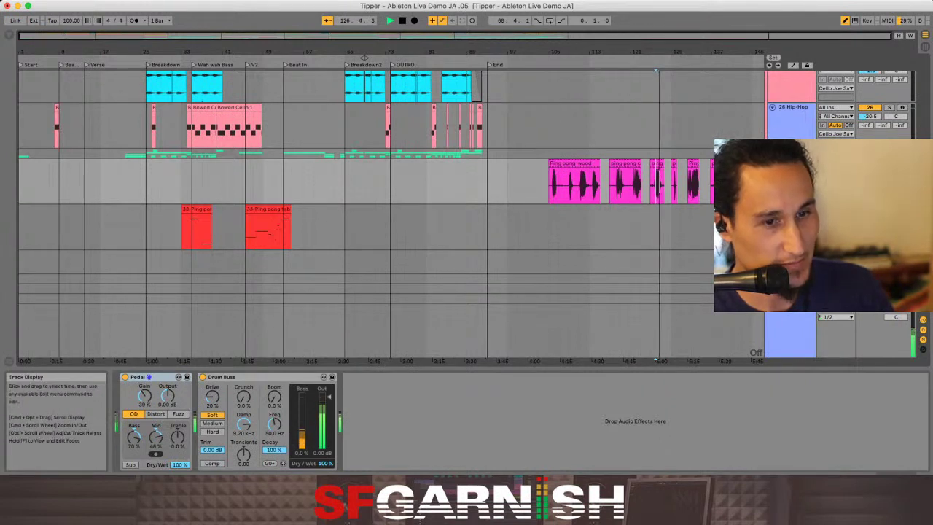
pyautogui.press('space')
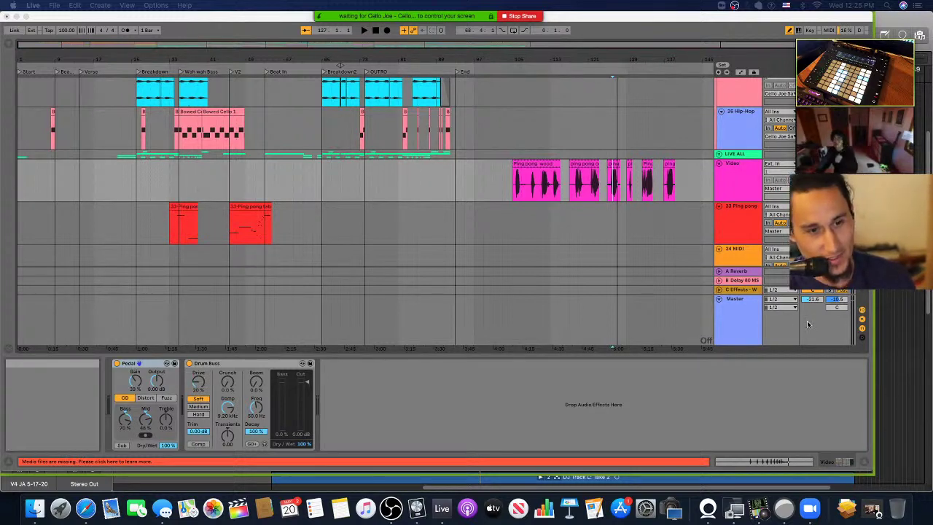
# Step: Play the ping pong cement clip on the Video track to show its footage
pyautogui.click(581, 188)
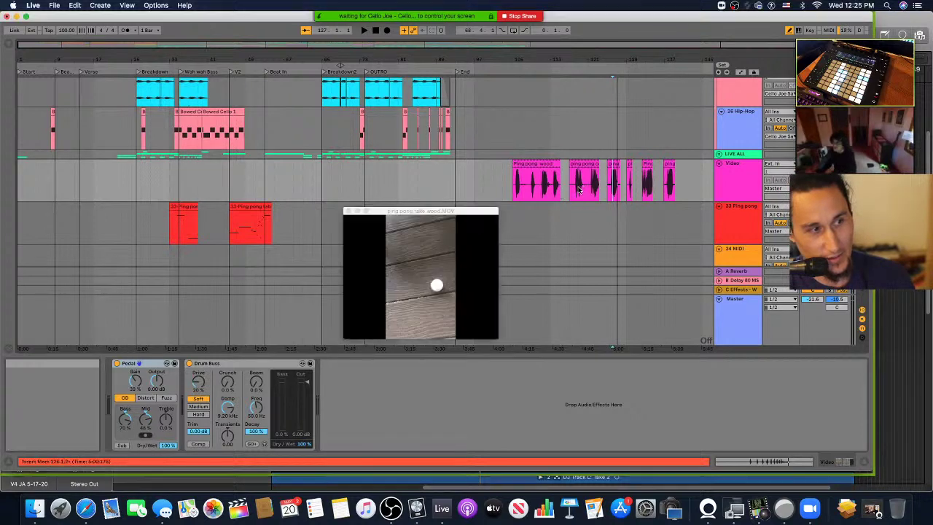
pyautogui.click(577, 190)
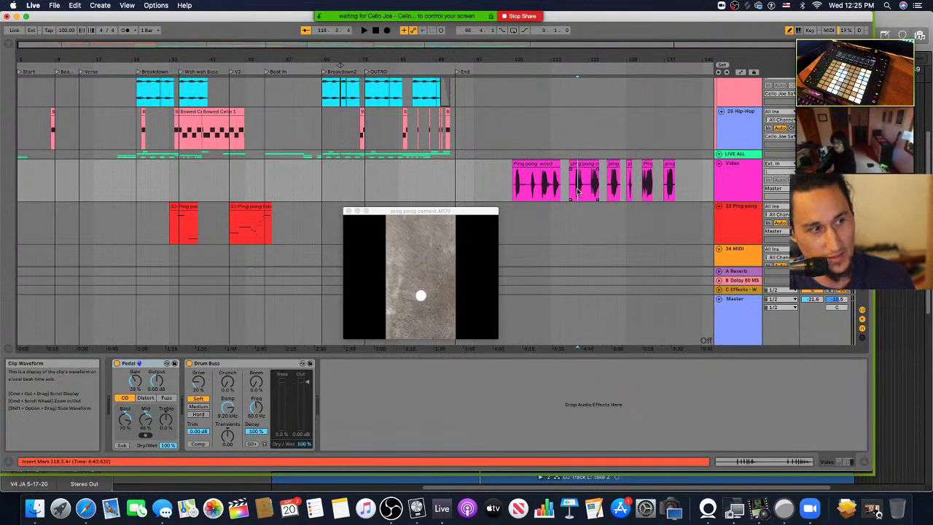
pyautogui.press('space')
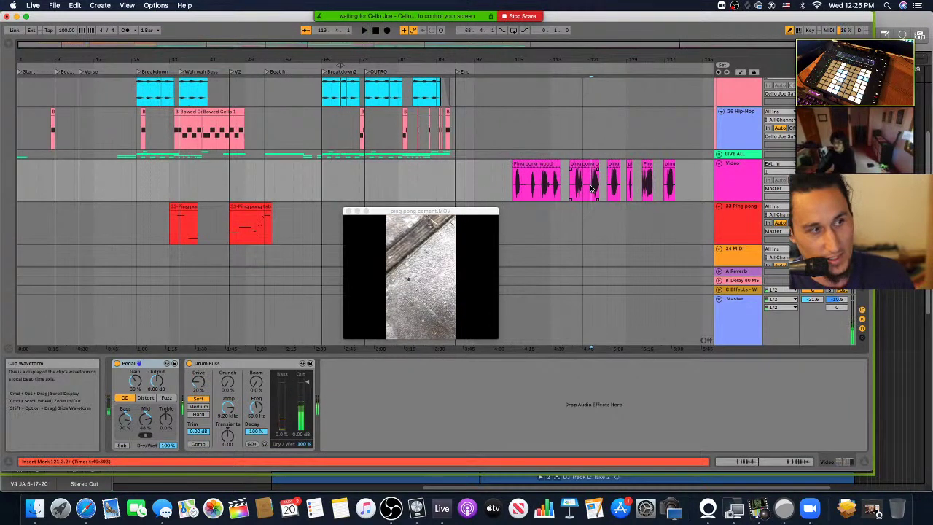
pyautogui.click(591, 188)
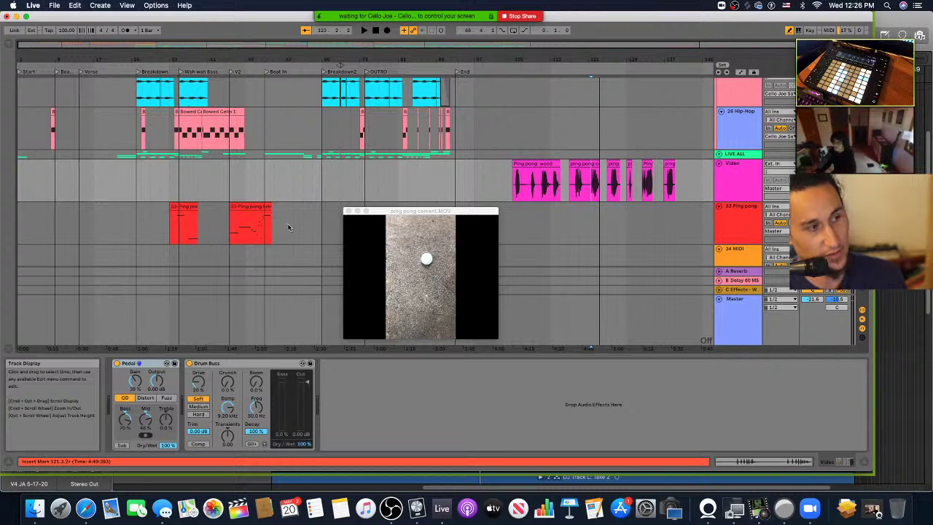
# Step: Move the video window away from the red clips and select Drum Buss on the 33 Ping pong track
pyautogui.moveTo(407, 214); pyautogui.dragTo(470, 211)
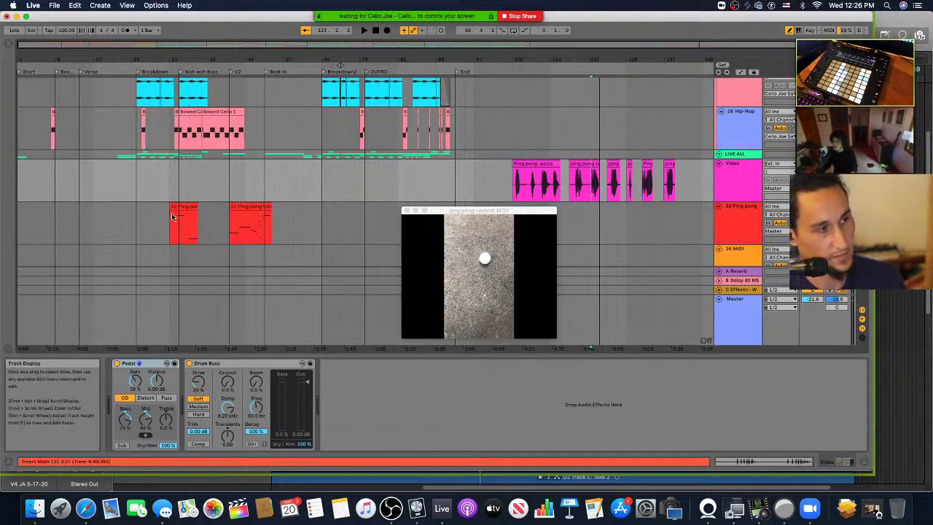
pyautogui.click(238, 229)
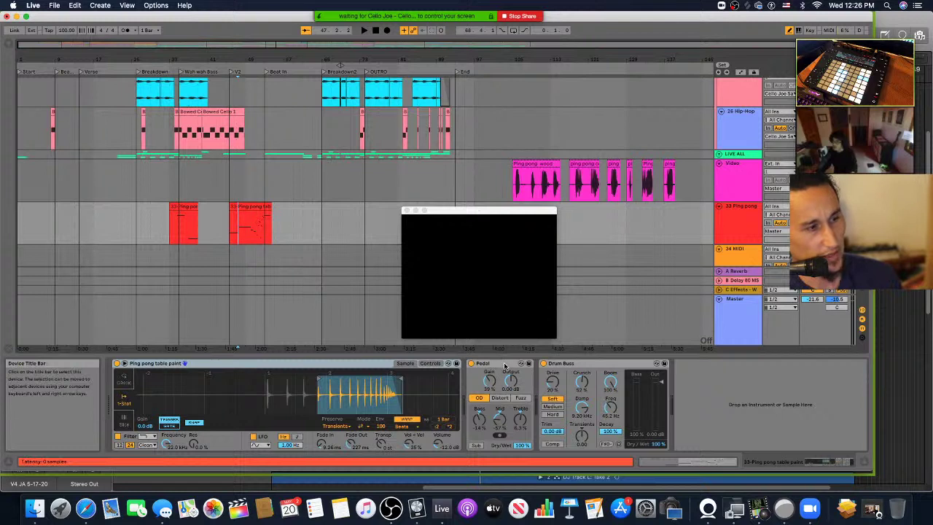
pyautogui.click(581, 363)
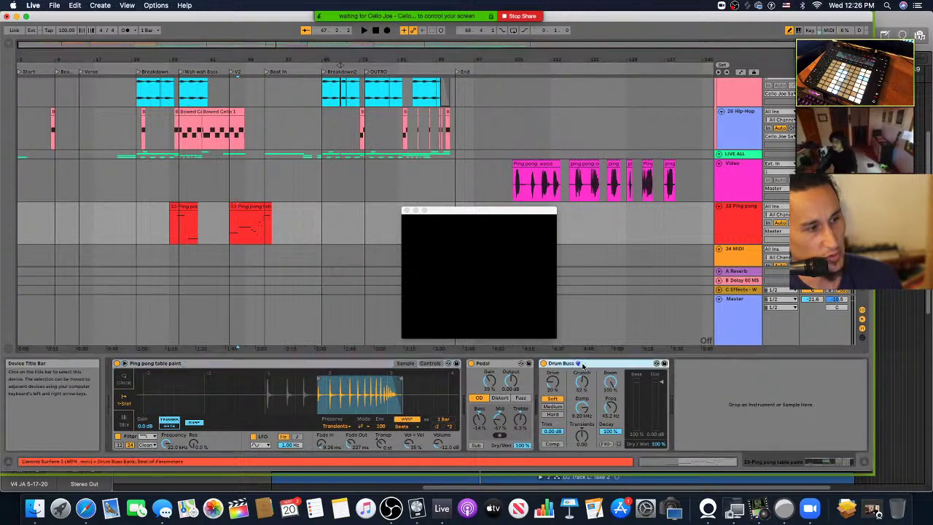
# Step: Play the second clip on the 33 Ping pong track from bar 47 and place the insert marker after that clip
pyautogui.click(237, 237)
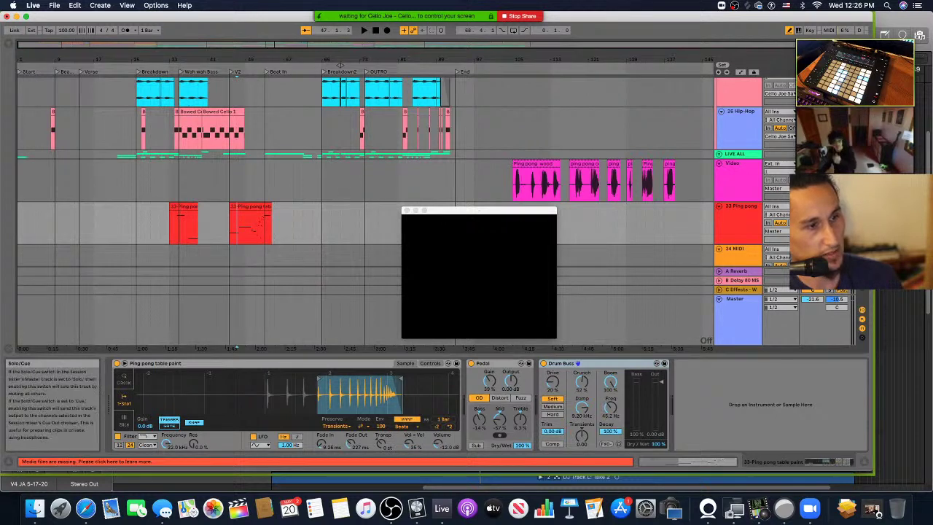
pyautogui.press('space')
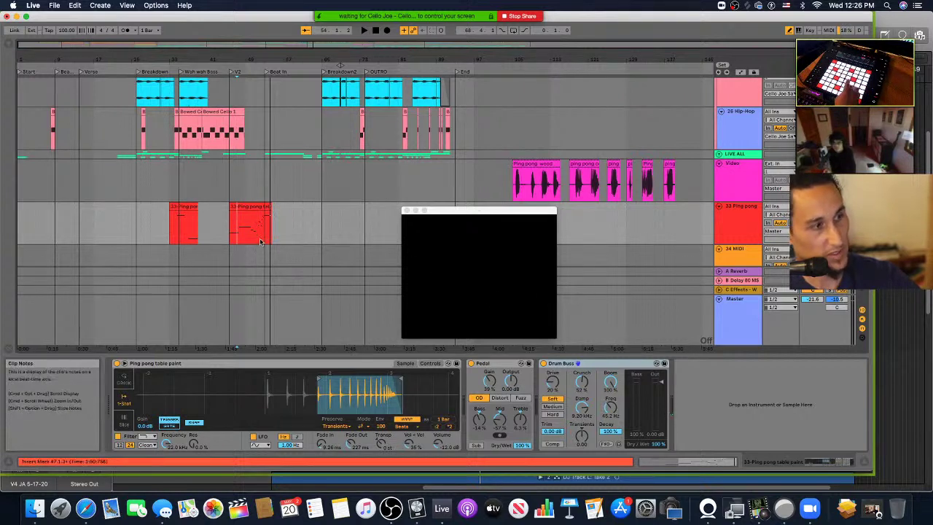
pyautogui.click(285, 229)
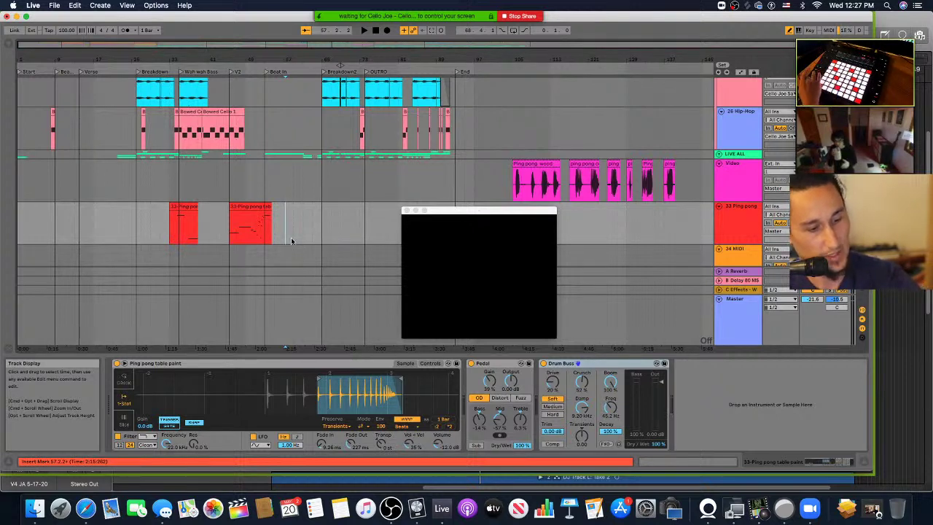
# Step: Mark the latter half of the second 33-Ping pong clip, play from about bar 50, and move the video window further from the clips
pyautogui.click(248, 234)
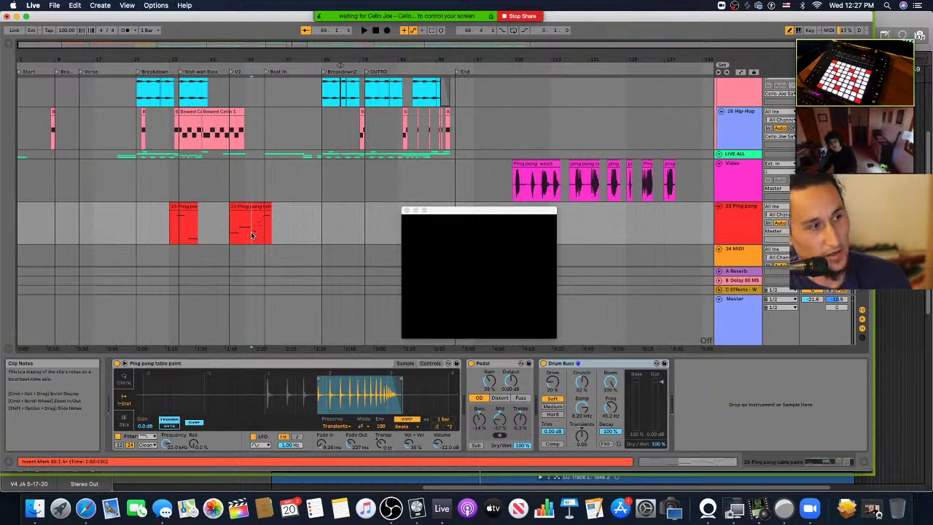
pyautogui.moveTo(249, 235); pyautogui.dragTo(271, 237)
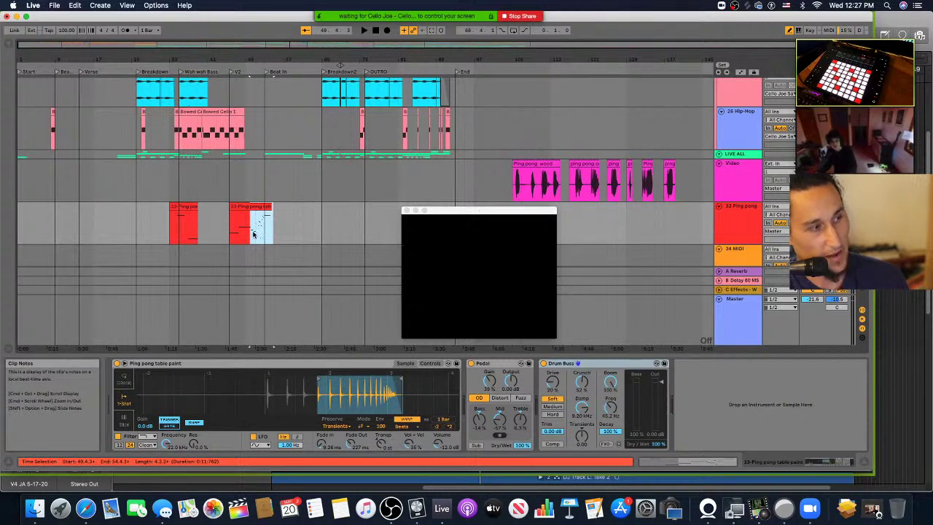
pyautogui.click(253, 234)
pyautogui.press('space')
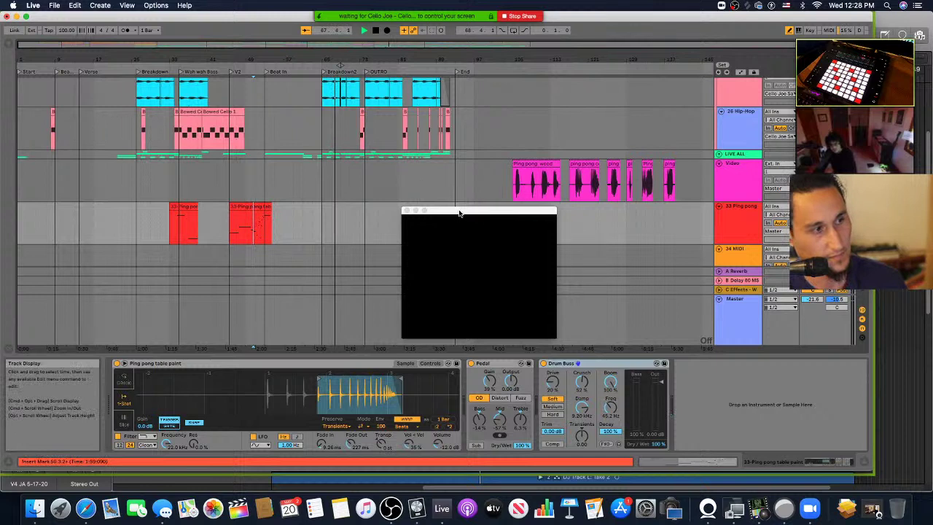
pyautogui.moveTo(459, 213); pyautogui.dragTo(543, 213)
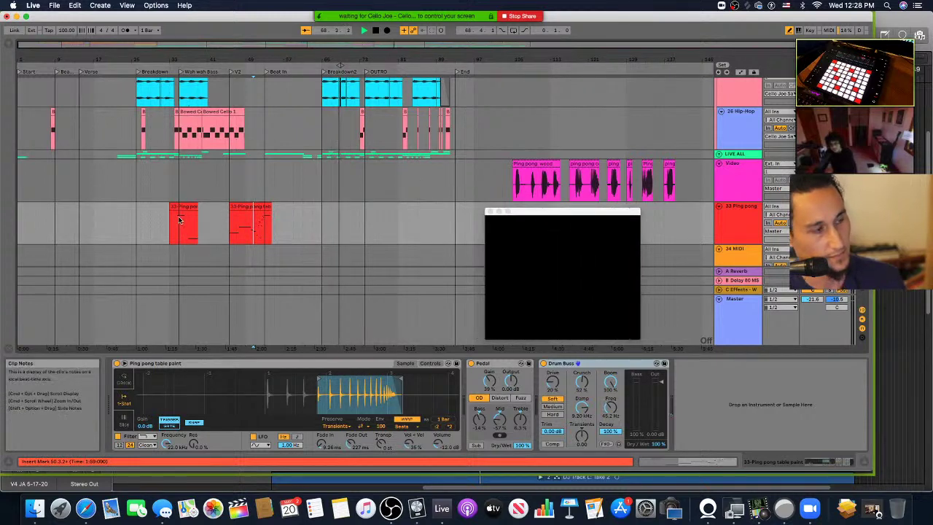
# Step: Search the browser's Instruments category for "wave" and expand the Wavetable preset folders
pyautogui.click(8, 44)
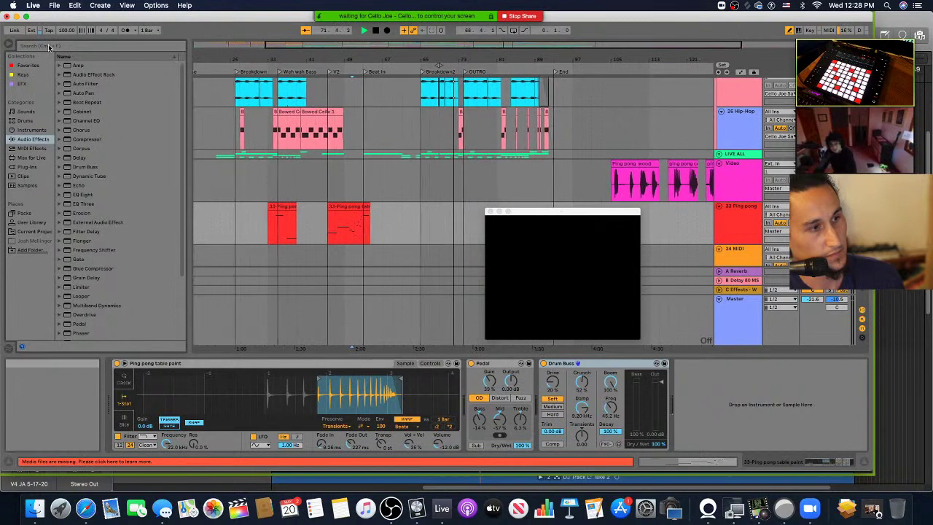
pyautogui.click(49, 47)
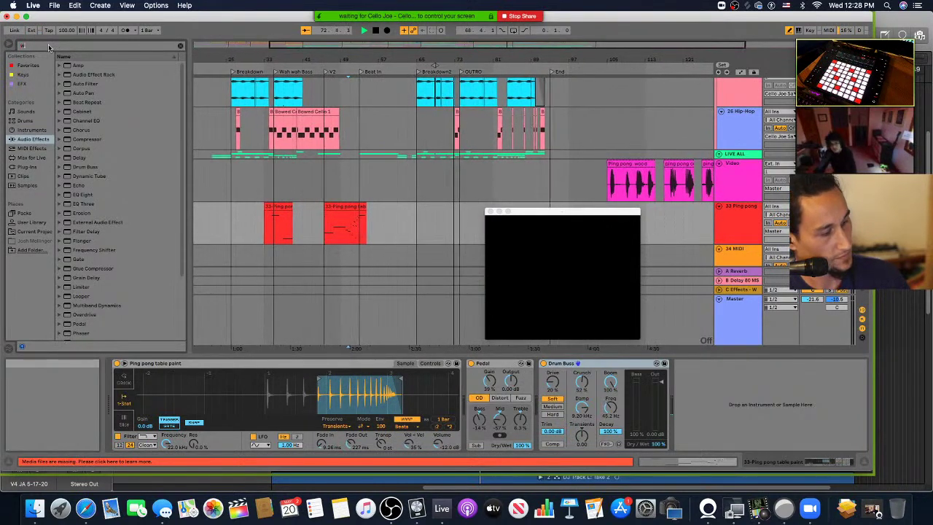
pyautogui.write('wavet')
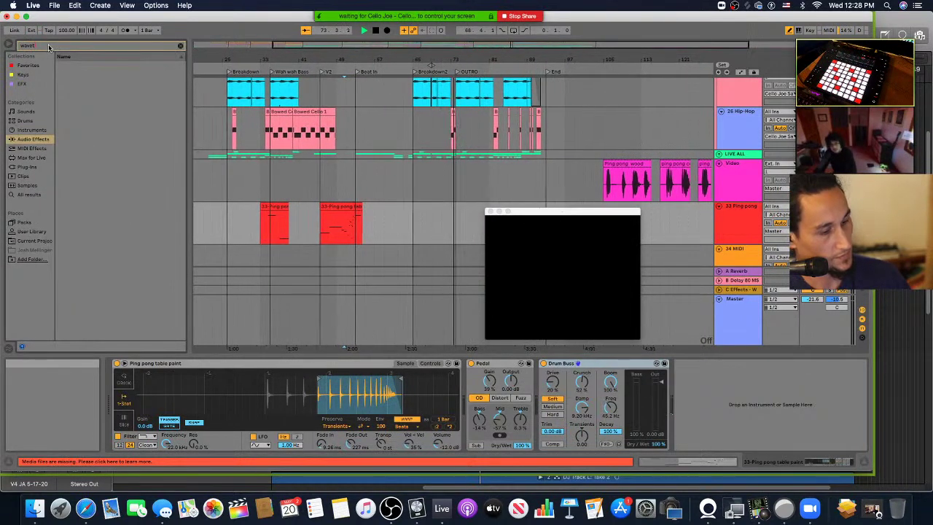
pyautogui.press('BackSpace')
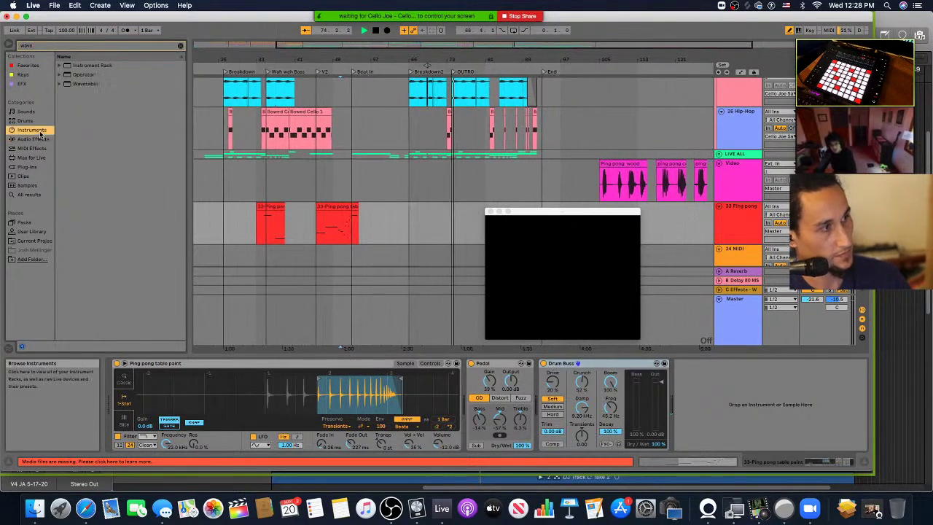
pyautogui.click(32, 130)
pyautogui.click(60, 85)
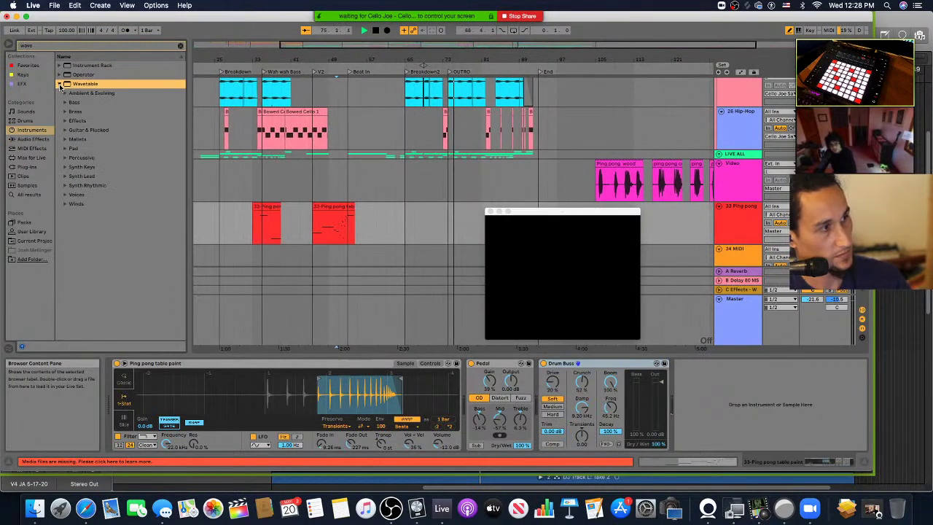
# Step: Stop playback and load the Wavetable instrument onto the empty 34 MIDI track
pyautogui.press('space')
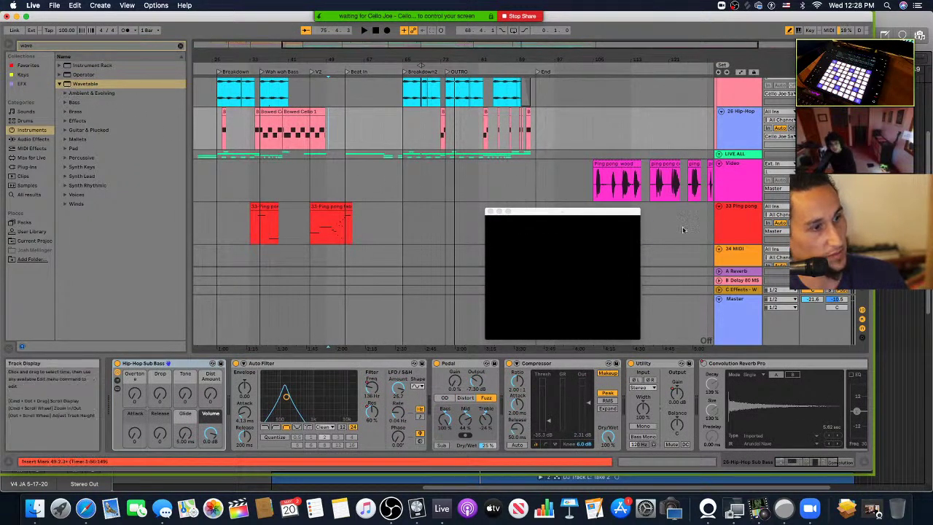
pyautogui.click(676, 261)
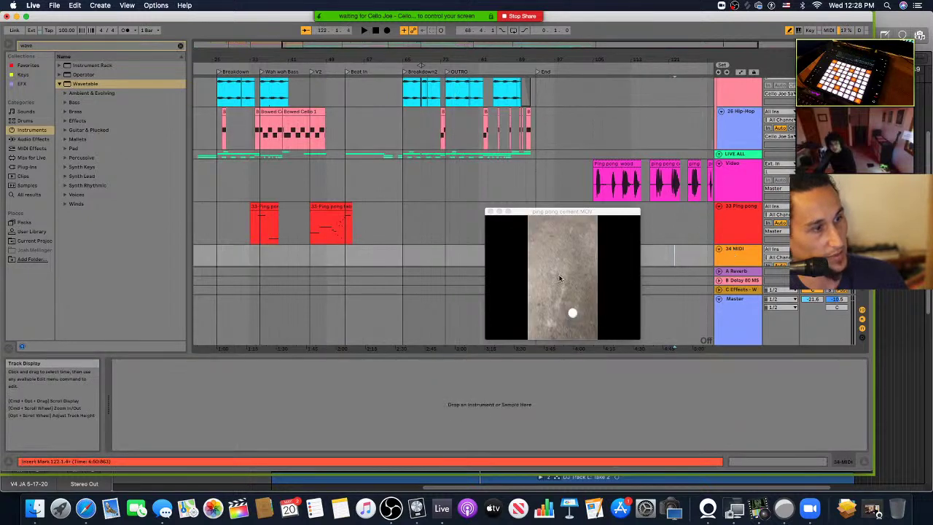
pyautogui.moveTo(67, 85); pyautogui.dragTo(270, 252)
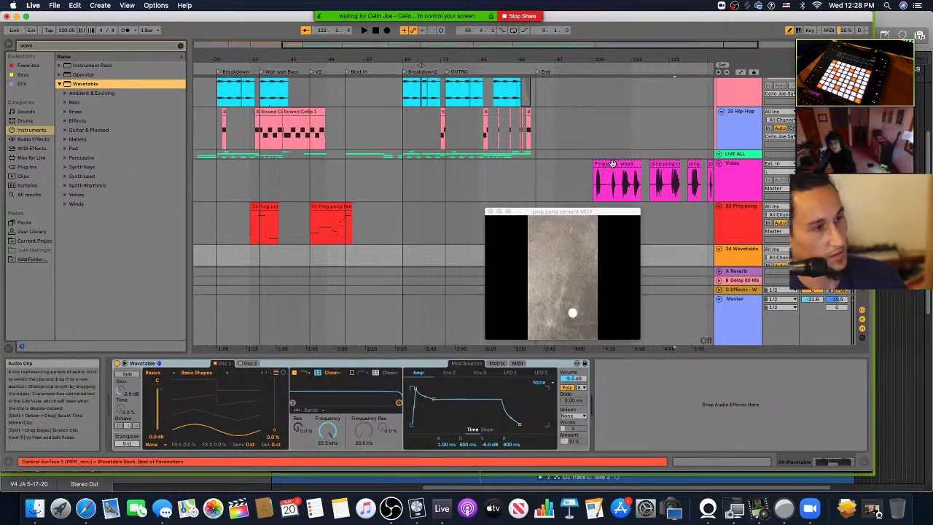
# Step: Place the insert marker at about bar 118 in the ping pong cement clip on the Video track and play it
pyautogui.click(663, 172)
pyautogui.click(661, 164)
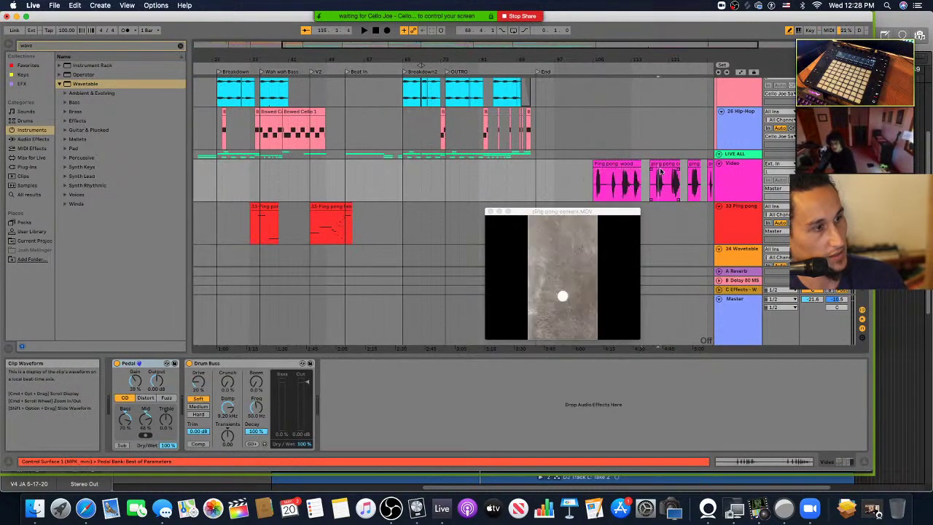
pyautogui.click(661, 164)
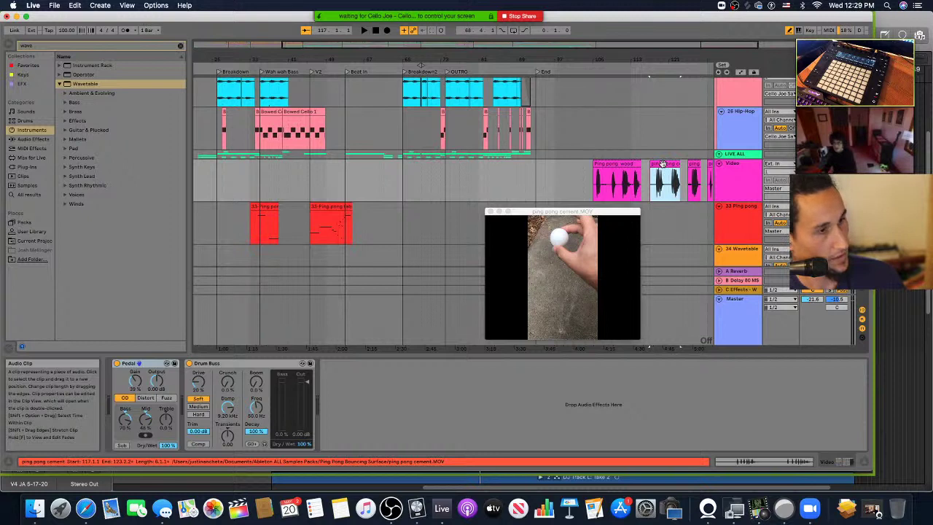
pyautogui.click(656, 189)
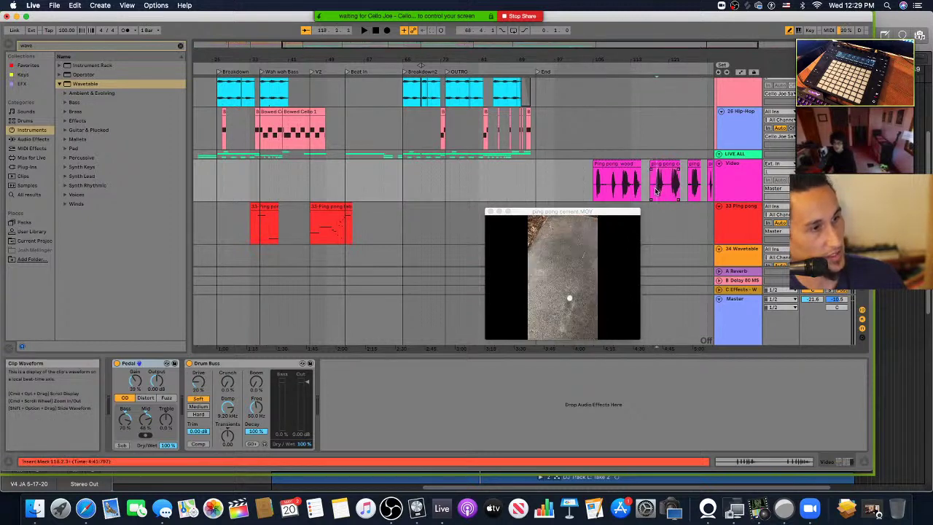
pyautogui.press('space')
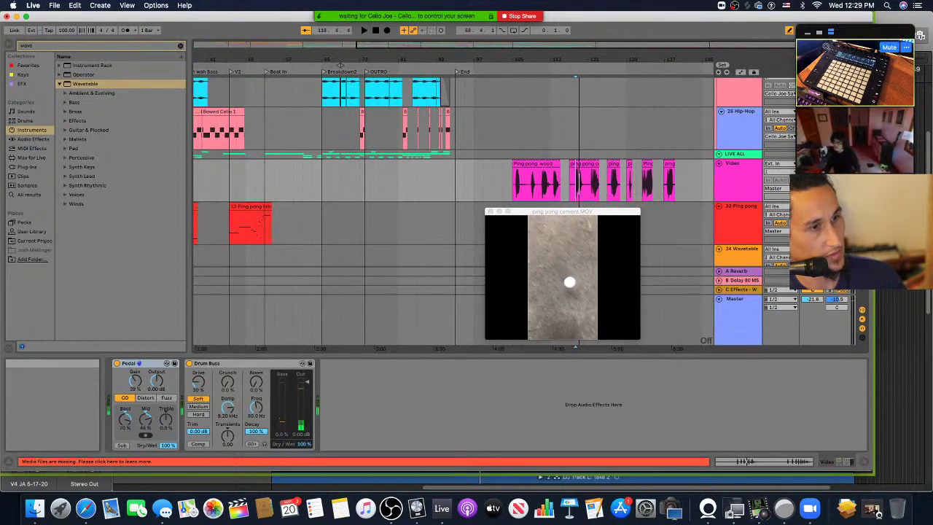
# Step: Move the call thumbnails away from the track mixer and lower the video window beneath the Video track clips
pyautogui.click(838, 34)
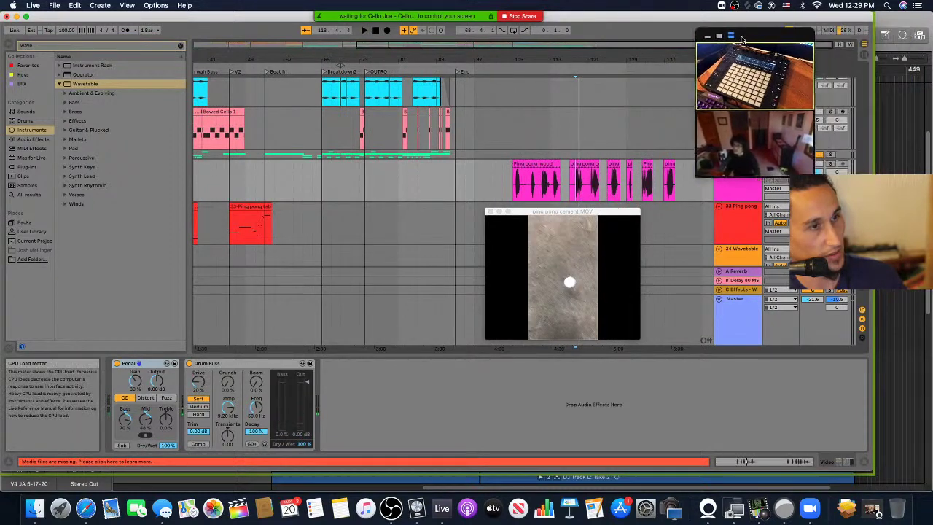
pyautogui.click(830, 164)
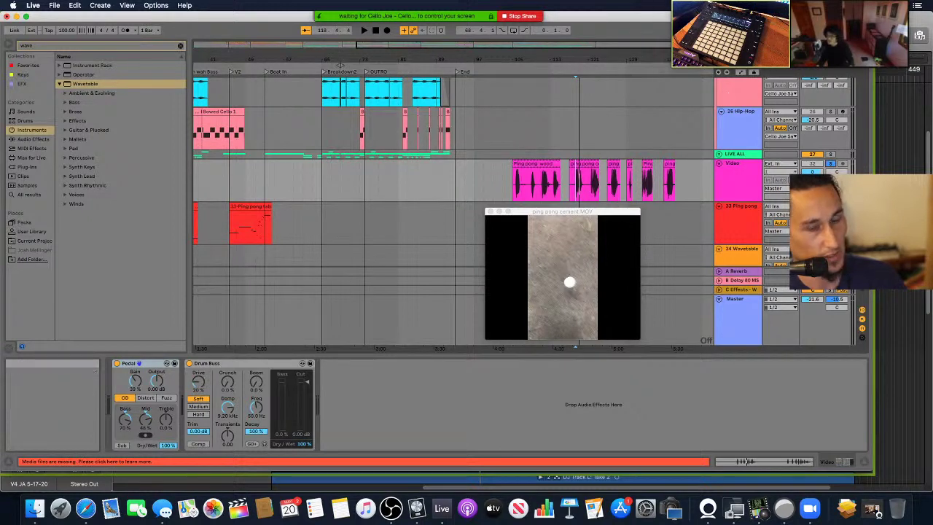
pyautogui.moveTo(553, 214); pyautogui.dragTo(551, 225)
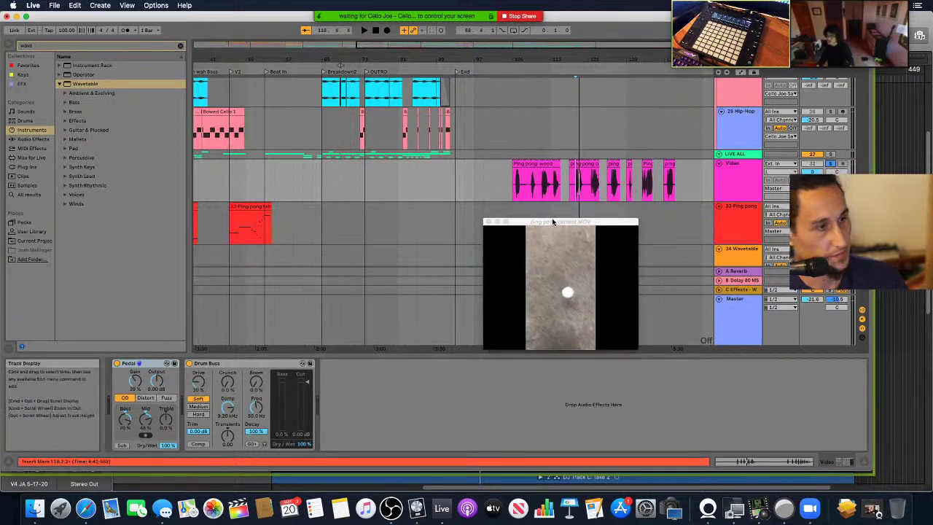
# Step: Split the ping pong cement clip at about bar 121 and select the 34 Wavetable track
pyautogui.click(575, 187)
pyautogui.press('space')
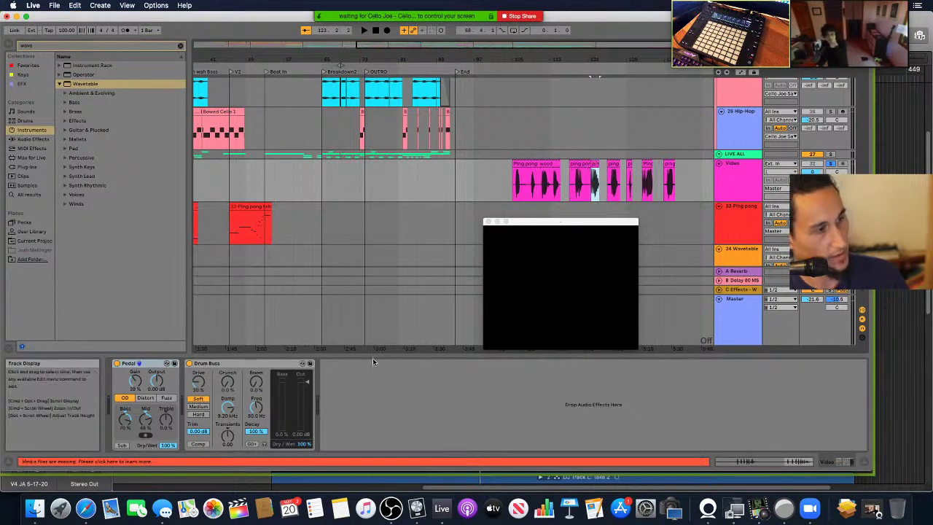
pyautogui.click(405, 253)
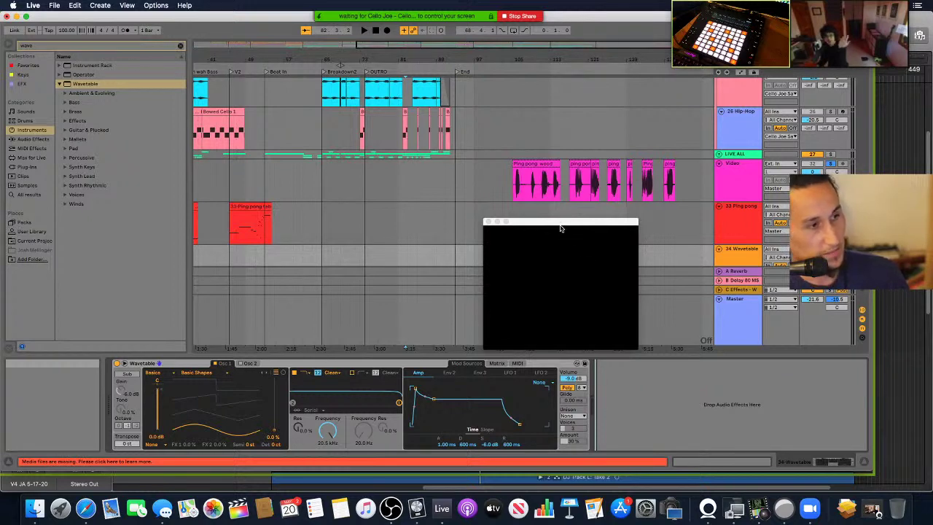
# Step: Shift the video window closer to the track headers and rearrange the call thumbnails into a vertical stack
pyautogui.moveTo(558, 224); pyautogui.dragTo(599, 218)
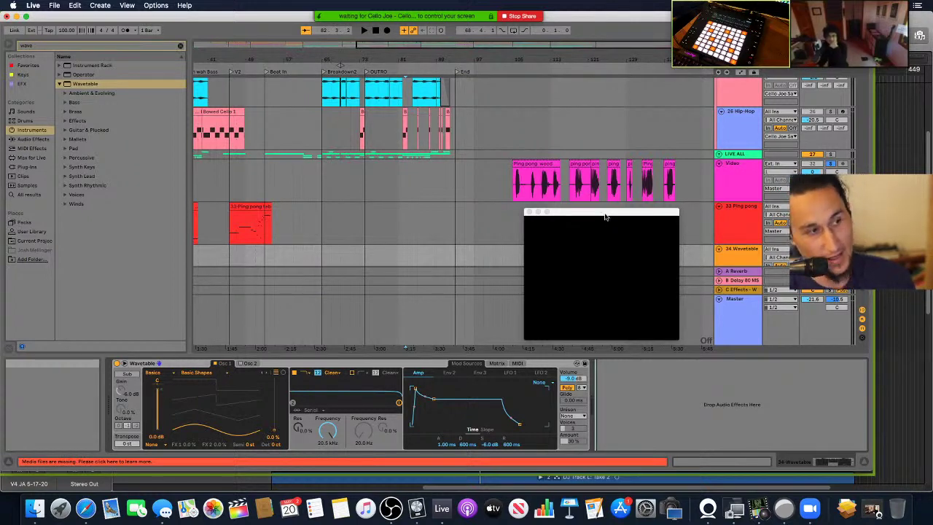
pyautogui.moveTo(604, 217); pyautogui.dragTo(599, 215)
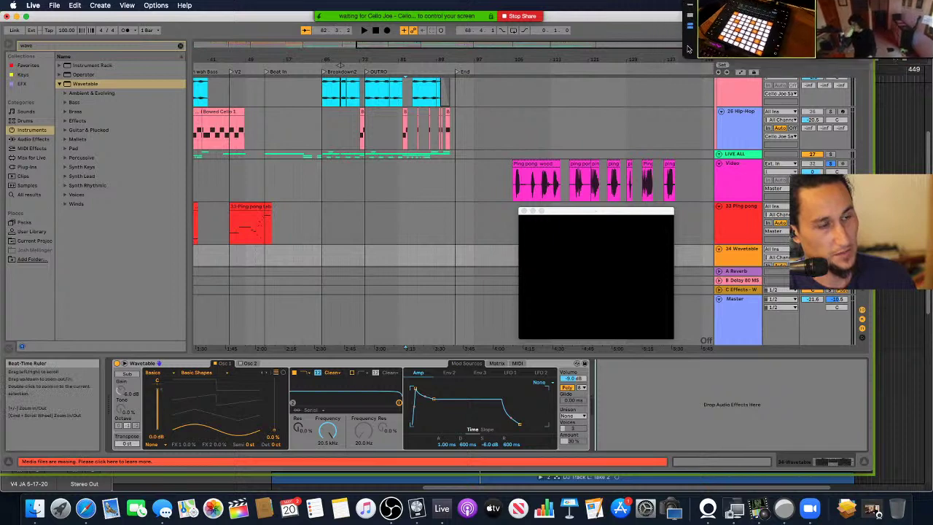
pyautogui.click(693, 87)
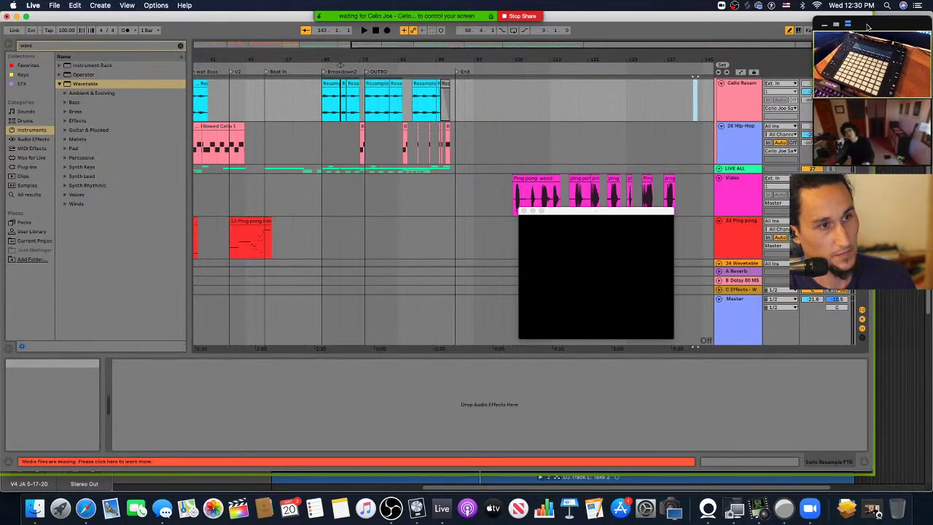
pyautogui.moveTo(864, 40)
pyautogui.mouseDown()
pyautogui.moveTo(847, 34)
pyautogui.moveTo(869, 34)
pyautogui.mouseUp()
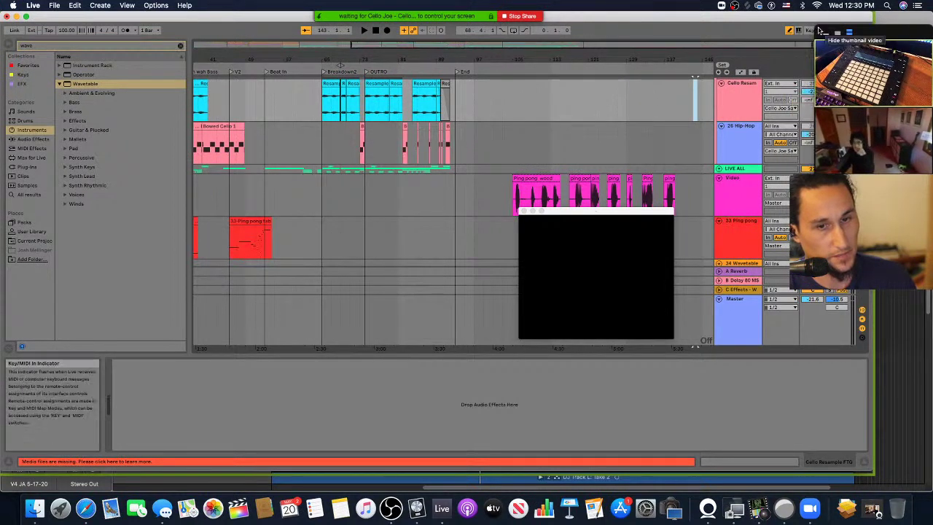
pyautogui.moveTo(819, 34); pyautogui.dragTo(831, 15)
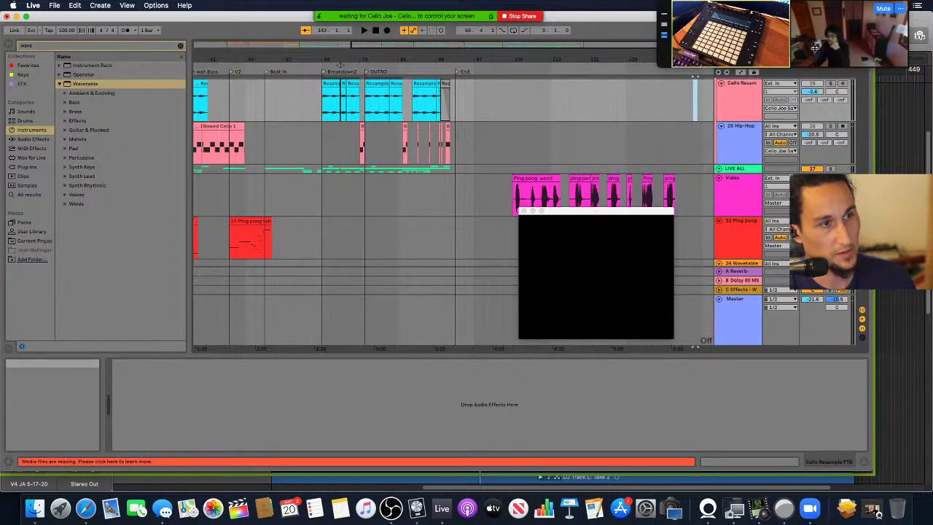
pyautogui.moveTo(907, 68); pyautogui.dragTo(816, 144)
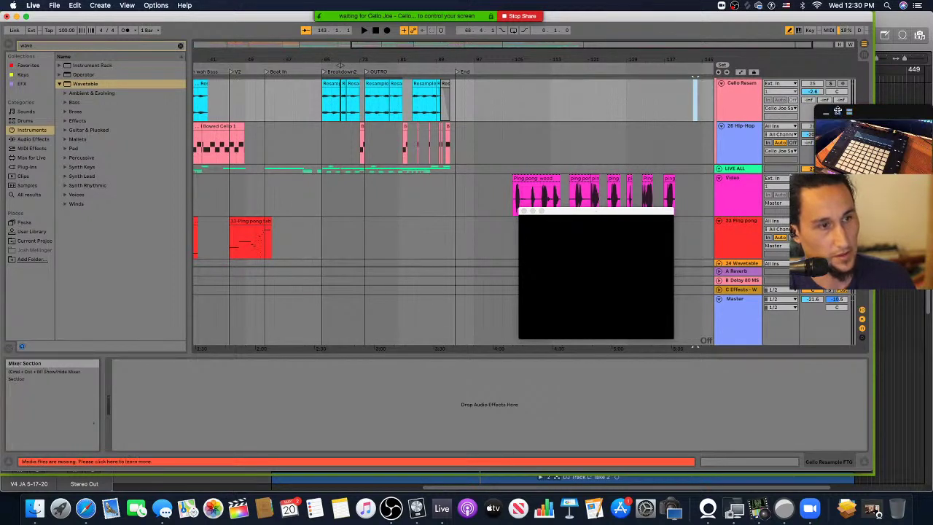
pyautogui.moveTo(864, 111); pyautogui.dragTo(867, 32)
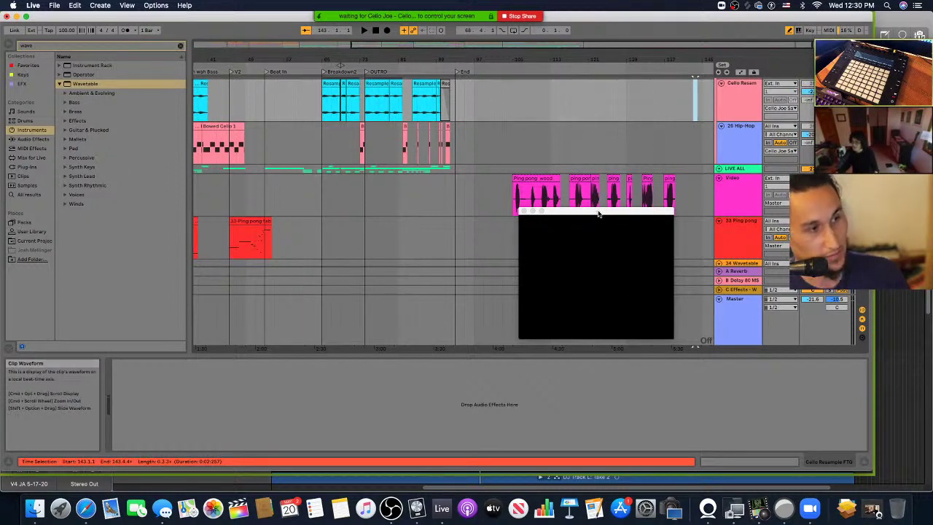
# Step: Move the video window clear of the Video track clips and select the latter part of the split ping pong cement clip
pyautogui.moveTo(598, 214); pyautogui.dragTo(608, 231)
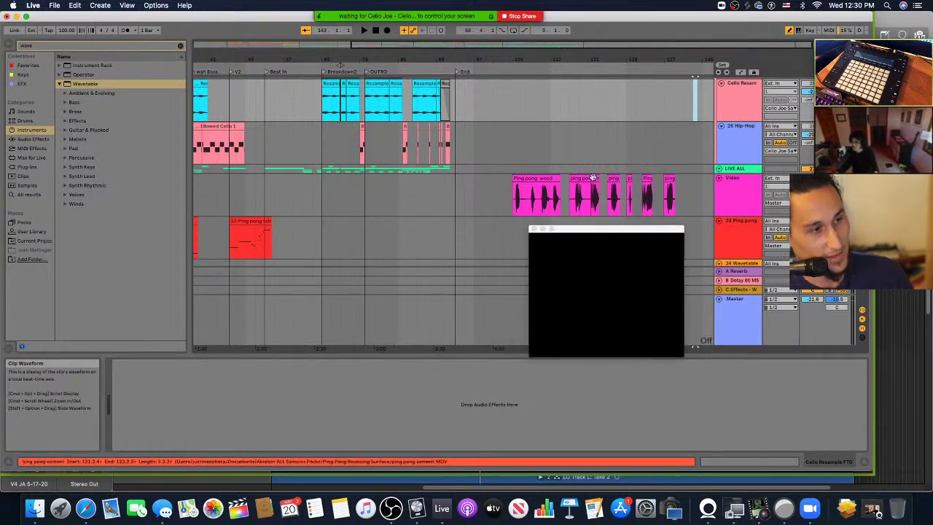
pyautogui.click(596, 178)
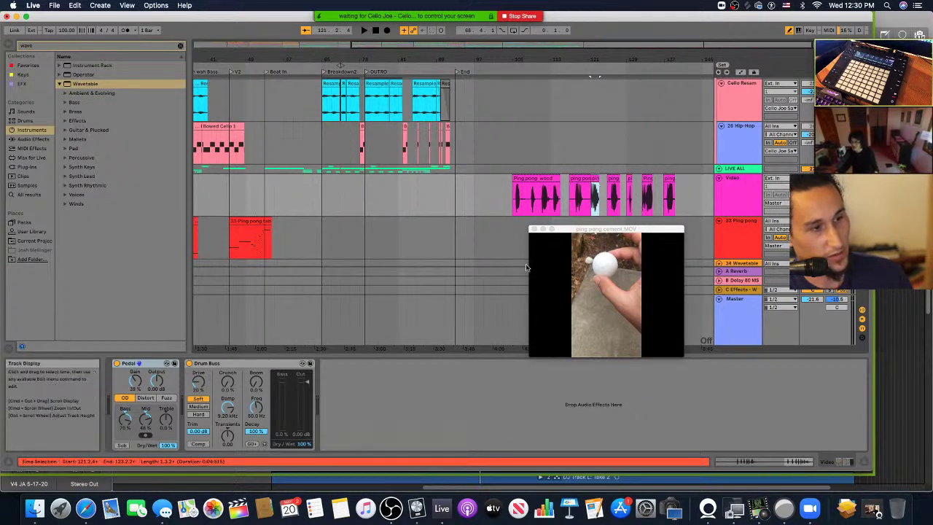
# Step: Select the 34 Wavetable track to show its instrument and move the video window further aside
pyautogui.click(738, 264)
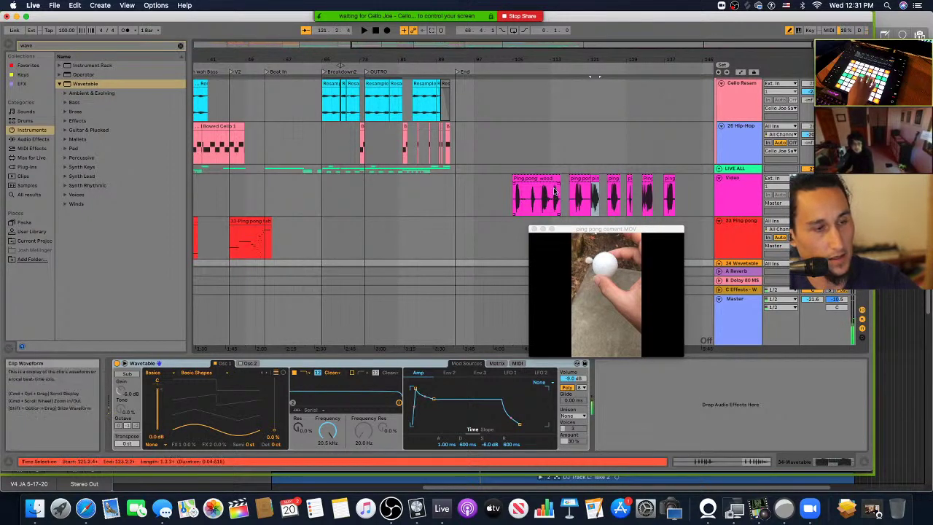
pyautogui.scroll(-3, 554, 208)
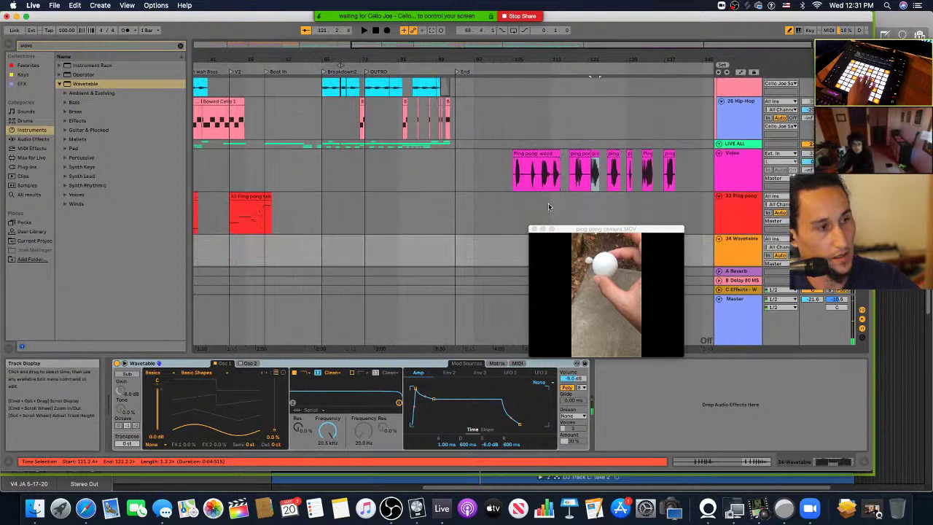
pyautogui.moveTo(612, 231); pyautogui.dragTo(673, 216)
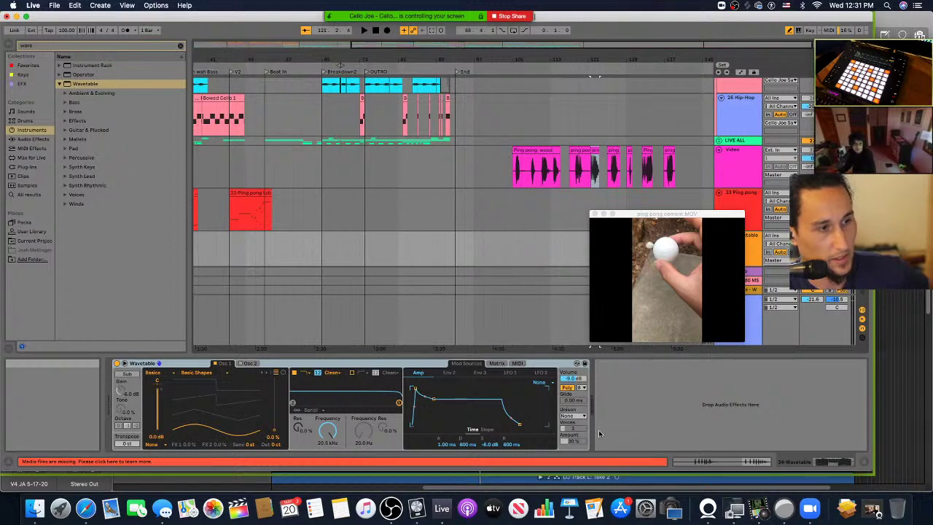
# Step: Check Wavetable's modulation and oscillator settings and turn on its Sub oscillator
pyautogui.click(495, 364)
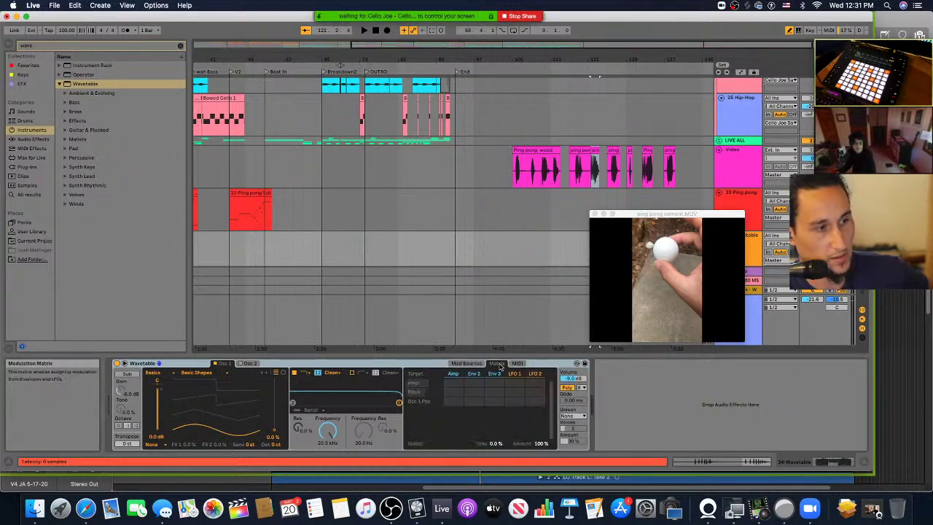
pyautogui.click(516, 363)
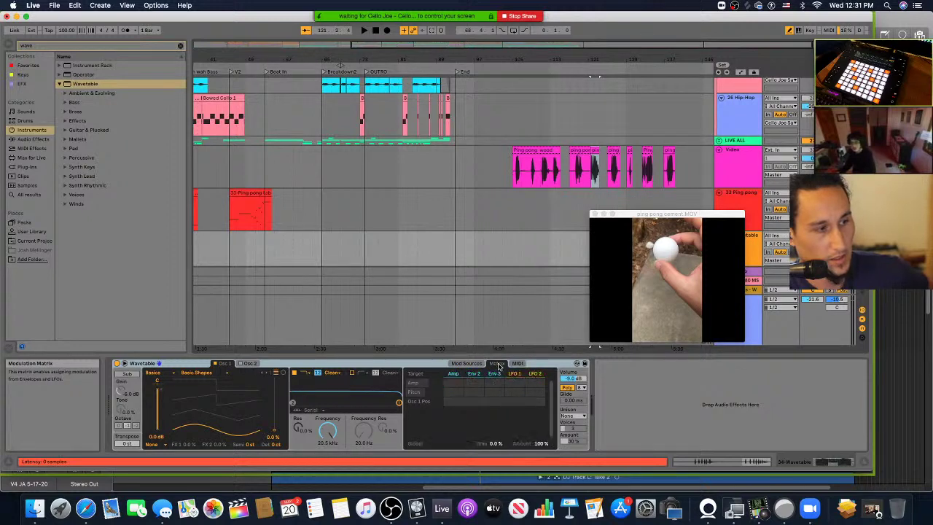
pyautogui.click(466, 363)
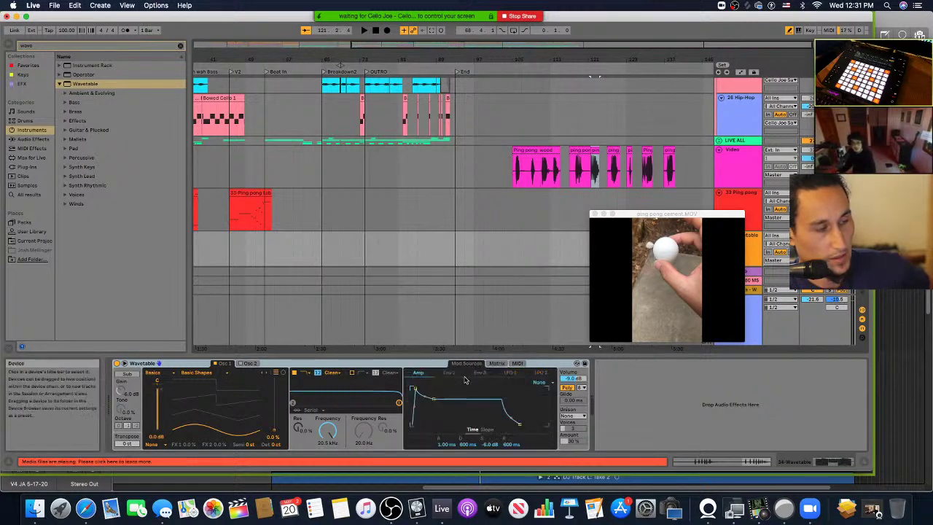
pyautogui.click(247, 364)
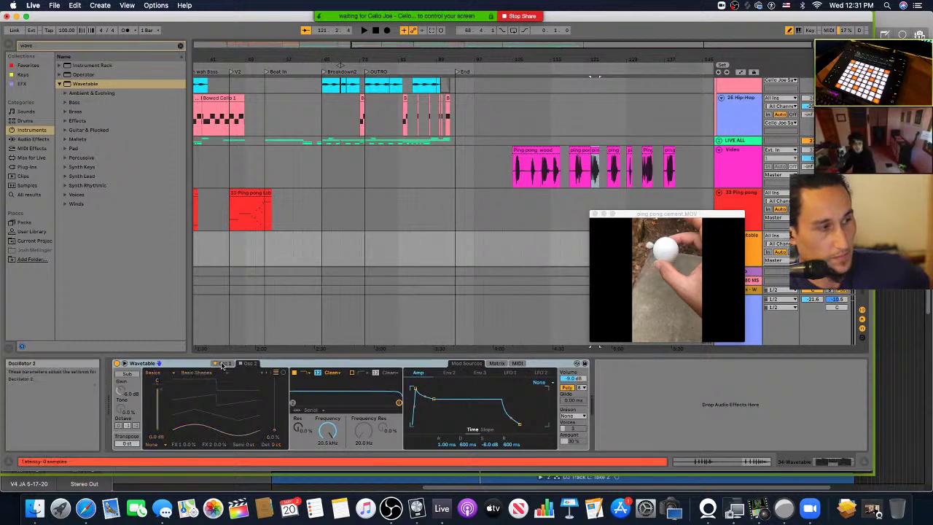
pyautogui.click(223, 363)
pyautogui.click(127, 373)
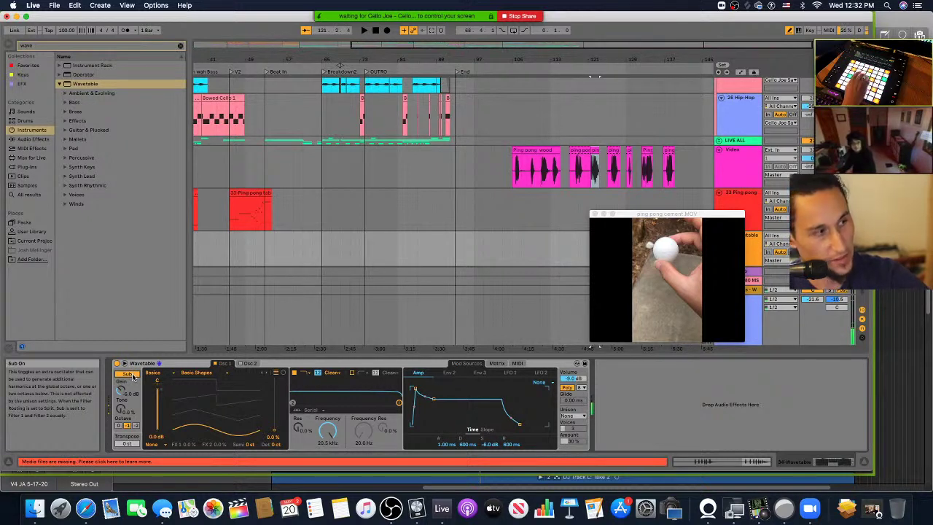
# Step: Convert the drums of the split ping pong cement clip to a new MIDI track and select the resulting MIDI clip
pyautogui.click(594, 177)
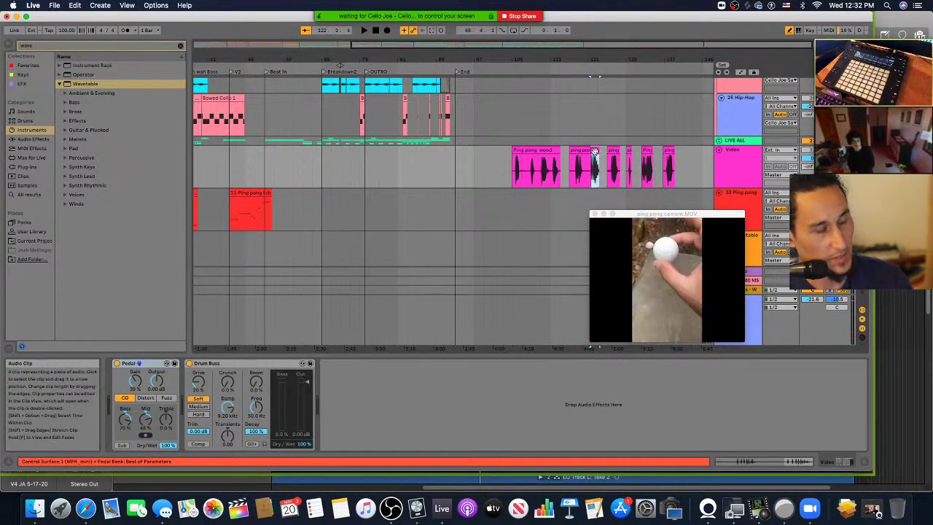
pyautogui.rightClick(595, 151)
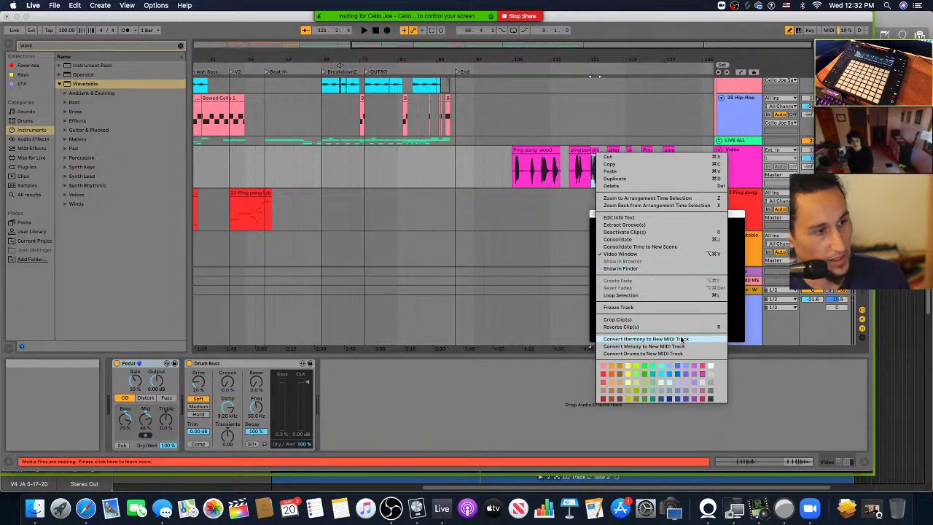
pyautogui.click(663, 353)
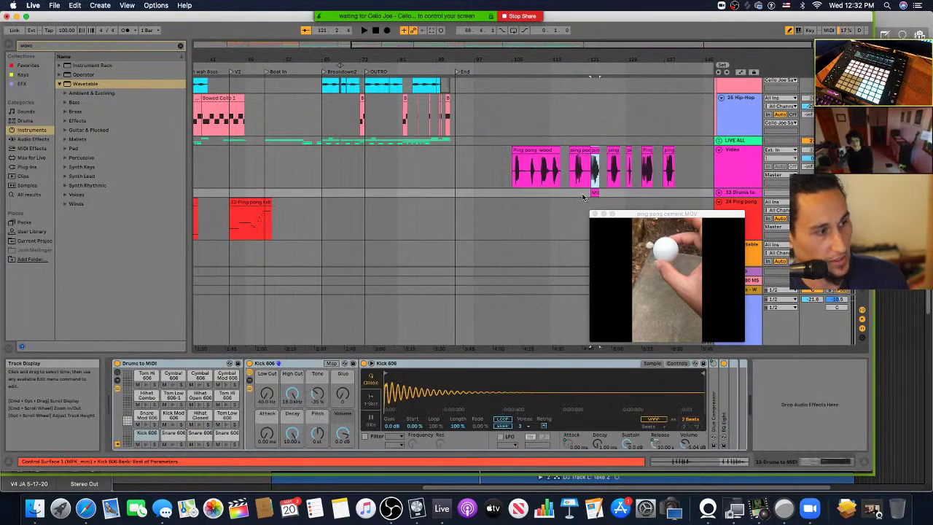
pyautogui.click(594, 193)
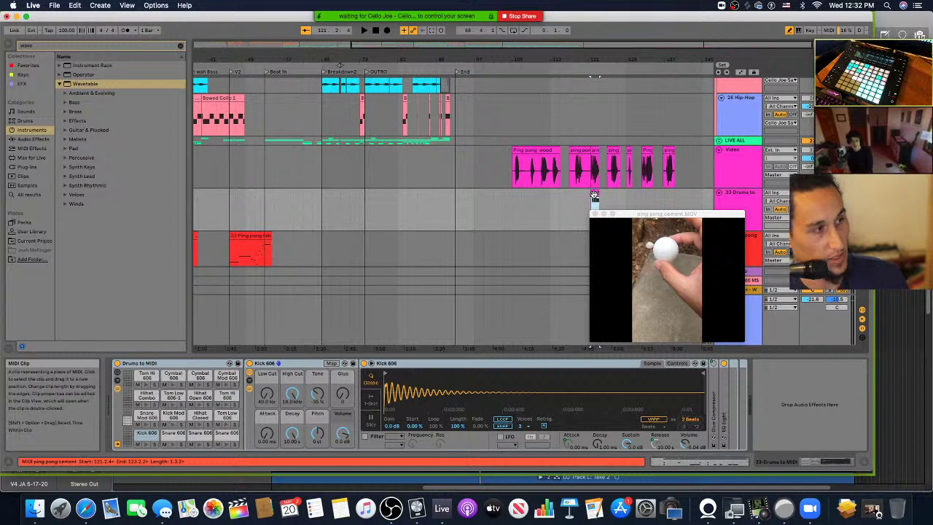
# Step: Load Wavetable onto the new drums MIDI track and move the video window off its clip
pyautogui.click(66, 85)
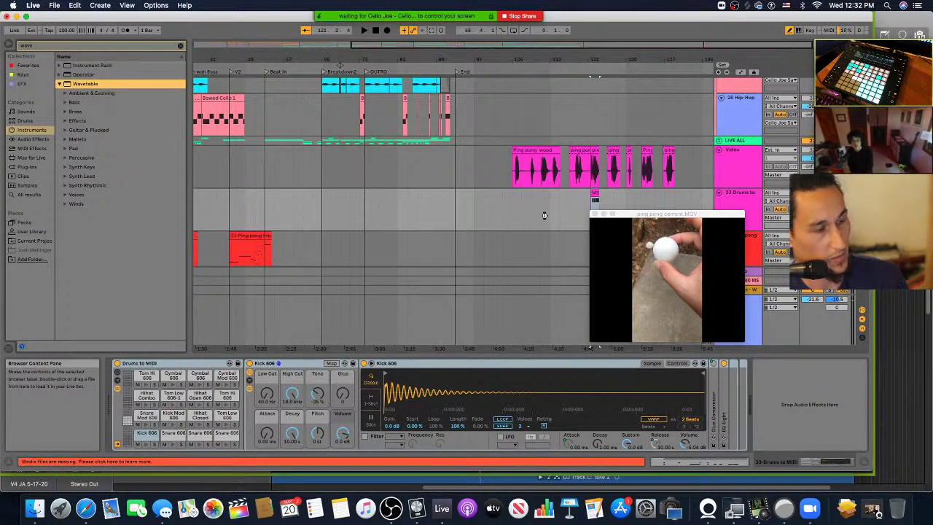
pyautogui.moveTo(543, 215); pyautogui.dragTo(542, 214)
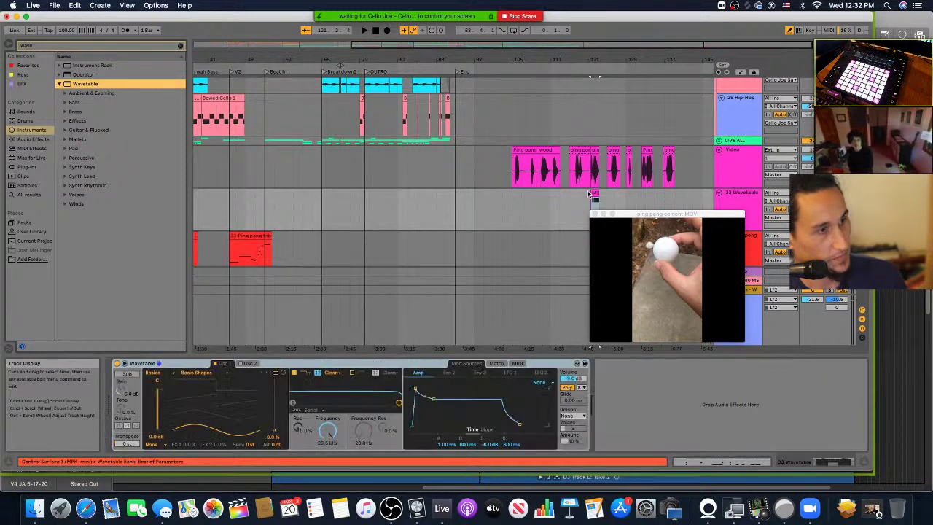
pyautogui.moveTo(653, 215); pyautogui.dragTo(713, 278)
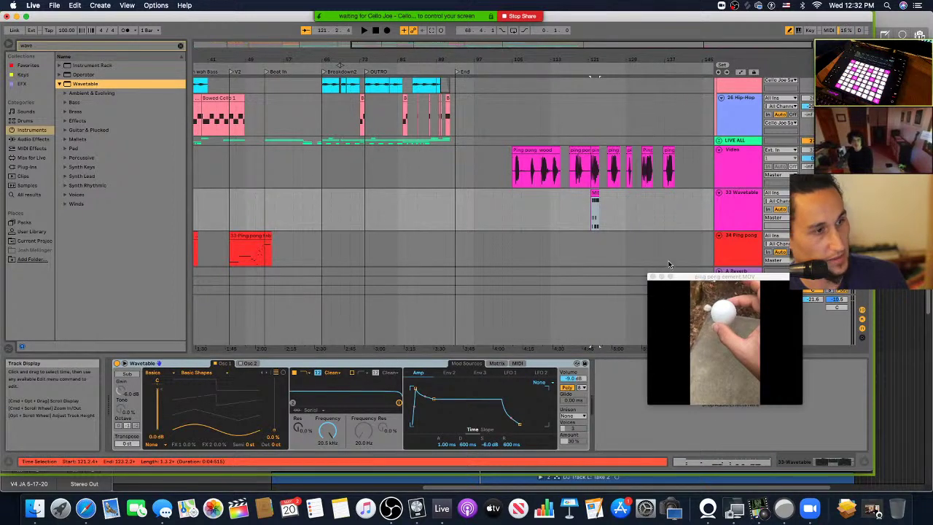
# Step: Play the MIDI ping pong cement clip alongside the video clip from the first bounce
pyautogui.click(594, 218)
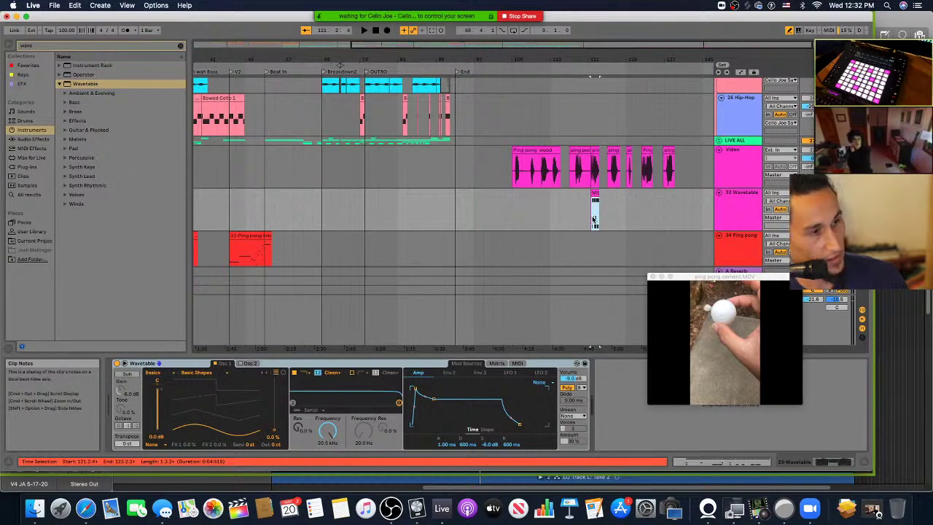
pyautogui.scroll(5, 594, 216)
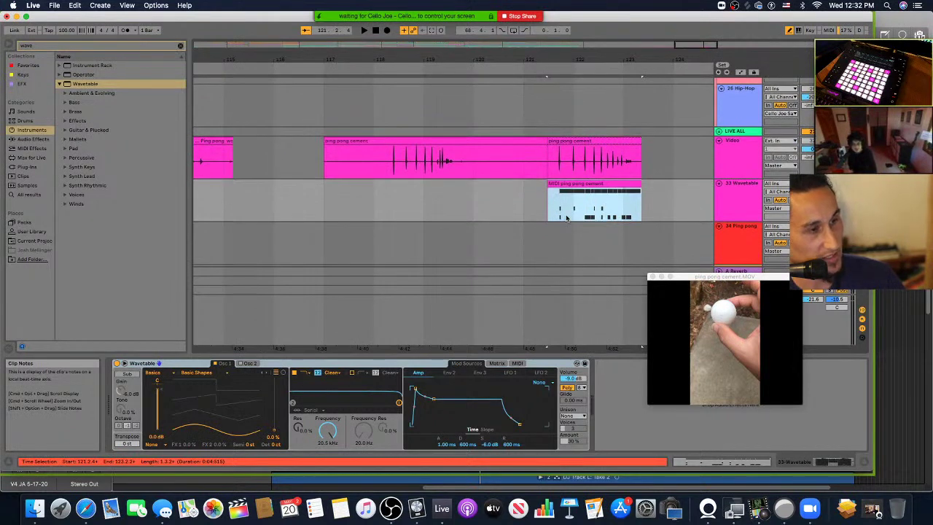
pyautogui.click(558, 217)
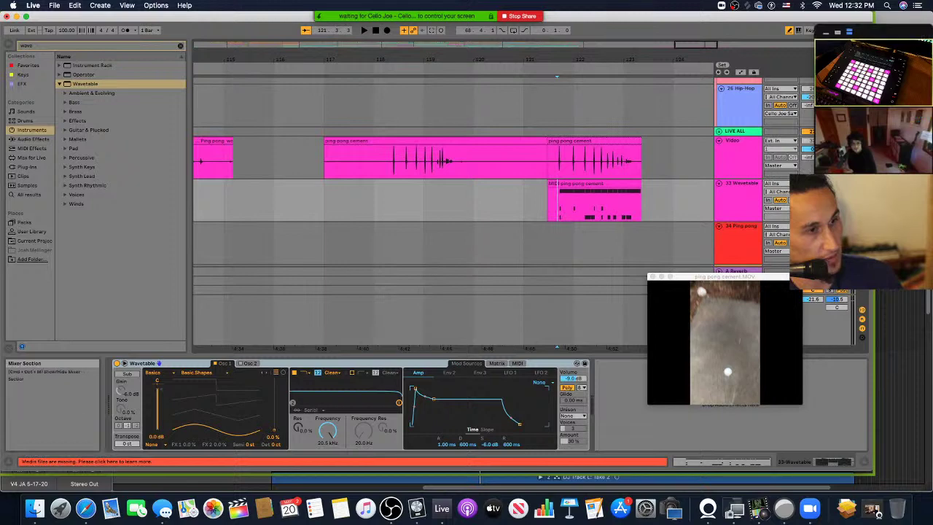
pyautogui.press('space')
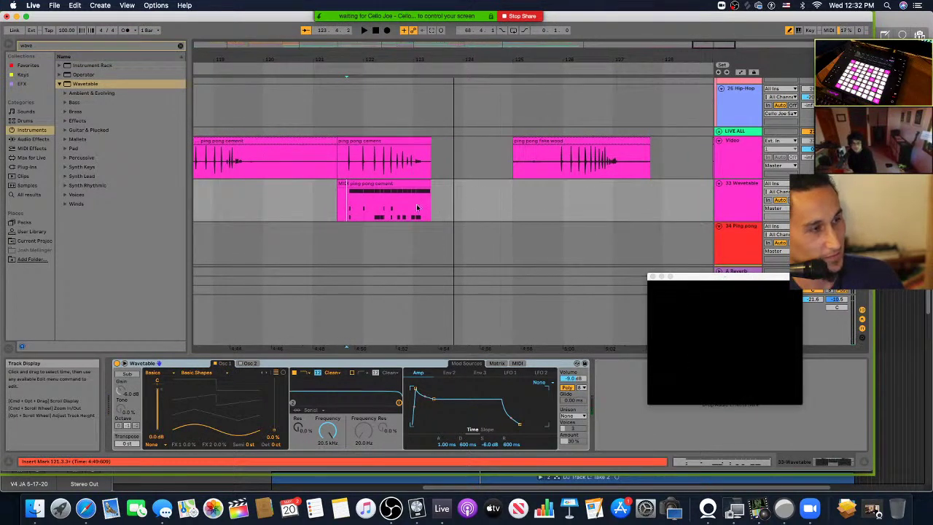
pyautogui.click(348, 206)
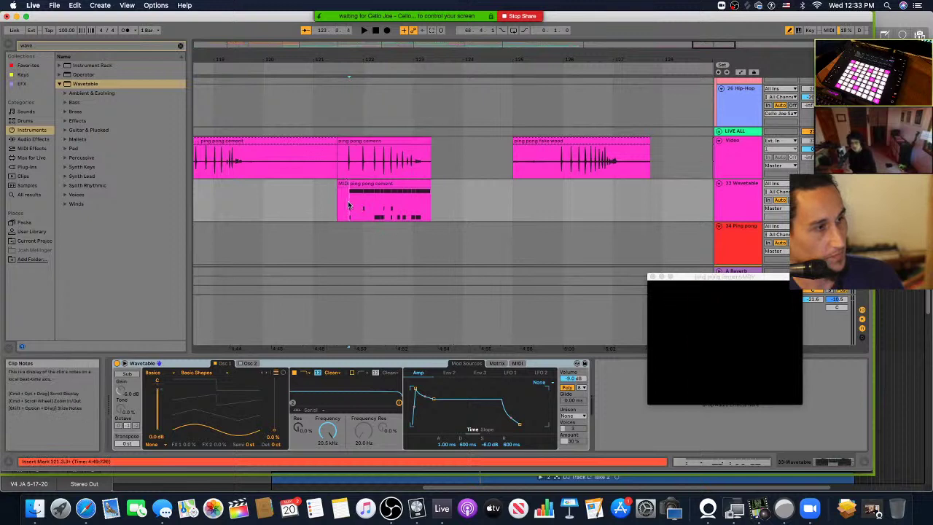
pyautogui.press('space')
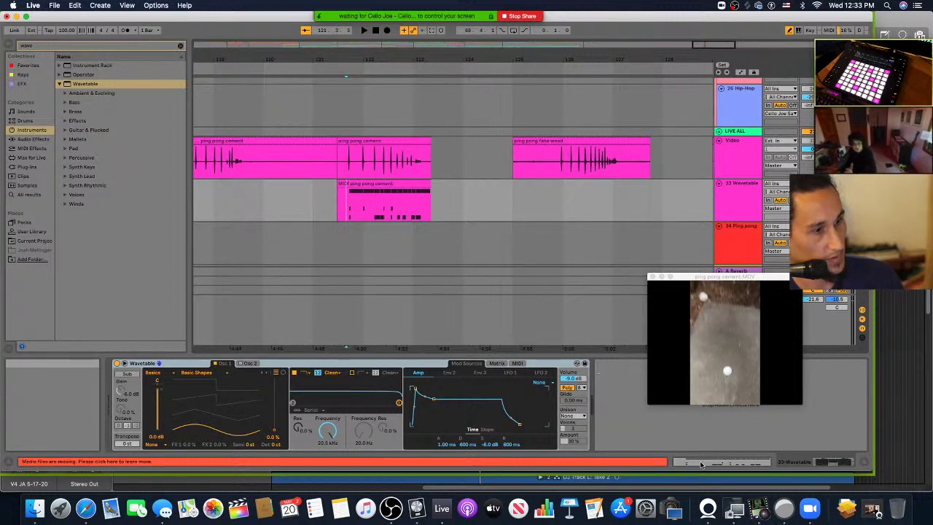
# Step: Open the MIDI ping pong cement clip's notes and move the video window clear of the note editor
pyautogui.hotkey('shift', 'Tab')
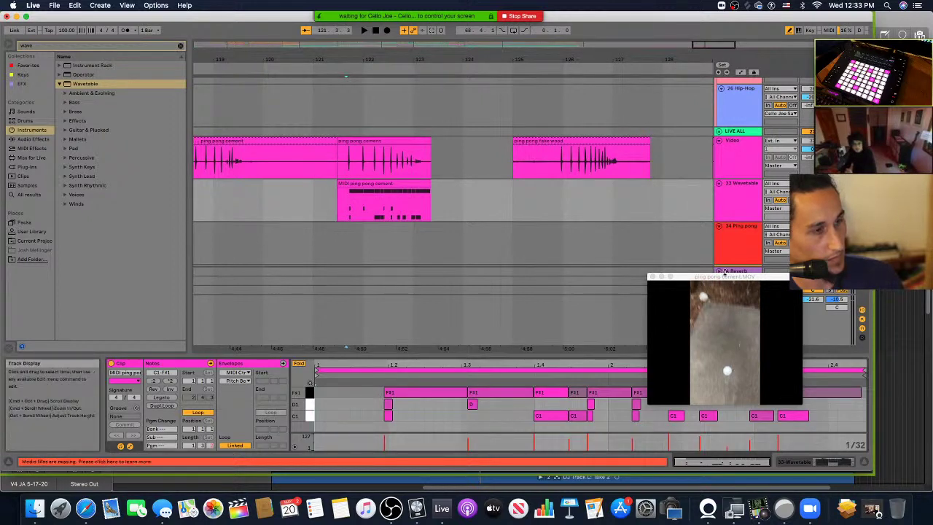
pyautogui.moveTo(723, 279); pyautogui.dragTo(720, 197)
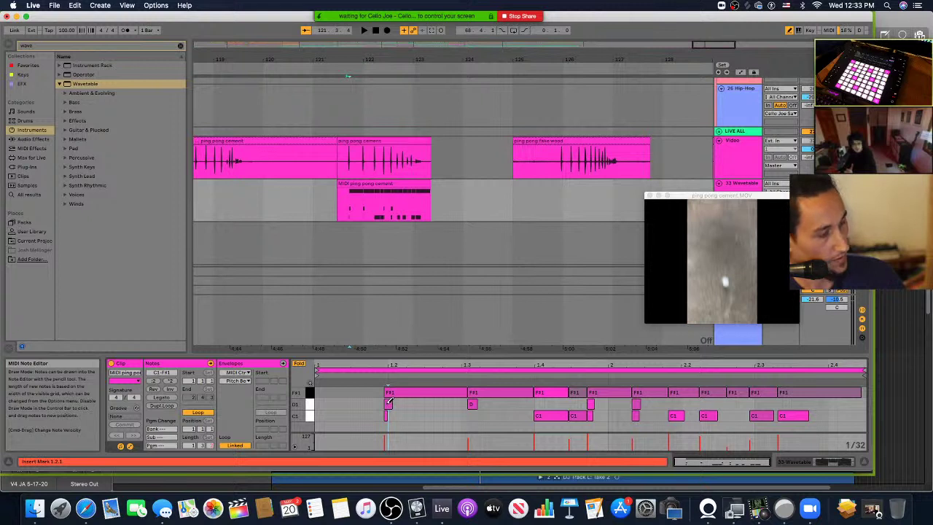
# Step: Try to lengthen the clip's first D1 and C1 notes, then undo the changes
pyautogui.press('super+1')
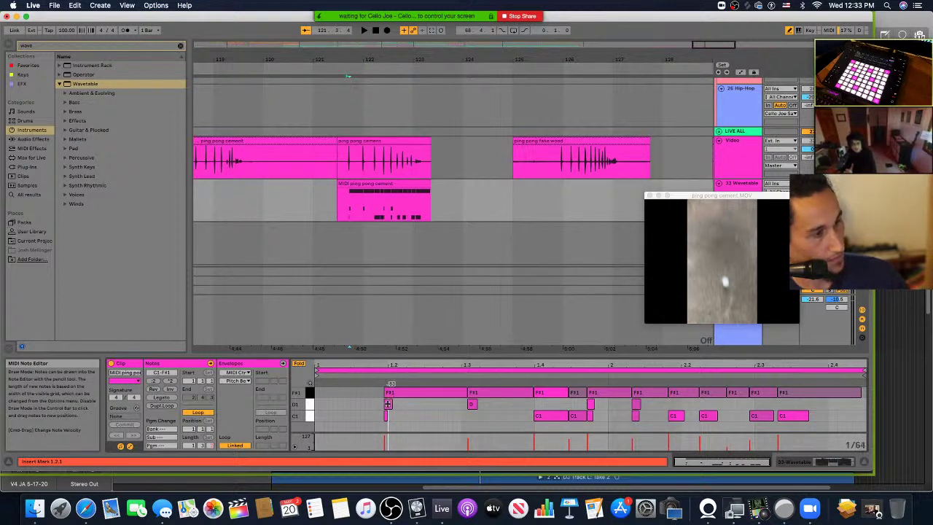
pyautogui.press('super+4')
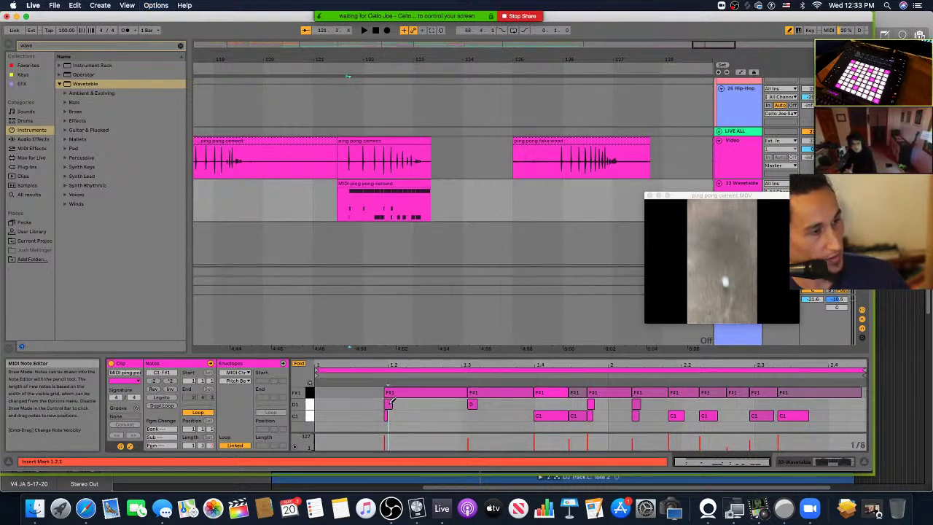
pyautogui.click(386, 416)
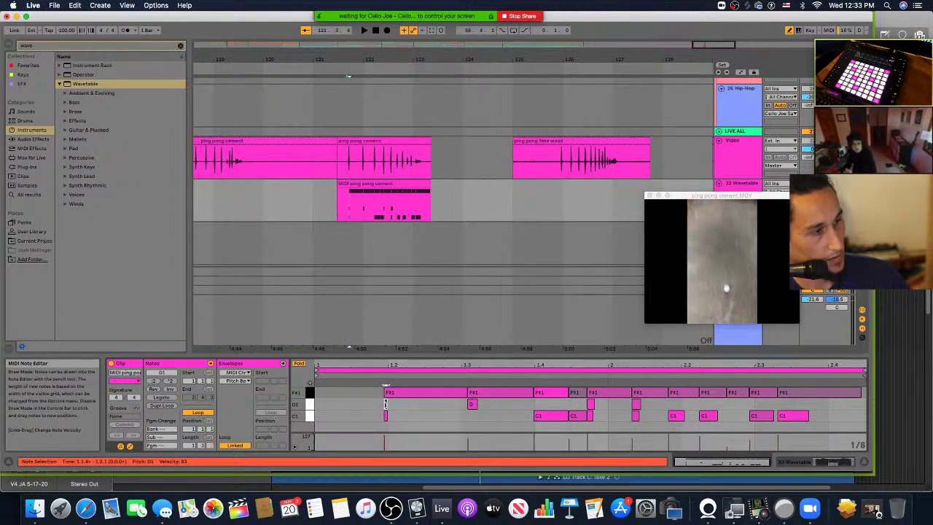
pyautogui.moveTo(385, 404); pyautogui.dragTo(409, 408)
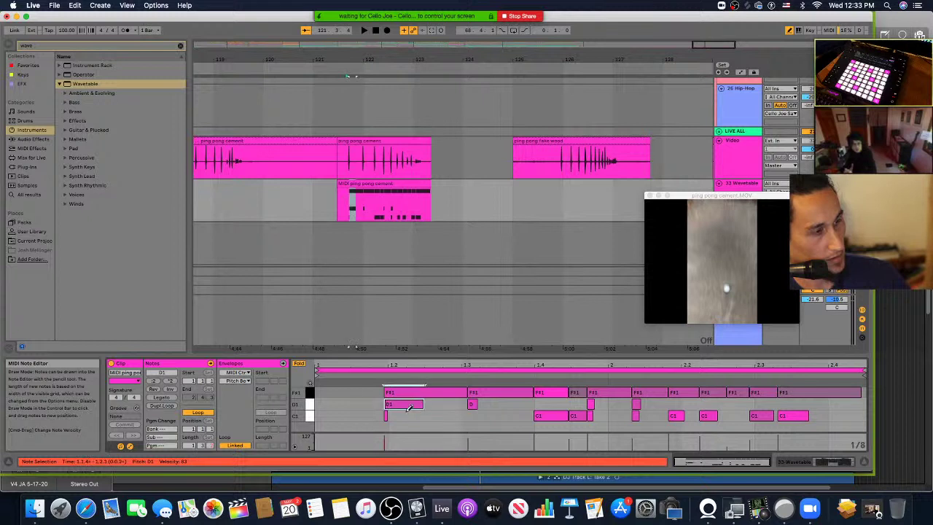
pyautogui.press('super+z')
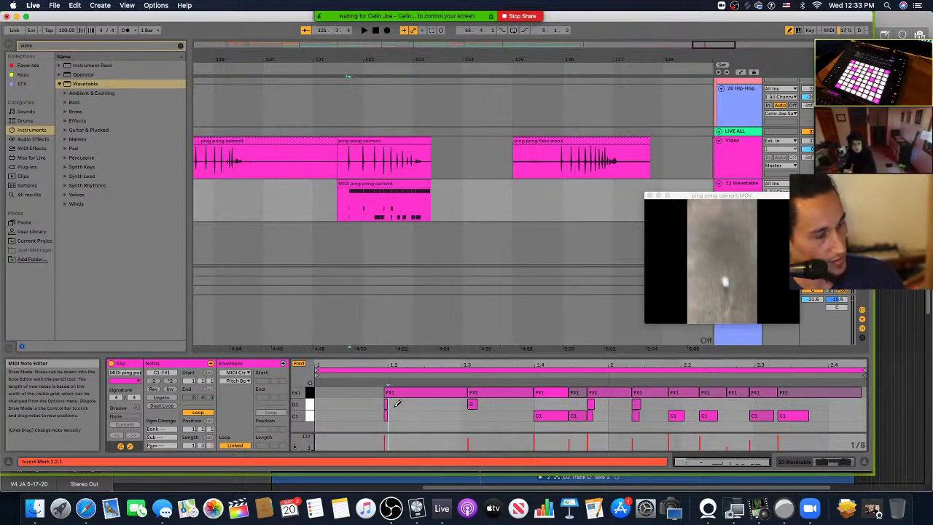
pyautogui.click(386, 404)
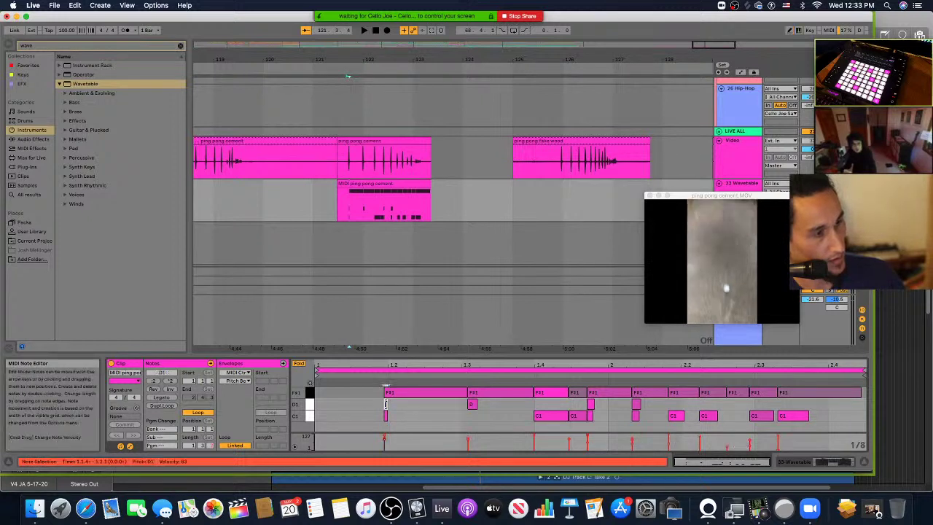
pyautogui.moveTo(386, 403); pyautogui.dragTo(412, 414)
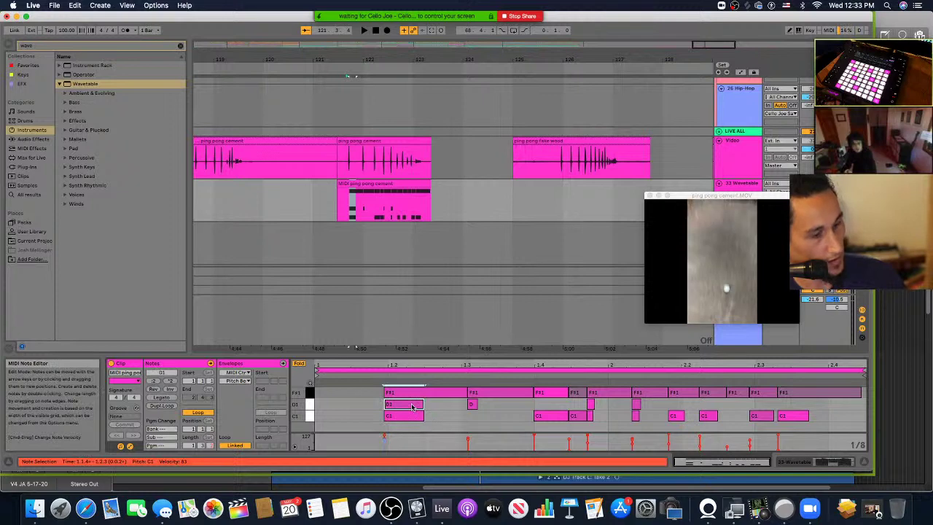
pyautogui.press('super+z')
pyautogui.press('super+z')
pyautogui.press('super+z')
# Step: Delete the remaining D1 and C1 notes and transpose the whole F#1 row up two octaves to F#3
pyautogui.moveTo(450, 405); pyautogui.dragTo(797, 428)
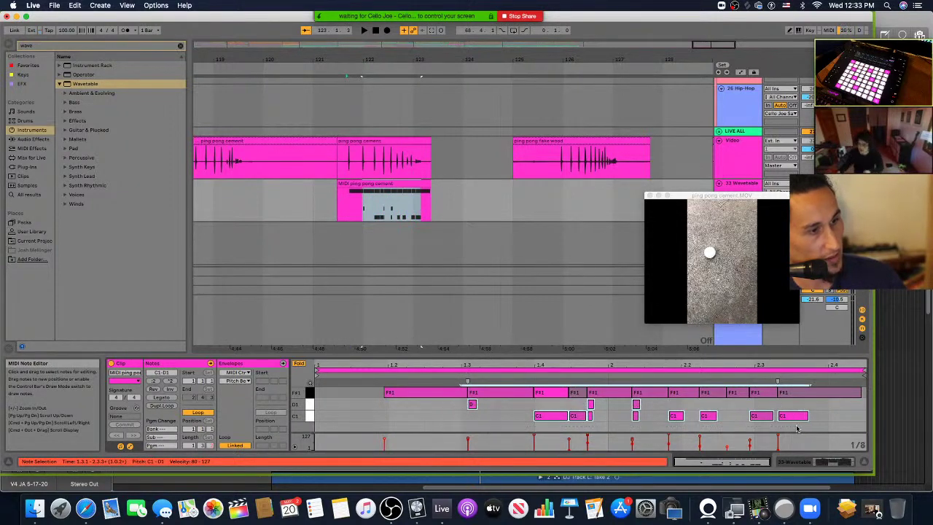
pyautogui.press('Delete')
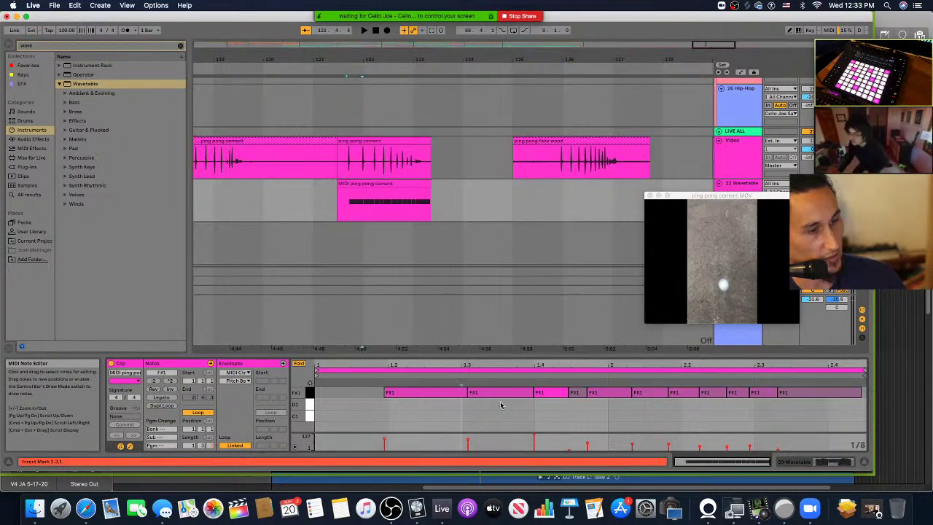
pyautogui.moveTo(408, 419); pyautogui.dragTo(834, 398)
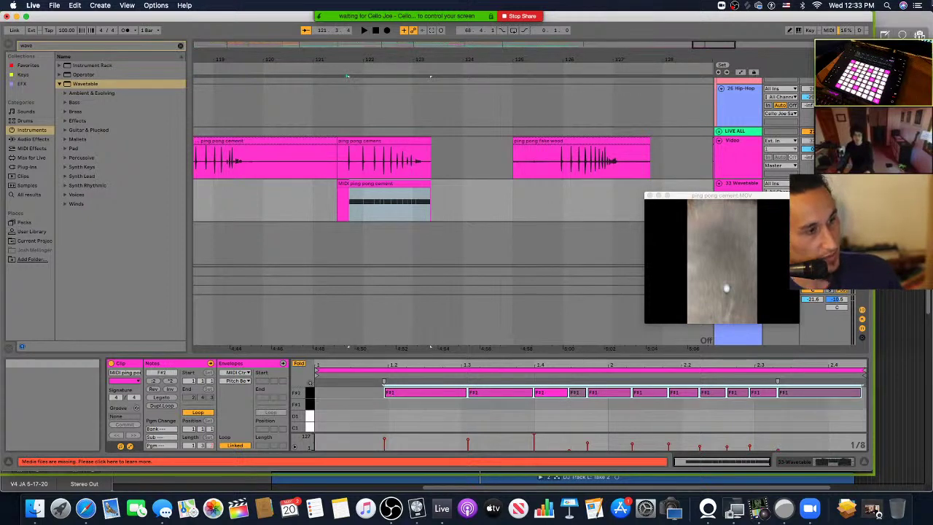
pyautogui.hotkey('shift', 'Up')
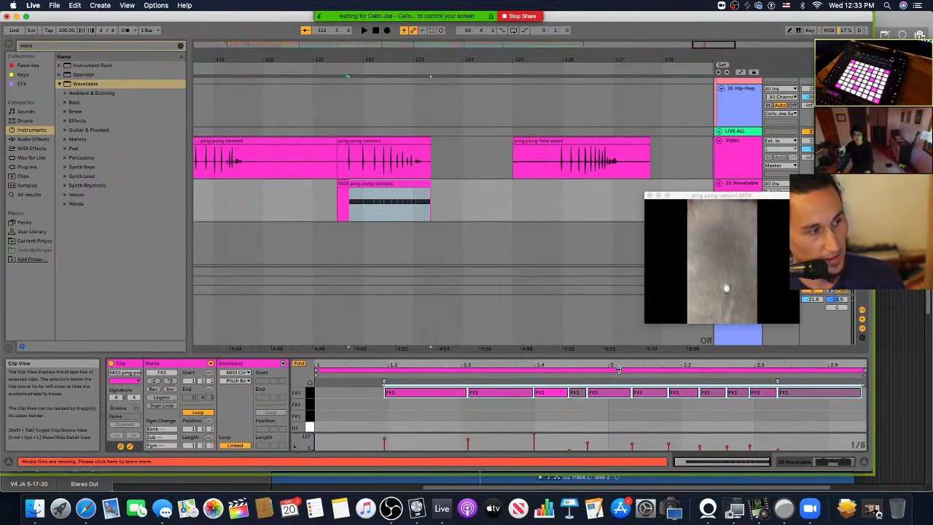
# Step: Transpose the second note down to F#2 and the third note down to F#1
pyautogui.click(494, 408)
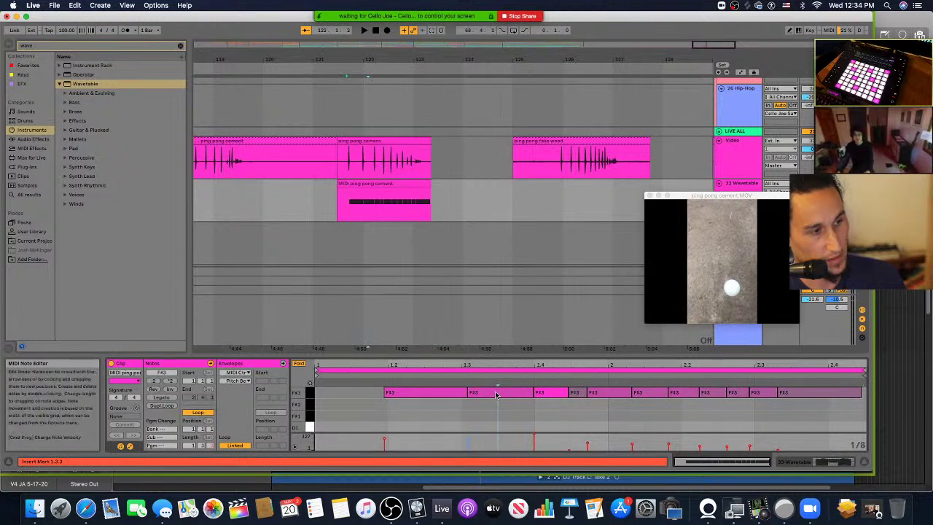
pyautogui.click(495, 394)
pyautogui.hotkey('shift', 'Down')
pyautogui.click(550, 394)
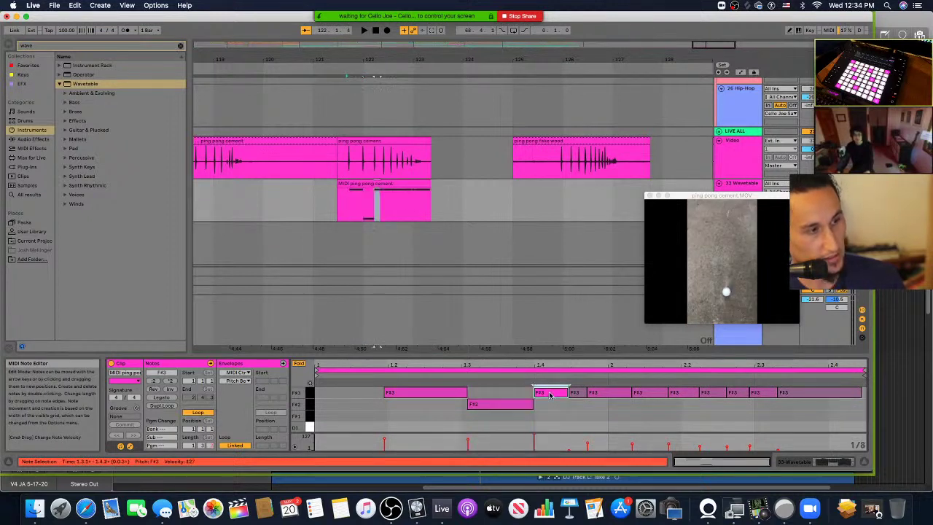
pyautogui.hotkey('shift', 'Down')
pyautogui.hotkey('shift', 'Down')
# Step: Transpose the short fourth note from the F#3 row down to D1
pyautogui.click(570, 394)
pyautogui.hotkey('shift', 'Down')
pyautogui.hotkey('shift', 'Down')
pyautogui.press('Down')
pyautogui.press('Down')
pyautogui.press('Down')
pyautogui.press('Down')
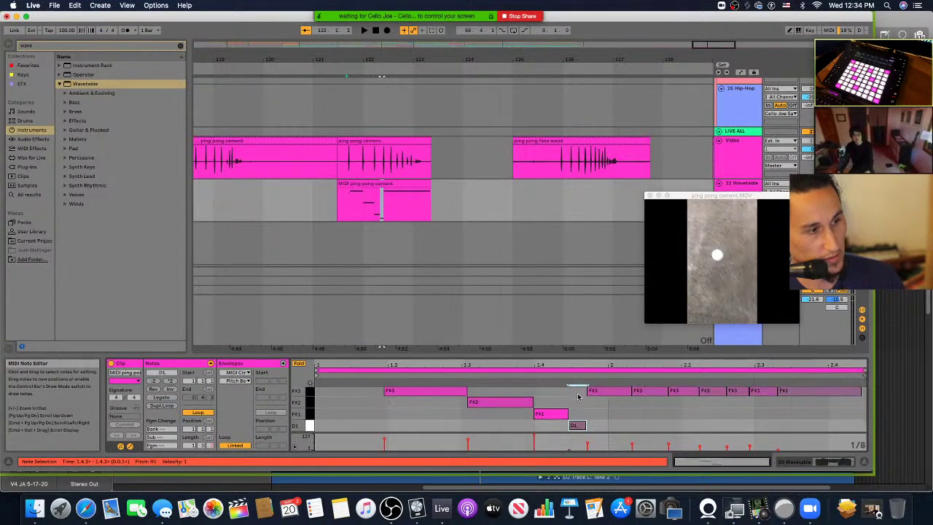
# Step: Transpose the fifth note from the F#3 row down to C1
pyautogui.click(607, 393)
pyautogui.hotkey('shift', 'Down')
pyautogui.hotkey('shift', 'Down')
pyautogui.press('Down')
pyautogui.press('Down')
pyautogui.press('Down')
pyautogui.press('Down')
pyautogui.press('Down')
pyautogui.press('Down')
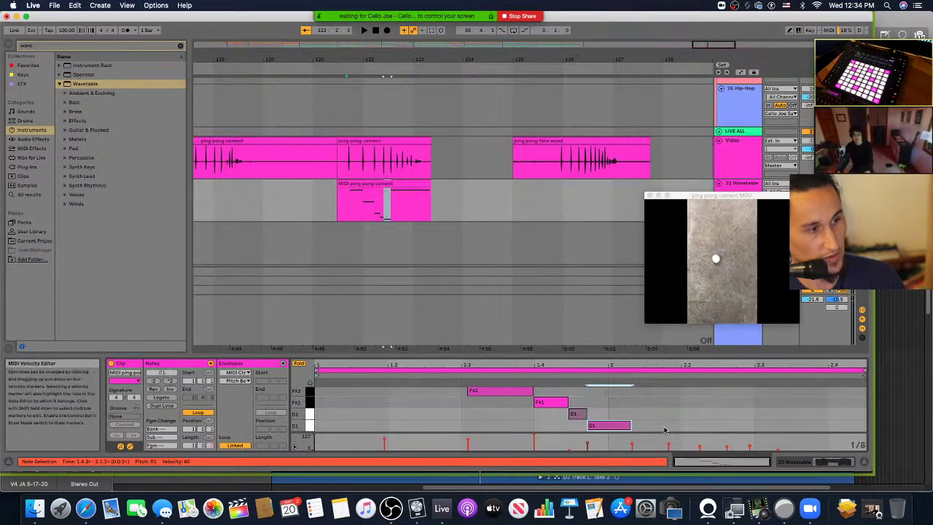
# Step: Enlarge the clip's note editor so that more pitch rows fit
pyautogui.click(300, 363)
pyautogui.click(299, 363)
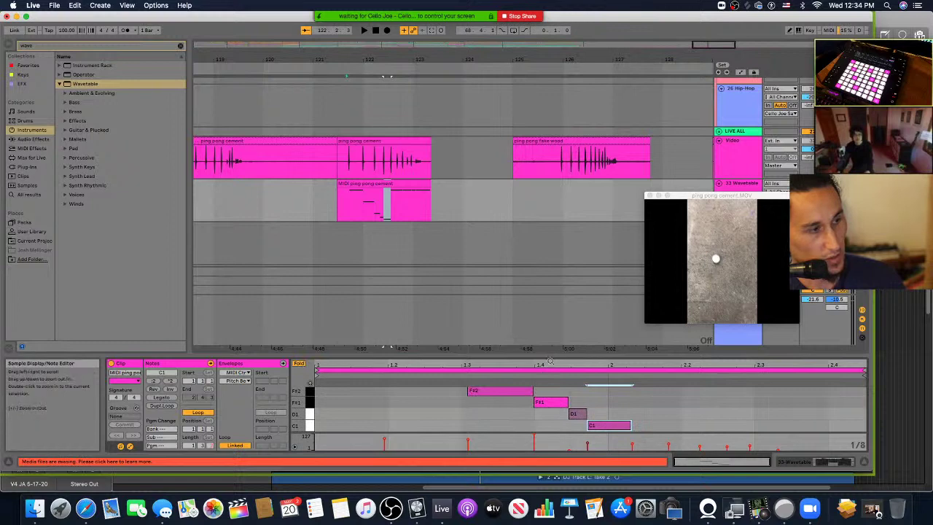
pyautogui.moveTo(553, 350); pyautogui.dragTo(553, 217)
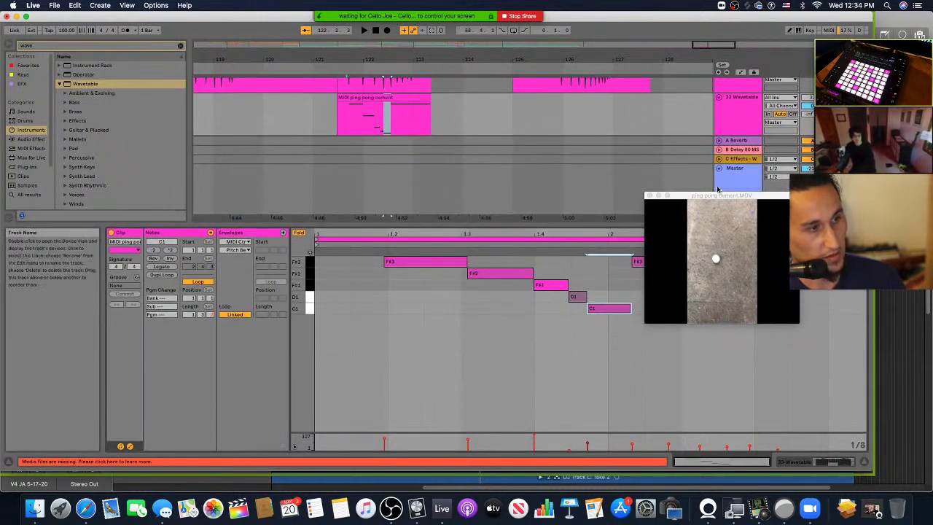
# Step: Move the video window off the notes, lower the sixth note to C1 and turn off Fold
pyautogui.click(647, 262)
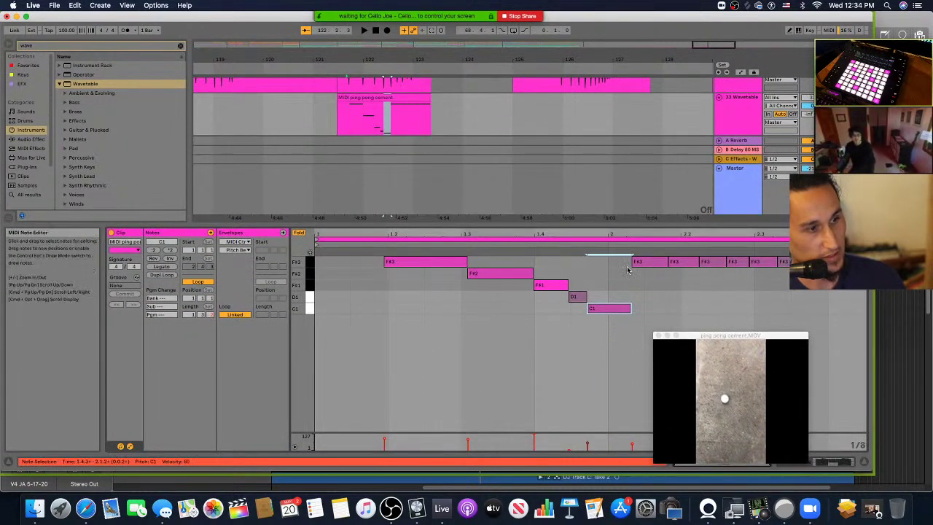
pyautogui.moveTo(648, 262); pyautogui.dragTo(649, 308)
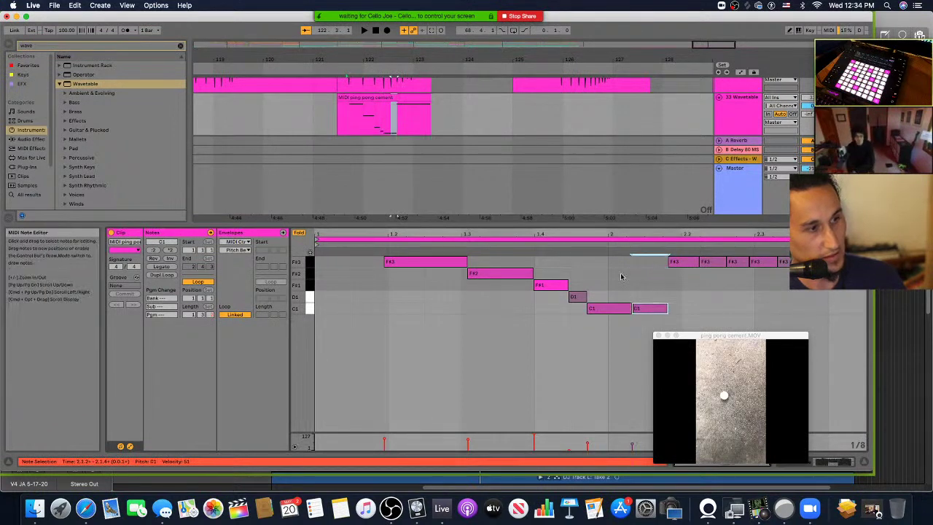
pyautogui.click(298, 232)
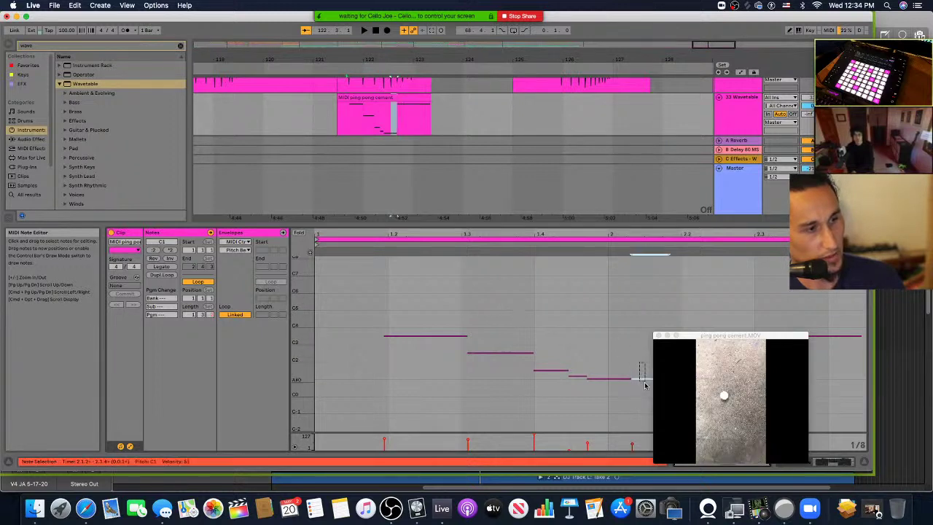
# Step: Lower the sixth note to B0, move the video window off the notes, and transpose the seventh note from the F#3 row down to A#0
pyautogui.moveTo(646, 379); pyautogui.dragTo(641, 386)
pyautogui.moveTo(726, 336); pyautogui.dragTo(552, 188)
pyautogui.click(681, 336)
pyautogui.moveTo(681, 341); pyautogui.dragTo(684, 391)
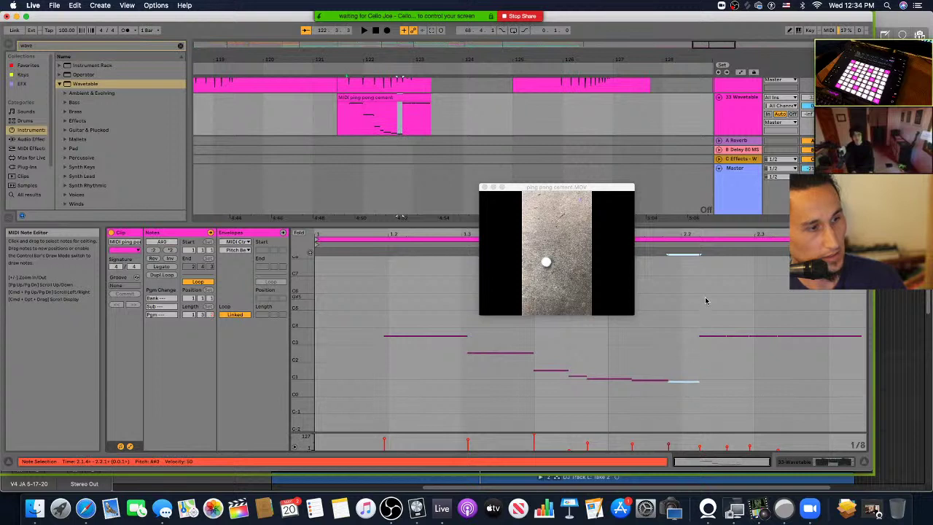
# Step: Transpose the eighth note from the F#3 row down to just below the seventh note
pyautogui.moveTo(717, 335); pyautogui.dragTo(736, 357)
pyautogui.press('Down')
pyautogui.press('Down')
pyautogui.press('Down')
pyautogui.press('Down')
pyautogui.press('Down')
pyautogui.press('Down')
pyautogui.press('Down')
pyautogui.press('Down')
pyautogui.press('Down')
pyautogui.press('Down')
pyautogui.press('Down')
pyautogui.press('Down')
pyautogui.press('Down')
pyautogui.press('Down')
pyautogui.press('Down')
pyautogui.press('Down')
pyautogui.press('Down')
pyautogui.press('Down')
pyautogui.press('Down')
pyautogui.press('Down')
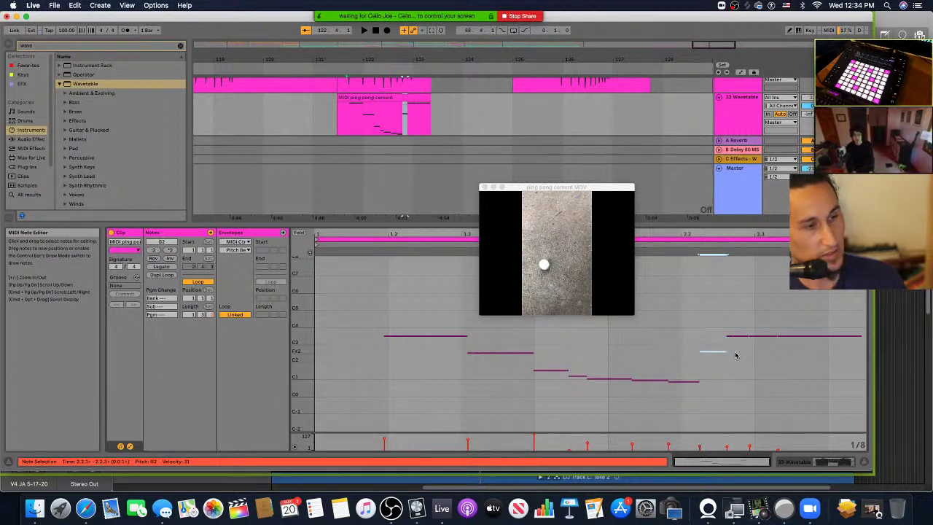
pyautogui.press('Down')
pyautogui.press('Down')
pyautogui.press('Down')
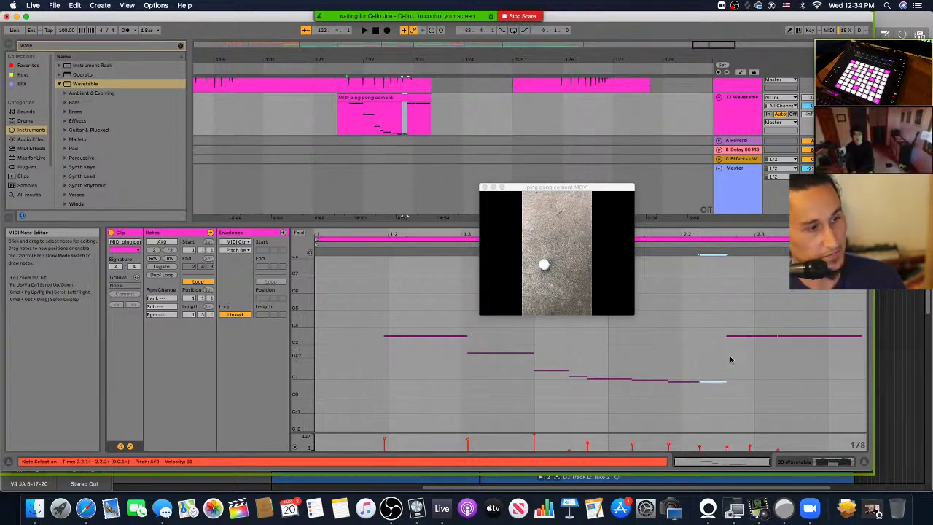
# Step: Transpose the ninth note from the F#3 row down to G#0
pyautogui.moveTo(727, 311); pyautogui.dragTo(748, 374)
pyautogui.press('Down')
pyautogui.press('Down')
pyautogui.press('Down')
pyautogui.press('Down')
pyautogui.press('Down')
pyautogui.press('Down')
pyautogui.press('Down')
pyautogui.press('Down')
pyautogui.press('Down')
pyautogui.press('Down')
pyautogui.press('Down')
pyautogui.press('Down')
pyautogui.press('Down')
pyautogui.press('Down')
pyautogui.press('Down')
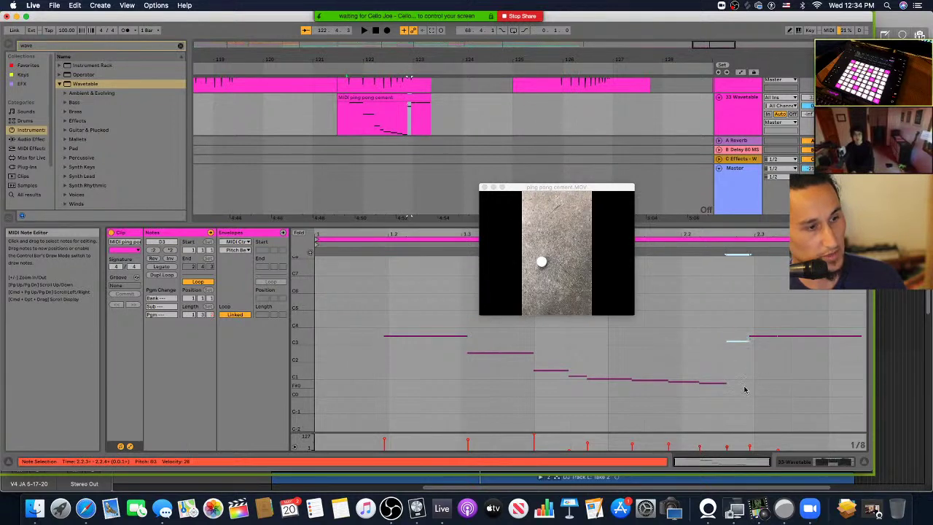
pyautogui.press('Down')
pyautogui.press('Down')
pyautogui.press('Down')
pyautogui.press('Down')
pyautogui.press('Down')
pyautogui.press('Down')
pyautogui.press('Down')
pyautogui.press('Down')
pyautogui.press('Down')
pyautogui.press('Down')
pyautogui.press('Down')
pyautogui.press('Down')
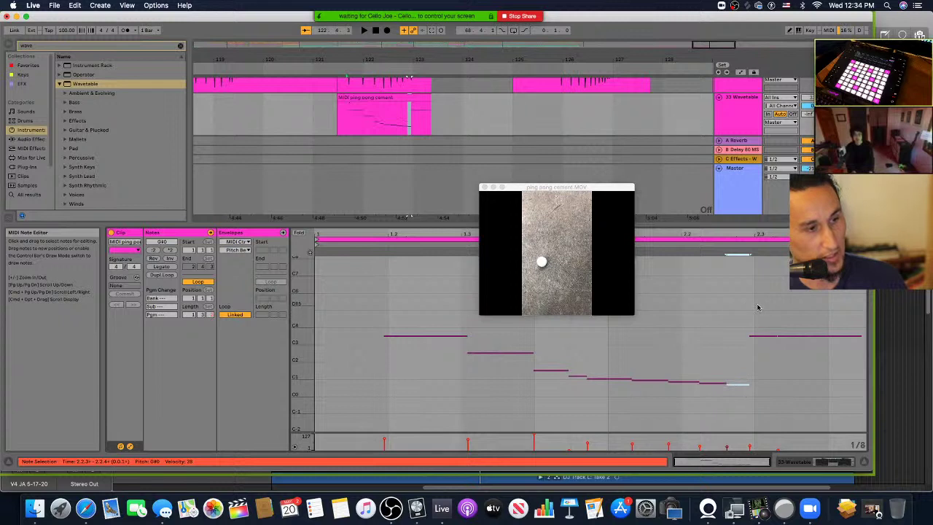
# Step: Transpose the tenth note from the F#3 row down to just below the ninth note
pyautogui.click(762, 336)
pyautogui.press('Down')
pyautogui.press('Down')
pyautogui.press('Down')
pyautogui.press('Down')
pyautogui.press('Down')
pyautogui.press('Down')
pyautogui.press('Down')
pyautogui.press('Down')
pyautogui.press('Down')
pyautogui.press('Down')
pyautogui.press('Down')
pyautogui.press('Down')
pyautogui.press('Down')
pyautogui.press('Down')
pyautogui.press('Down')
pyautogui.press('Down')
pyautogui.press('Down')
pyautogui.press('Down')
pyautogui.press('Down')
pyautogui.press('Down')
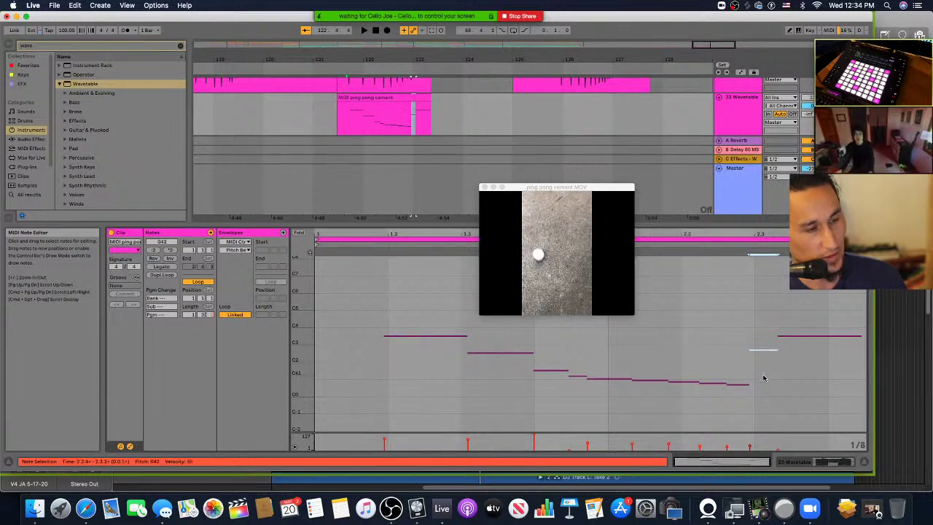
pyautogui.press('Down')
pyautogui.press('Down')
pyautogui.press('Down')
pyautogui.press('Down')
pyautogui.press('Down')
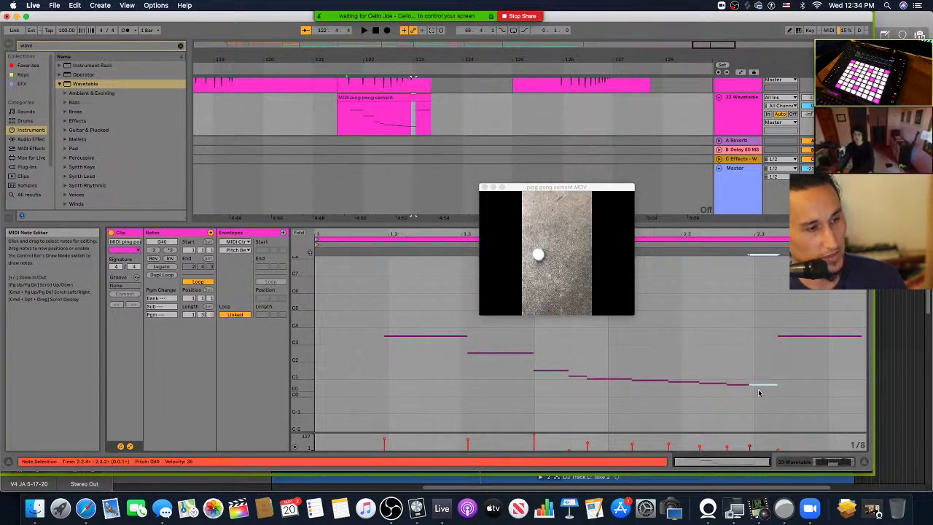
# Step: Transpose the long final note from the F#3 row down to F#0
pyautogui.moveTo(794, 309); pyautogui.dragTo(811, 370)
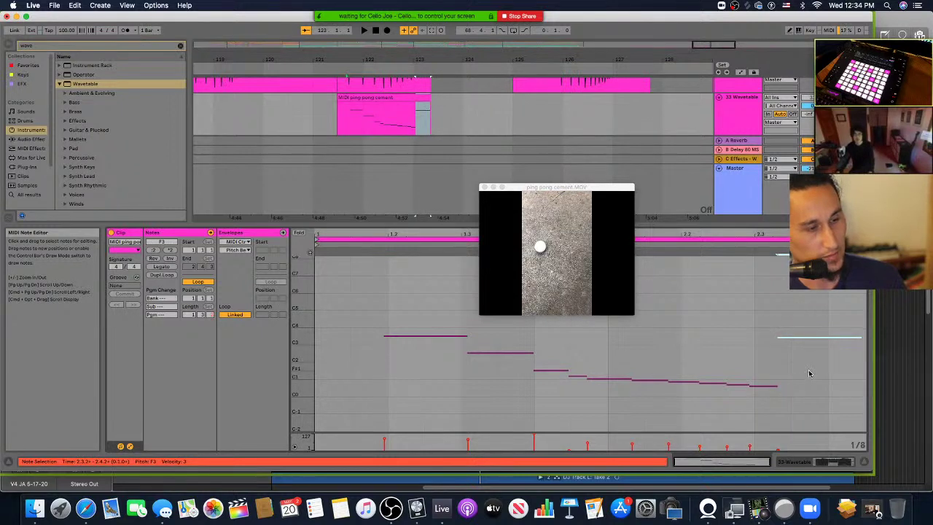
pyautogui.press('Down')
pyautogui.press('Down')
pyautogui.press('Down')
pyautogui.press('Down')
pyautogui.press('Down')
pyautogui.press('Down')
pyautogui.press('Down')
pyautogui.press('Down')
pyautogui.press('Down')
pyautogui.press('Down')
pyautogui.press('Down')
pyautogui.press('Down')
pyautogui.press('Down')
pyautogui.press('Down')
pyautogui.press('Down')
pyautogui.press('Down')
pyautogui.press('Down')
pyautogui.press('Down')
pyautogui.press('Down')
pyautogui.press('Down')
pyautogui.press('Down')
pyautogui.press('Down')
pyautogui.press('Down')
pyautogui.press('Down')
pyautogui.press('Down')
pyautogui.press('Down')
pyautogui.press('Down')
pyautogui.press('Down')
pyautogui.press('Down')
pyautogui.press('Down')
pyautogui.press('Down')
pyautogui.press('Down')
pyautogui.press('Down')
pyautogui.press('Down')
pyautogui.press('Down')
pyautogui.press('Down')
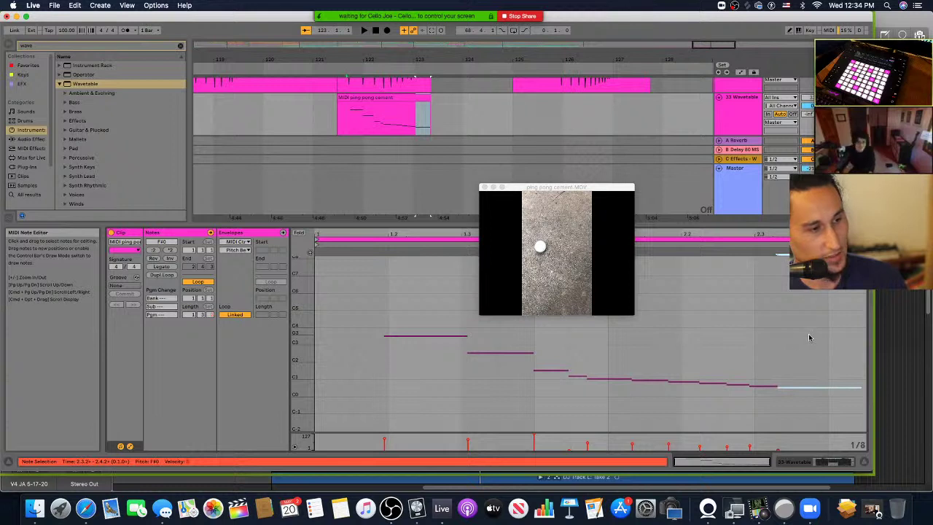
# Step: Move the video window aside and trim the start of the MIDI ping pong cement clip closer to its first note
pyautogui.moveTo(554, 188); pyautogui.dragTo(748, 195)
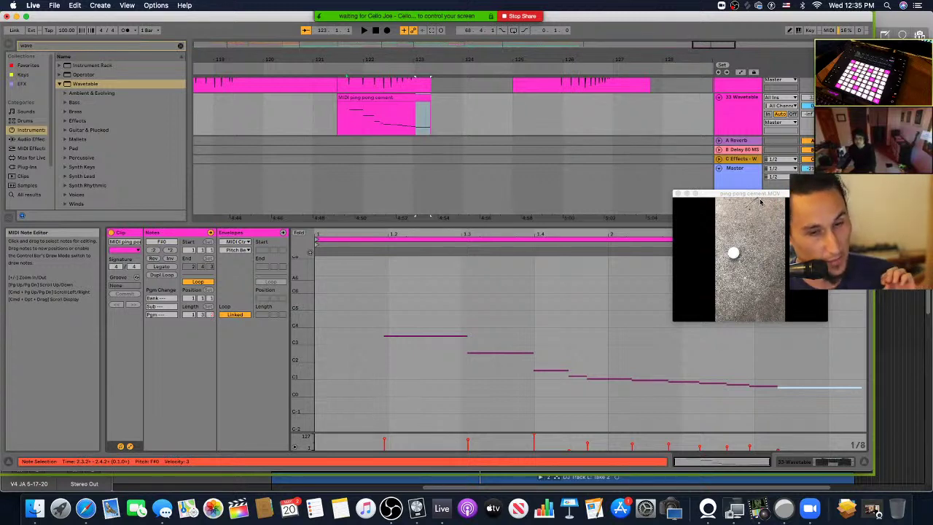
pyautogui.click(614, 260)
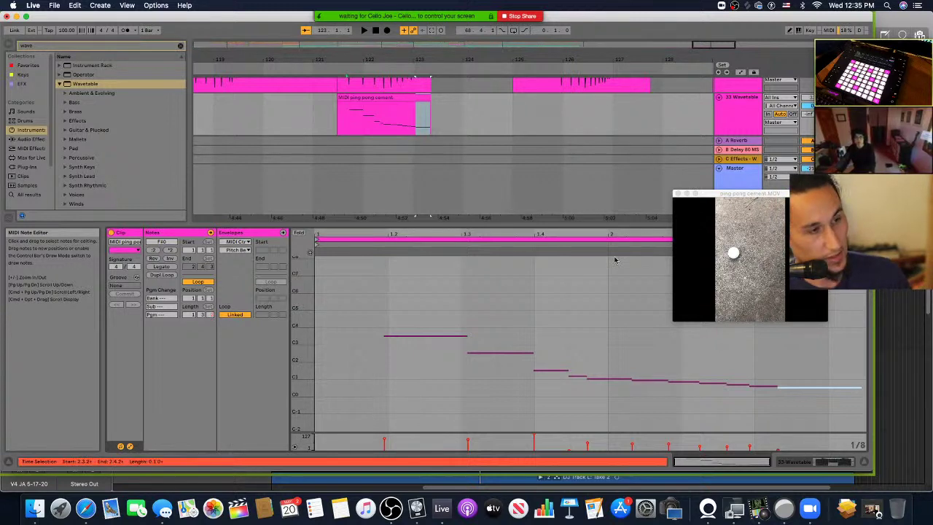
pyautogui.click(342, 123)
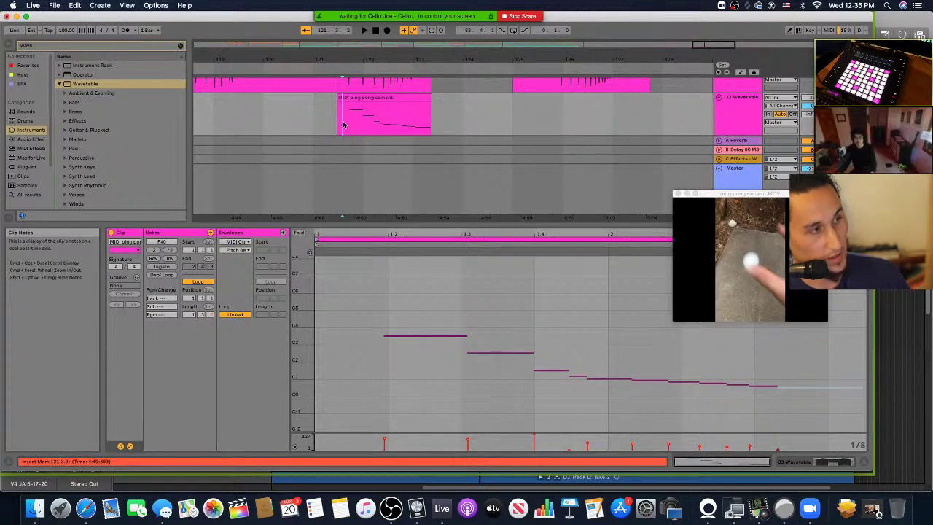
pyautogui.moveTo(339, 109); pyautogui.dragTo(344, 105)
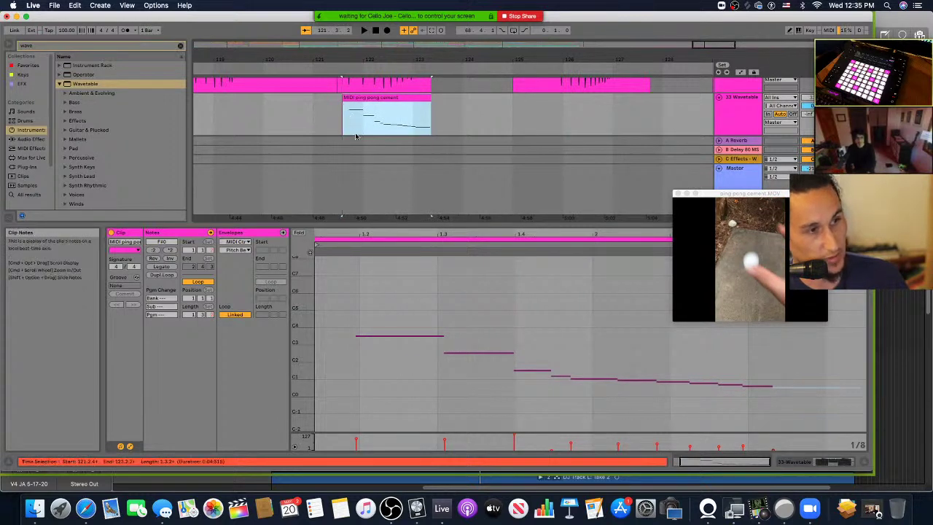
pyautogui.click(343, 126)
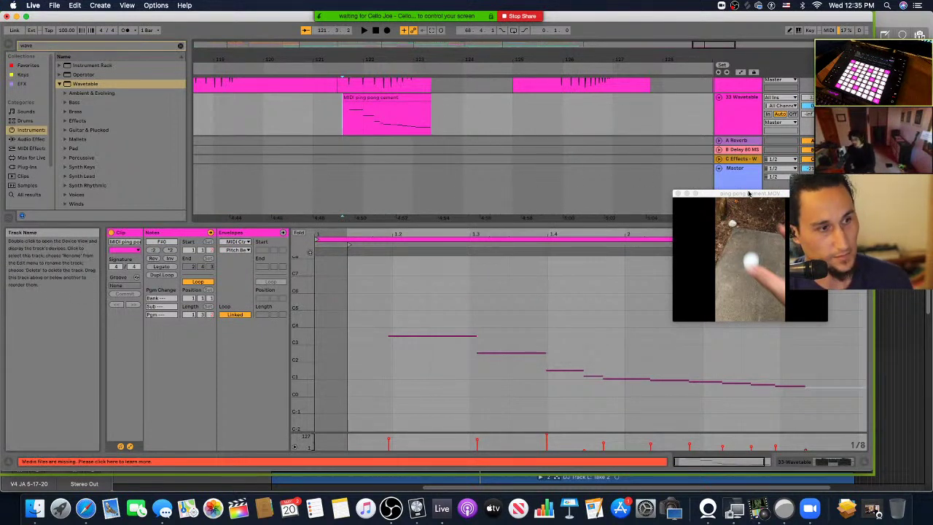
# Step: Move the video window nearer the arrangement and play the Wavetable clip from its start together with the video
pyautogui.moveTo(746, 194); pyautogui.dragTo(624, 129)
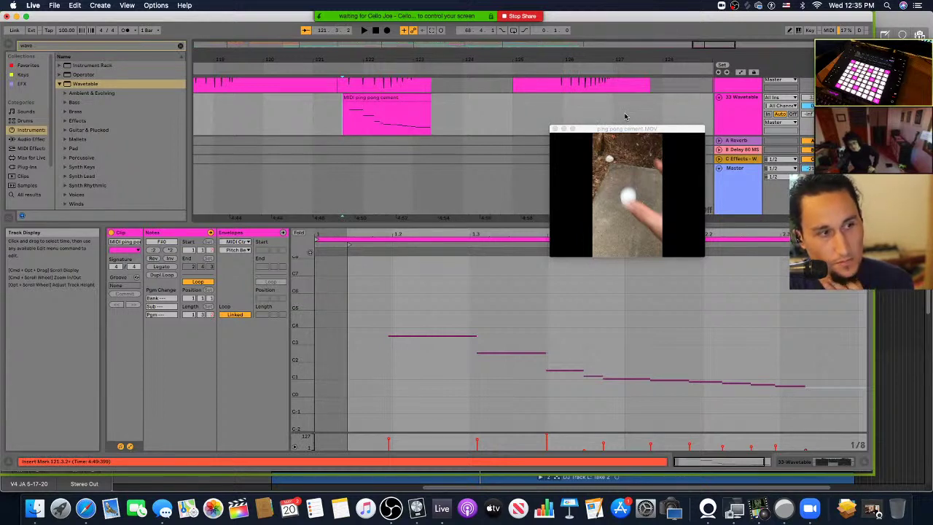
pyautogui.click(345, 125)
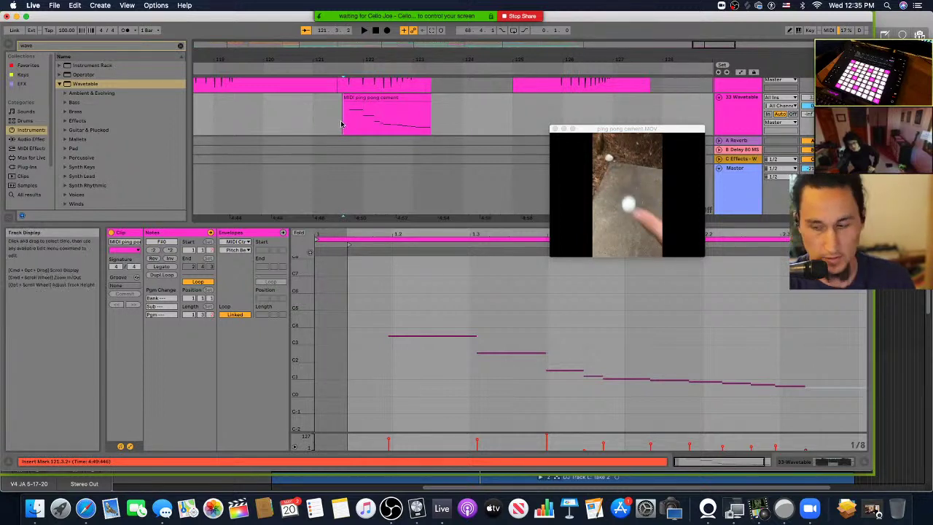
pyautogui.moveTo(402, 3)
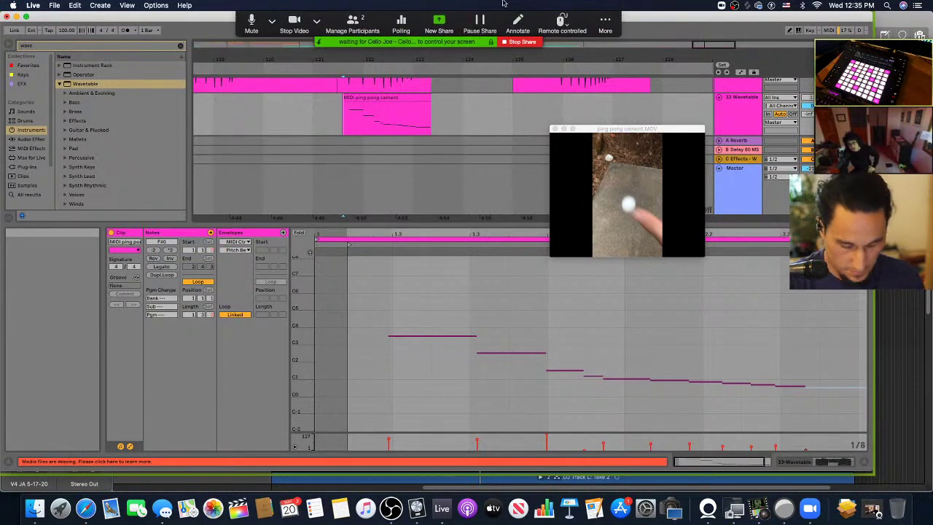
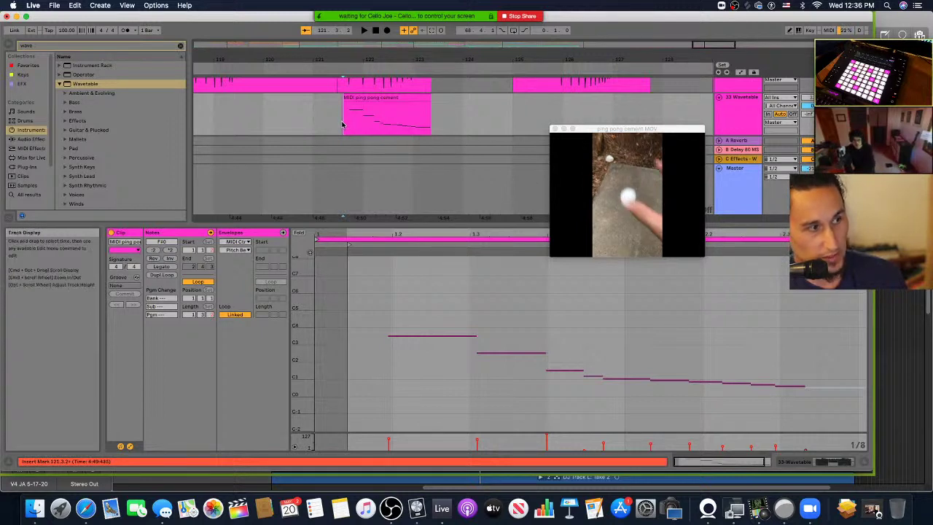
pyautogui.press('space')
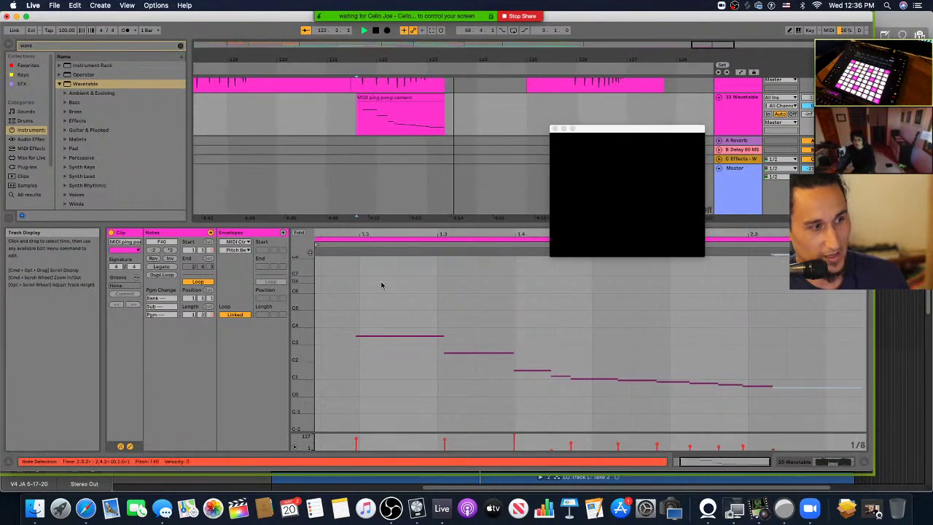
# Step: Transpose all notes in the clip up two octaves to span F#2 to F#5
pyautogui.moveTo(362, 308); pyautogui.dragTo(820, 420)
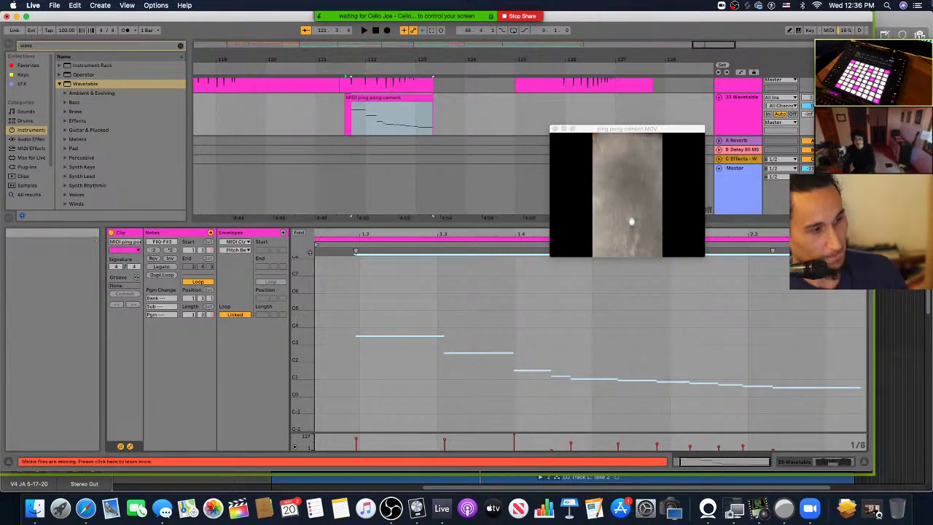
pyautogui.hotkey('shift', 'Up')
pyautogui.hotkey('shift', 'Up')
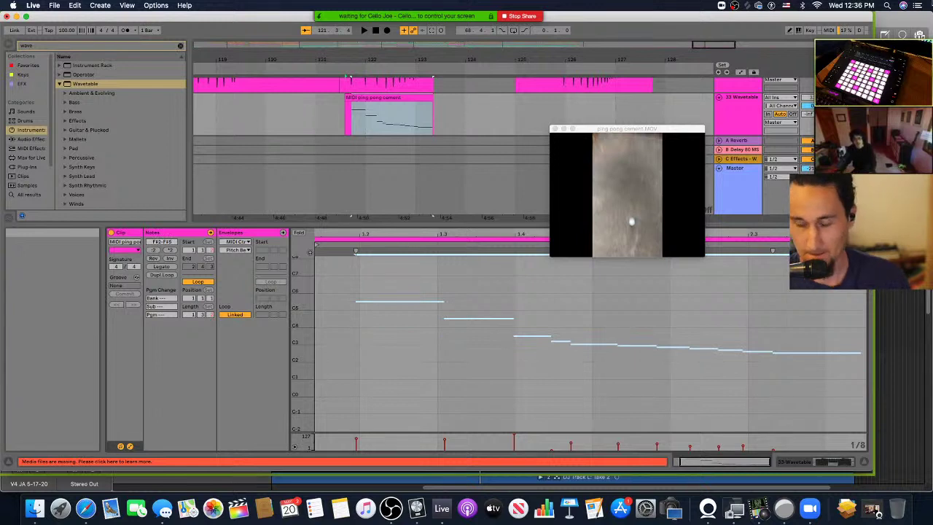
# Step: Lower the short fourth note one octave to D2 and the fifth through last notes two octaves
pyautogui.click(561, 340)
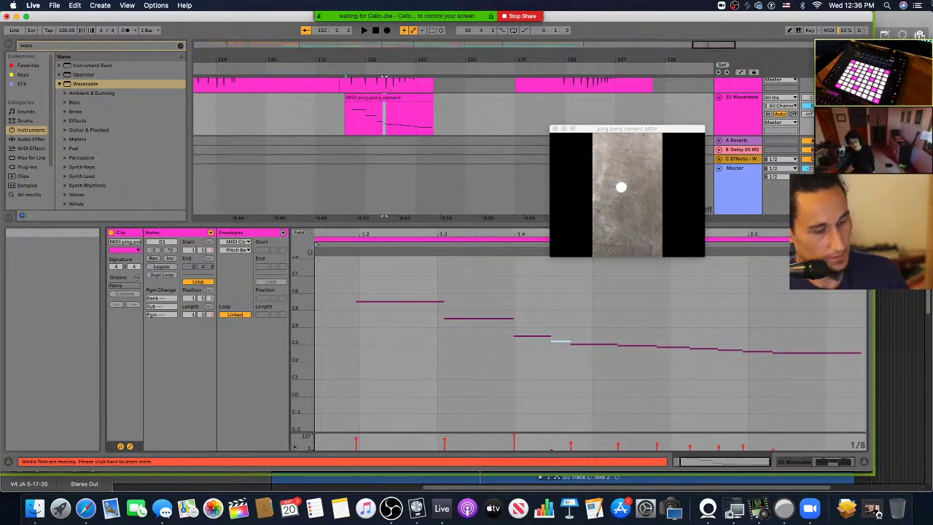
pyautogui.hotkey('shift', 'Down')
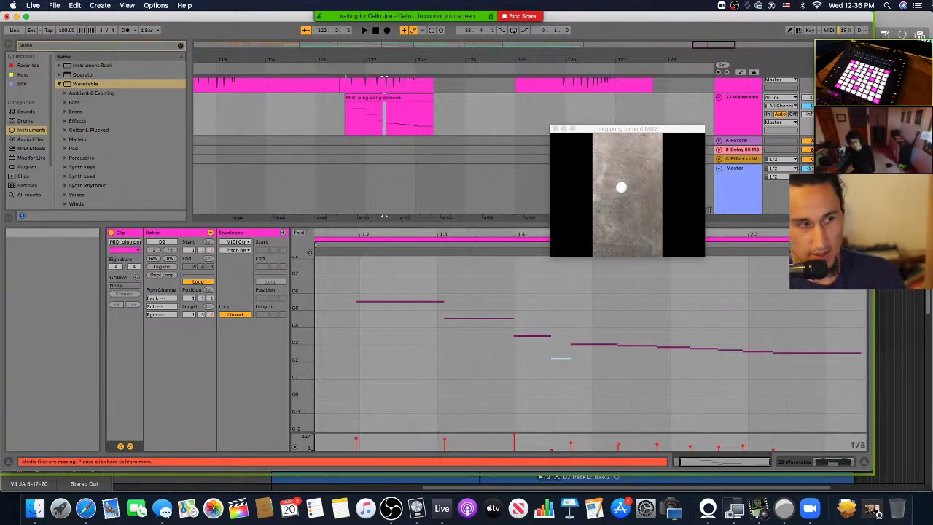
pyautogui.moveTo(600, 311); pyautogui.dragTo(787, 379)
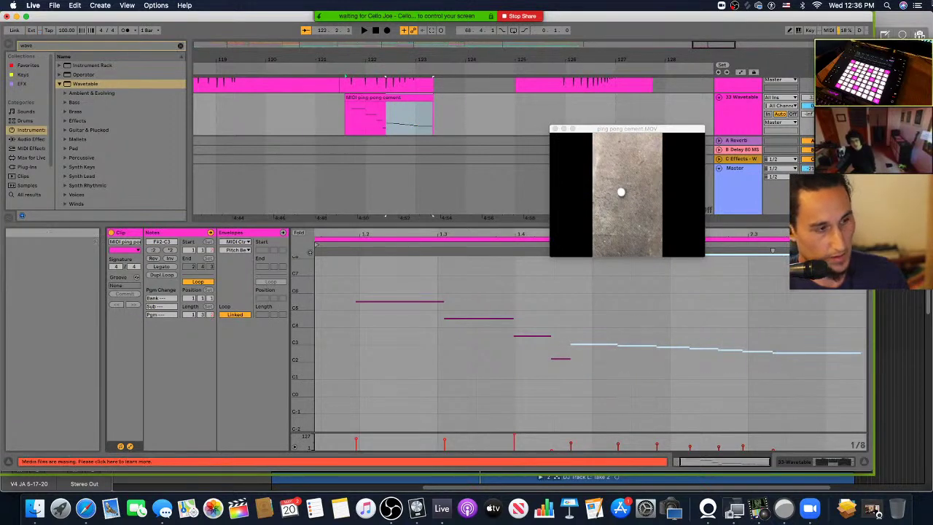
pyautogui.hotkey('shift', 'Down')
pyautogui.hotkey('shift', 'Down')
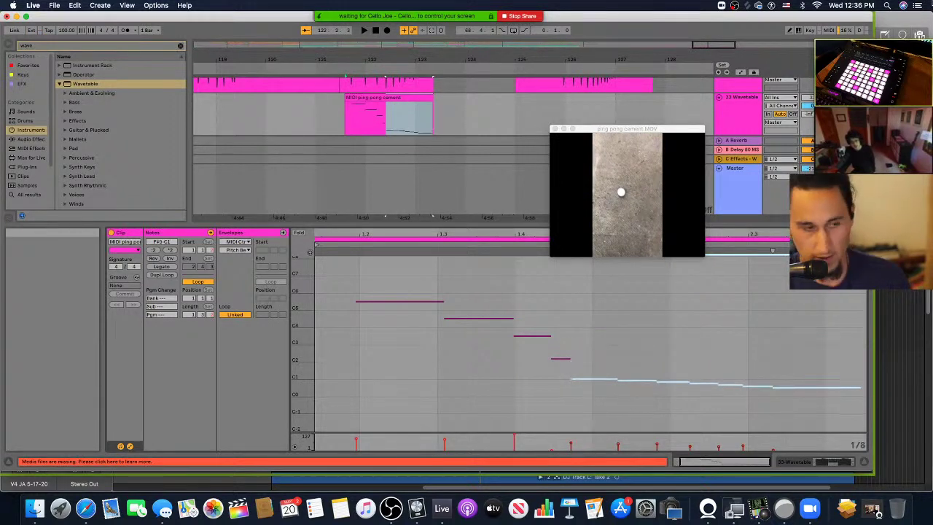
# Step: Transpose all notes up one octave and play the clip from its start against the video
pyautogui.moveTo(395, 277); pyautogui.dragTo(795, 381)
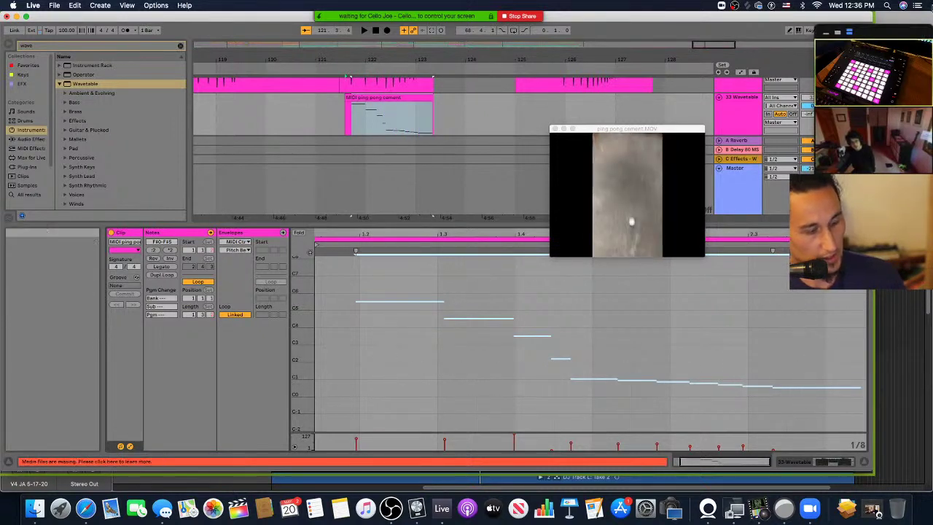
pyautogui.hotkey('shift', 'Up')
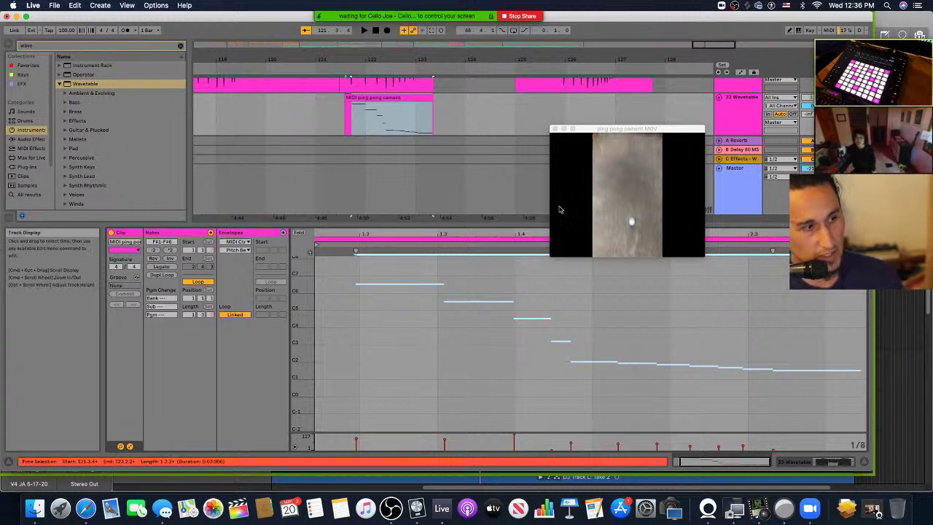
pyautogui.click(349, 122)
pyautogui.press('space')
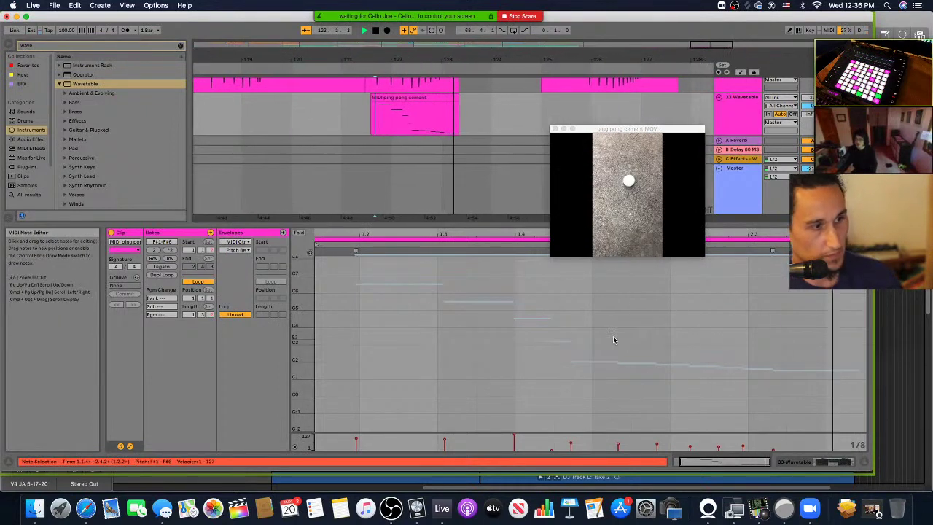
pyautogui.press('space')
# Step: Transpose the fifth note from C2 up to B2
pyautogui.click(594, 362)
pyautogui.press('Up')
pyautogui.press('Up')
pyautogui.press('Up')
pyautogui.press('Up')
pyautogui.press('Up')
pyautogui.press('Up')
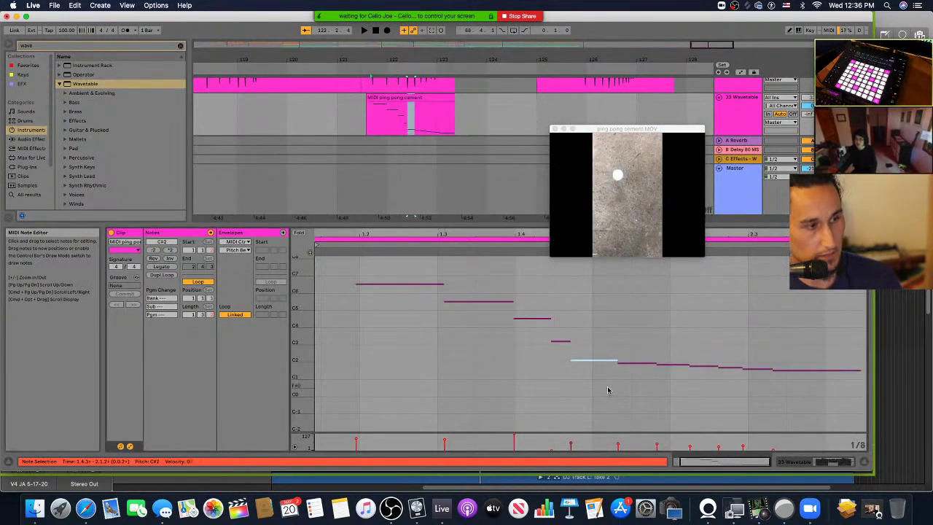
pyautogui.press('Up')
pyautogui.press('Up')
pyautogui.press('Up')
pyautogui.press('Up')
pyautogui.press('Up')
pyautogui.press('Up')
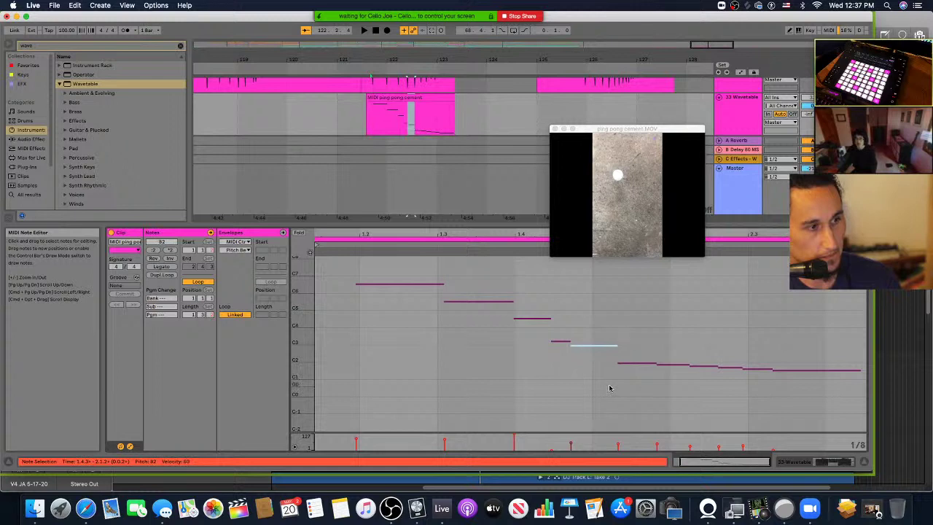
# Step: Raise the sixth note of the clip several semitones so it sits between C2 and C3
pyautogui.click(634, 365)
pyautogui.click(636, 364)
pyautogui.press('Up')
pyautogui.press('Up')
pyautogui.press('Up')
pyautogui.press('Up')
pyautogui.press('Up')
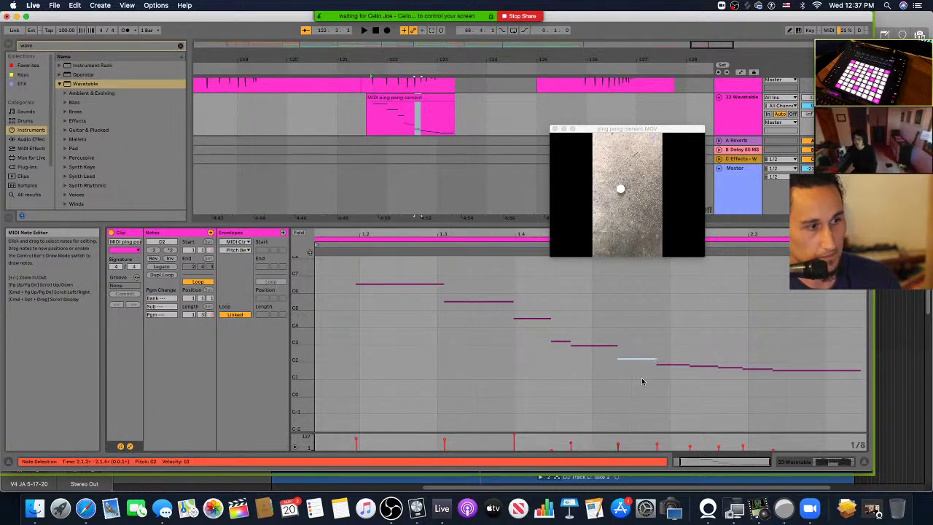
# Step: Raise the seventh note to just above C2 and the eighth note to B1
pyautogui.click(676, 364)
pyautogui.press('Up')
pyautogui.press('Up')
pyautogui.press('Up')
pyautogui.press('Up')
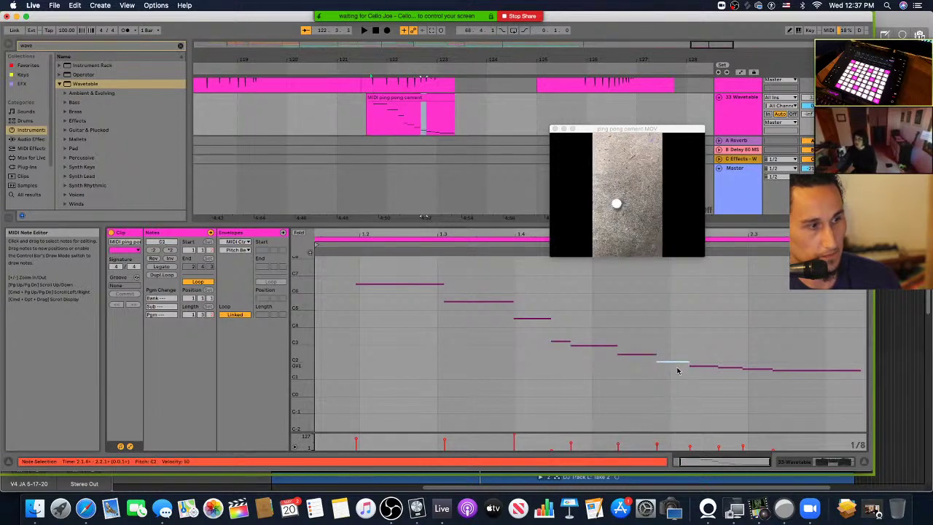
pyautogui.click(698, 357)
pyautogui.click(701, 364)
pyautogui.press('Up')
pyautogui.press('Up')
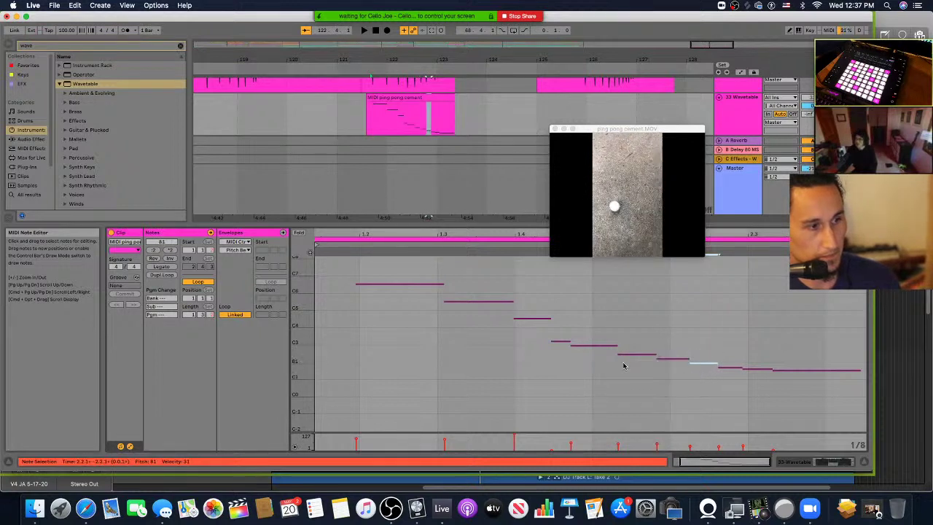
# Step: Raise the ninth note to A#1 and play the line briefly against the video
pyautogui.click(732, 367)
pyautogui.click(747, 373)
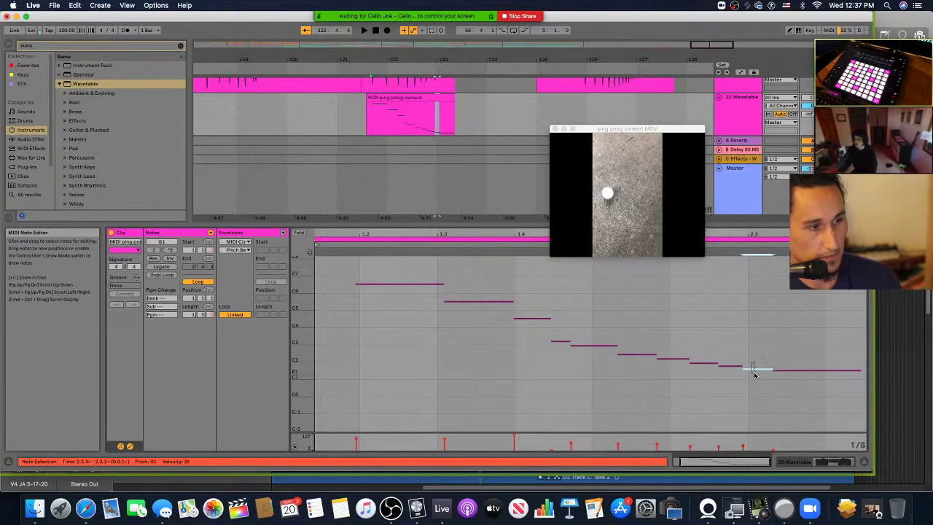
pyautogui.click(732, 367)
pyautogui.press('Up')
pyautogui.press('Up')
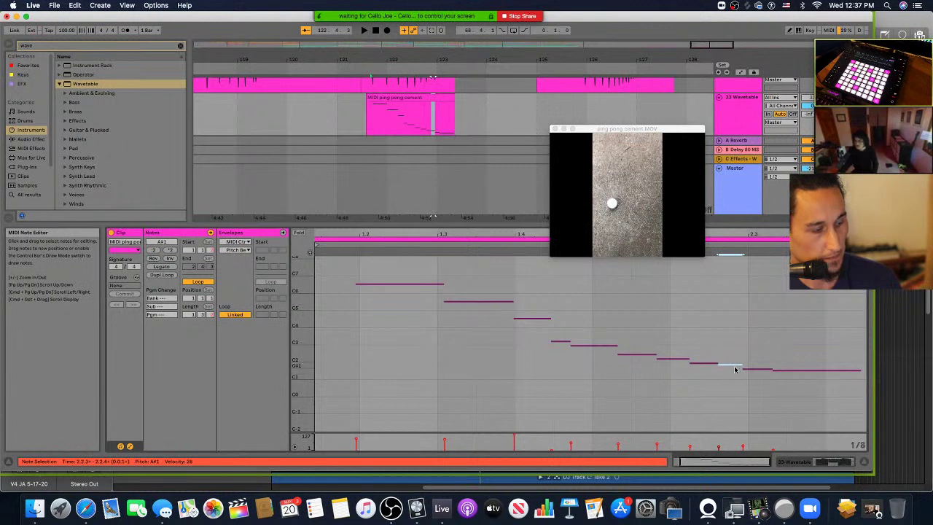
pyautogui.press('space')
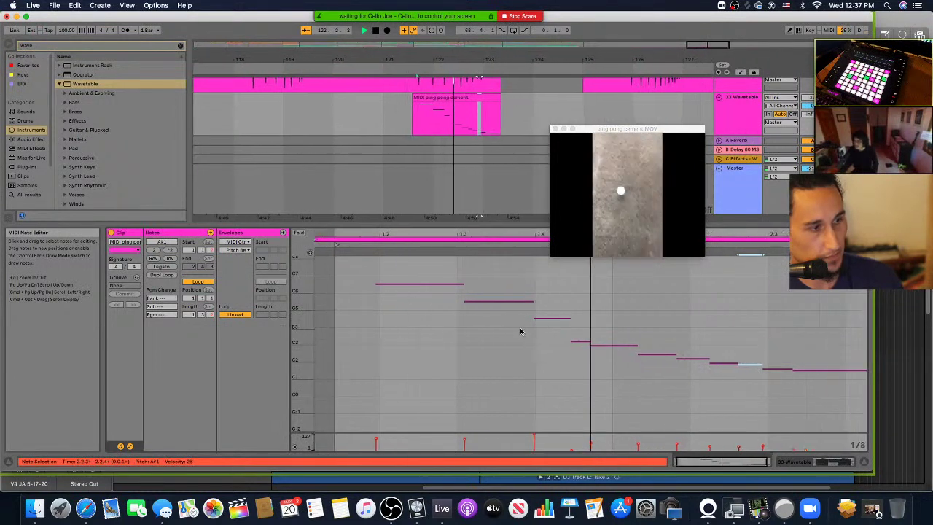
pyautogui.press('space')
# Step: Raise the short fourth note from D3 by several semitones so it sits just below C4
pyautogui.click(558, 340)
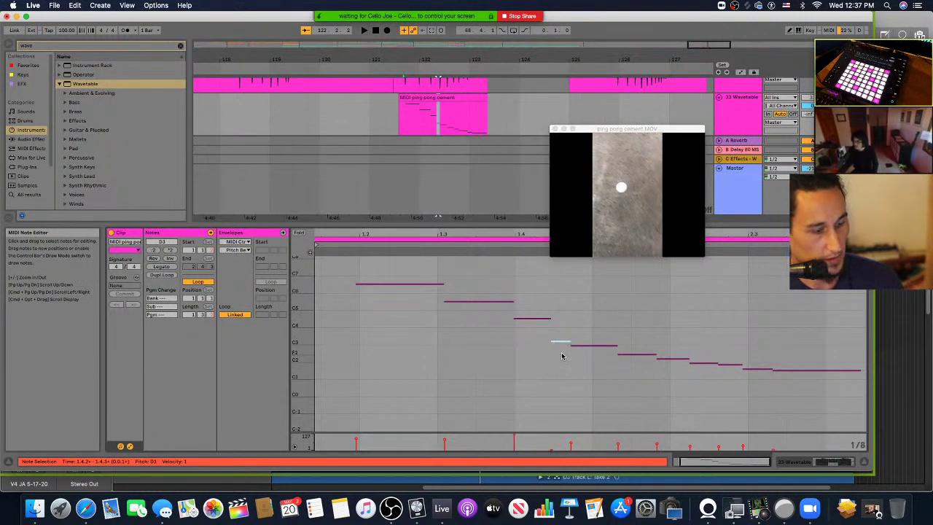
pyautogui.press('Up')
pyautogui.press('Up')
pyautogui.press('Up')
pyautogui.press('Up')
pyautogui.press('Up')
# Step: Lower the long first note in semitone steps to just above C3
pyautogui.moveTo(384, 271); pyautogui.dragTo(405, 313)
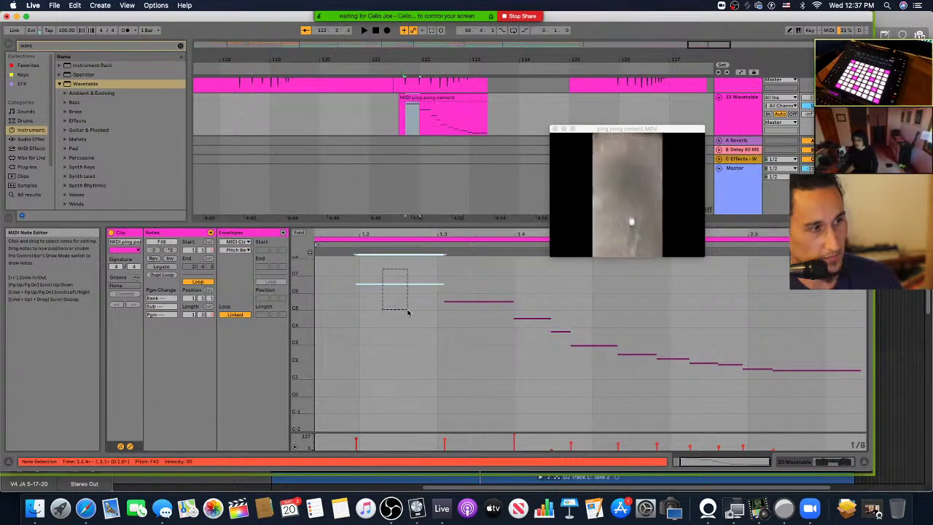
pyautogui.press('Down')
pyautogui.press('Down')
pyautogui.press('Down')
pyautogui.press('Down')
pyautogui.press('Down')
pyautogui.press('Down')
pyautogui.press('Down')
pyautogui.press('Down')
pyautogui.press('Down')
pyautogui.press('Down')
pyautogui.press('Down')
pyautogui.press('Down')
pyautogui.press('Down')
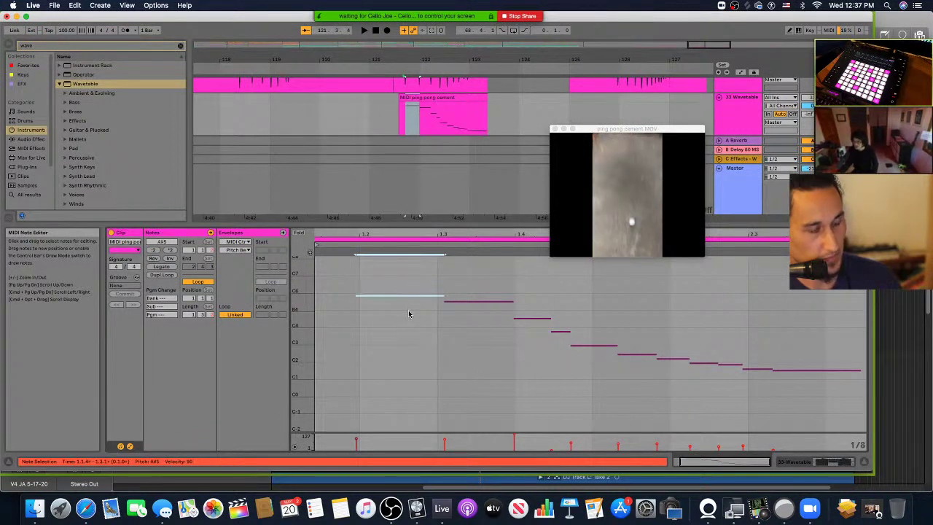
pyautogui.press('Down')
pyautogui.press('Down')
pyautogui.press('Down')
pyautogui.press('Down')
pyautogui.press('Down')
pyautogui.press('Down')
pyautogui.press('Down')
pyautogui.press('Down')
pyautogui.press('Down')
pyautogui.press('Down')
pyautogui.press('Down')
pyautogui.press('Down')
pyautogui.press('Down')
pyautogui.press('Down')
pyautogui.press('Down')
pyautogui.press('Down')
pyautogui.press('Down')
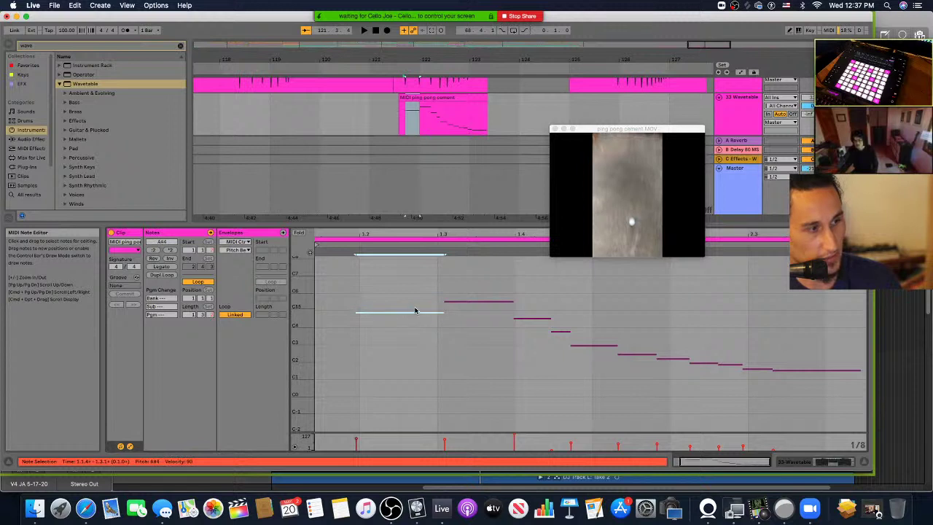
pyautogui.press('Down')
pyautogui.press('Down')
pyautogui.press('Down')
pyautogui.press('Down')
pyautogui.press('Down')
pyautogui.press('Down')
pyautogui.press('Down')
# Step: Lower the second note to C#4 and play the reshaped line from the start of the clip
pyautogui.moveTo(467, 277); pyautogui.dragTo(493, 337)
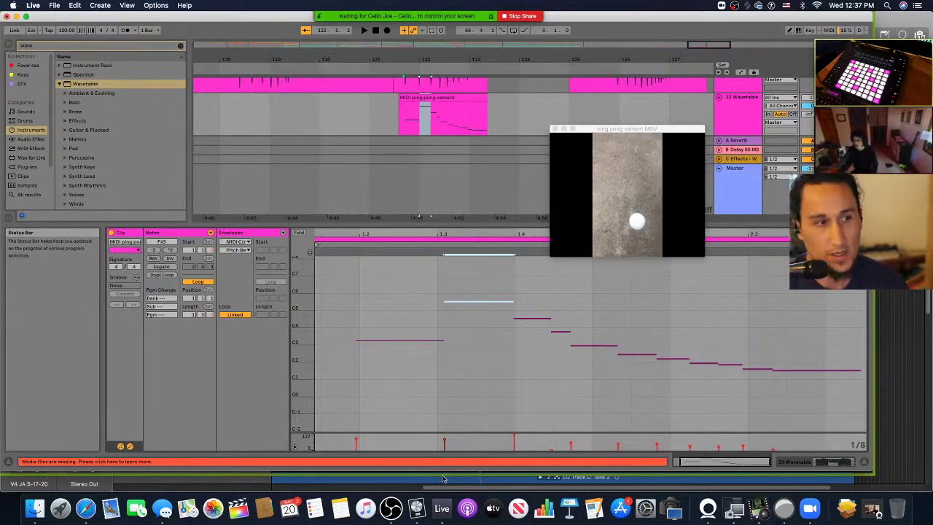
pyautogui.press('Down')
pyautogui.press('Down')
pyautogui.press('Down')
pyautogui.press('Down')
pyautogui.press('Down')
pyautogui.press('Down')
pyautogui.press('Down')
pyautogui.press('Down')
pyautogui.press('Down')
pyautogui.press('Down')
pyautogui.press('Down')
pyautogui.press('Down')
pyautogui.press('Down')
pyautogui.press('Down')
pyautogui.press('Down')
pyautogui.press('Down')
pyautogui.press('Down')
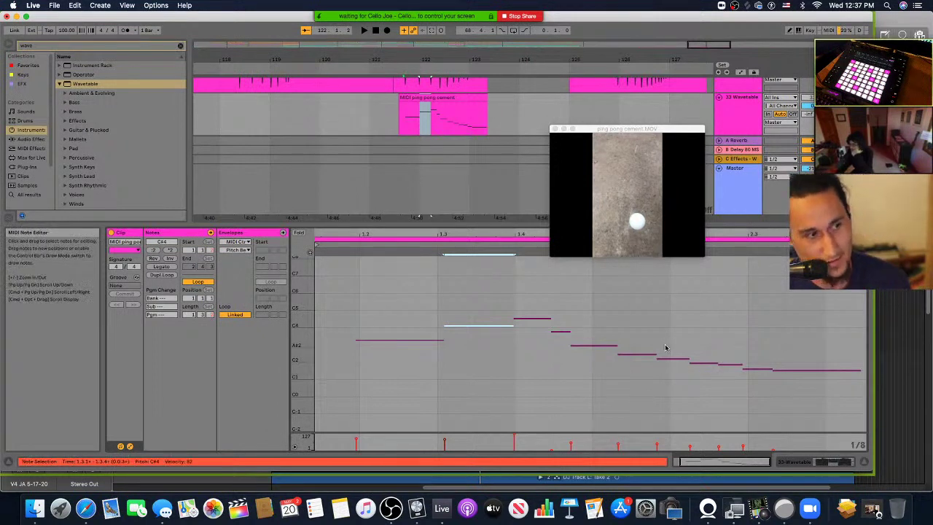
pyautogui.click(402, 126)
pyautogui.press('space')
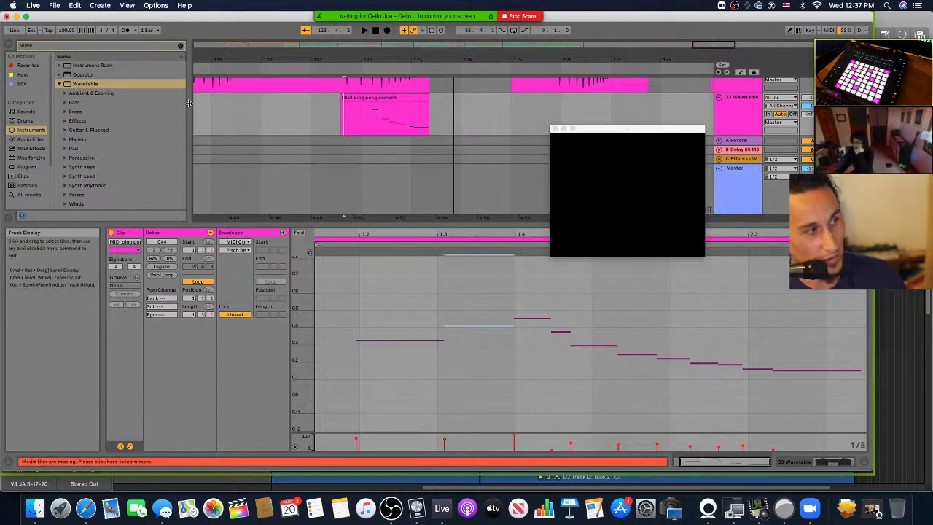
# Step: Audition Wavetable's Ambient & Evolving presets in order, from Descending Dreams through Kitchen Sync
pyautogui.click(65, 93)
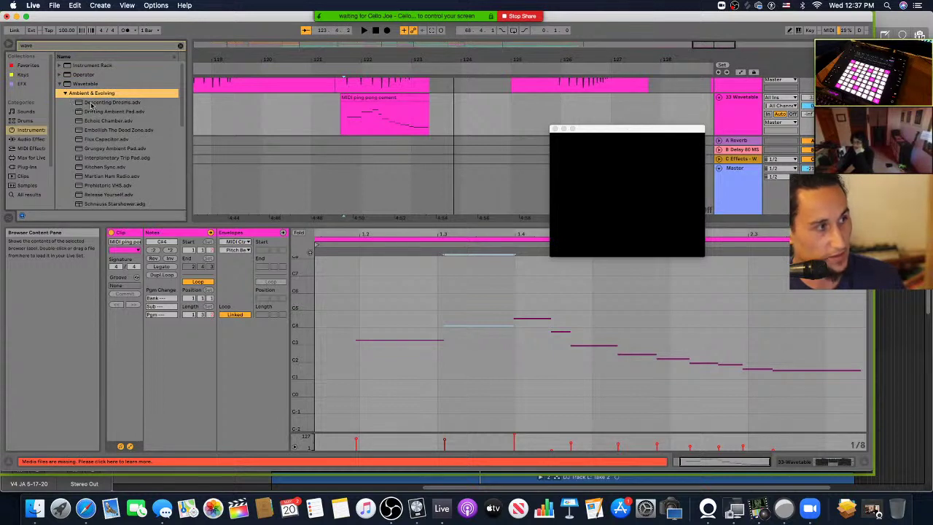
pyautogui.click(91, 102)
pyautogui.click(96, 111)
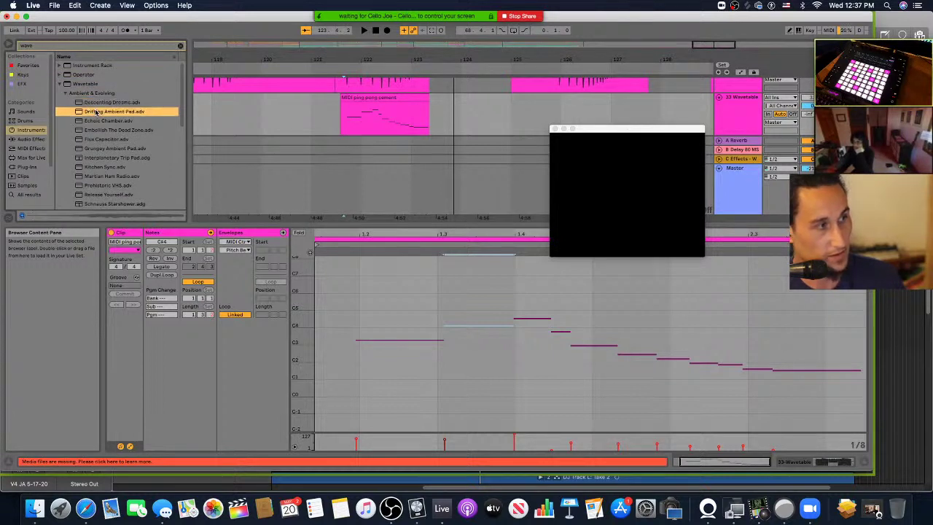
pyautogui.click(96, 120)
pyautogui.click(99, 130)
pyautogui.click(101, 139)
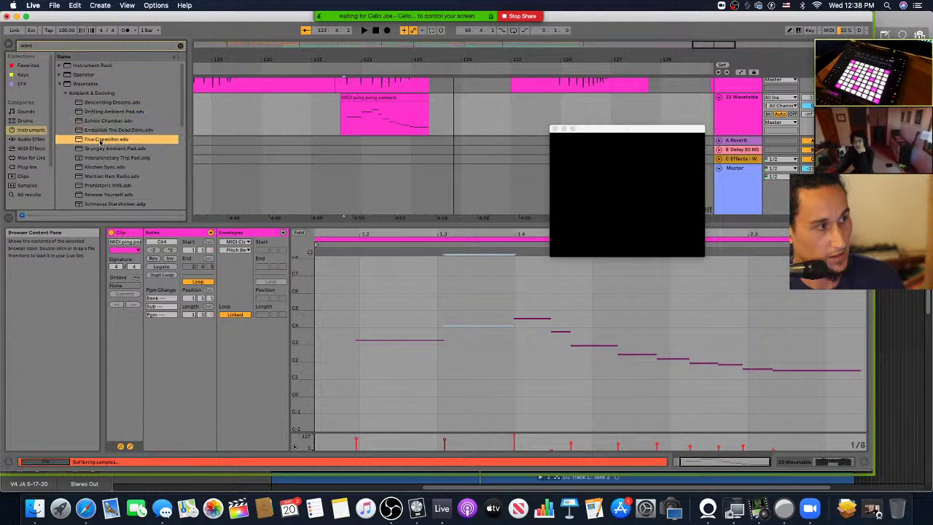
pyautogui.click(102, 149)
pyautogui.click(102, 158)
pyautogui.click(103, 167)
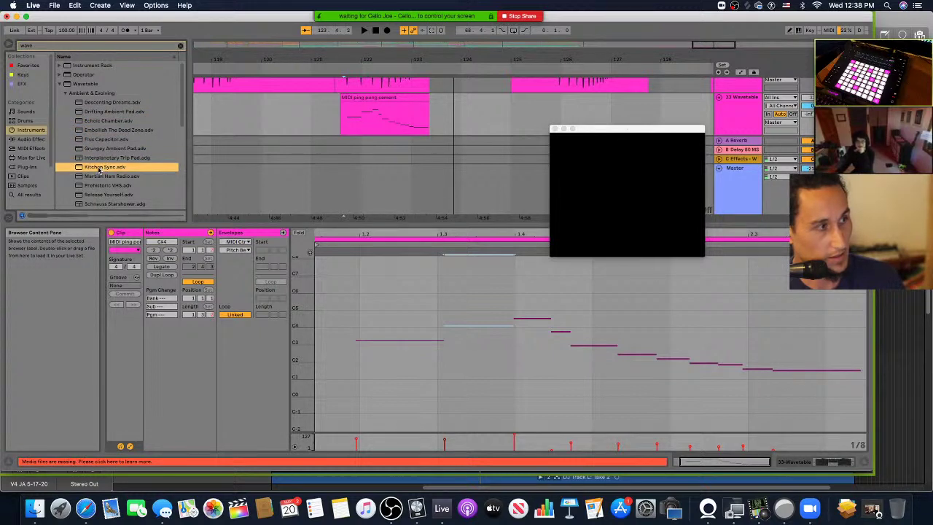
# Step: Show the track's Wavetable device, start hot-swapping its preset and preview Interplanetary Trip Pad
pyautogui.click(437, 107)
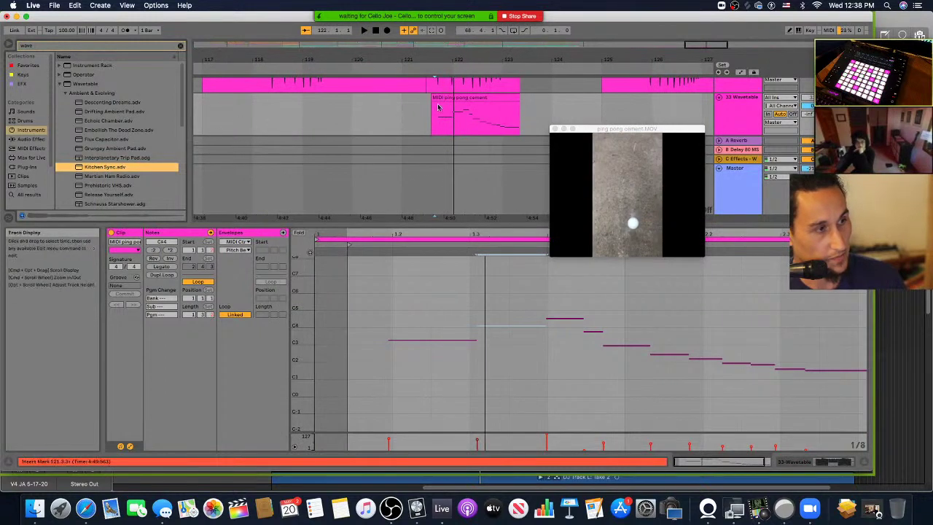
pyautogui.click(401, 124)
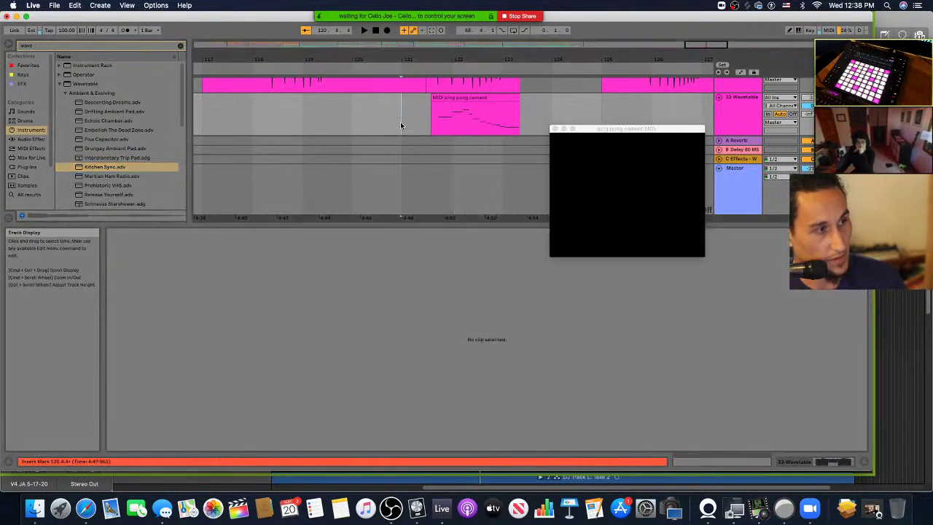
pyautogui.click(811, 461)
pyautogui.click(575, 364)
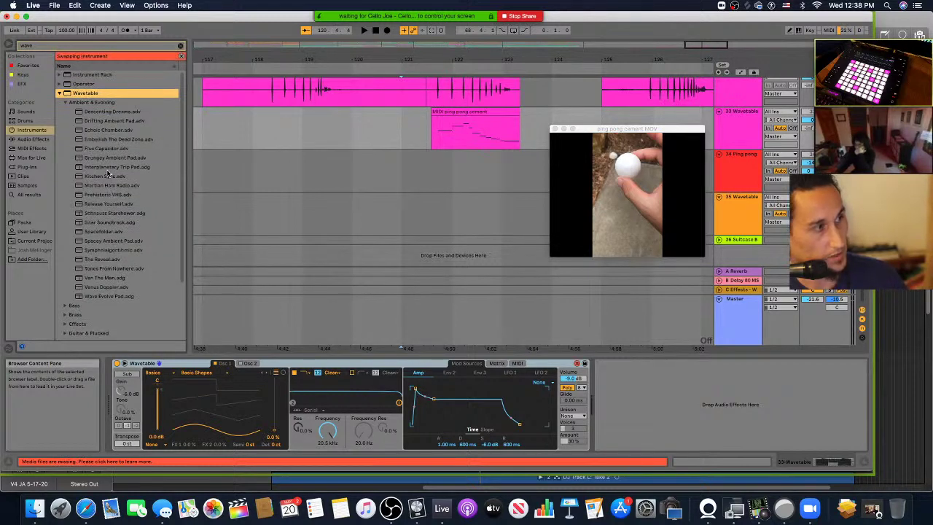
pyautogui.click(107, 171)
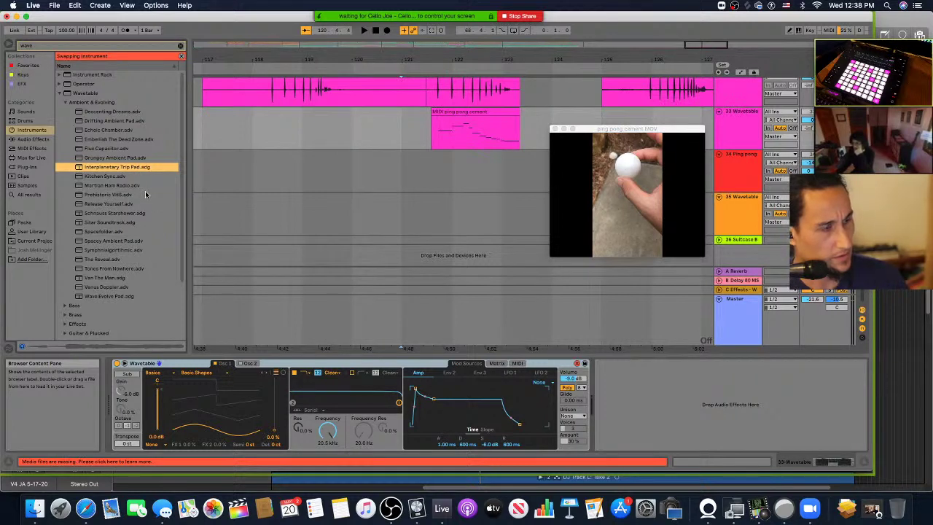
pyautogui.scroll(-1, 143, 193)
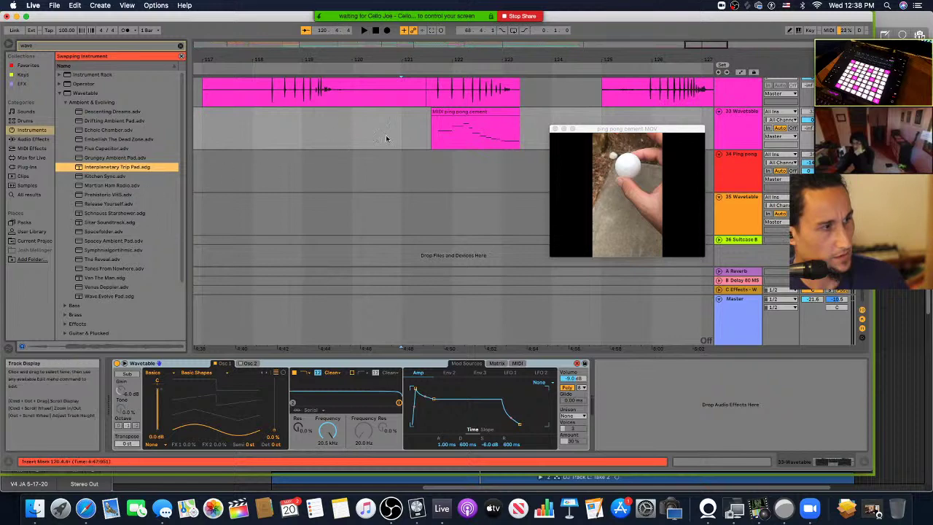
# Step: Loop the time range of the ping pong cement MIDI clip, play it and preview Interplanetary Trip Pad again
pyautogui.moveTo(434, 139); pyautogui.dragTo(518, 142)
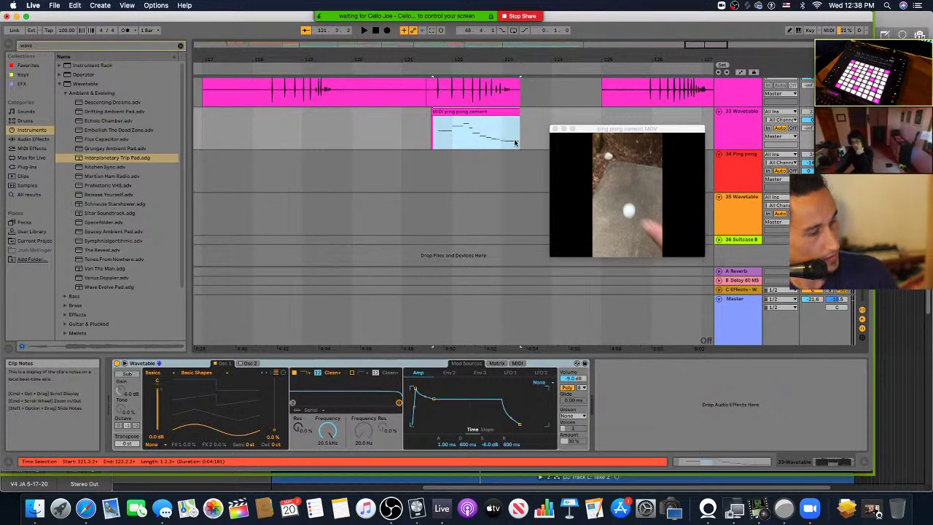
pyautogui.press('super+l')
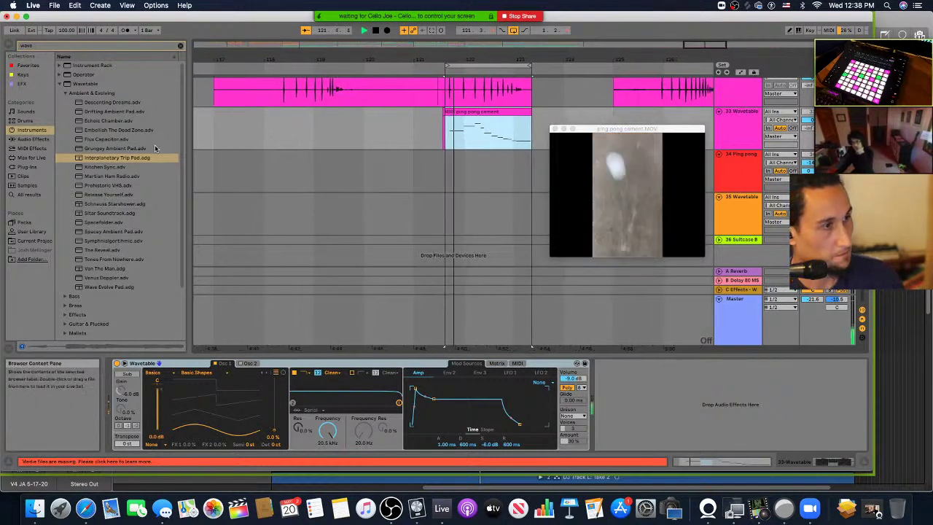
pyautogui.click(121, 168)
pyautogui.click(117, 160)
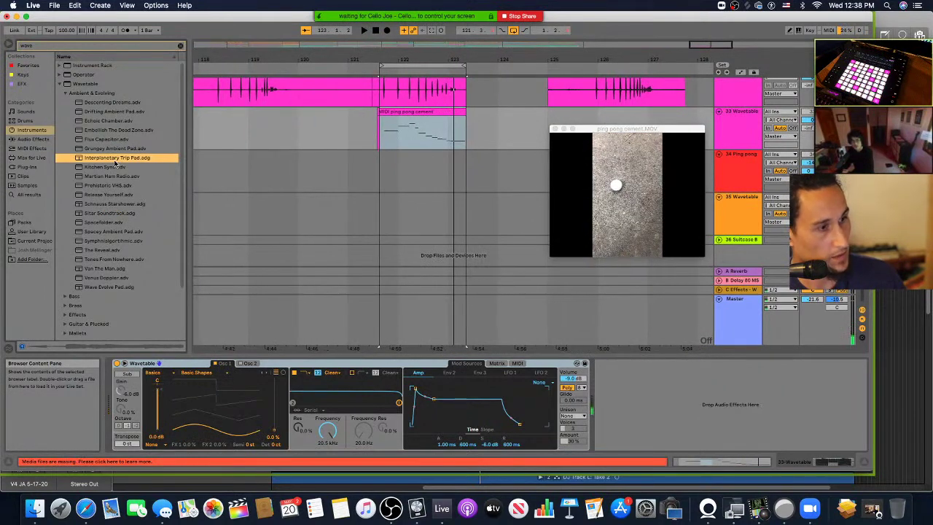
# Step: Preview Interplanetary Trip Pad in hot-swap mode and place the playback position at the MIDI clip's start
pyautogui.press('q')
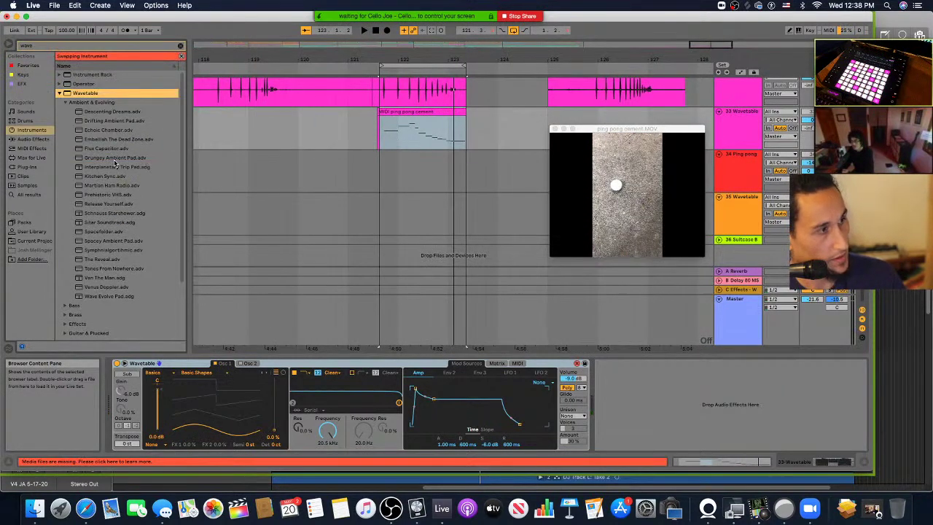
pyautogui.click(113, 167)
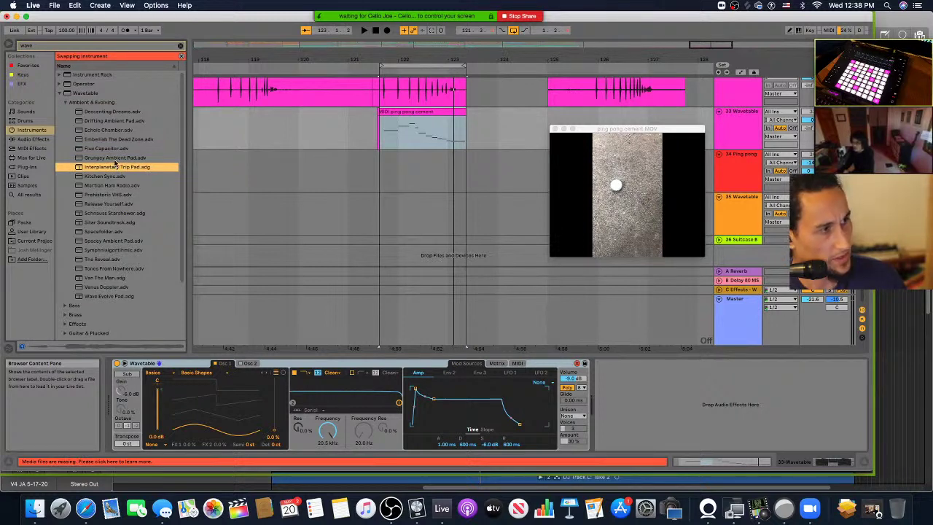
pyautogui.click(378, 138)
pyautogui.click(379, 137)
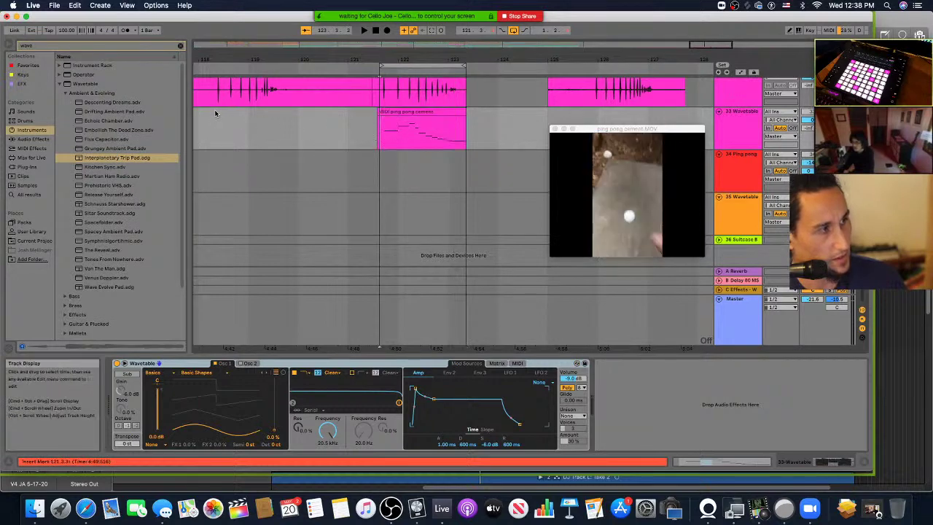
# Step: Play the looped clip and compare neighbouring hot-swap presets, including Grungey Ambient Pad, Interplanetary Trip Pad and Kitchen Sync
pyautogui.press('space')
pyautogui.press('q')
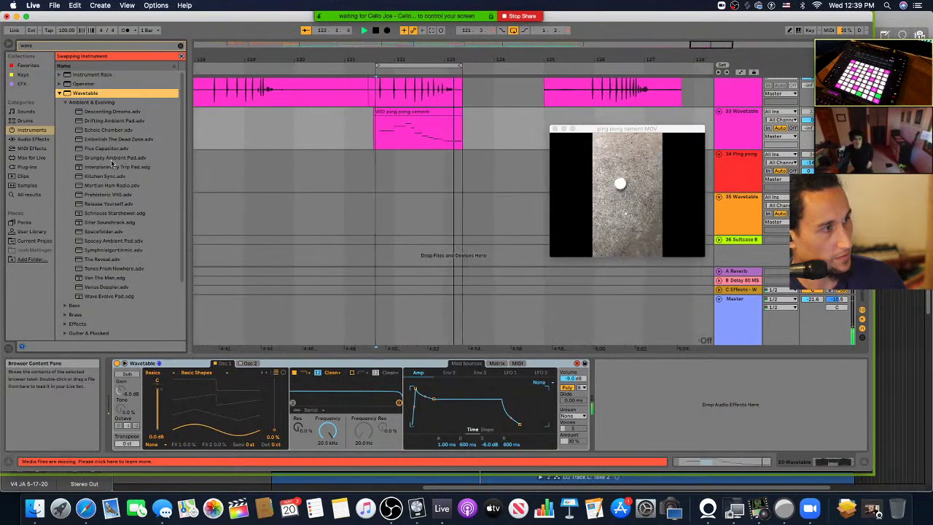
pyautogui.click(112, 159)
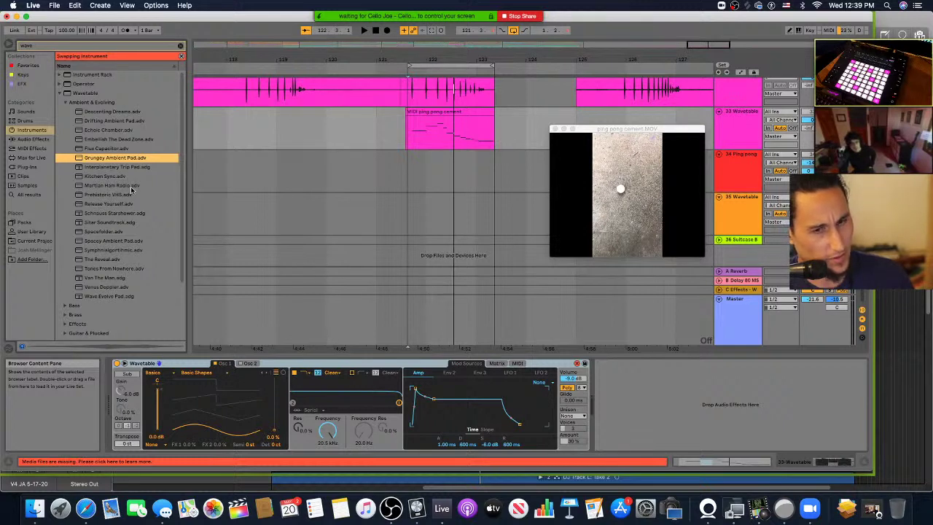
pyautogui.click(117, 149)
pyautogui.click(116, 167)
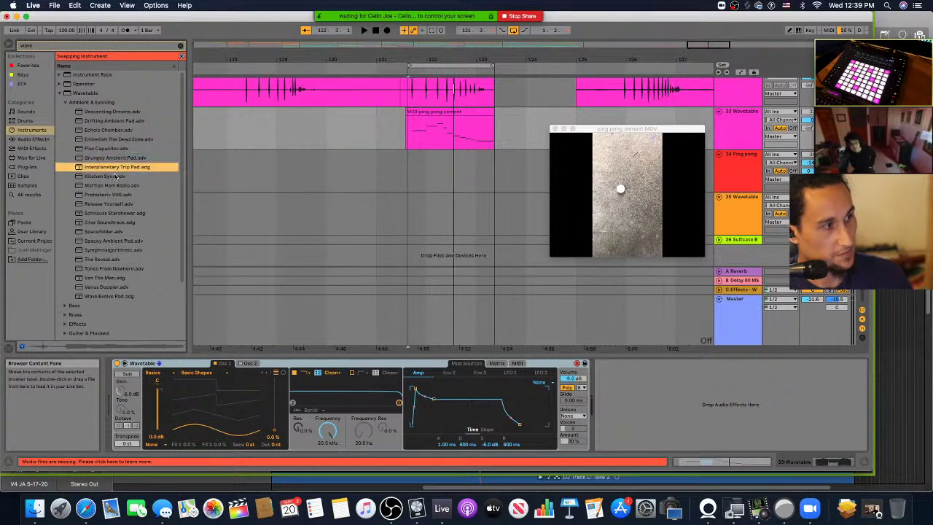
pyautogui.click(114, 176)
pyautogui.click(115, 169)
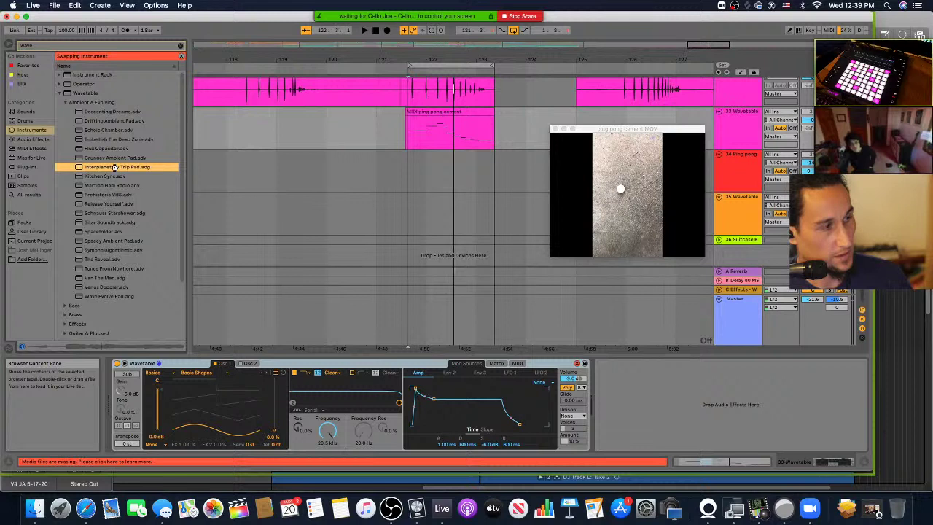
# Step: Try loading Interplanetary Trip Pad in place of the track's Wavetable, and undo the swap
pyautogui.doubleClick(114, 167)
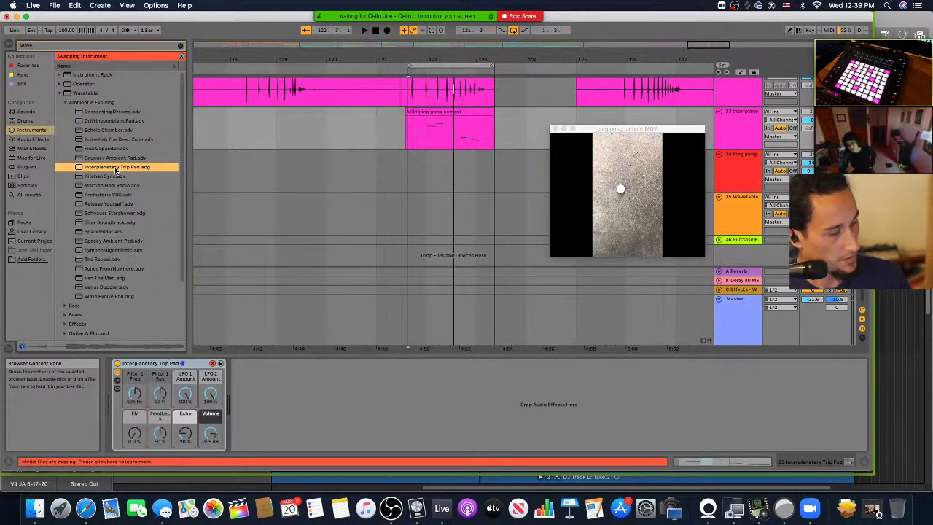
pyautogui.press('super+c')
pyautogui.press('super+z')
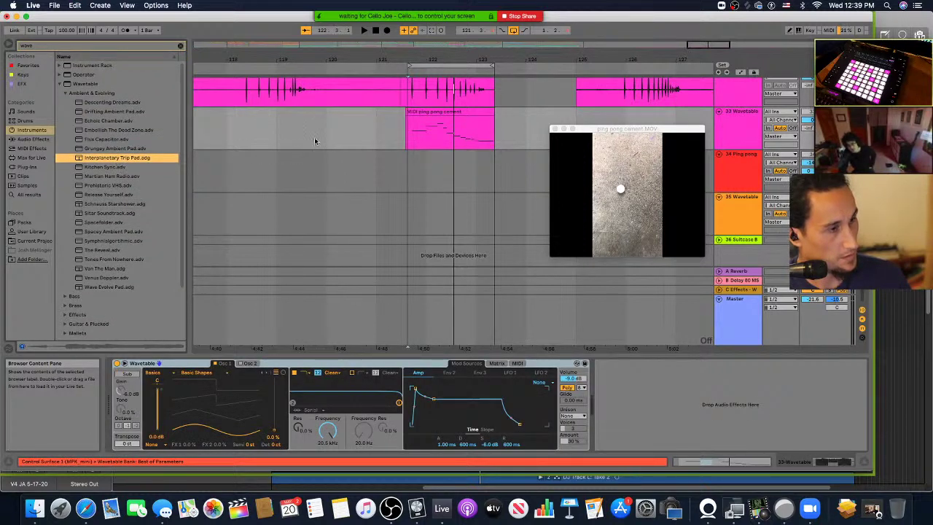
pyautogui.click(424, 140)
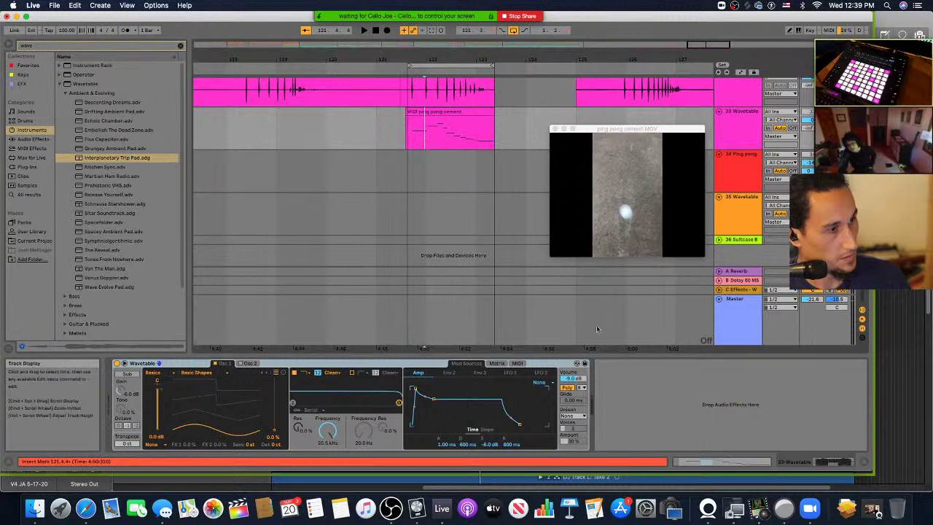
# Step: Swap the track's Wavetable for Interplanetary Trip Pad and play the ping pong cement MIDI clip from near its start
pyautogui.click(577, 362)
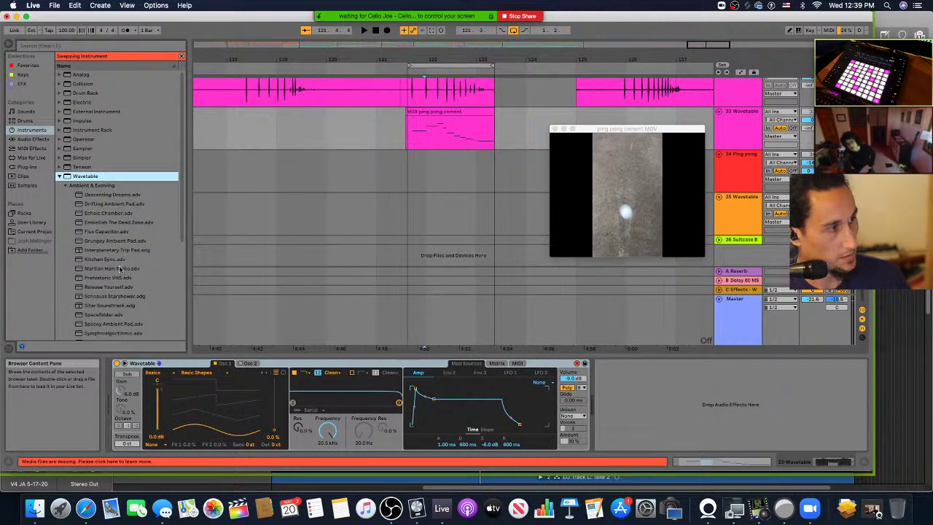
pyautogui.scroll(-1, 112, 250)
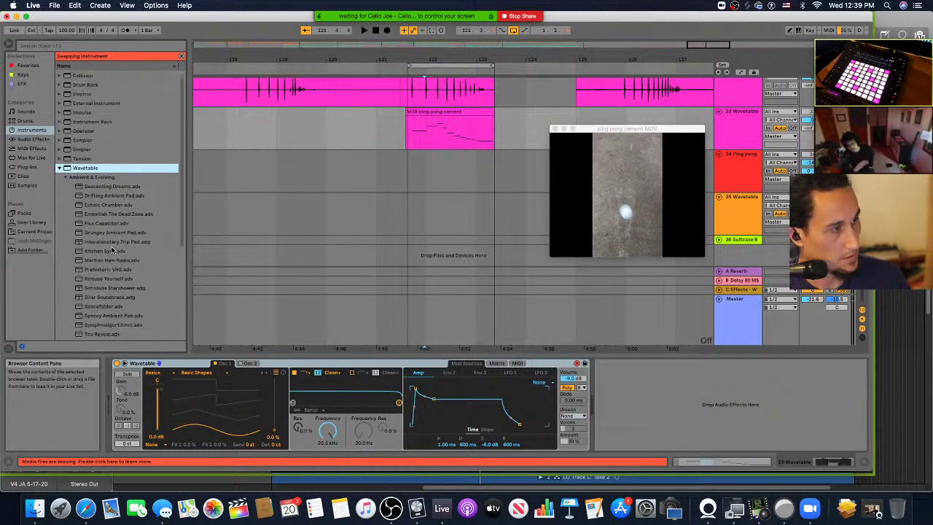
pyautogui.scroll(-5, 112, 268)
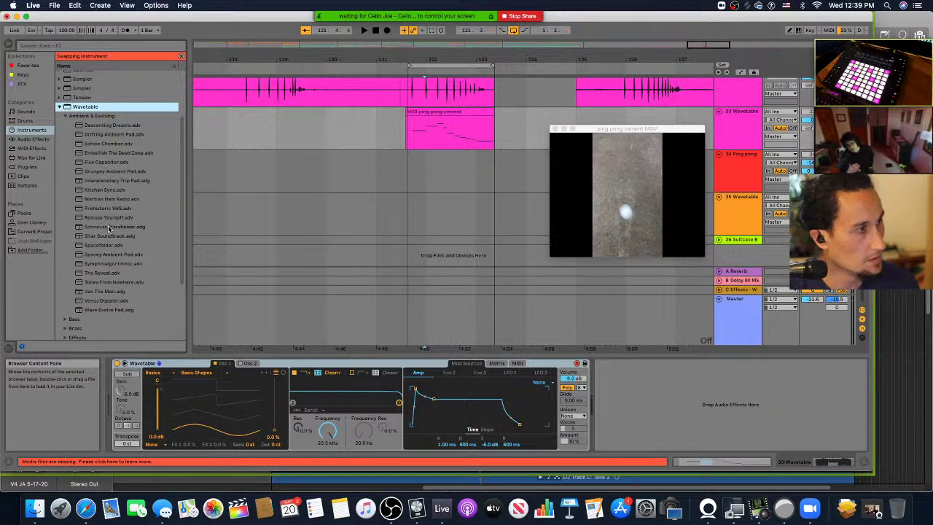
pyautogui.click(114, 182)
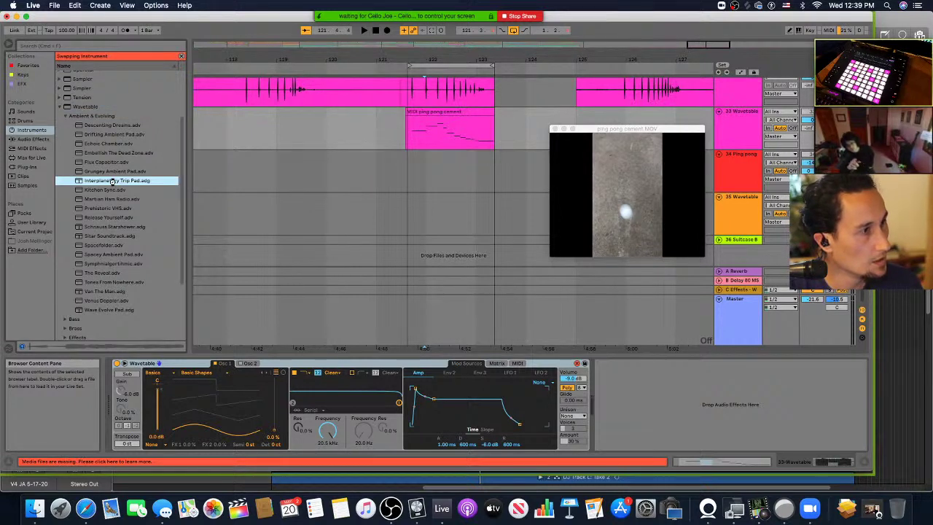
pyautogui.doubleClick(113, 182)
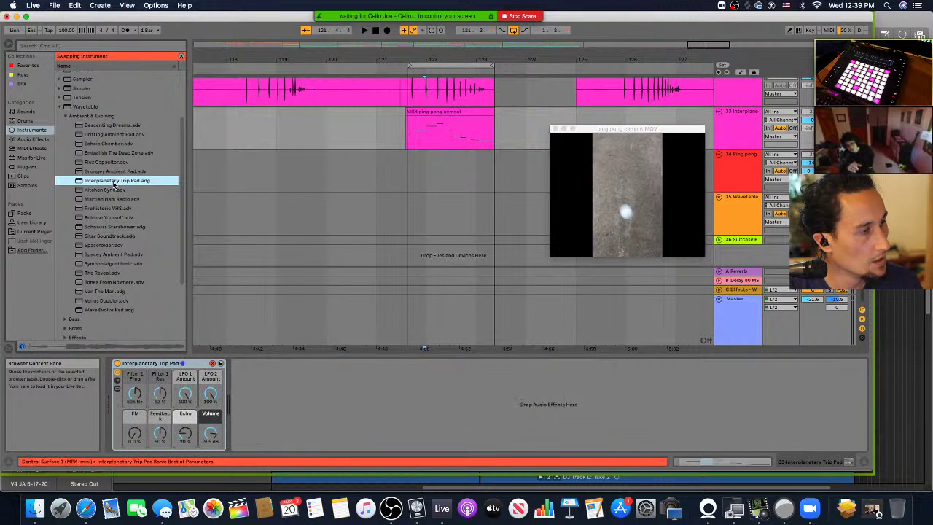
pyautogui.click(409, 139)
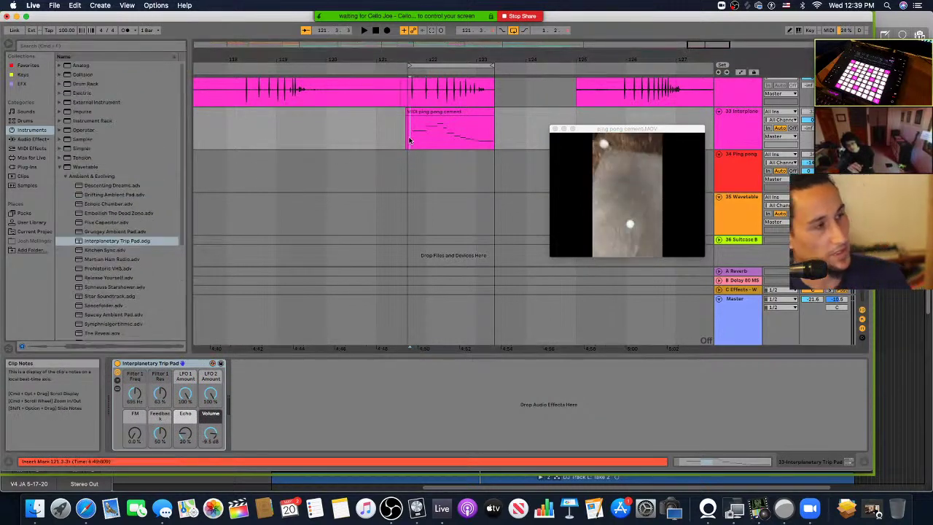
pyautogui.press('space')
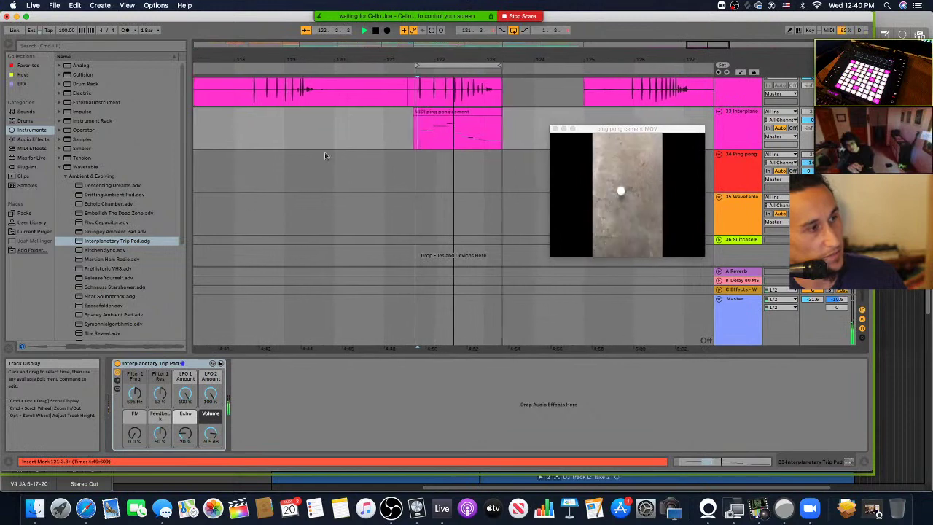
# Step: Try the Ambient & Evolving presets Kitchen Sync, Martian Ham Radio, Prehistoric VHS and Release Yourself on the looping MIDI clip
pyautogui.click(108, 249)
pyautogui.doubleClick(110, 250)
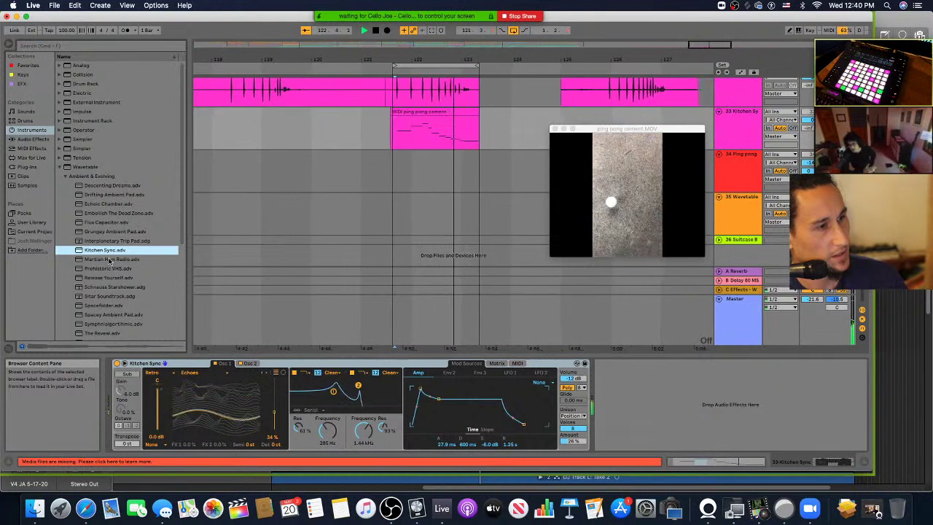
pyautogui.click(109, 260)
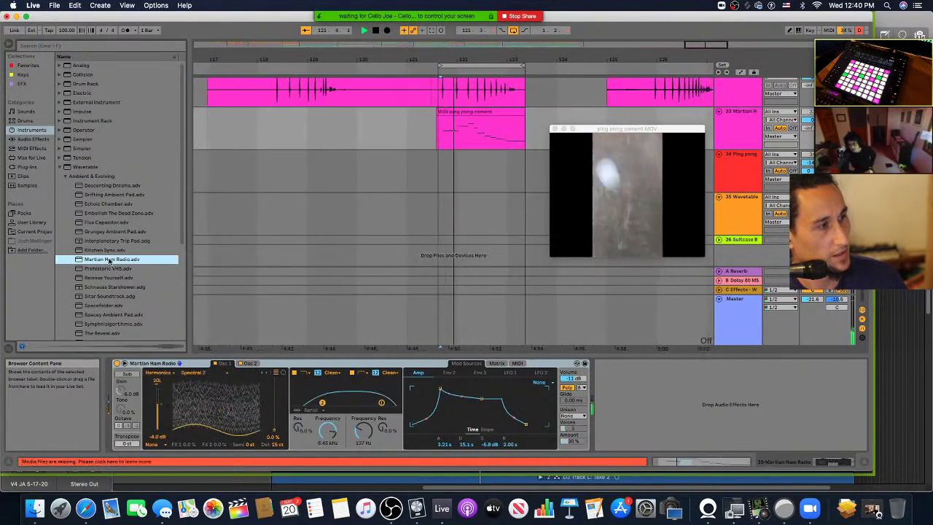
pyautogui.click(109, 269)
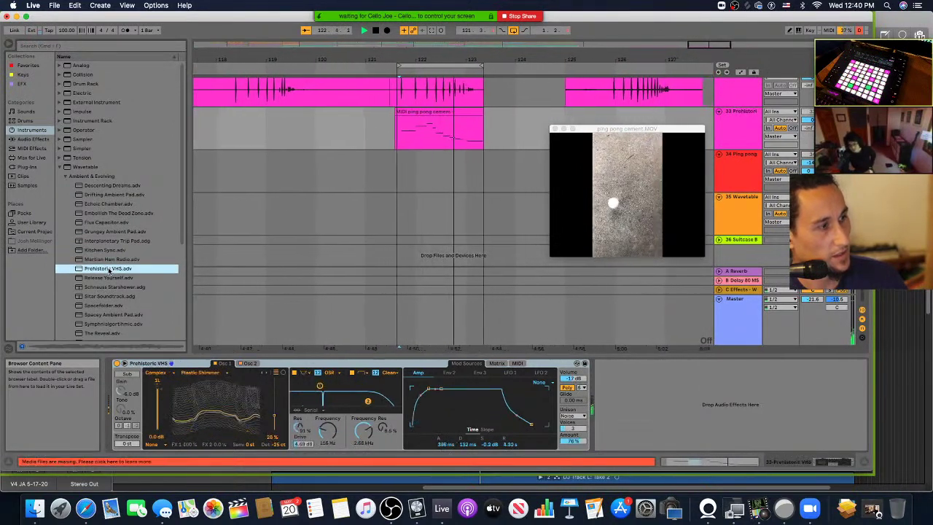
pyautogui.click(111, 277)
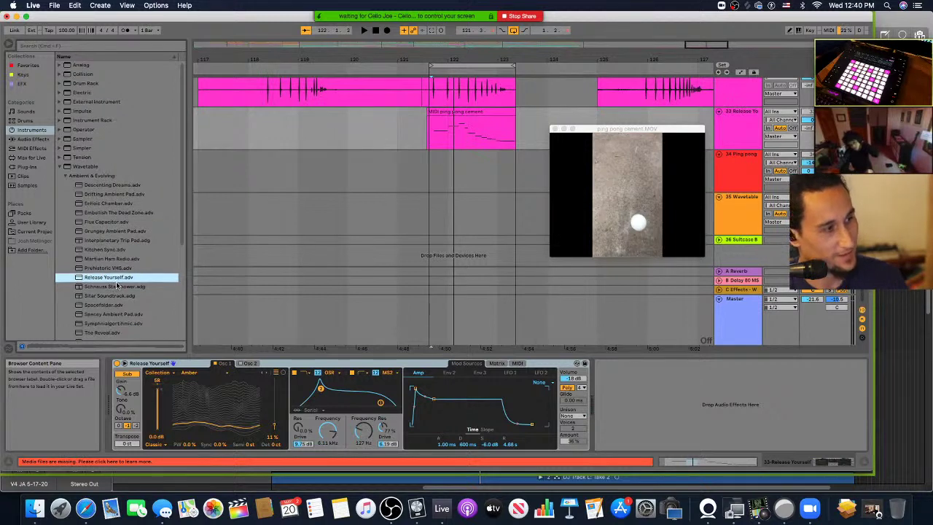
# Step: Browse Wavetable's Mallets presets and load Grotty Bell as the track's instrument
pyautogui.scroll(-5, 117, 285)
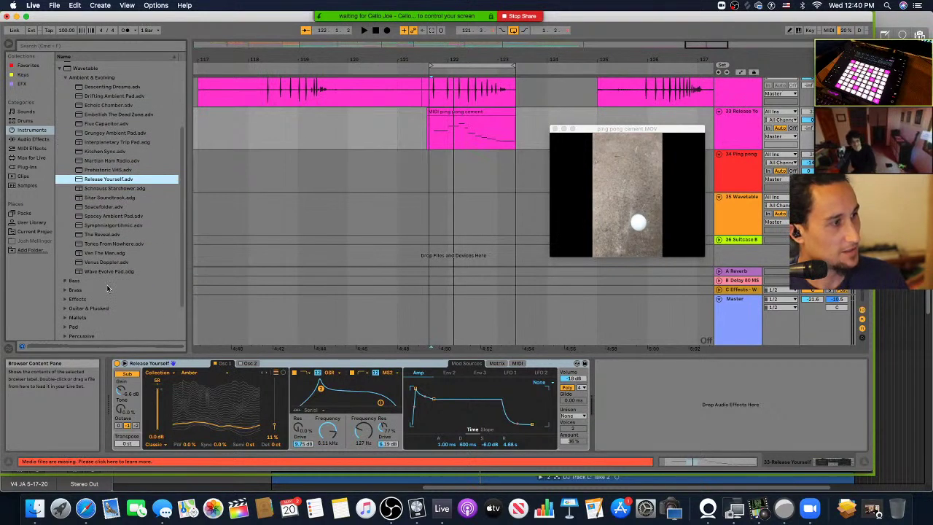
pyautogui.scroll(-2, 111, 287)
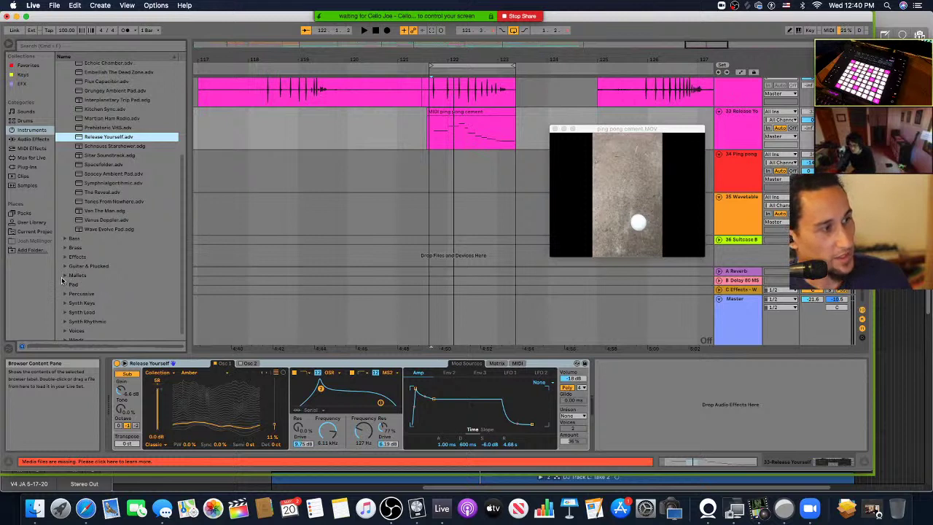
pyautogui.click(65, 275)
pyautogui.click(96, 277)
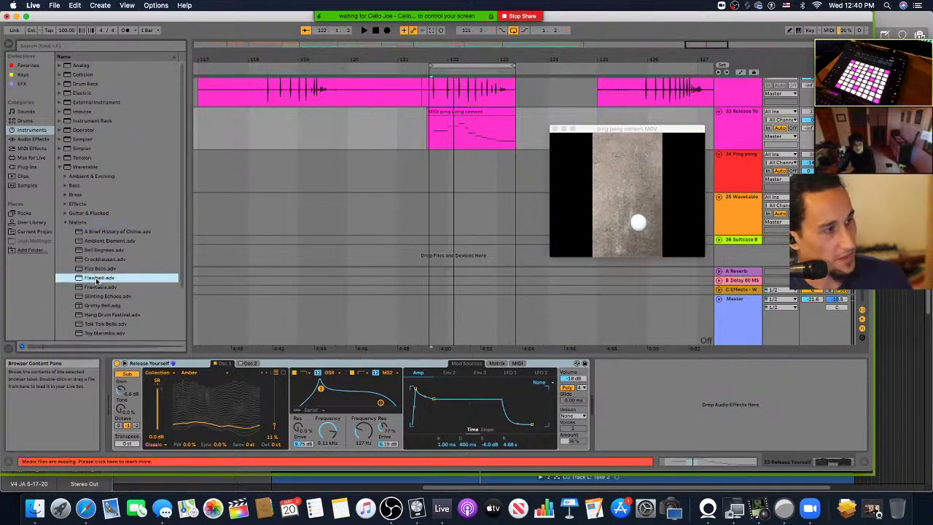
pyautogui.click(104, 304)
pyautogui.scroll(-3, 109, 300)
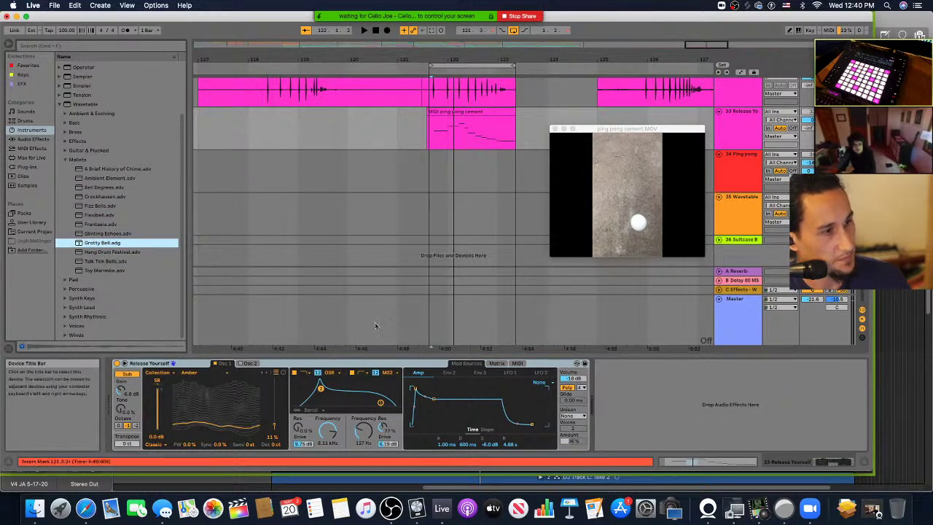
pyautogui.doubleClick(99, 242)
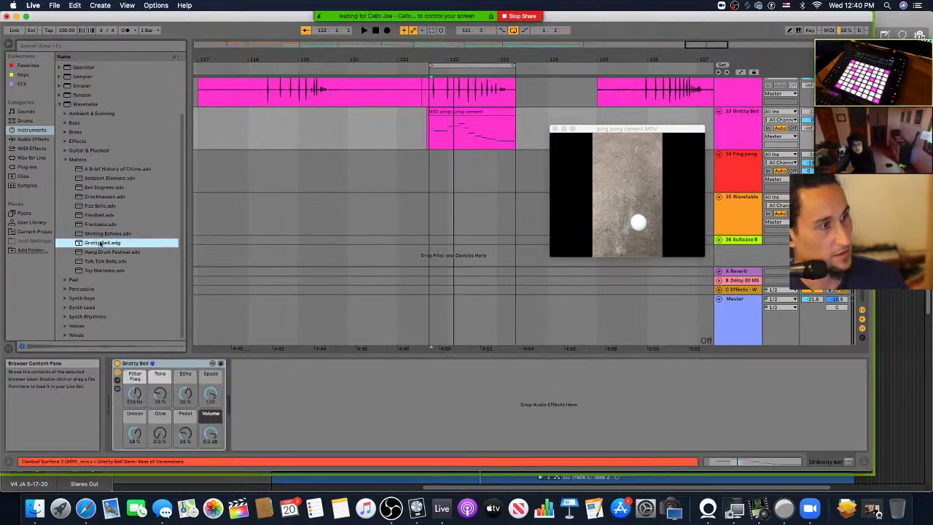
# Step: Play the ping pong cement MIDI clip from its start with Grotty Bell, stopping at the clip's end
pyautogui.click(428, 141)
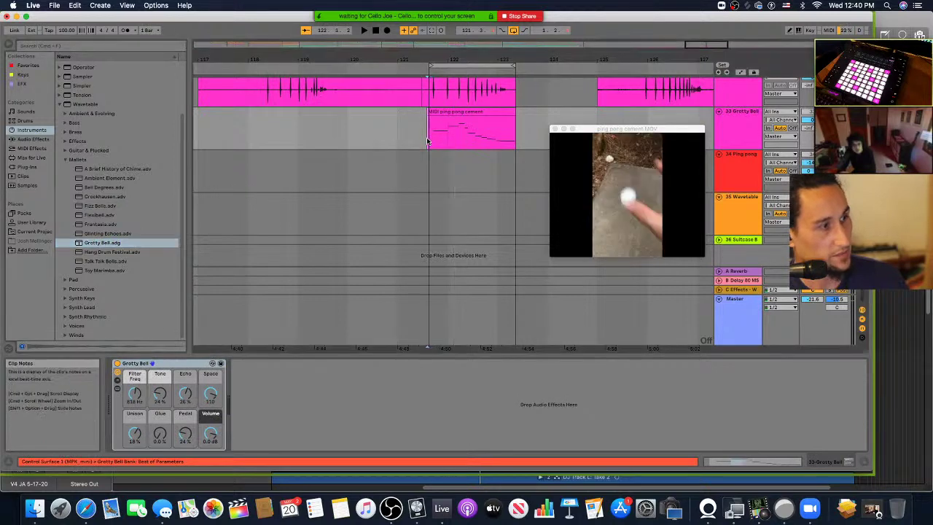
pyautogui.press('space')
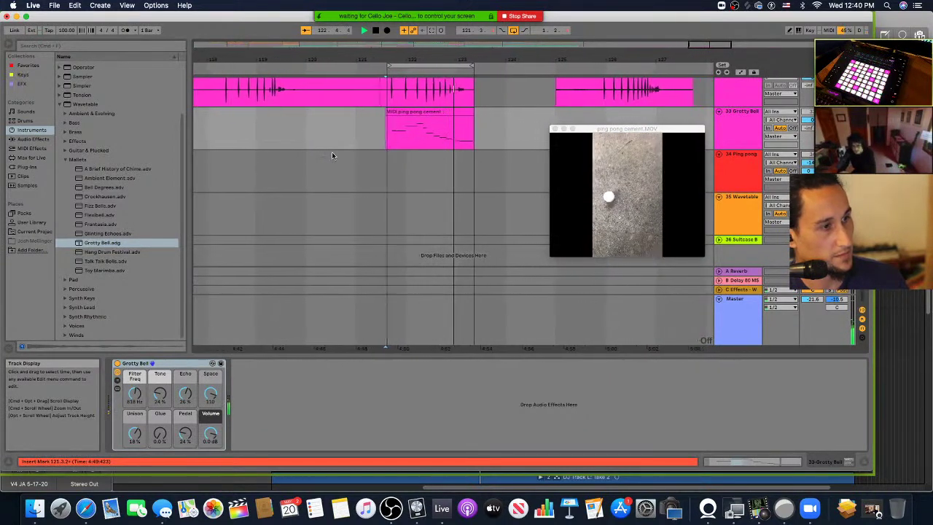
pyautogui.press('space')
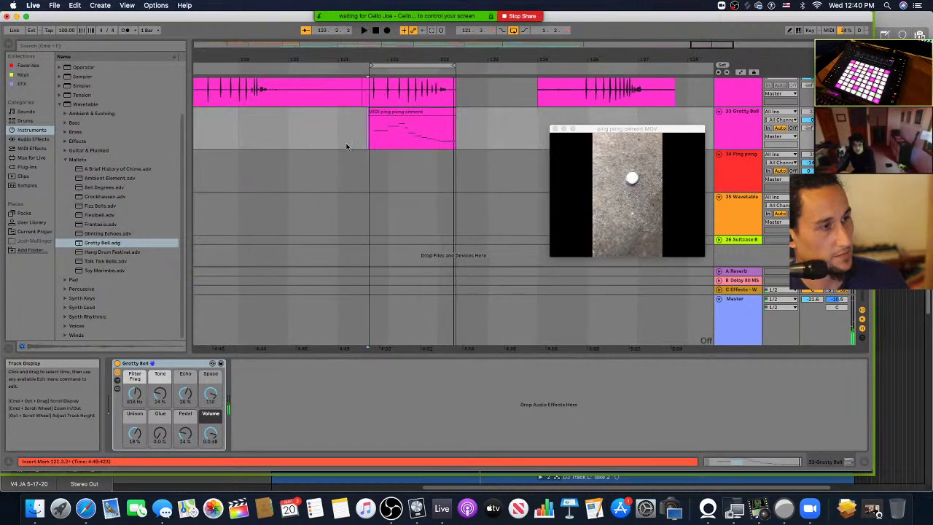
# Step: Select the ping pong cement MIDI clip and bring the whole song arrangement with its upper tracks into view
pyautogui.click(413, 112)
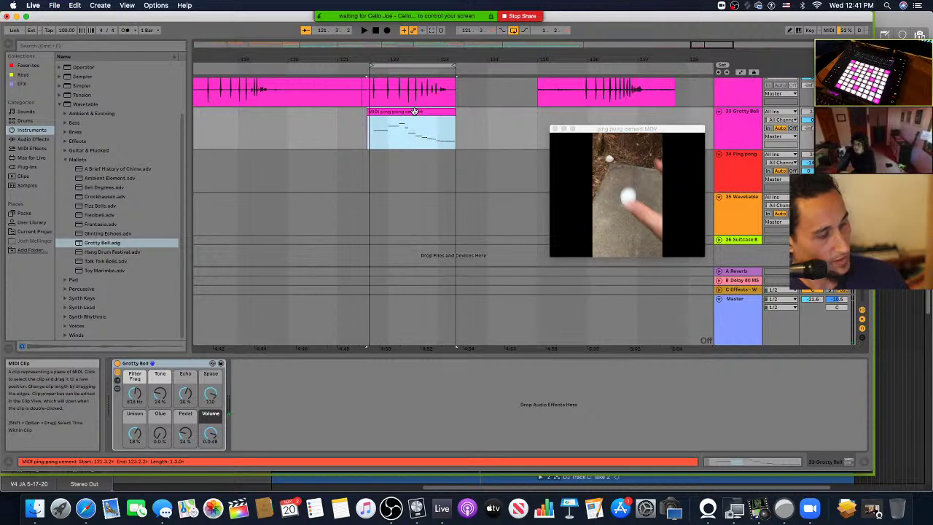
pyautogui.press('-')
pyautogui.press('-')
pyautogui.press('-')
pyautogui.press('-')
pyautogui.press('-')
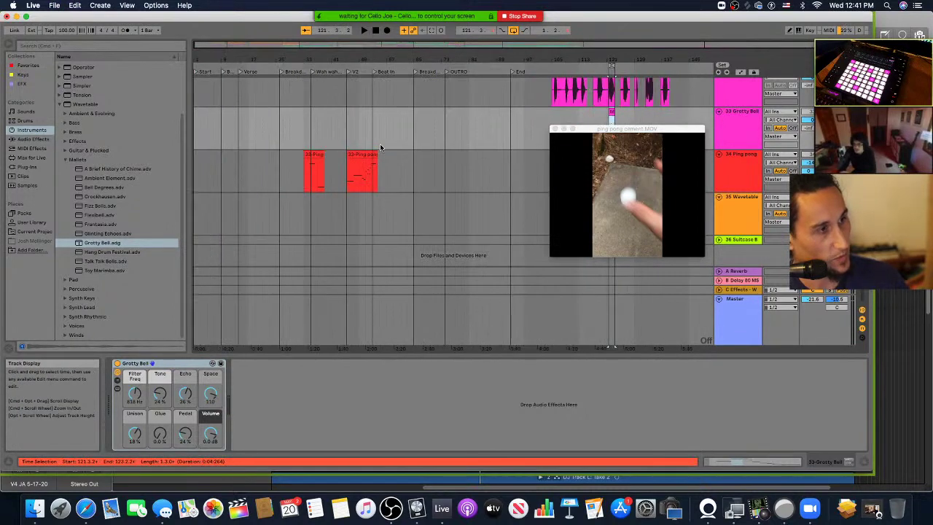
pyautogui.scroll(5, 361, 151)
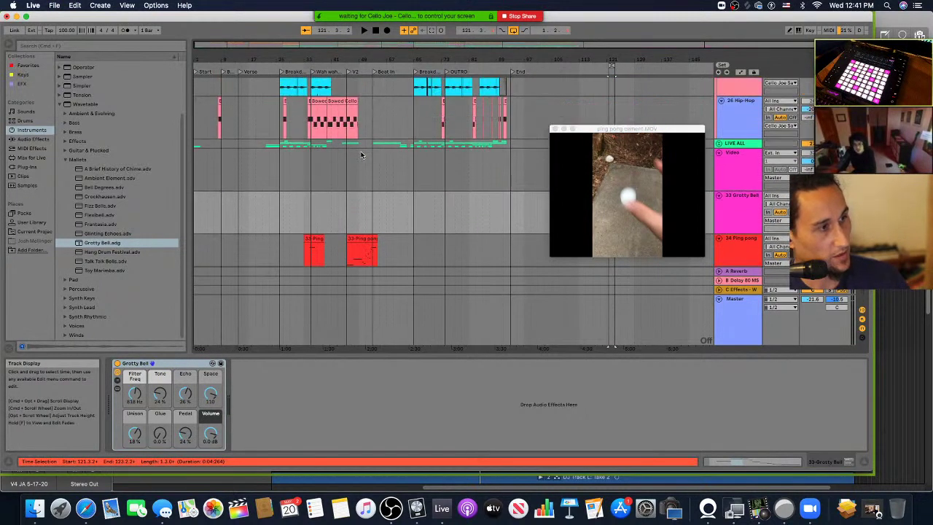
# Step: Close the ping pong cement.MOV video window covering the arrangement
pyautogui.scroll(8, 325, 204)
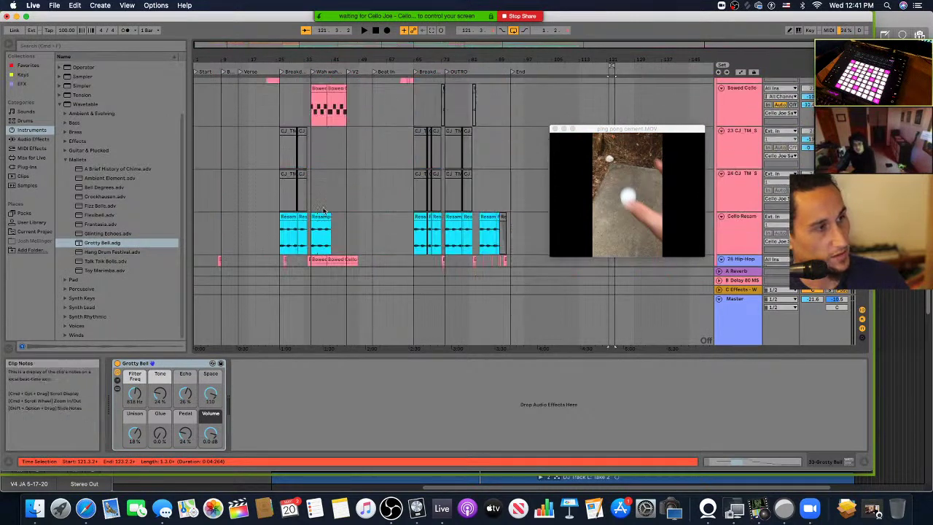
pyautogui.scroll(-6, 324, 210)
pyautogui.scroll(5, 324, 223)
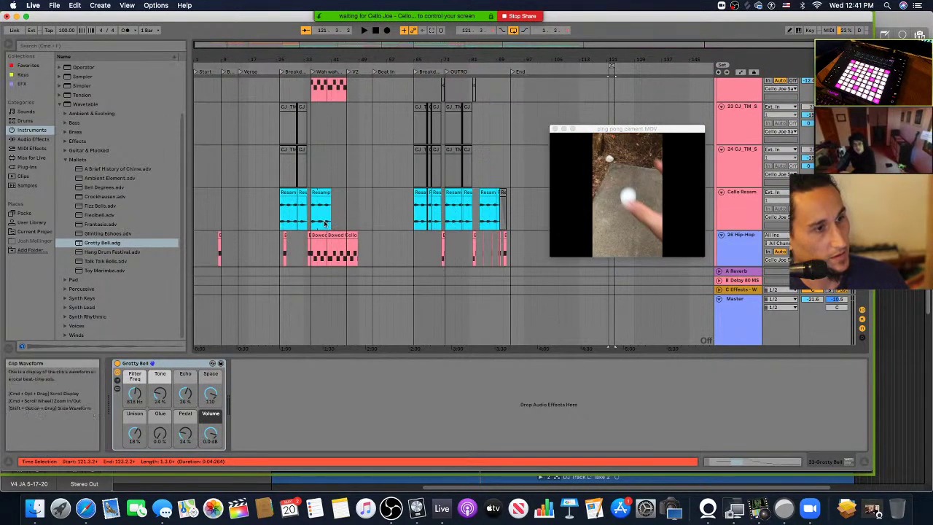
pyautogui.click(553, 129)
# Step: Examine the choir, flute and bass tracks in the section just before Breakdown2, and play that section
pyautogui.scroll(12, 619, 209)
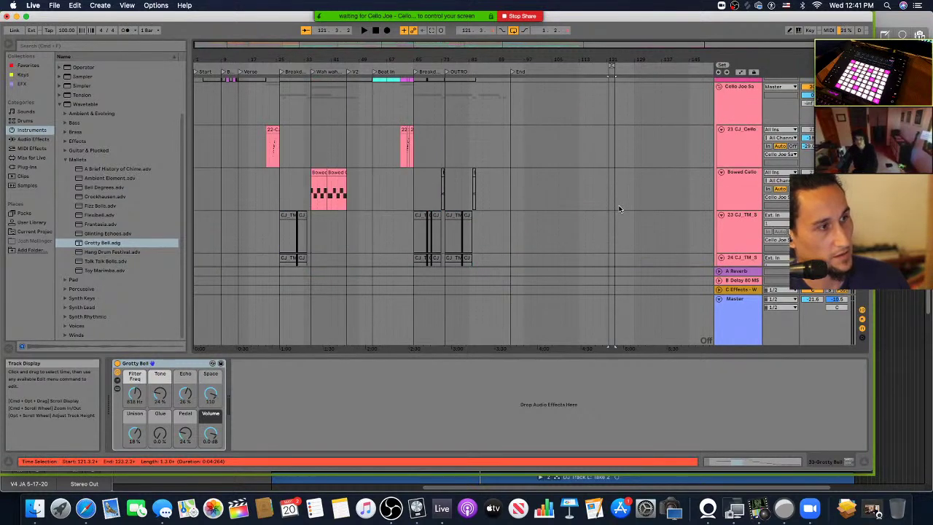
pyautogui.scroll(8, 619, 210)
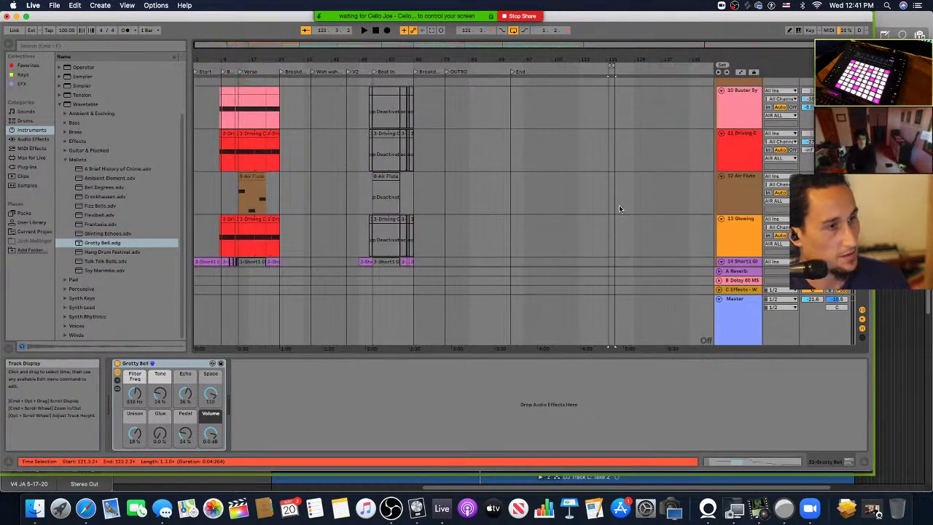
pyautogui.scroll(-5, 618, 205)
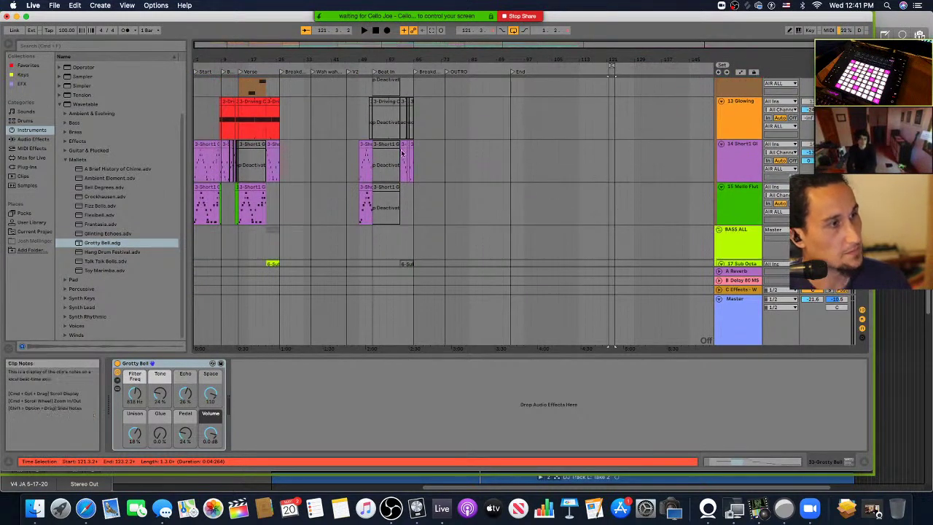
pyautogui.click(409, 219)
pyautogui.scroll(5, 409, 219)
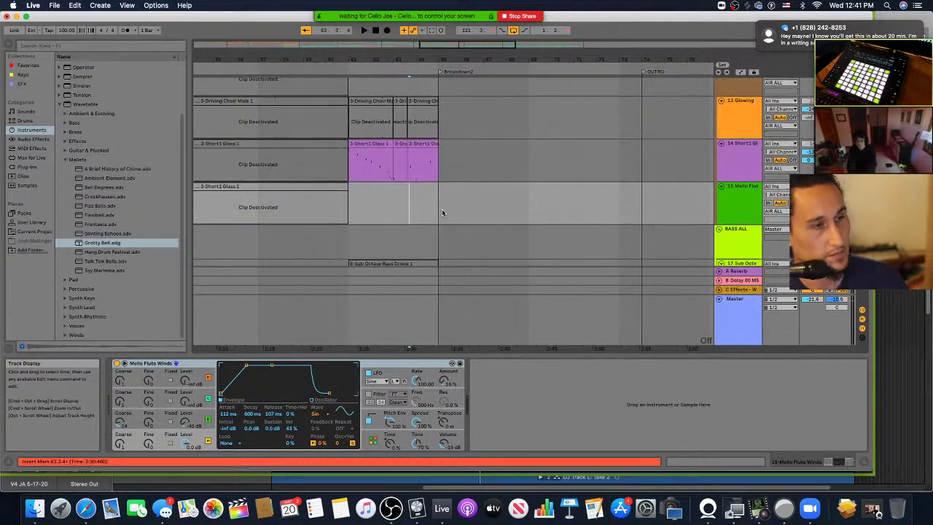
pyautogui.scroll(-5, 476, 203)
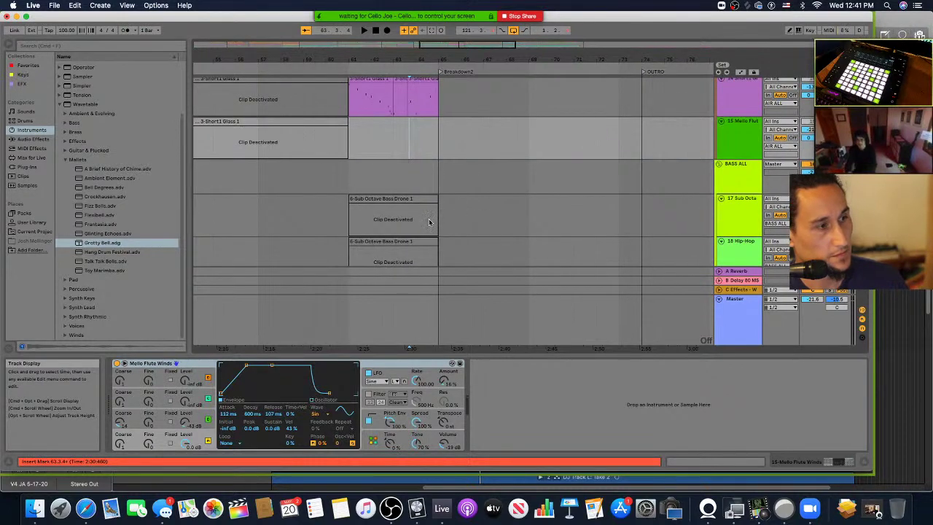
pyautogui.click(414, 221)
pyautogui.scroll(-1, 413, 227)
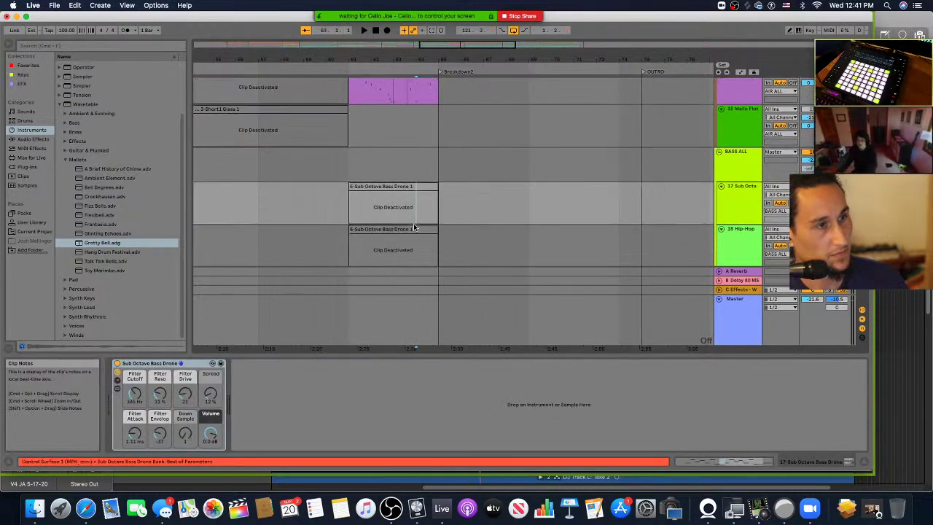
pyautogui.click(406, 248)
pyautogui.press('space')
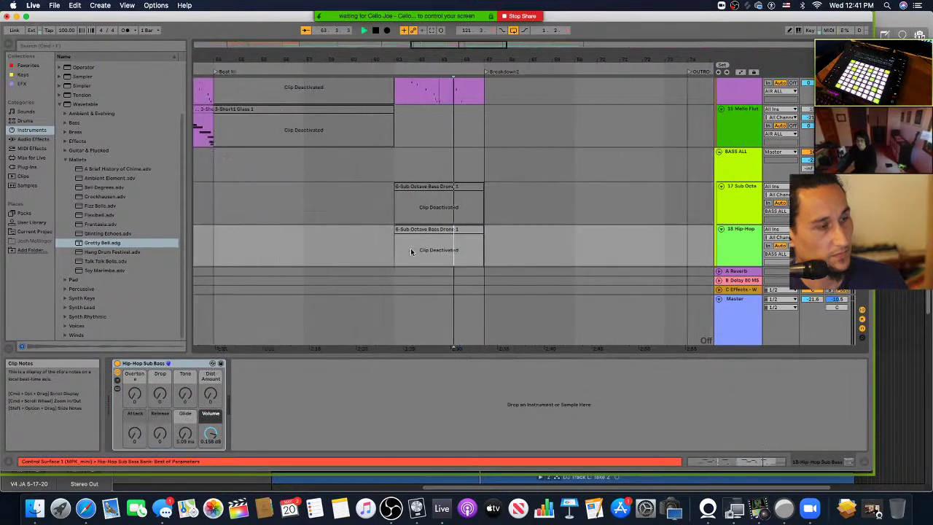
# Step: Move the floating meeting video panel off the track mixer controls
pyautogui.moveTo(853, 34)
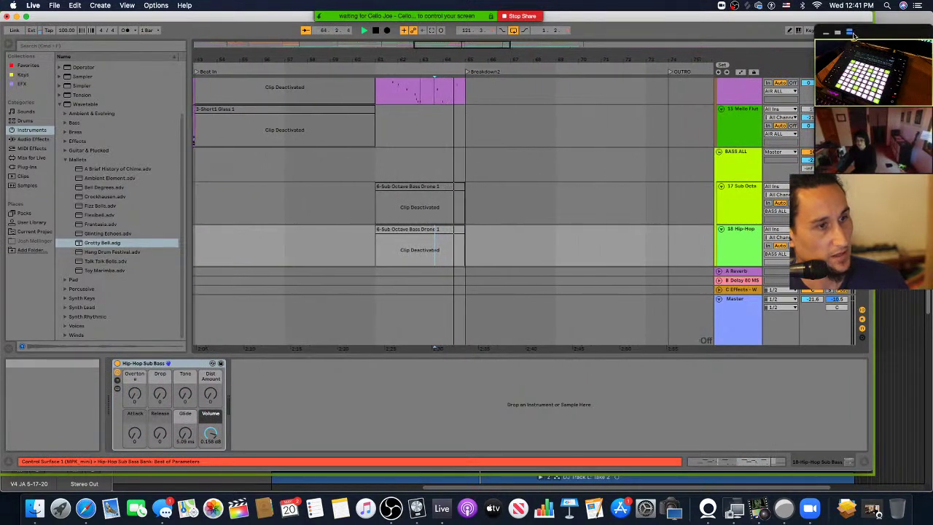
pyautogui.moveTo(854, 34); pyautogui.dragTo(635, 8)
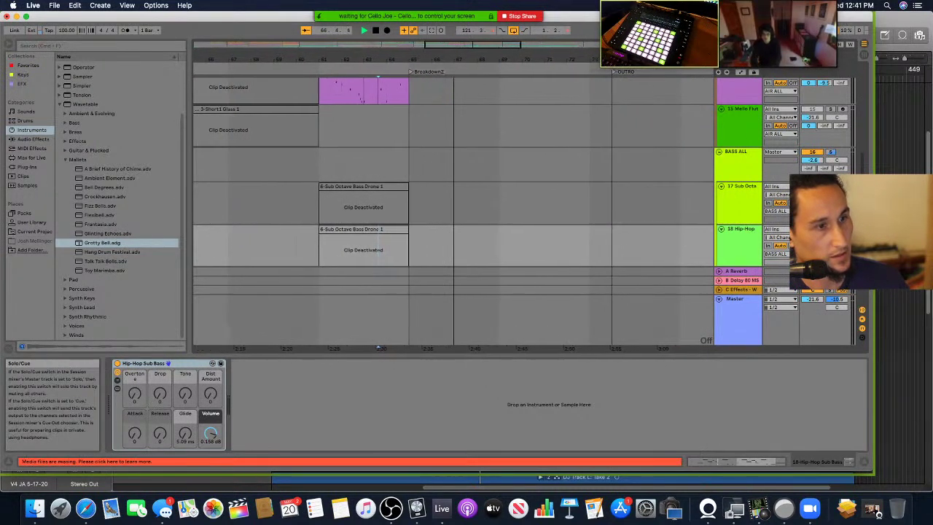
# Step: Paste the copied ping pong MIDI clip into the Grotty Bell track around bar 62 and play it back
pyautogui.click(368, 212)
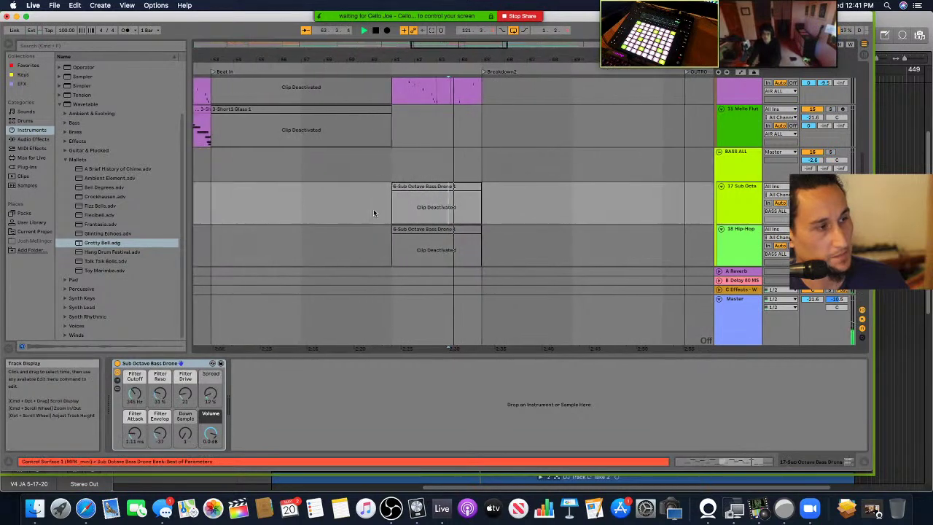
pyautogui.scroll(-3, 401, 219)
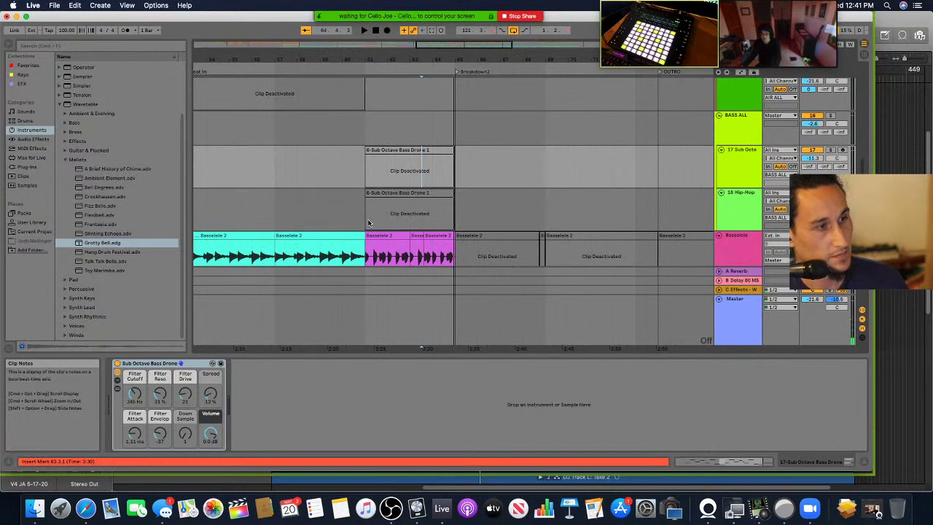
pyautogui.scroll(-6, 368, 223)
pyautogui.scroll(-10, 371, 222)
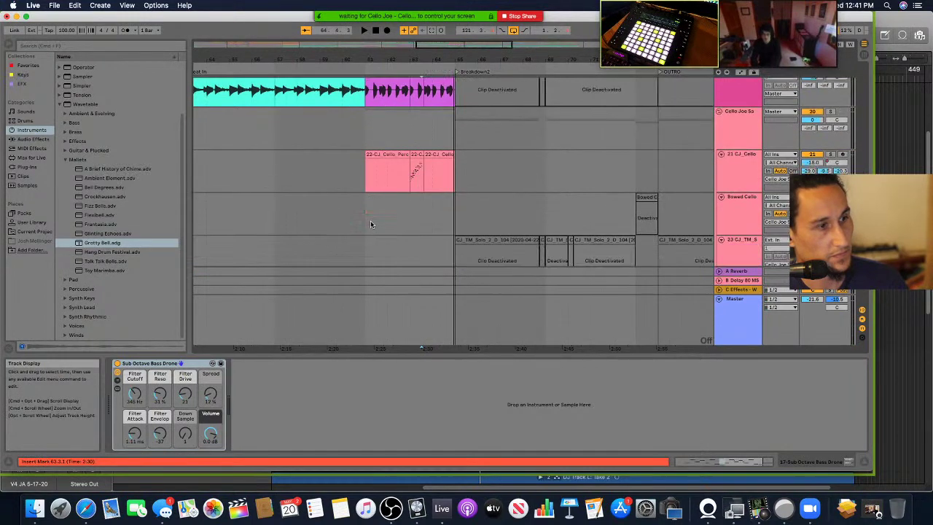
pyautogui.scroll(-6, 375, 226)
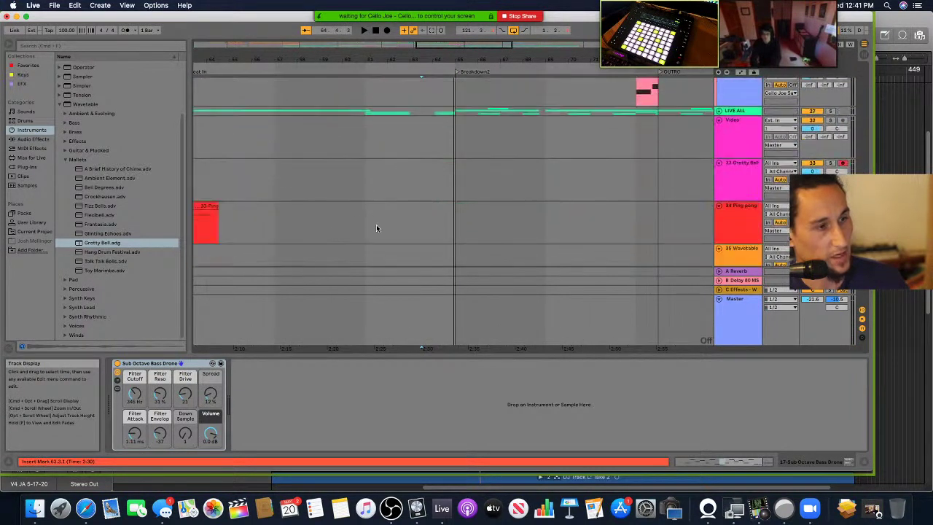
pyautogui.scroll(1, 376, 227)
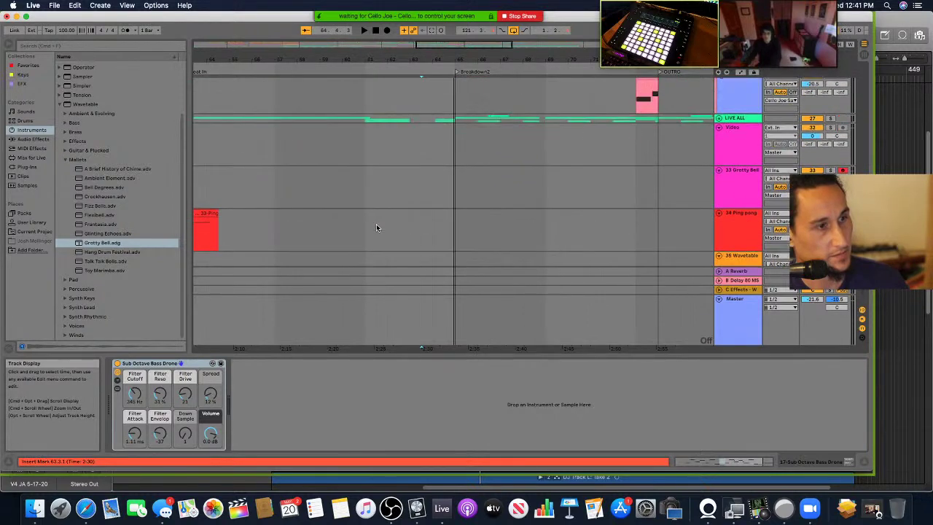
pyautogui.click(393, 196)
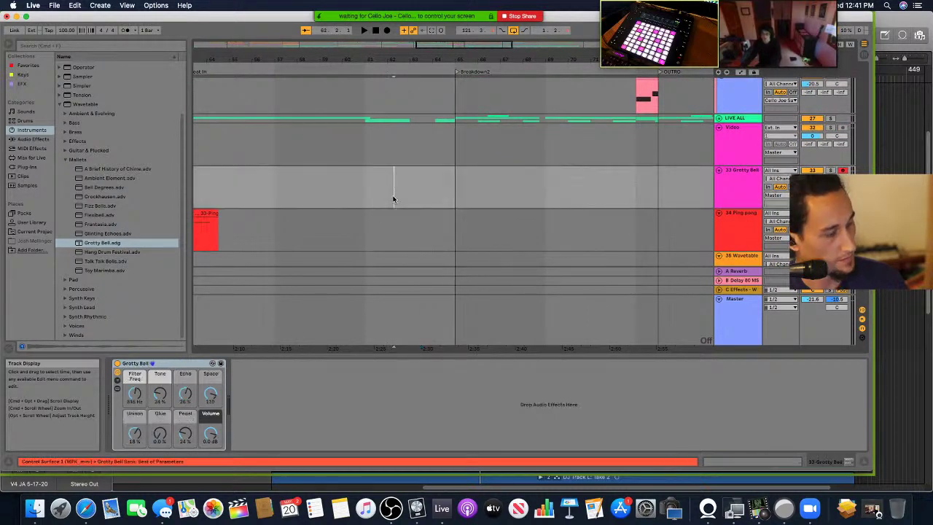
pyautogui.press('super+v')
pyautogui.press('space')
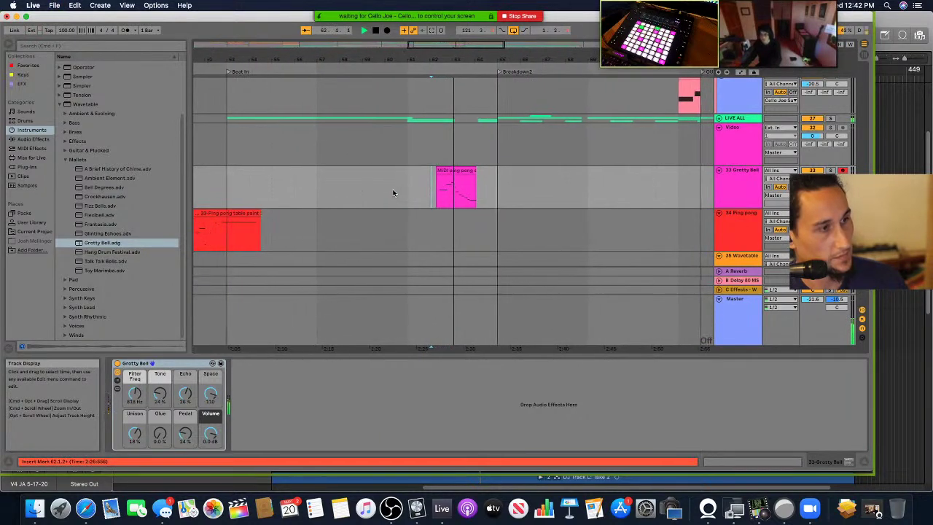
# Step: Open the pasted ping pong clip's notes in the MIDI note editor
pyautogui.click(442, 170)
pyautogui.click(443, 171)
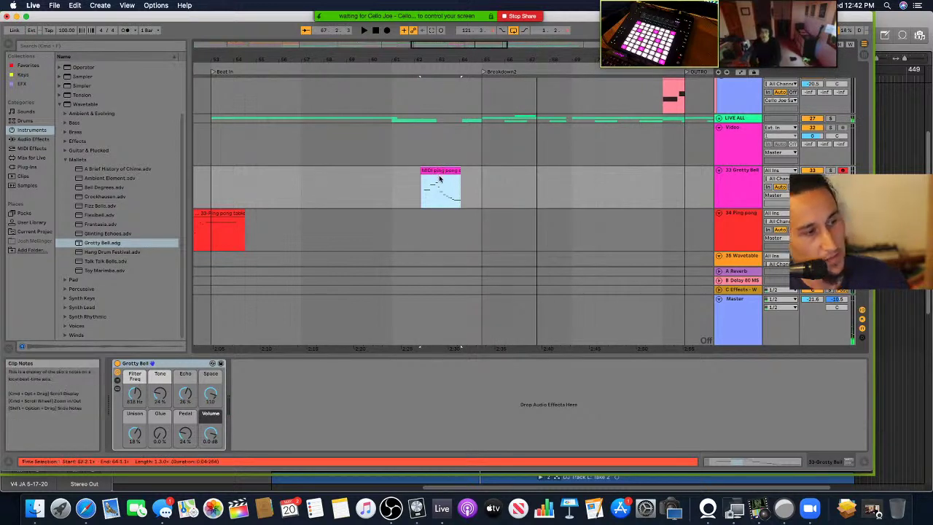
pyautogui.click(743, 460)
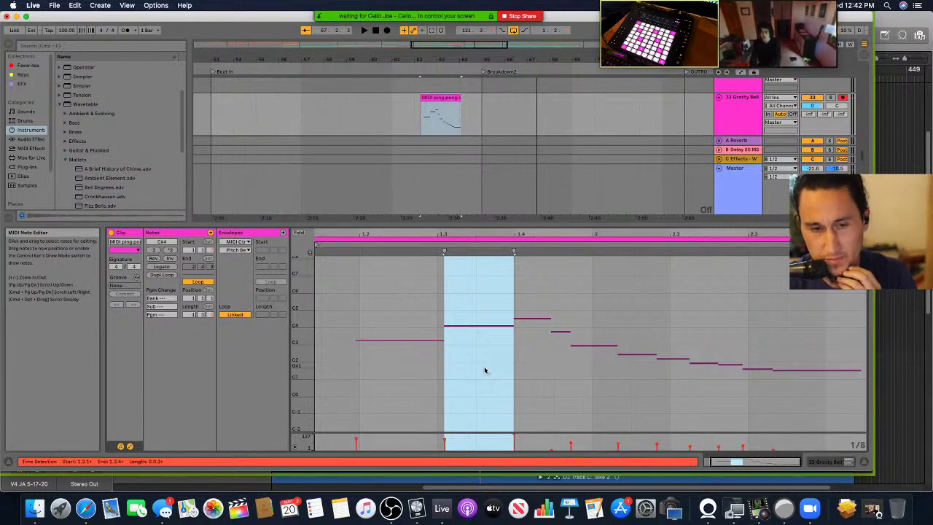
# Step: Rename the pasted clip on the Grotty Bell track to "Put in Key of Song"
pyautogui.rightClick(435, 99)
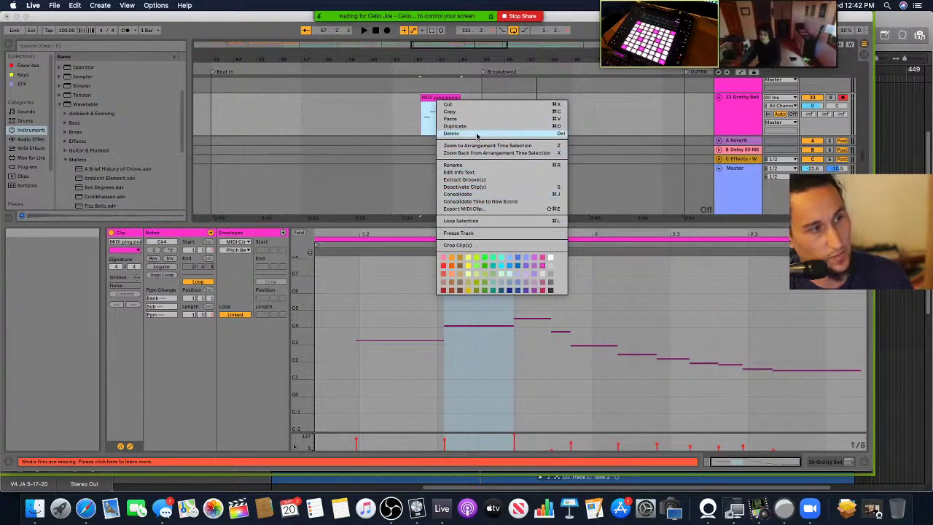
pyautogui.click(468, 169)
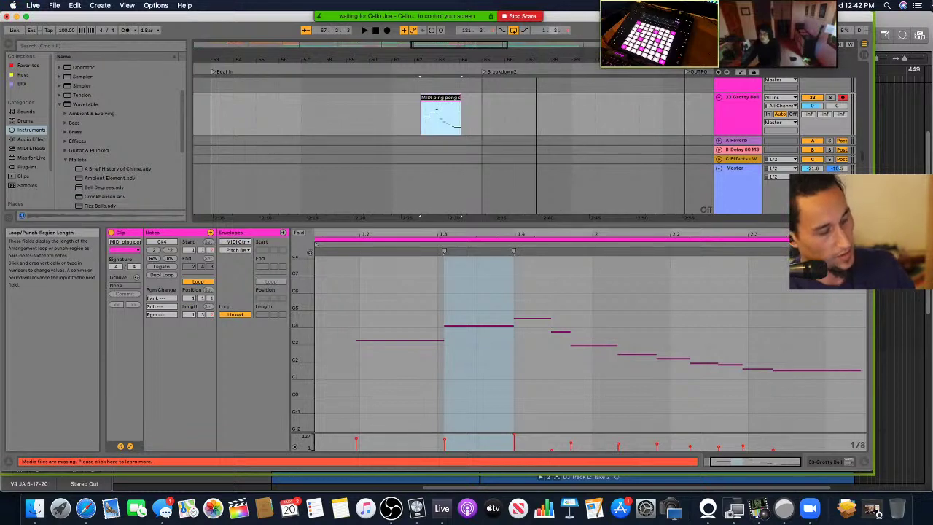
pyautogui.write('Put in Key')
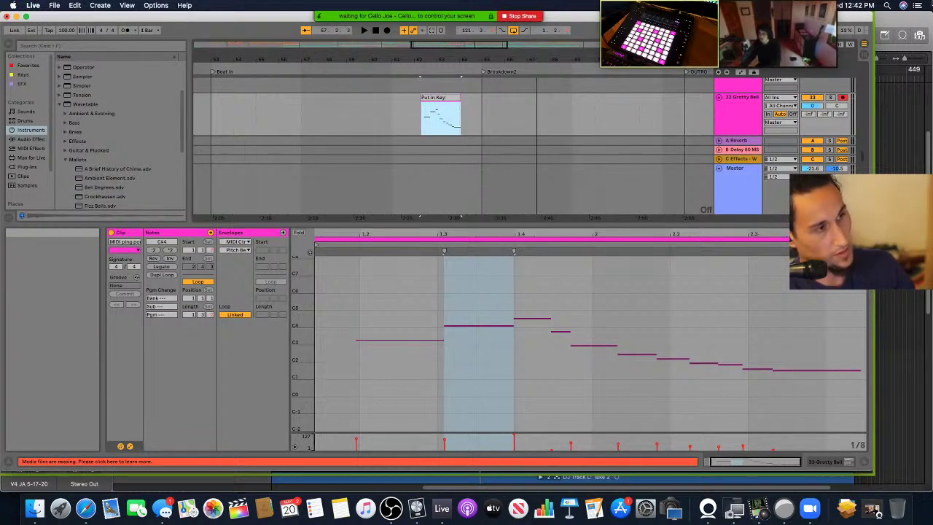
pyautogui.write(' of Sol')
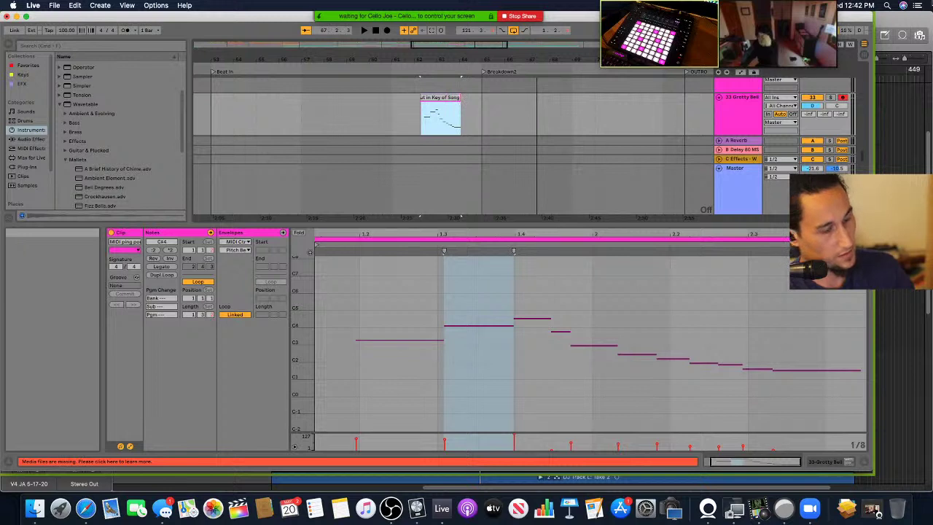
pyautogui.press('Return')
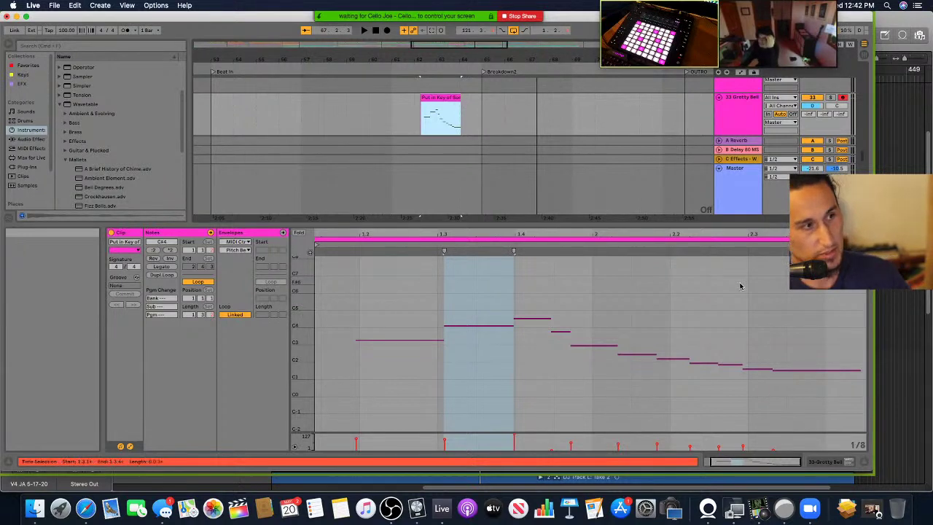
# Step: Color the "Put in Key of Song" clip red and deselect it
pyautogui.rightClick(435, 99)
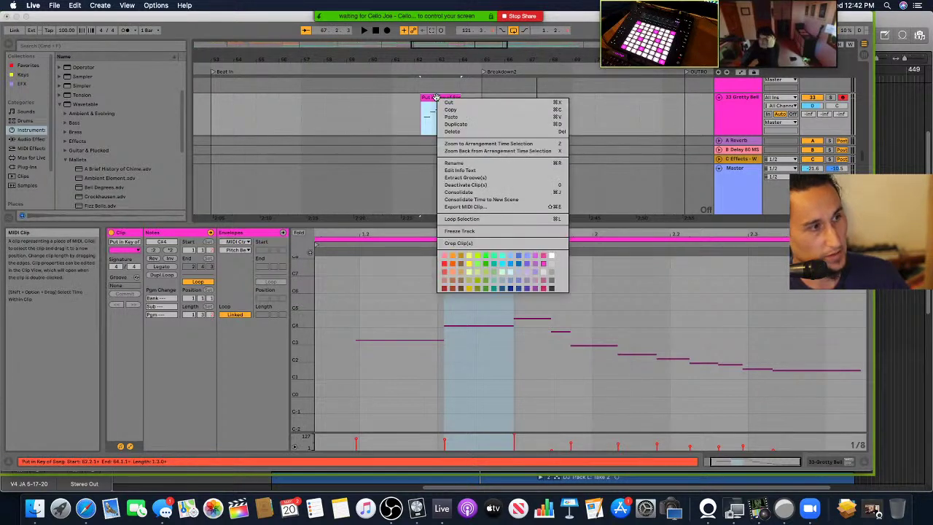
pyautogui.click(445, 266)
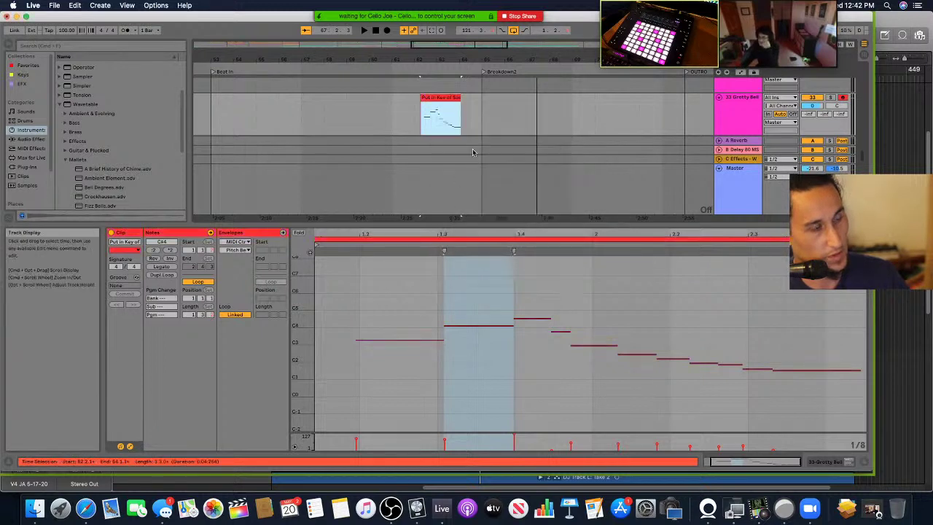
pyautogui.click(477, 124)
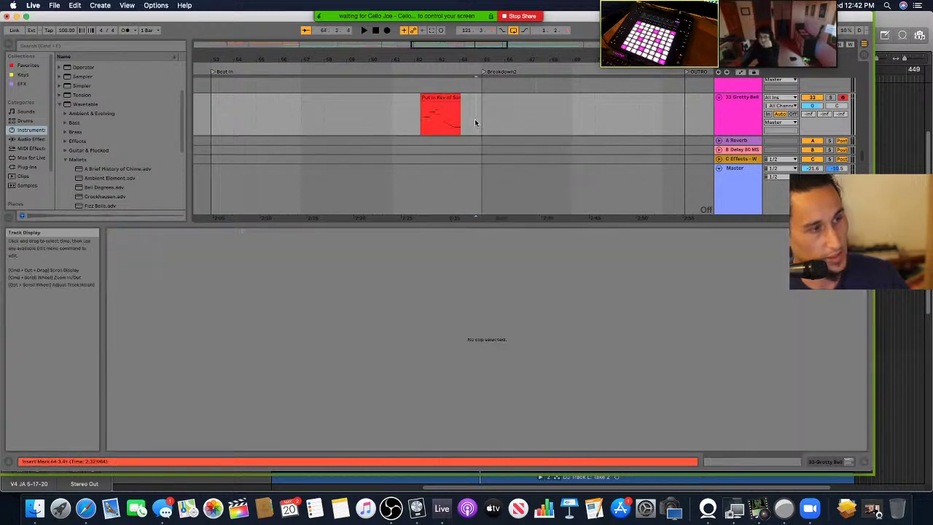
# Step: Change the "Put in Key of Song" clip's color to light orange
pyautogui.click(743, 104)
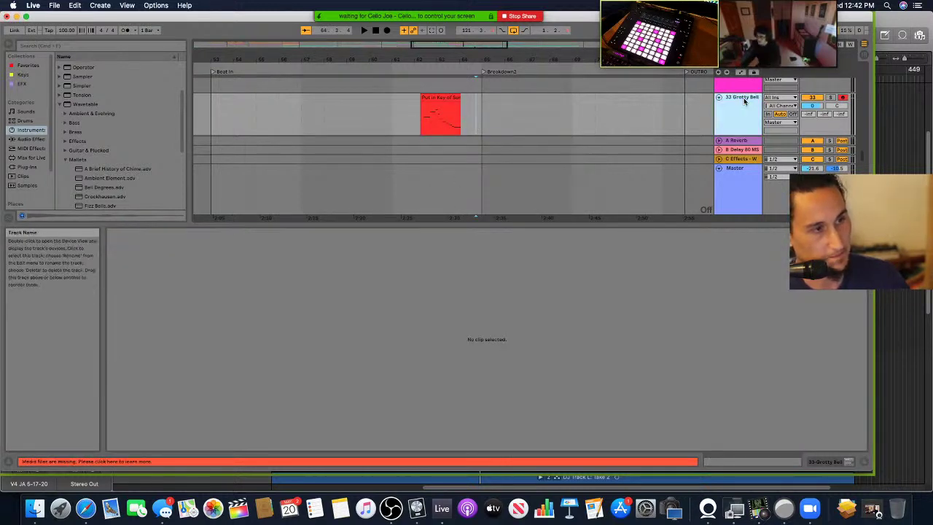
pyautogui.click(437, 110)
pyautogui.rightClick(446, 100)
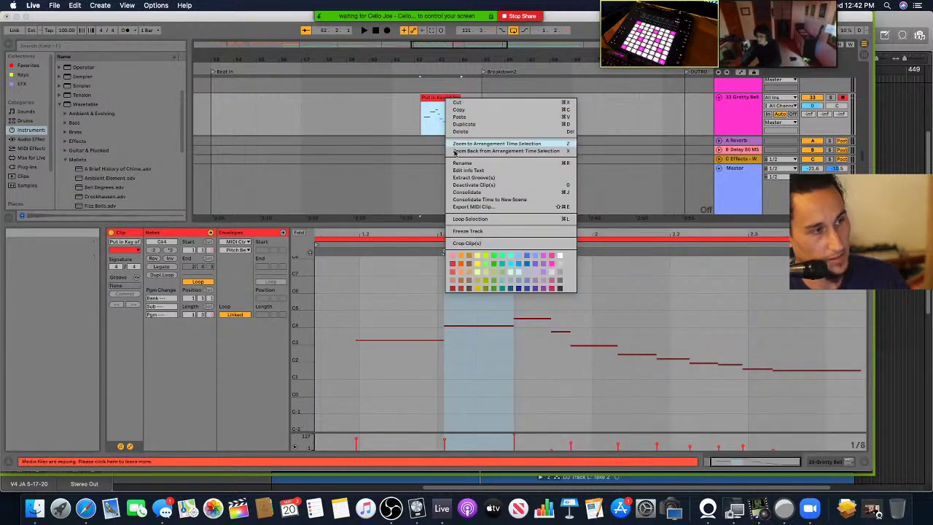
pyautogui.click(459, 274)
pyautogui.click(463, 118)
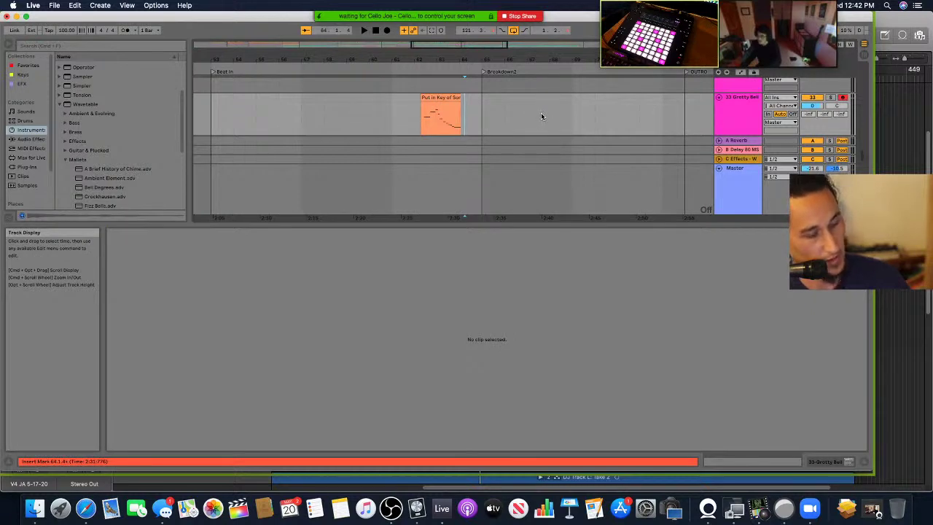
# Step: Set the orange "Put in Key of Song" clip's color back to red and deselect it
pyautogui.scroll(-3, 540, 112)
pyautogui.scroll(-2, 500, 117)
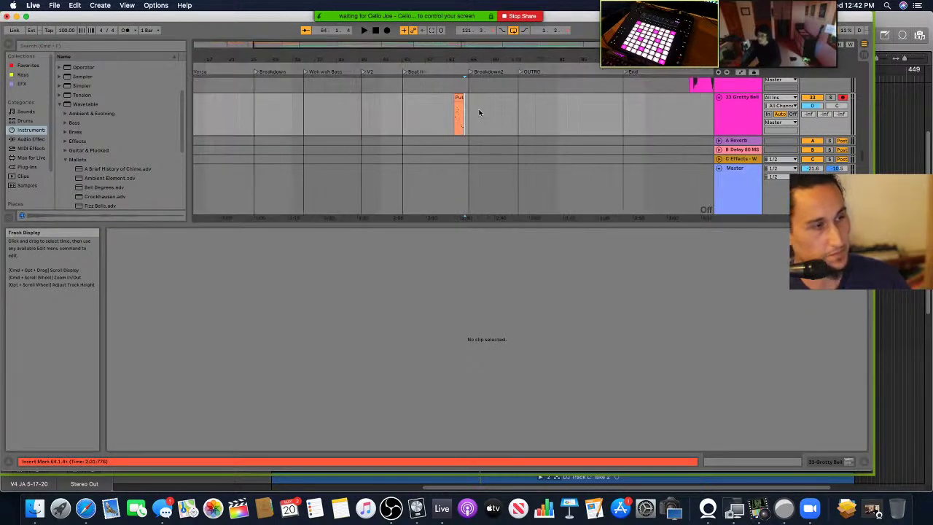
pyautogui.rightClick(458, 99)
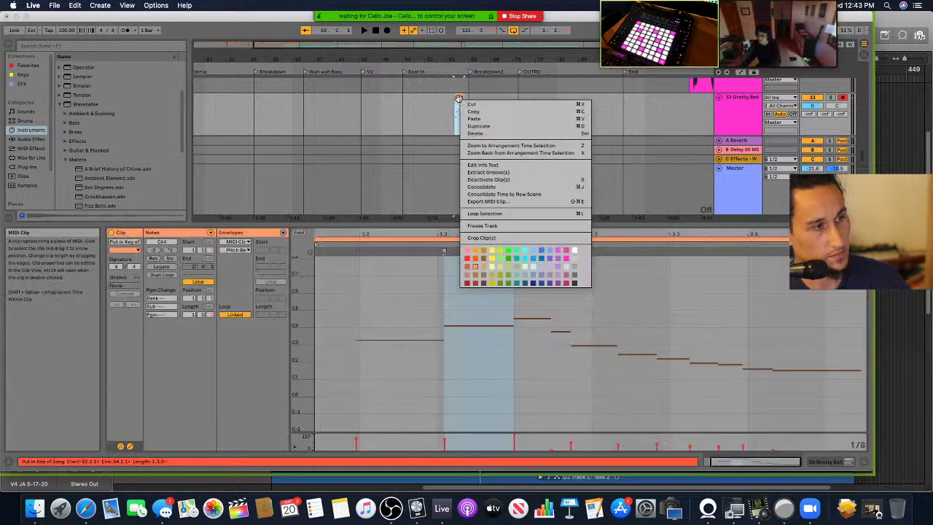
pyautogui.click(468, 260)
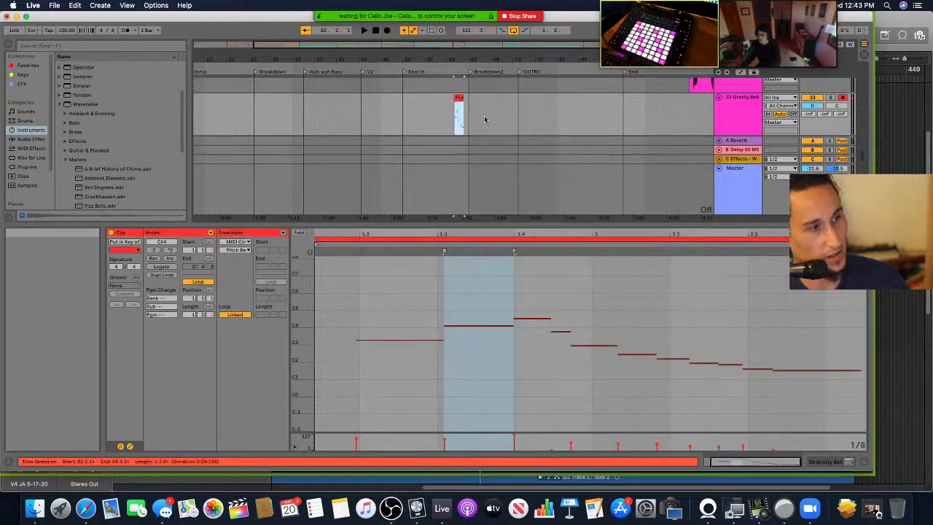
pyautogui.click(483, 113)
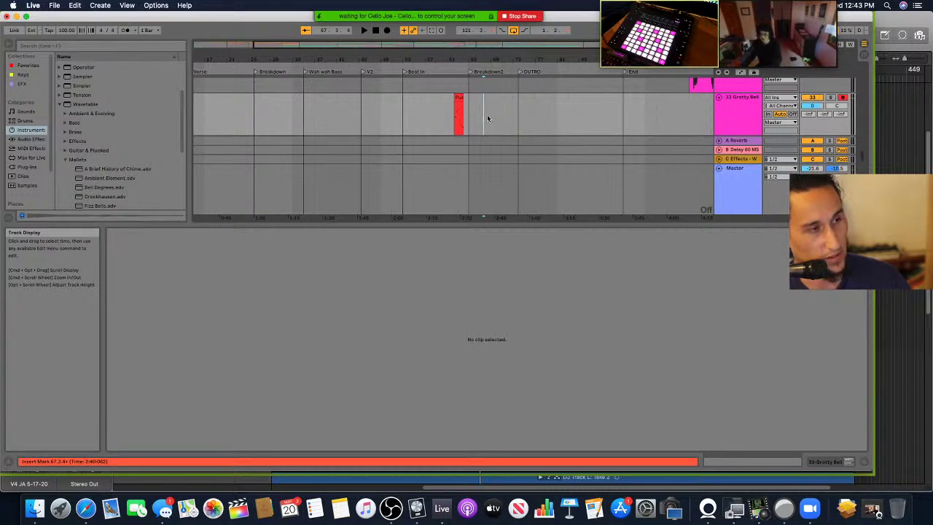
# Step: Inspect the "Put in Key of Song" clip's notes and compare it with the clips on the ping pong track
pyautogui.click(457, 123)
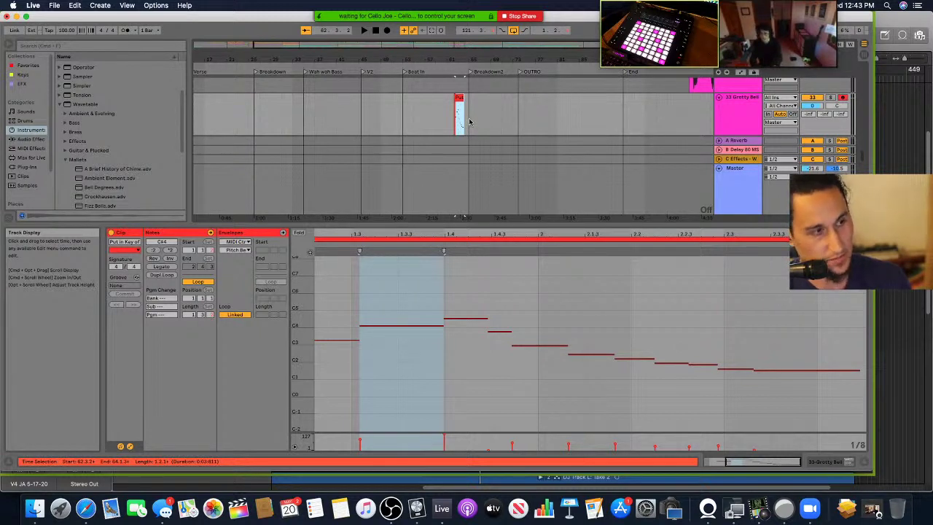
pyautogui.scroll(5, 477, 122)
pyautogui.scroll(-4, 479, 123)
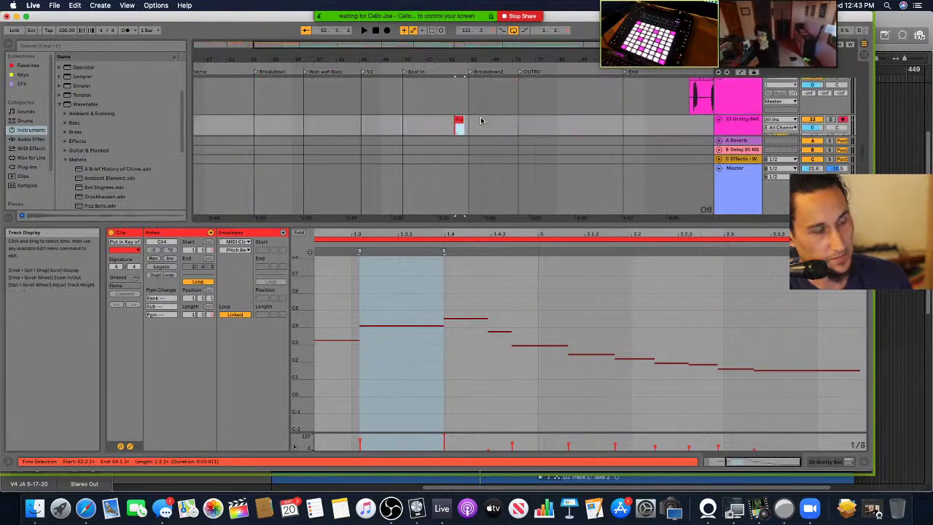
pyautogui.scroll(-2, 481, 122)
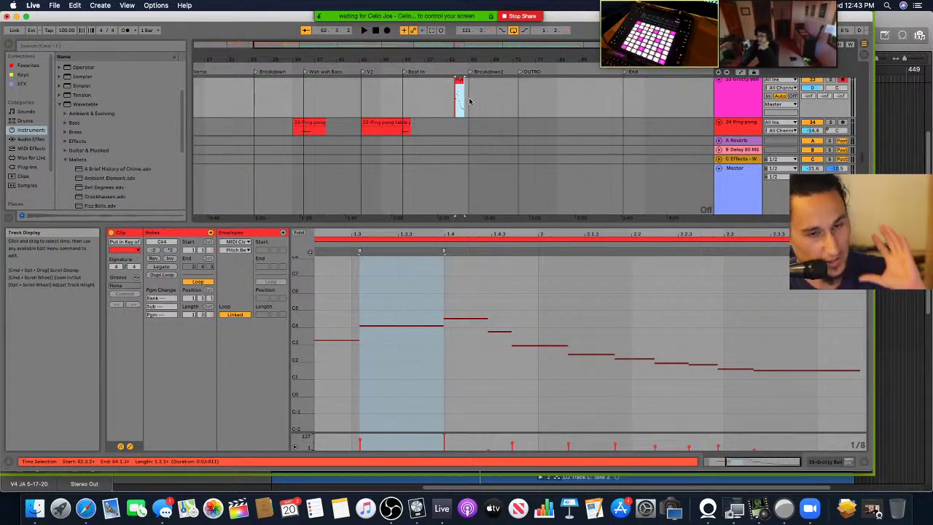
pyautogui.scroll(-2, 472, 102)
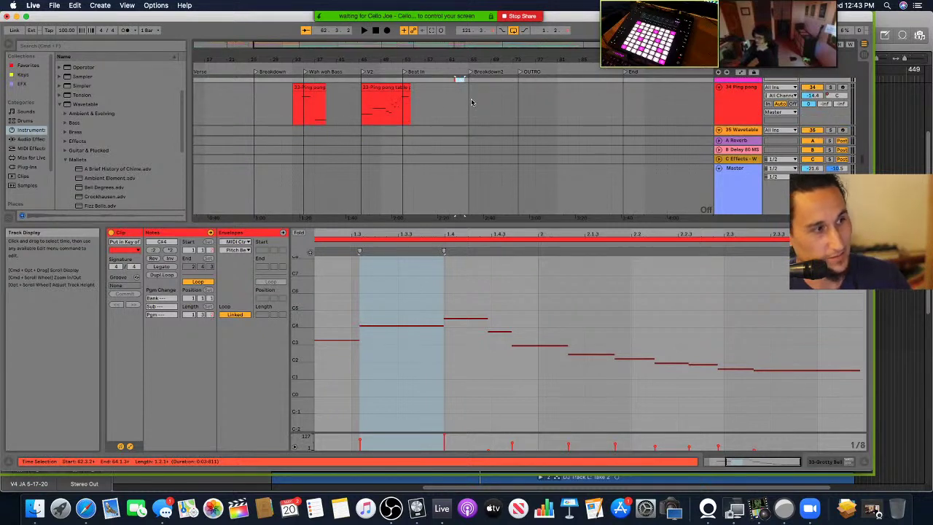
pyautogui.scroll(1, 437, 117)
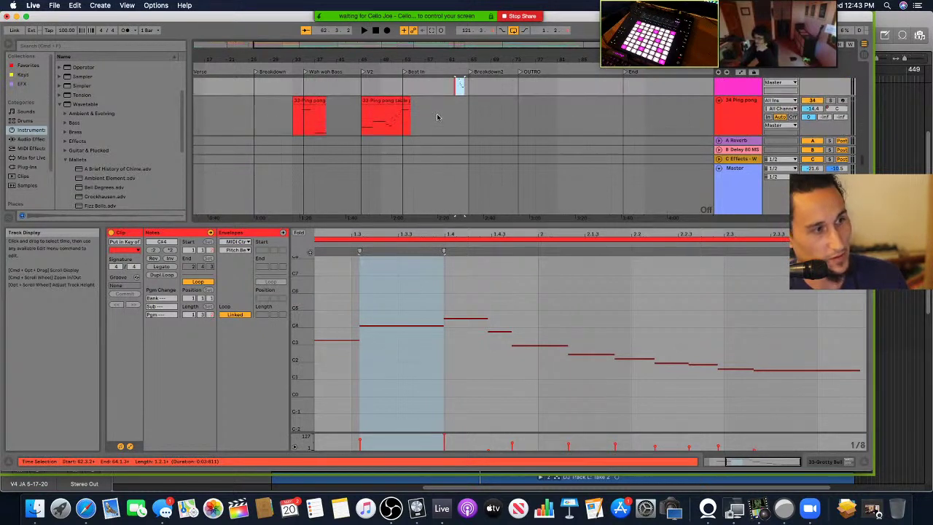
pyautogui.click(437, 117)
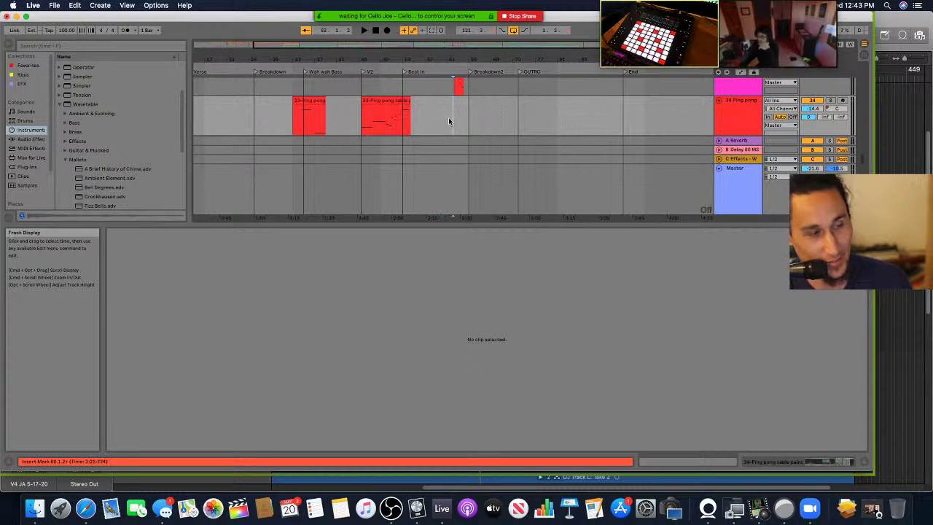
# Step: Collapse the clip detail view to give the arrangement more vertical room
pyautogui.scroll(2, 510, 112)
pyautogui.scroll(3, 515, 112)
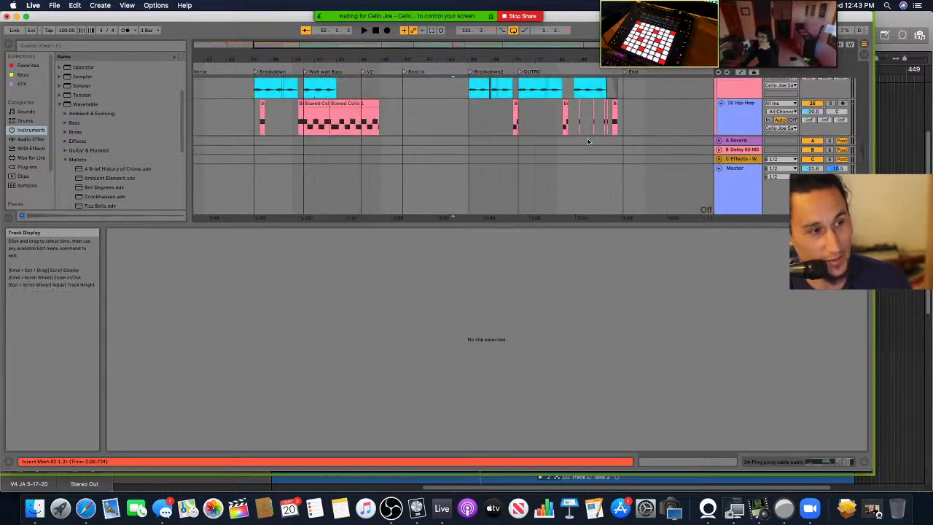
pyautogui.moveTo(689, 223); pyautogui.dragTo(703, 414)
# Step: Select the Glowing Choir track from the start to just past the Breakdown marker and color its clips blue
pyautogui.scroll(10, 596, 189)
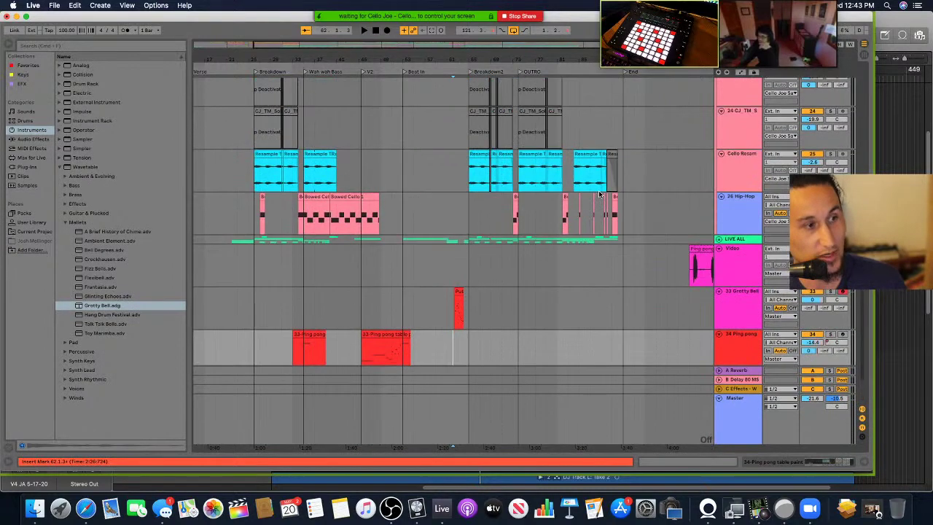
pyautogui.scroll(8, 604, 194)
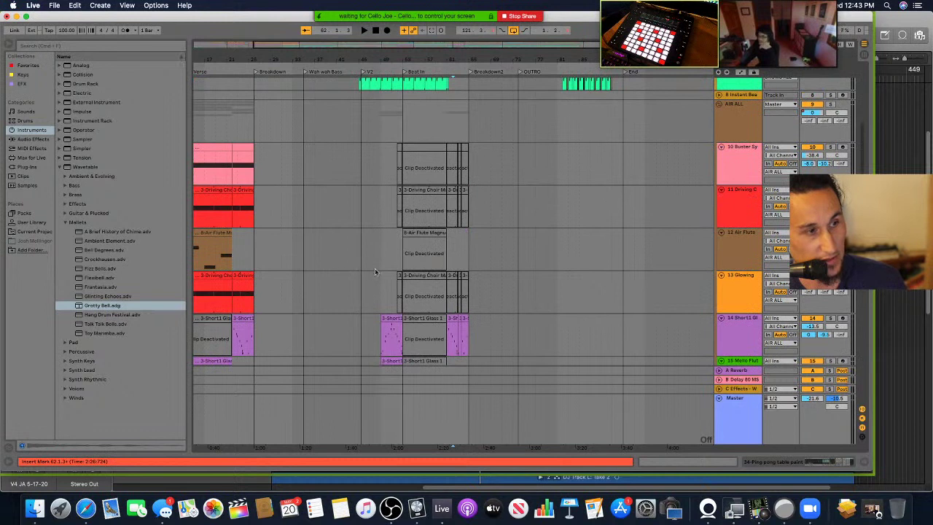
pyautogui.moveTo(270, 292); pyautogui.dragTo(194, 292)
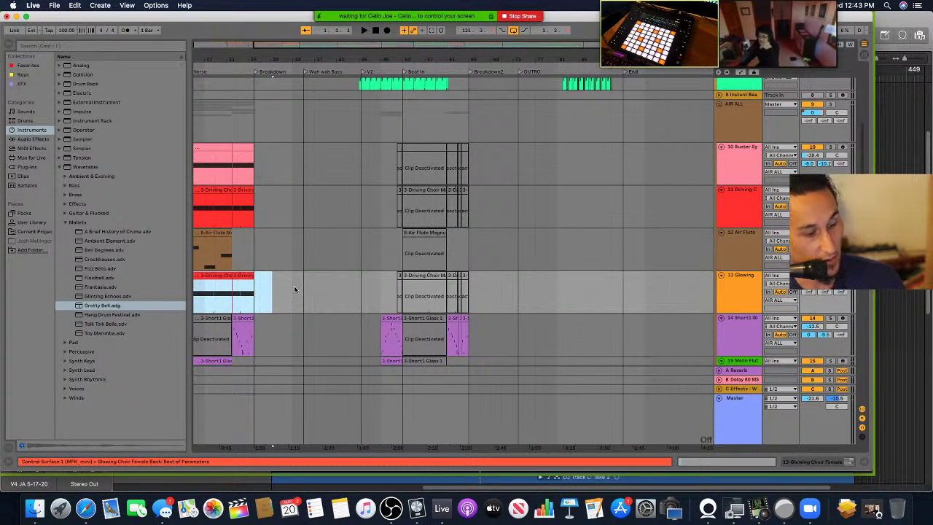
pyautogui.scroll(-3, 295, 285)
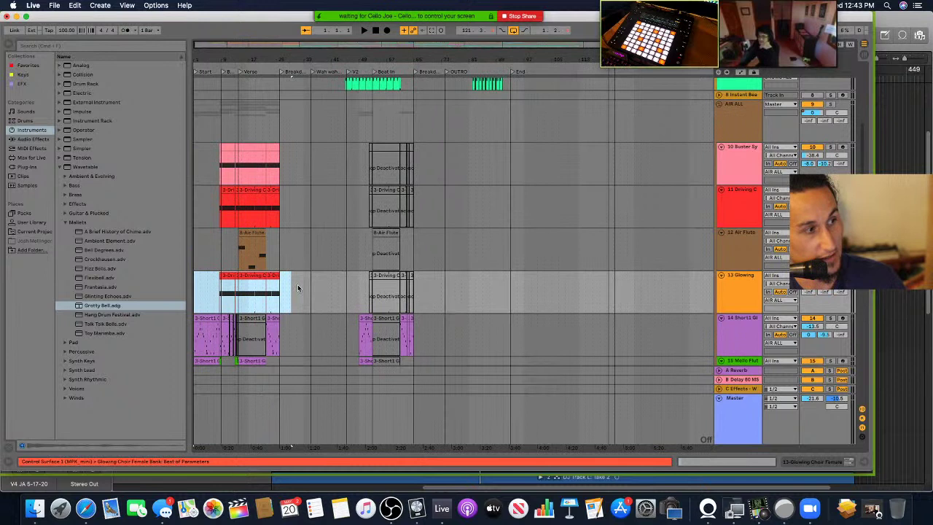
pyautogui.rightClick(251, 278)
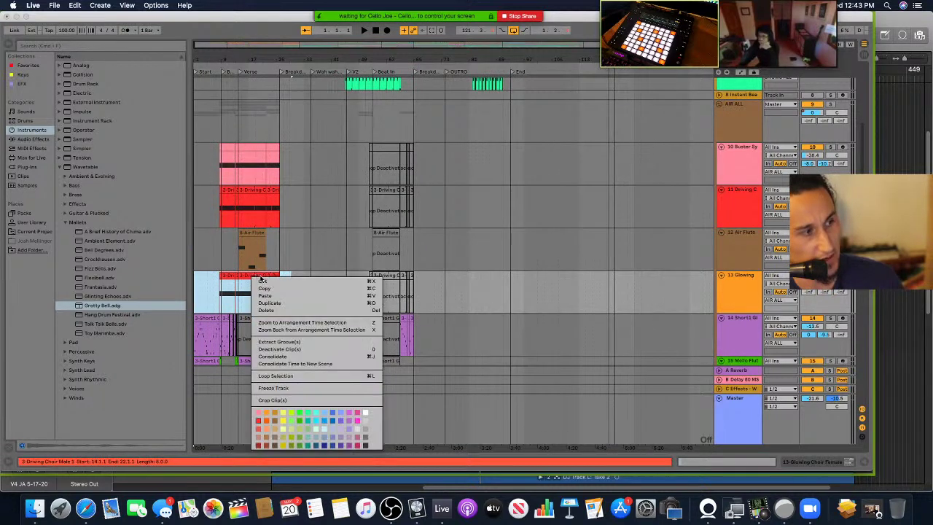
pyautogui.click(323, 423)
# Step: Select the Driving Choir track's clips from the start through the Verse and color them turquoise
pyautogui.click(269, 207)
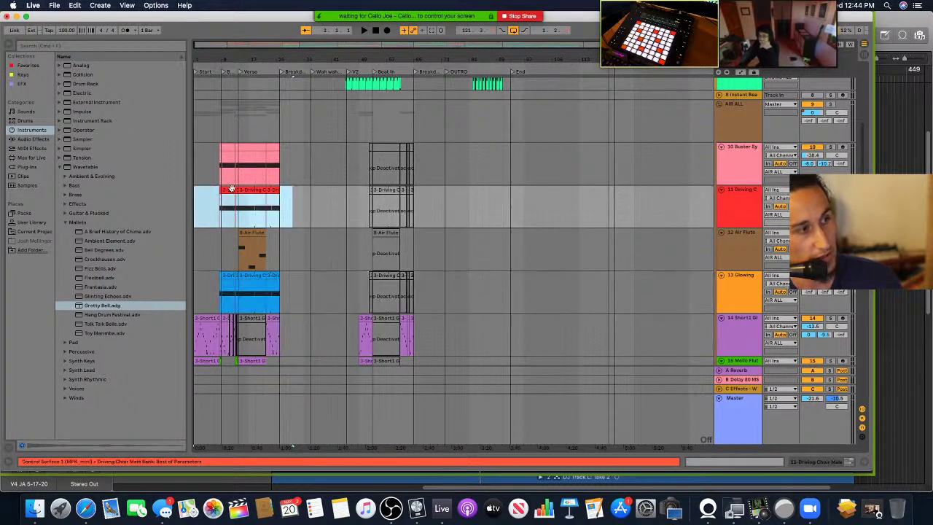
pyautogui.rightClick(248, 190)
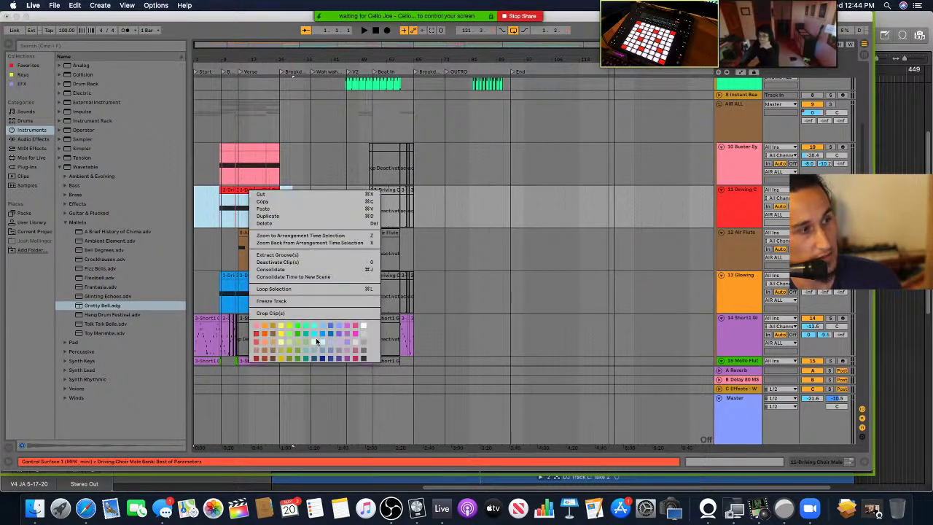
pyautogui.click(313, 329)
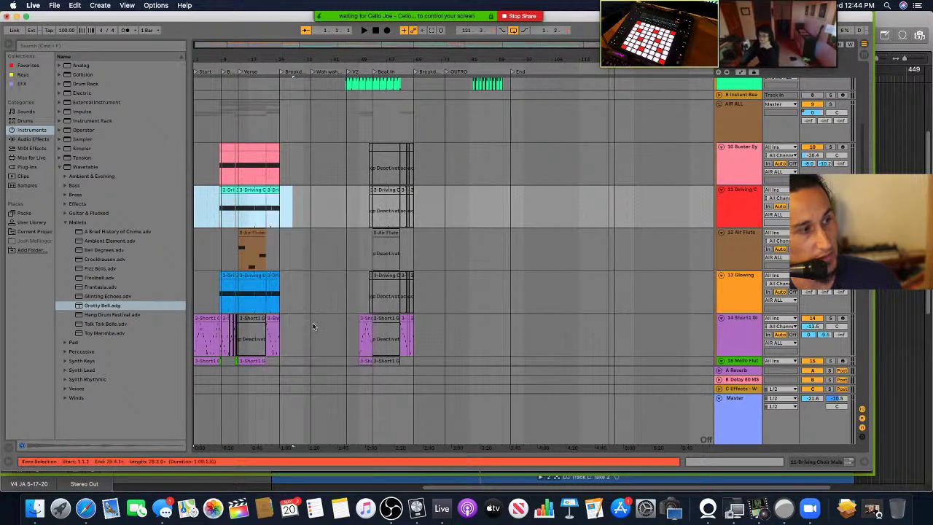
# Step: Color the Driving Choir track light green and deselect its clips
pyautogui.rightClick(742, 195)
pyautogui.click(789, 319)
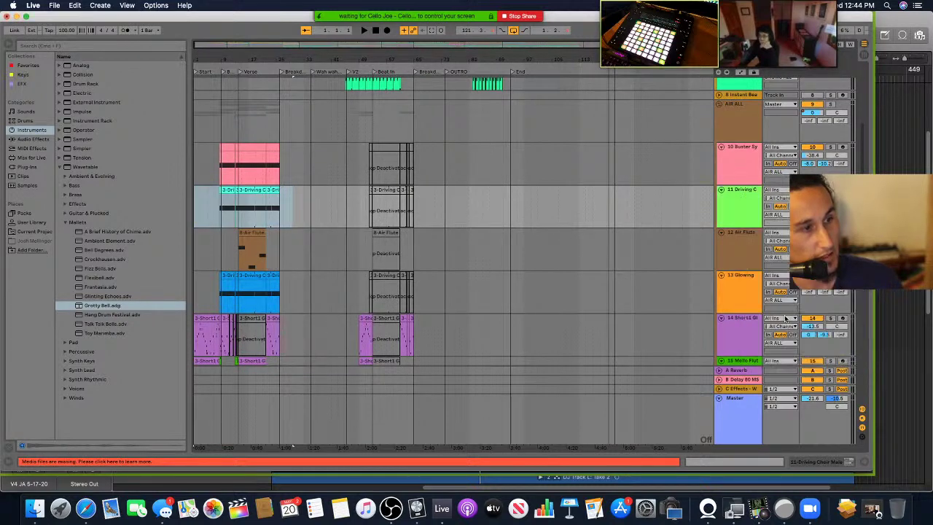
pyautogui.click(318, 256)
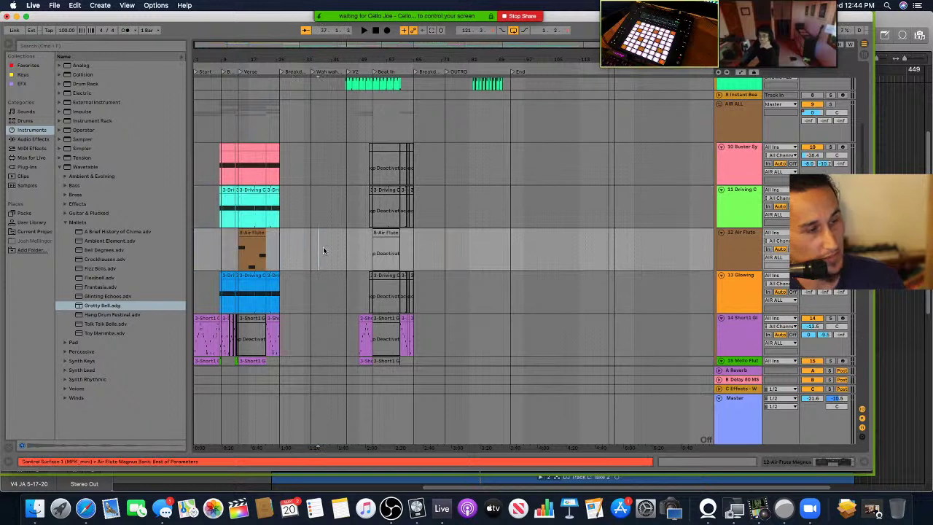
# Step: Play the arrangement from the start of the song
pyautogui.scroll(-3, 323, 252)
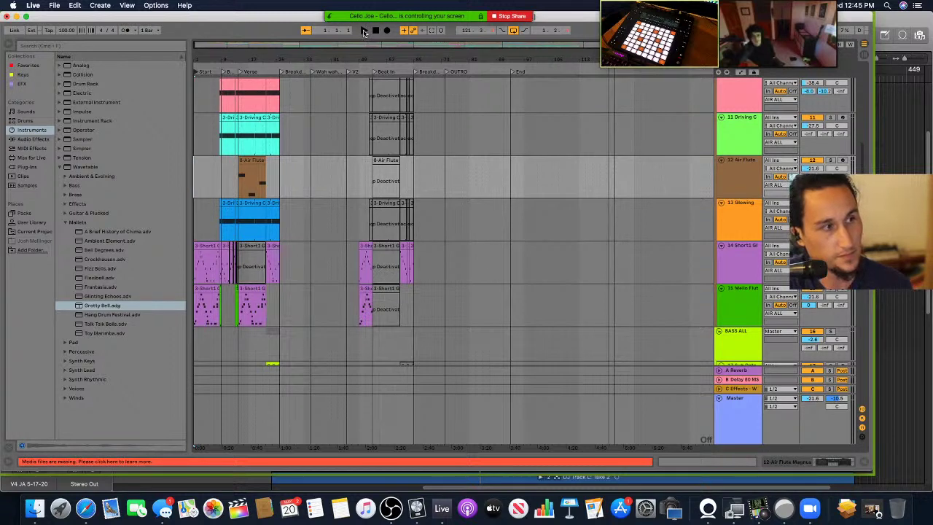
pyautogui.moveTo(363, 32)
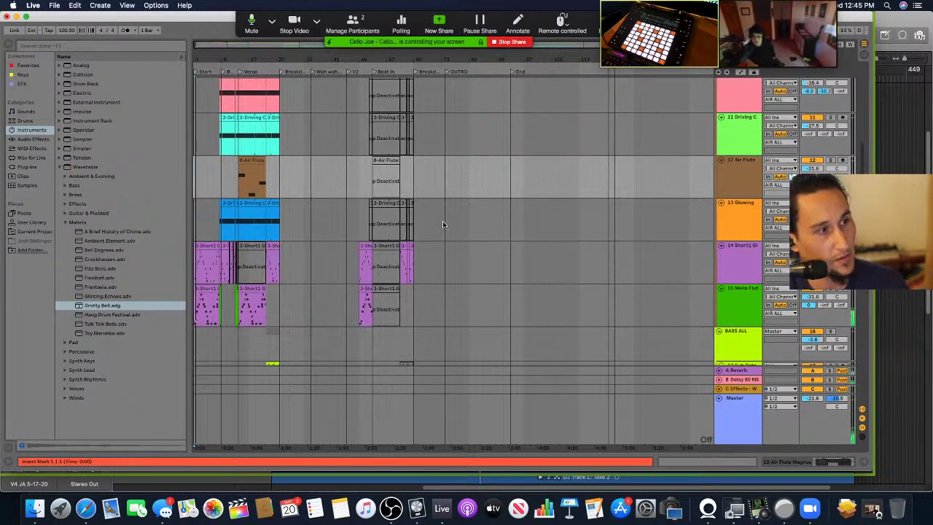
pyautogui.press('super+Tab')
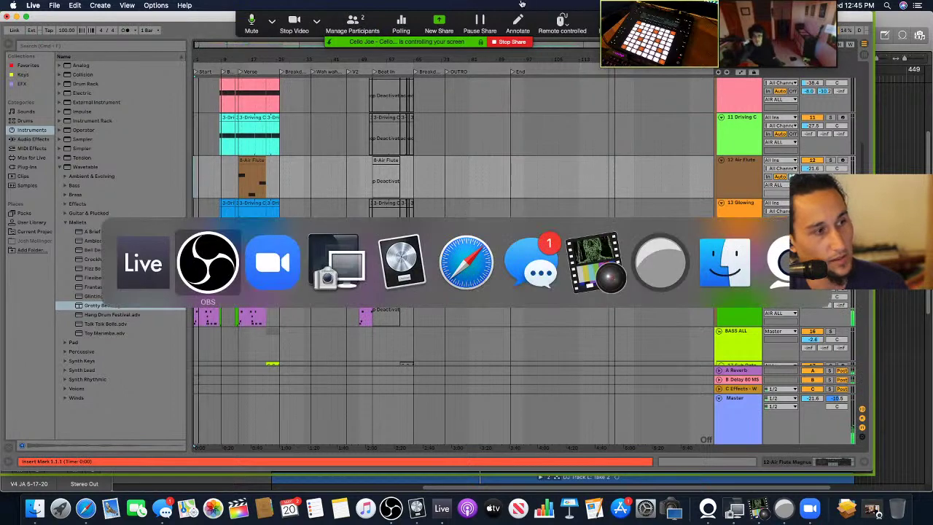
pyautogui.press('super+Tab')
pyautogui.press('super+Tab')
pyautogui.press('super+Tab')
pyautogui.press('super+Tab')
pyautogui.press('super+Tab')
pyautogui.press('super+Tab')
pyautogui.press('super+Tab')
pyautogui.press('super+Tab')
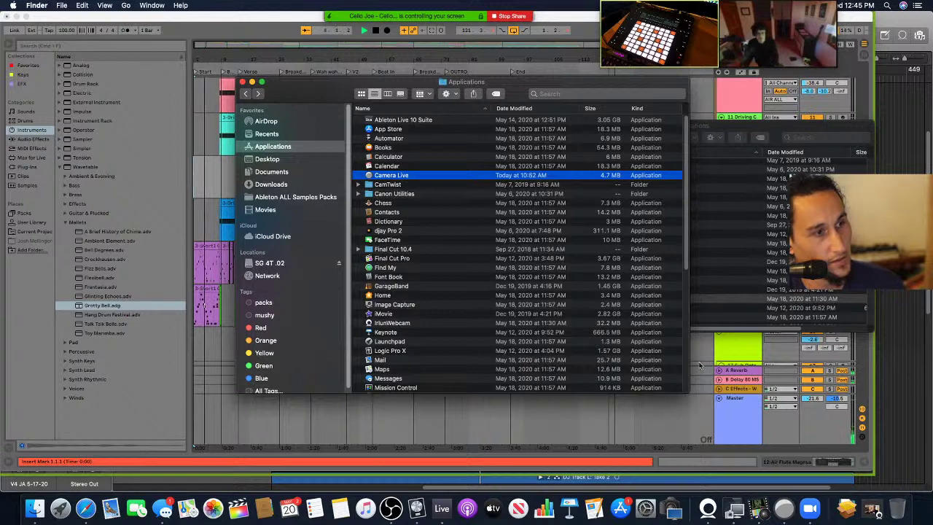
pyautogui.click(213, 182)
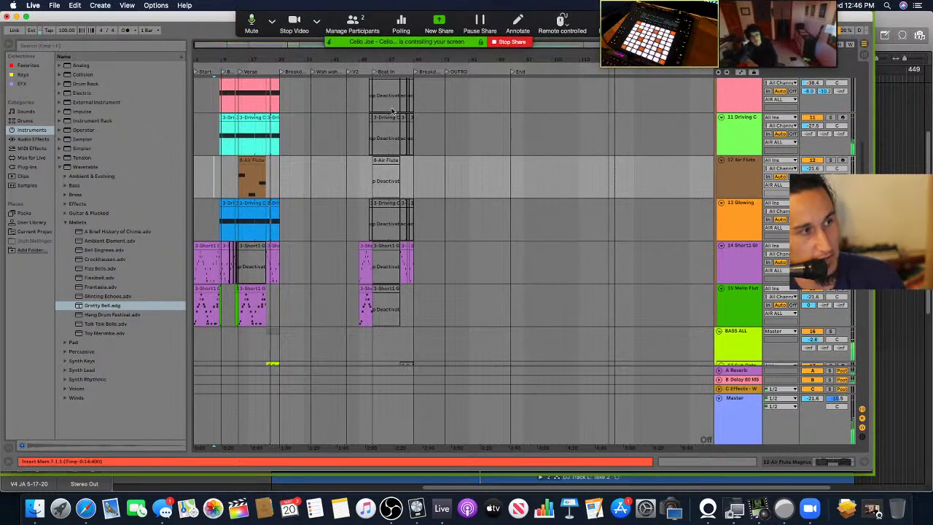
# Step: Set the insert marker on the Glowing Choir track in bar 7, just before its first clip, and play from there
pyautogui.click(440, 173)
pyautogui.click(429, 183)
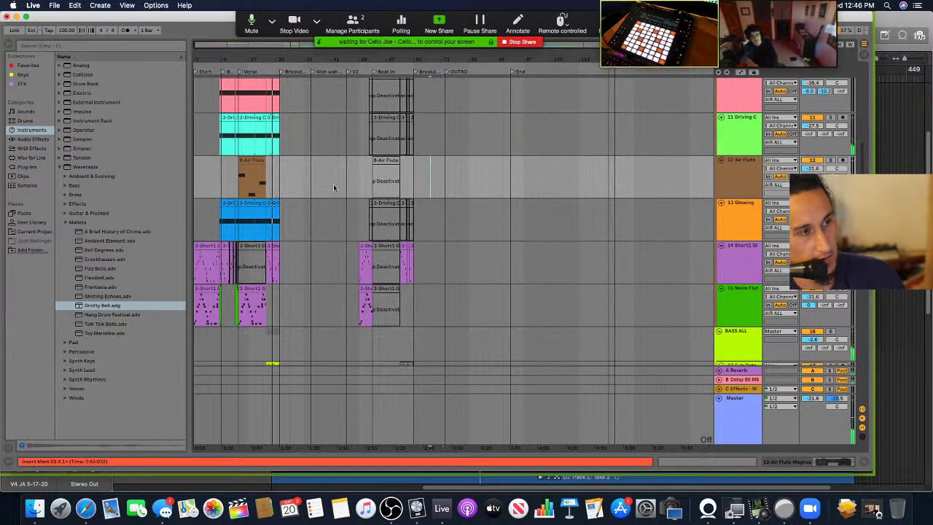
pyautogui.scroll(3, 278, 192)
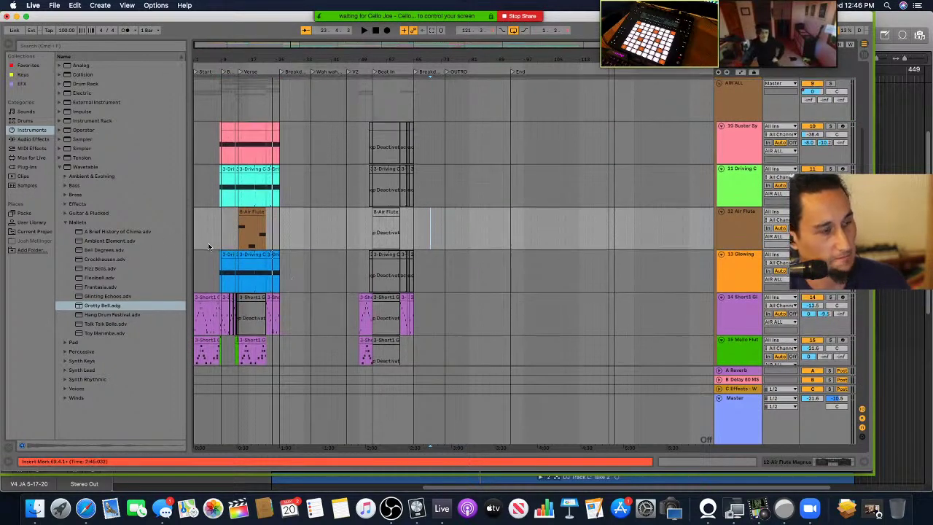
pyautogui.scroll(-3, 204, 236)
pyautogui.click(220, 213)
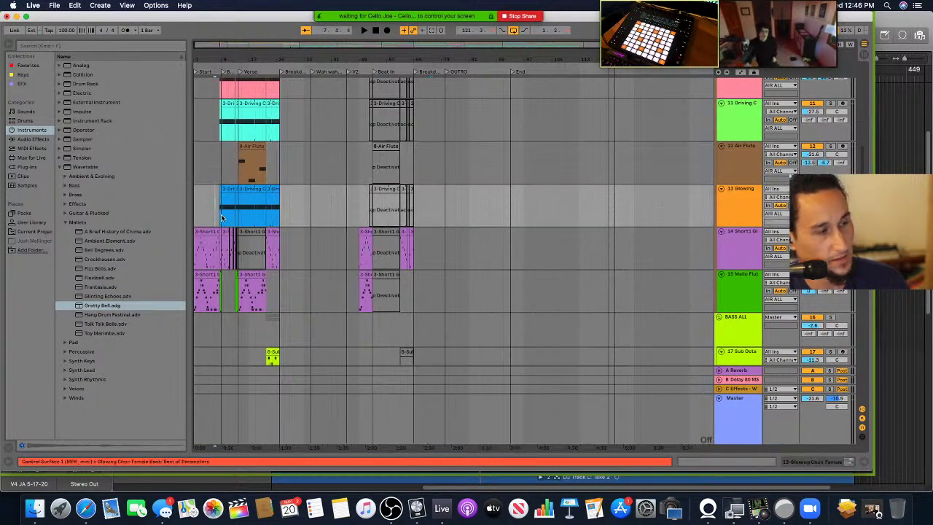
pyautogui.scroll(-2, 215, 219)
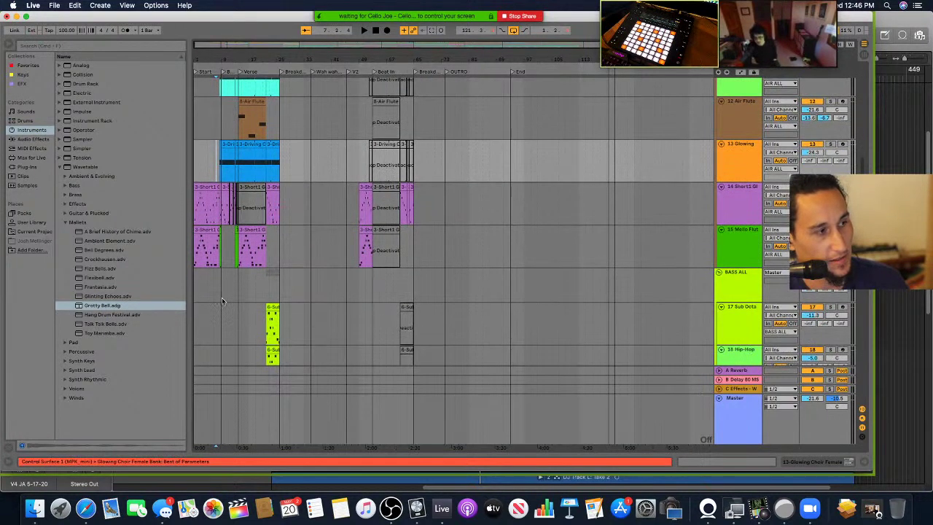
pyautogui.scroll(5, 221, 294)
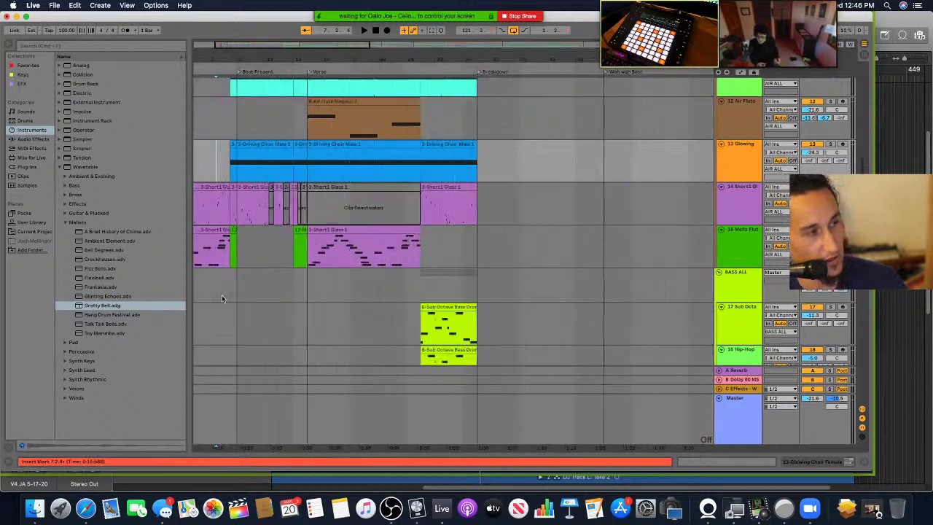
pyautogui.press('space')
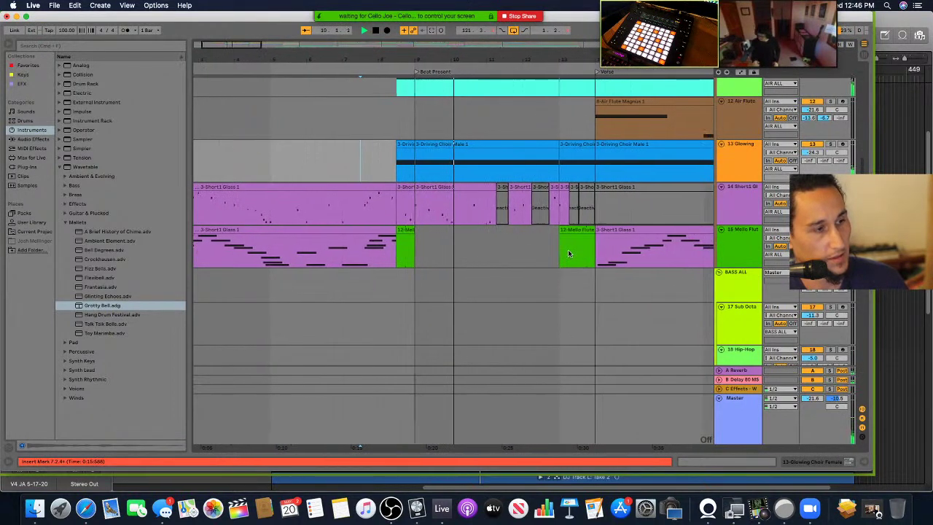
# Step: Examine the bass, cello, choir, flute and drum tracks around the Verse while the song plays
pyautogui.scroll(-2, 570, 253)
pyautogui.scroll(-2, 573, 254)
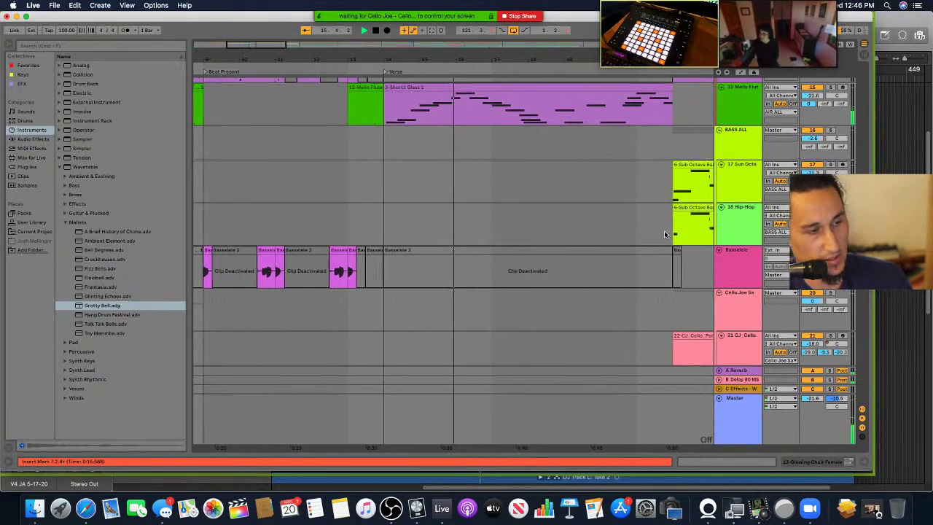
pyautogui.scroll(-3, 663, 240)
pyautogui.scroll(6, 663, 247)
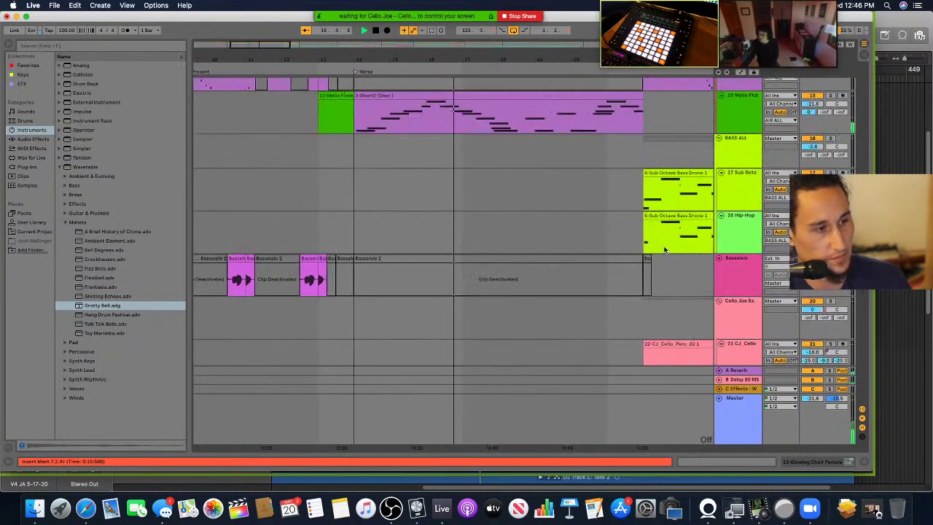
pyautogui.scroll(5, 664, 251)
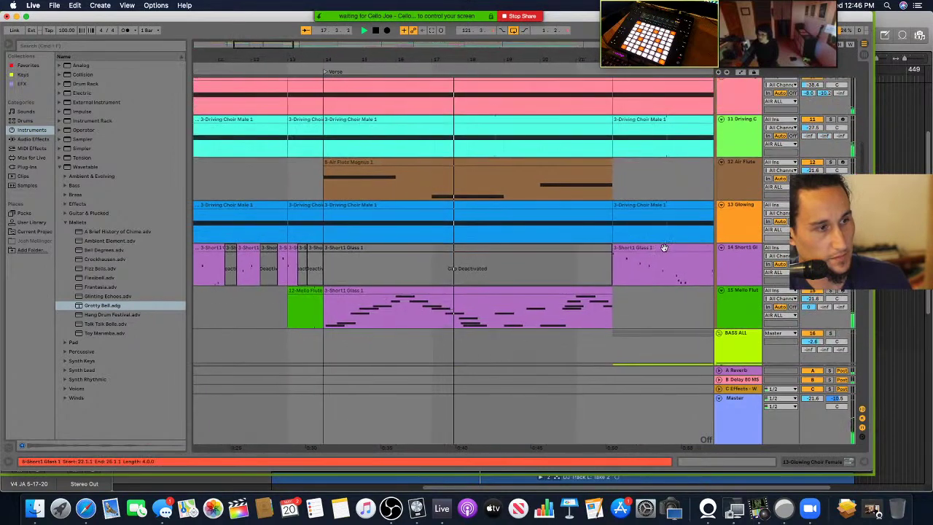
pyautogui.scroll(3, 664, 252)
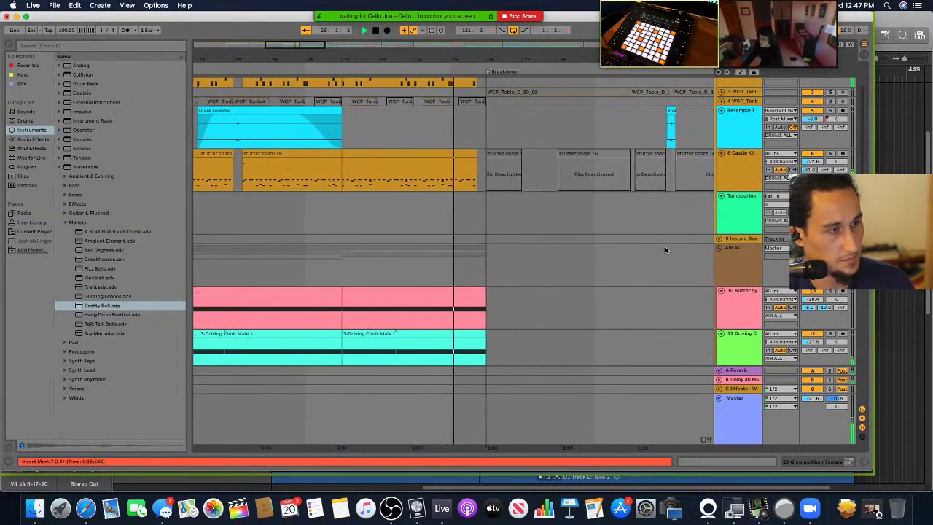
# Step: Set the insert marker on the Tambourine track at bar 22 and play the section leading into the Breakdown
pyautogui.click(333, 213)
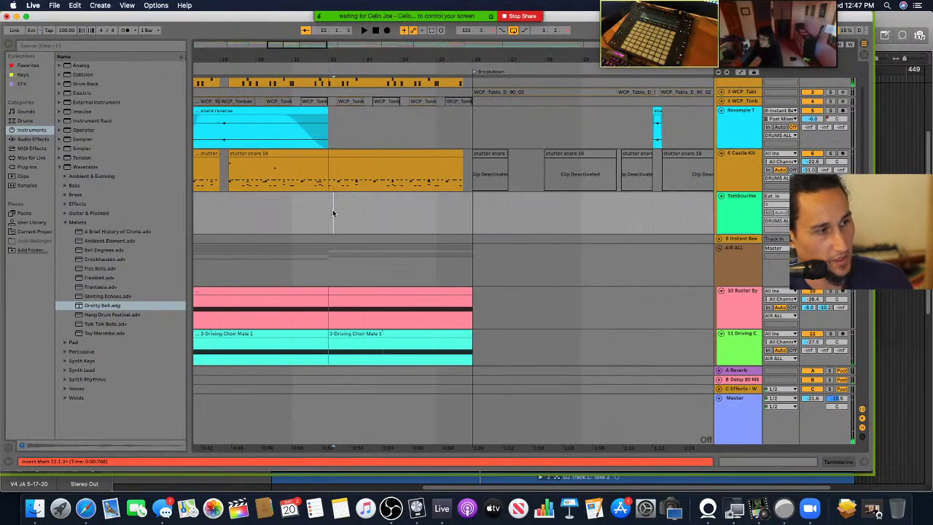
pyautogui.click(329, 215)
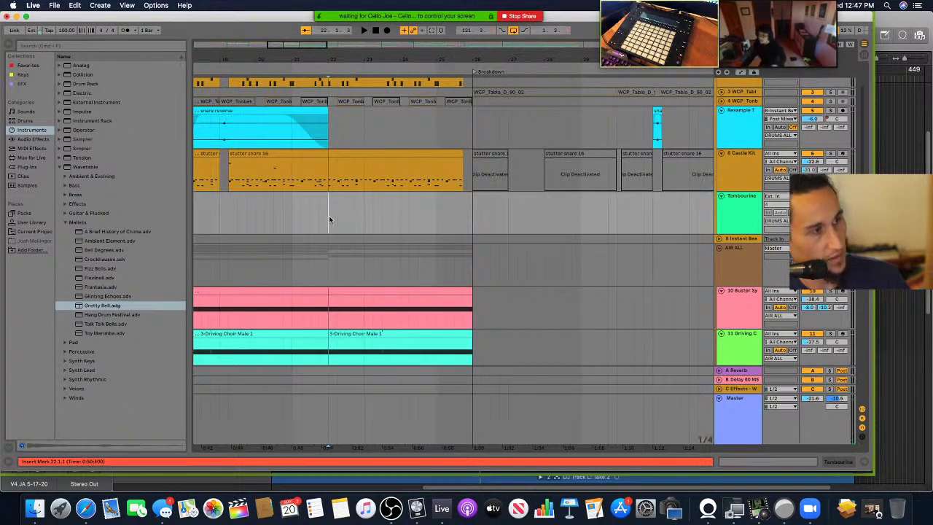
pyautogui.press('space')
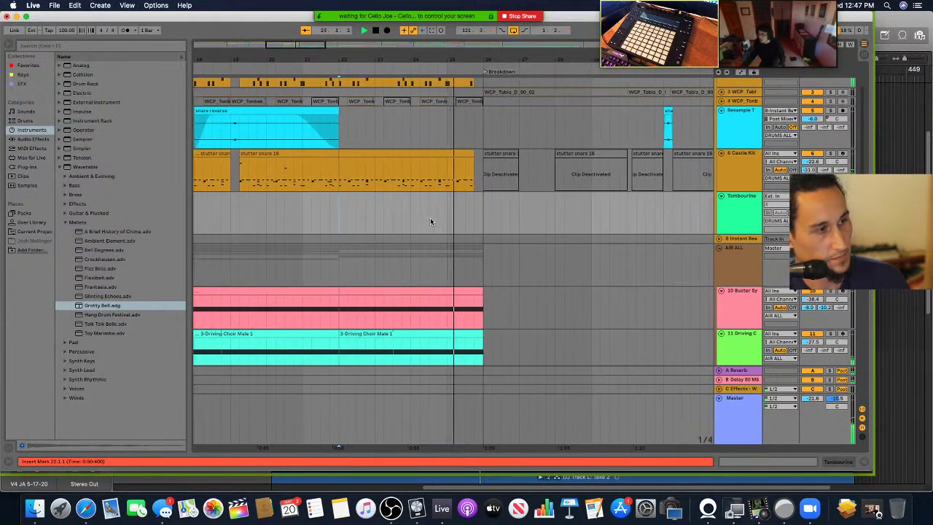
# Step: Stop playback and add a locator at bar 24, two bars before the Breakdown
pyautogui.press('space')
pyautogui.click(393, 226)
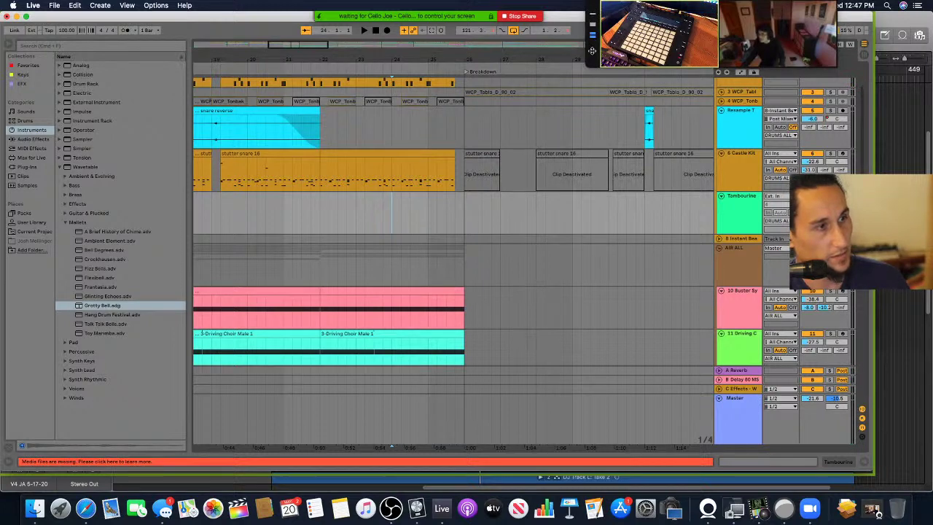
pyautogui.moveTo(591, 51); pyautogui.dragTo(819, 167)
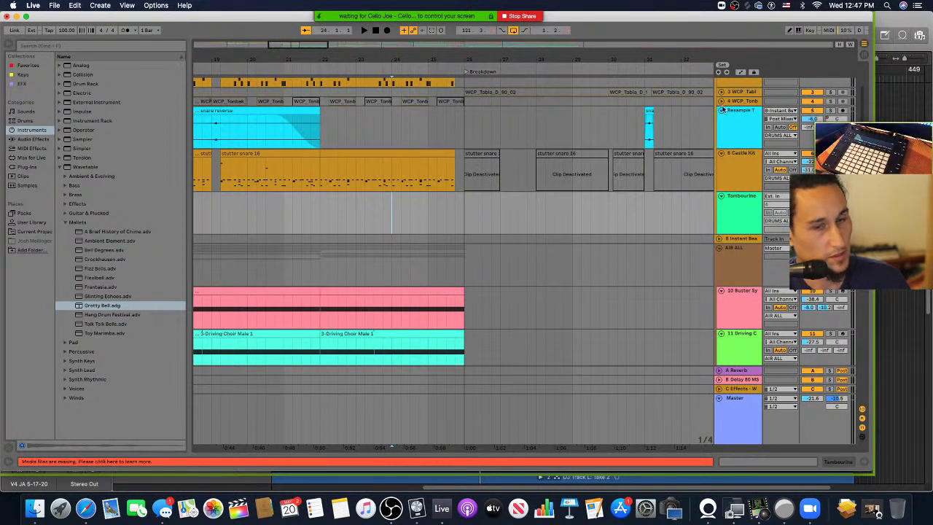
pyautogui.moveTo(871, 115)
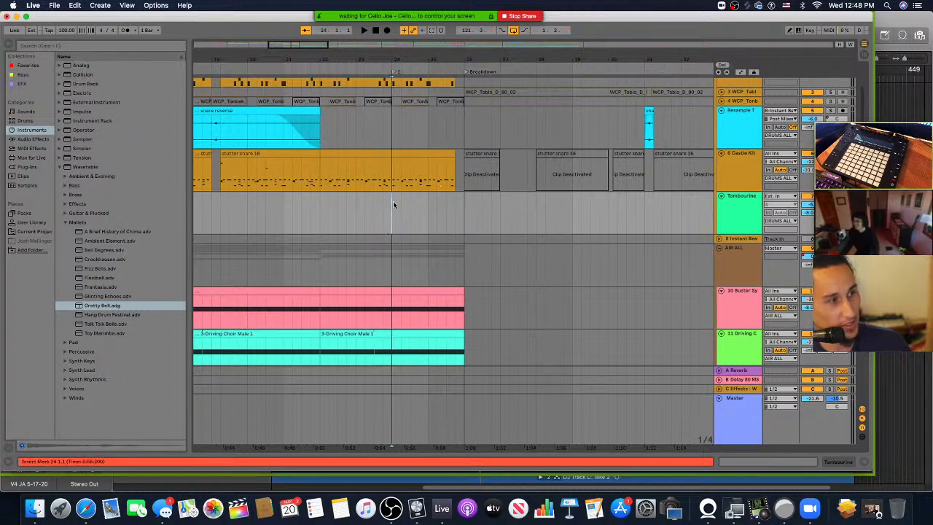
# Step: Loop bars 24 to 26 up to the Breakdown, and set the insert marker at bar 24 on the Tambourine track
pyautogui.moveTo(395, 123); pyautogui.dragTo(450, 128)
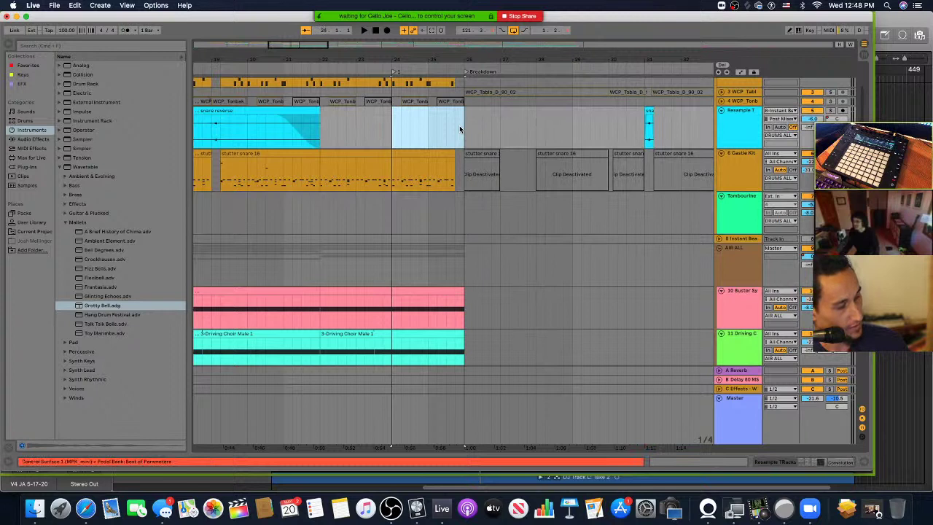
pyautogui.press('super+l')
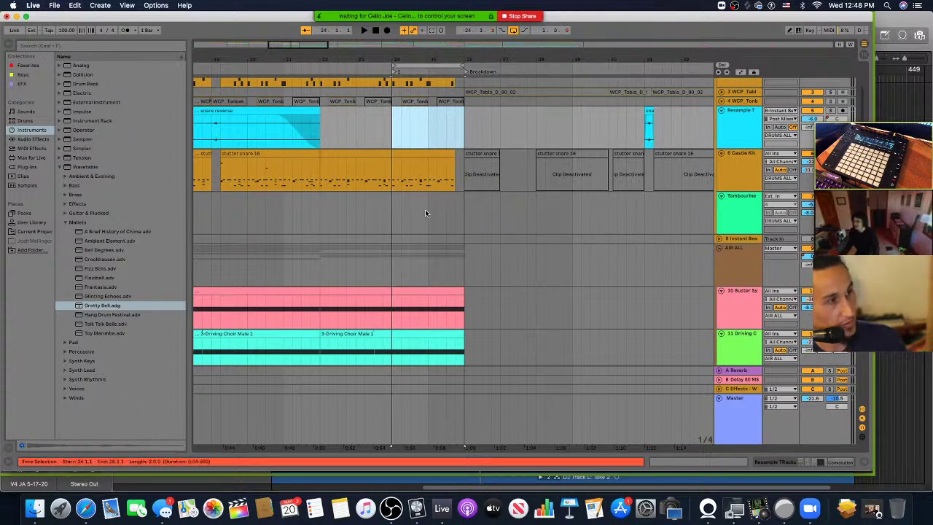
pyautogui.click(394, 222)
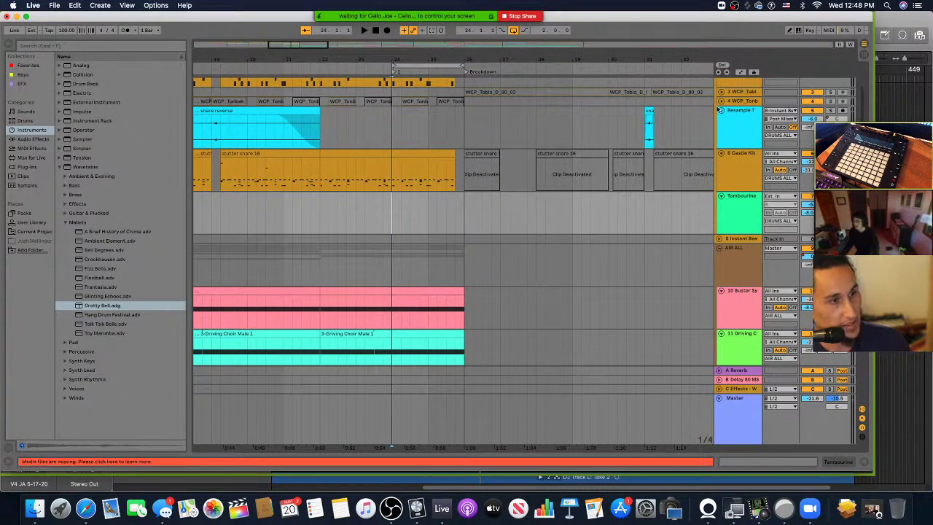
# Step: Collapse the drums, air, bass, Basselele, cello samples and LIVE ALL tracks, and set the insert marker at bar 24 on the Video track
pyautogui.scroll(3, 727, 186)
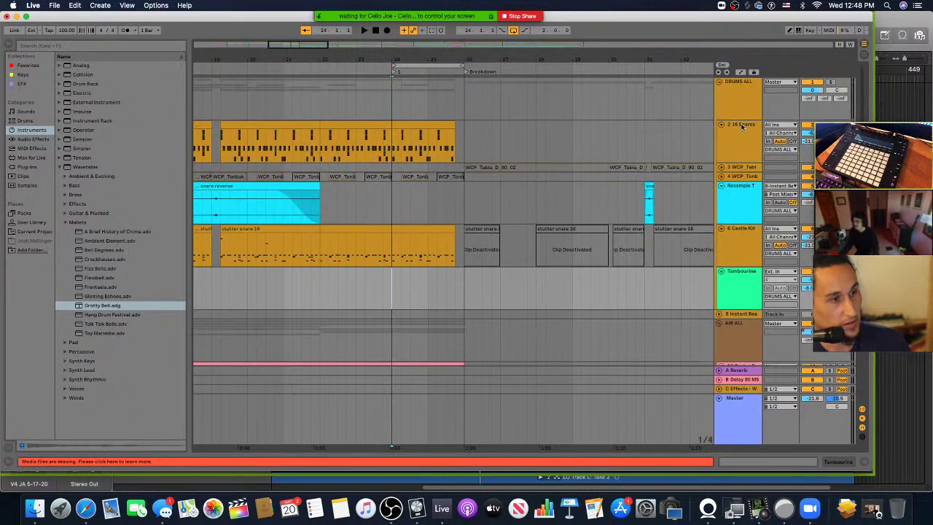
pyautogui.click(719, 82)
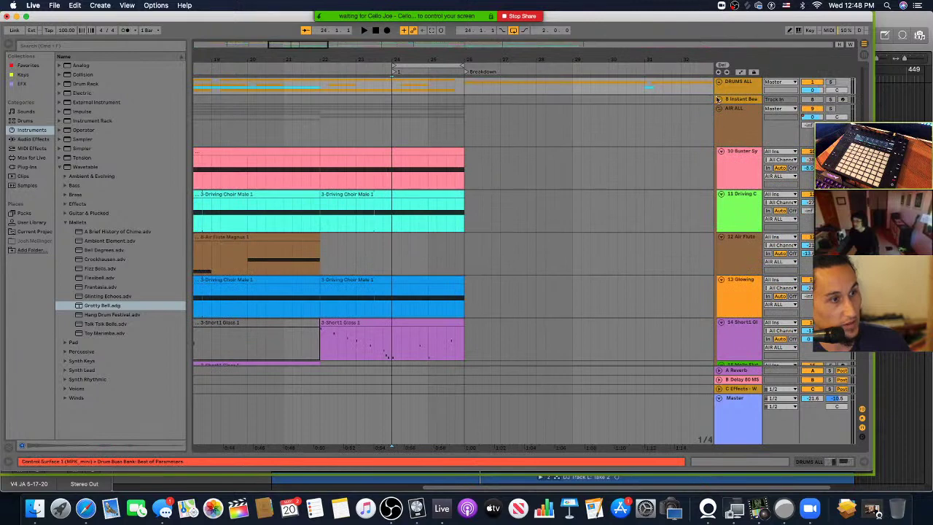
pyautogui.click(719, 109)
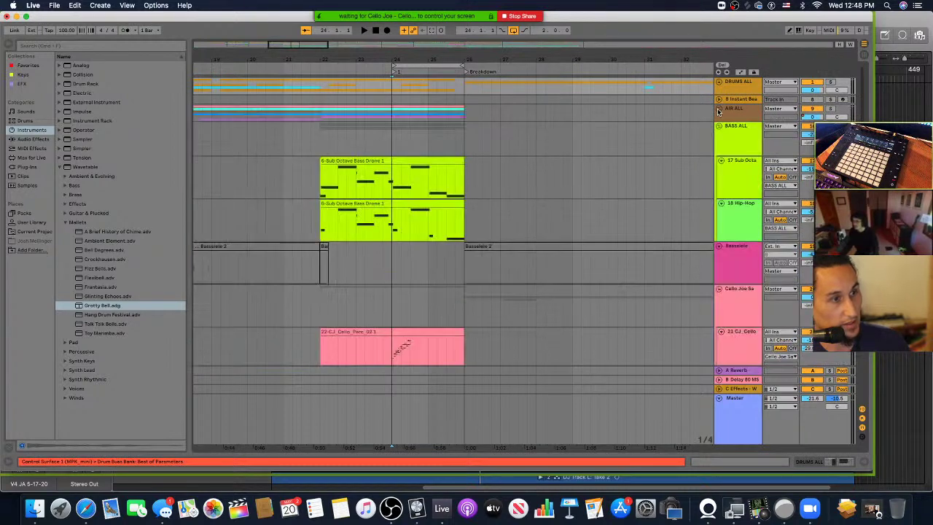
pyautogui.click(719, 126)
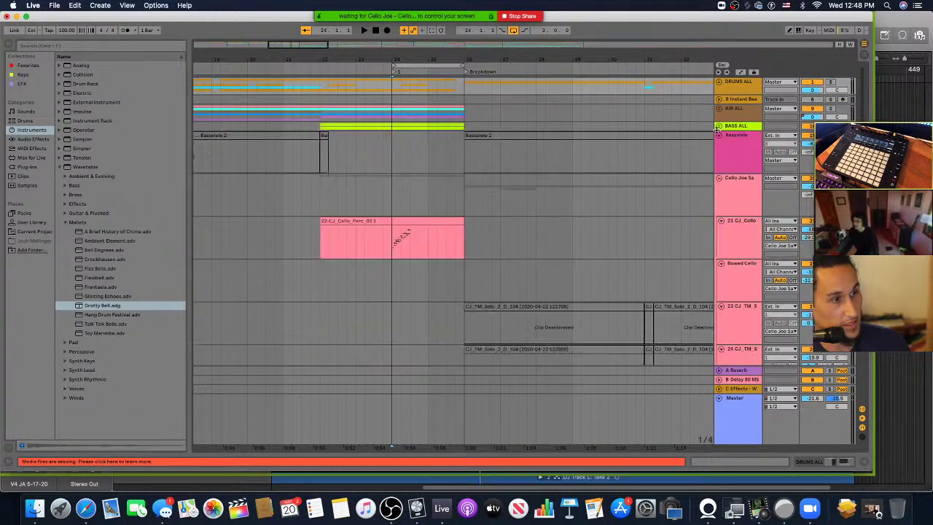
pyautogui.click(718, 136)
pyautogui.click(718, 145)
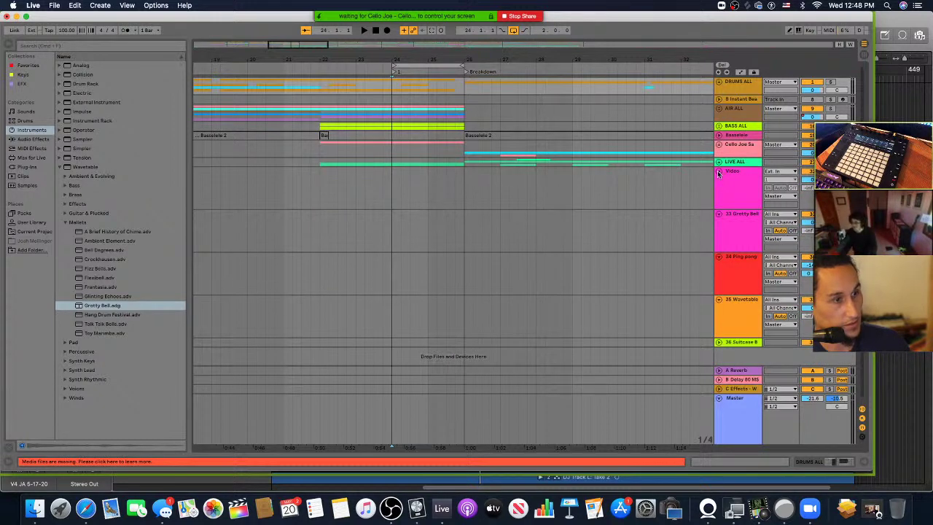
pyautogui.click(390, 192)
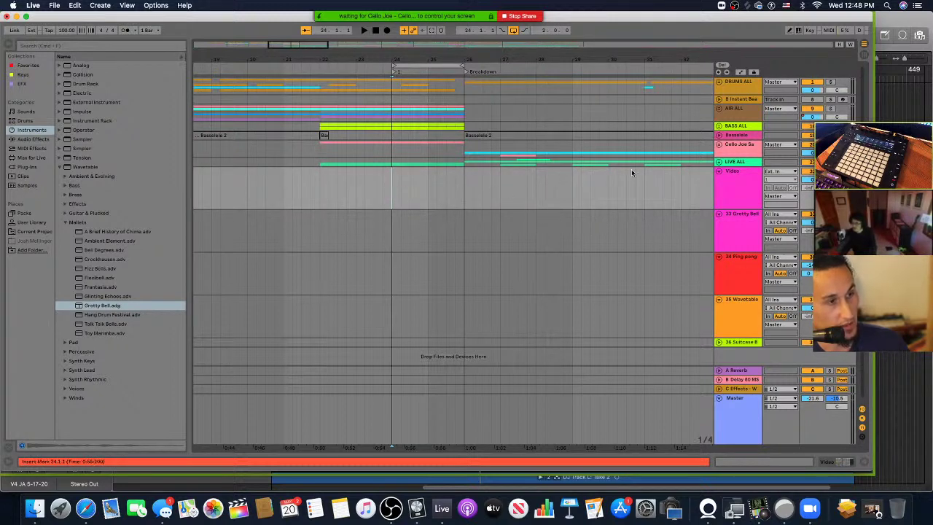
# Step: Insert a new audio track directly below the LIVE ALL group
pyautogui.click(738, 162)
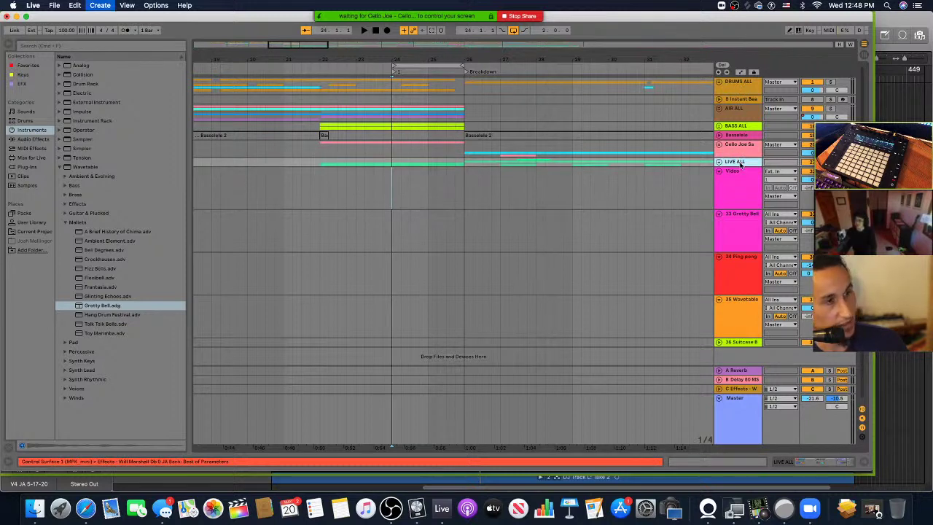
pyautogui.press('super+t')
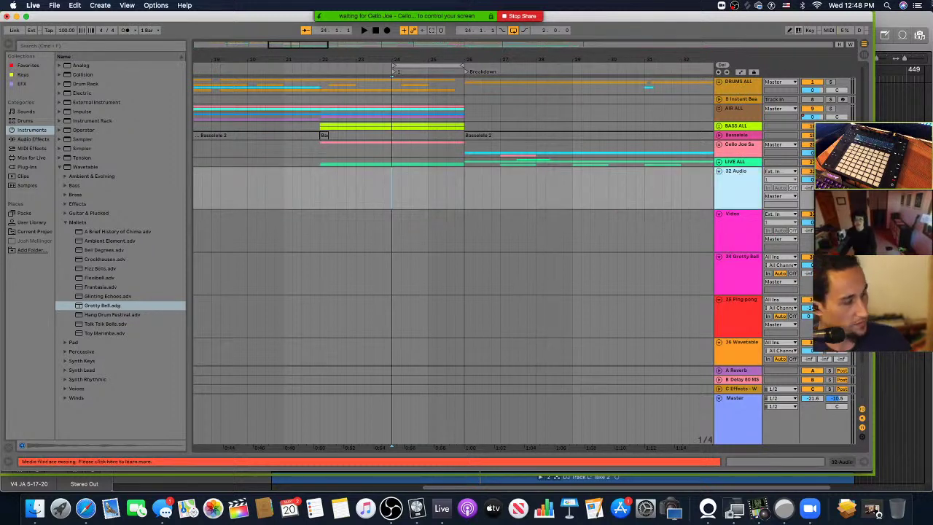
pyautogui.press('super+r')
pyautogui.write('resap')
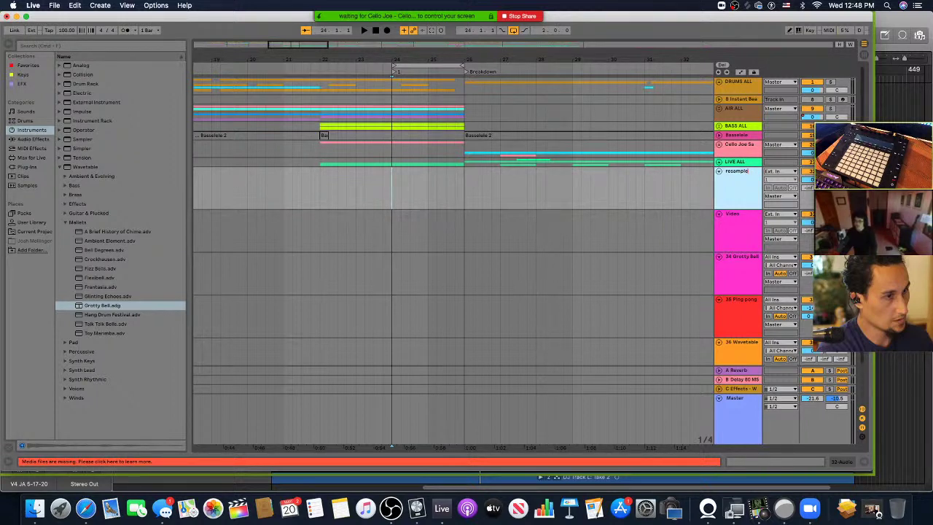
pyautogui.press('Escape')
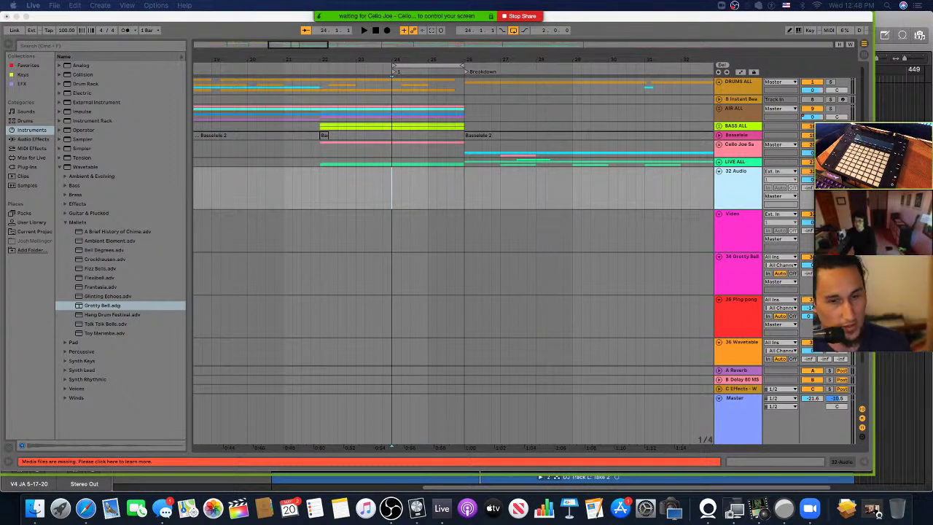
pyautogui.press('super+Tab')
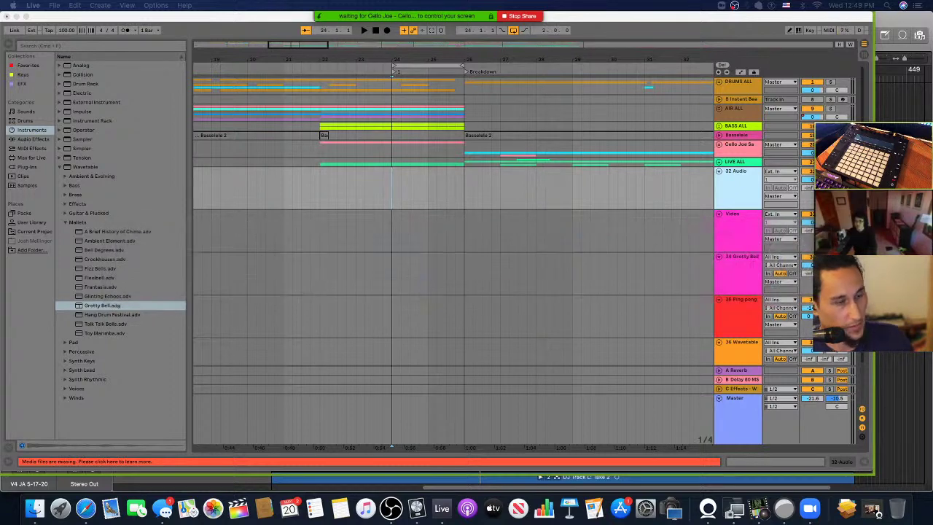
pyautogui.press('super+Tab')
pyautogui.press('super+Tab')
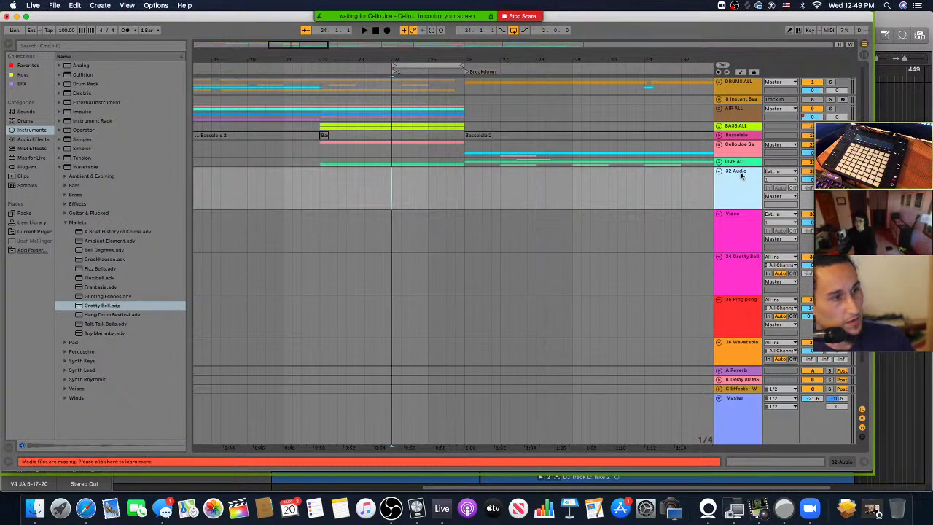
# Step: Name the new audio track "resample" and look through its audio input sources
pyautogui.press('super+r')
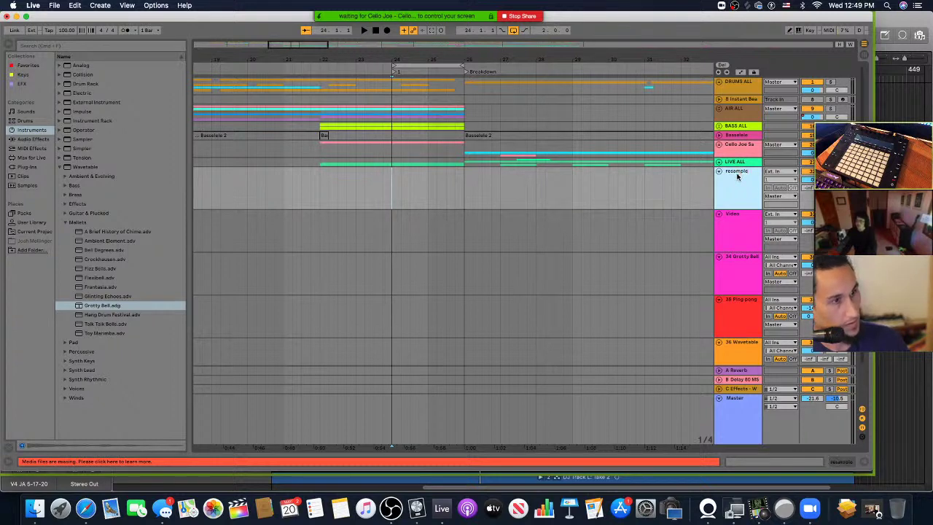
pyautogui.click(786, 172)
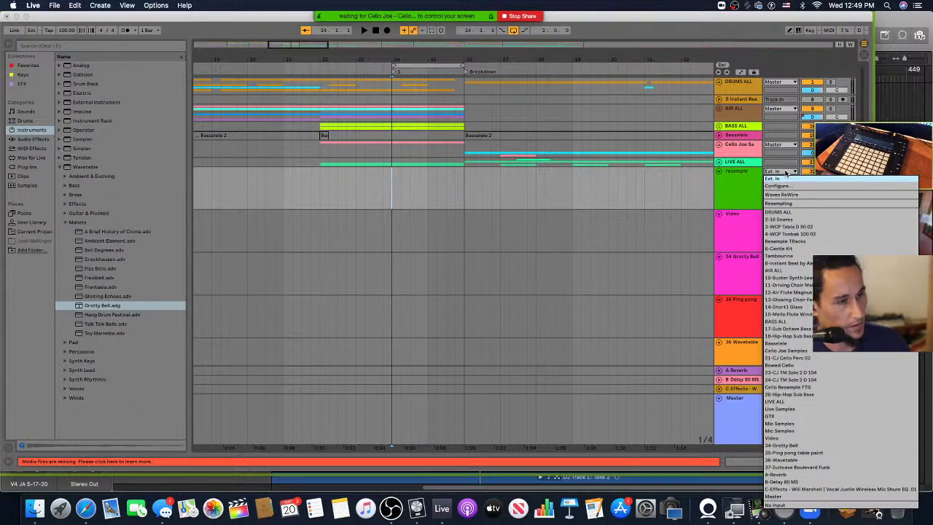
pyautogui.click(785, 172)
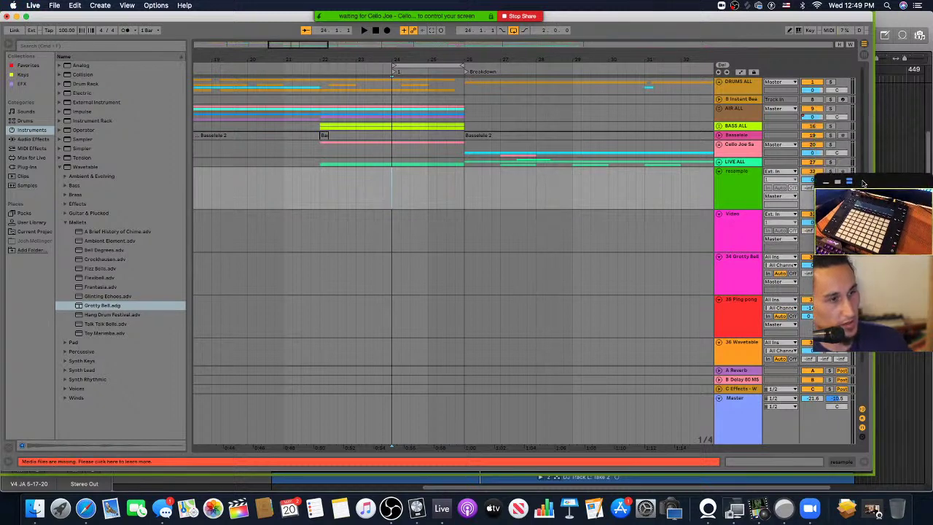
# Step: Route the audio output of all tracks and groups from DRUMS ALL through LIVE ALL to the resample track
pyautogui.click(734, 163)
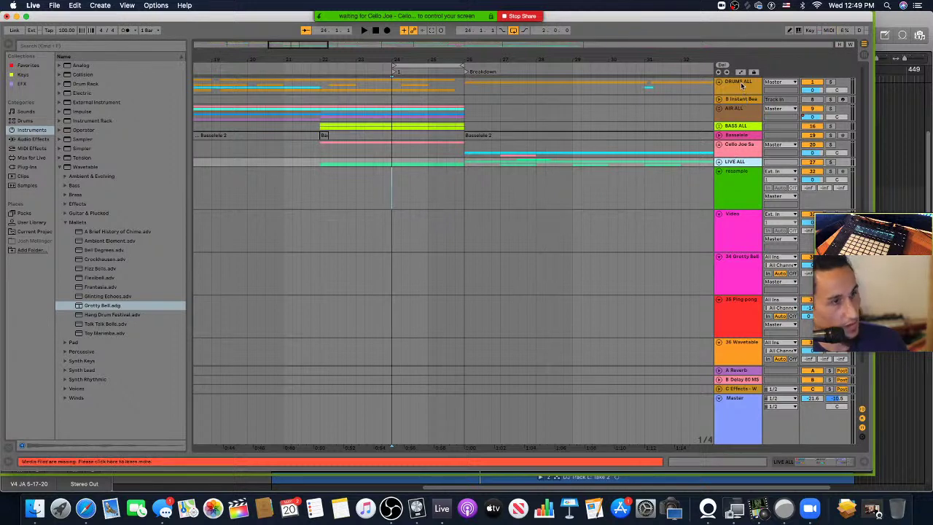
pyautogui.click(742, 85)
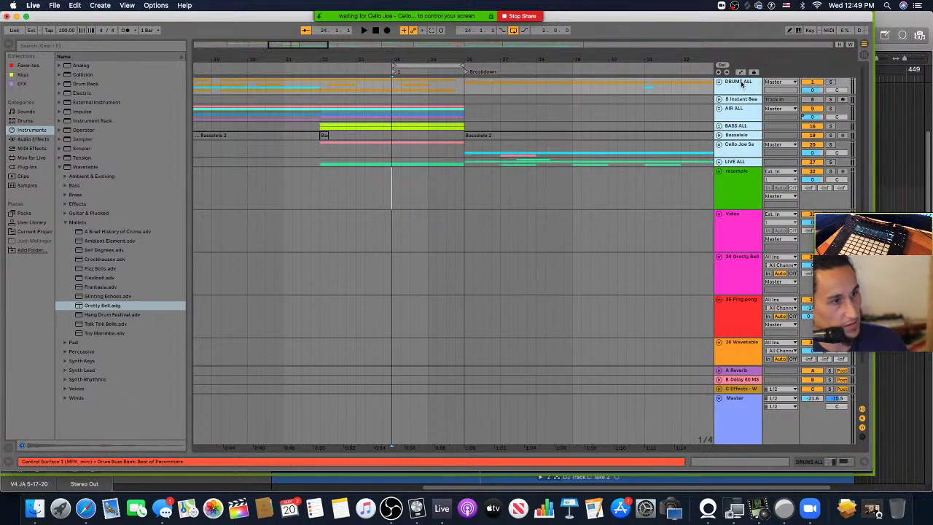
pyautogui.click(780, 145)
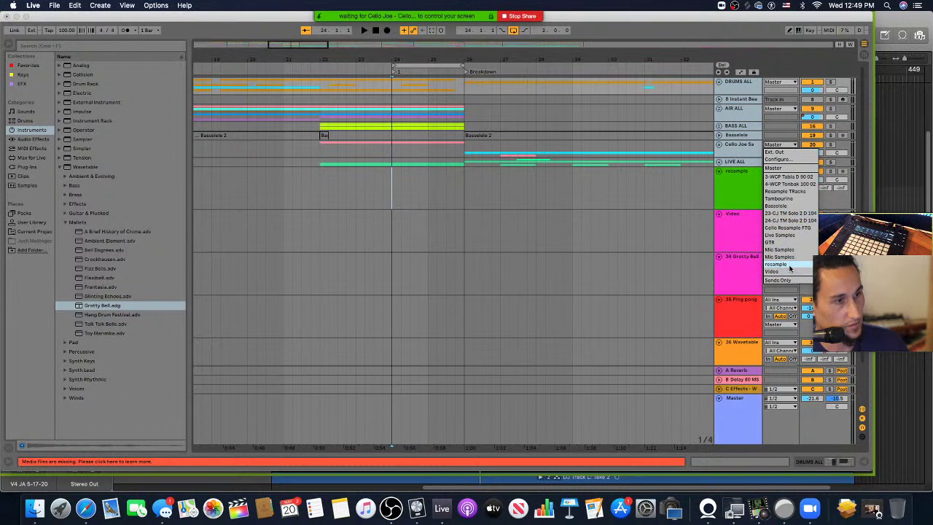
pyautogui.click(789, 265)
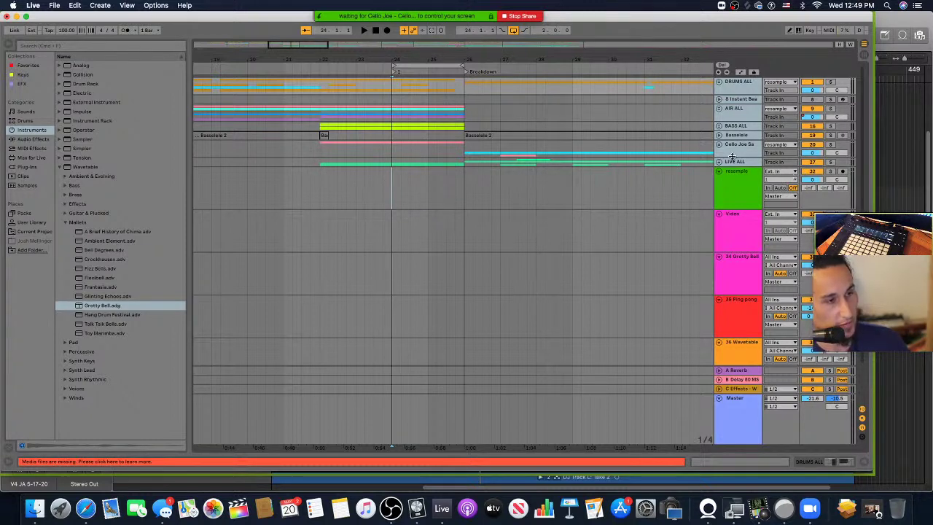
# Step: Arm and solo the resample track with monitoring set to Auto, playing the loop from bar 24
pyautogui.click(842, 171)
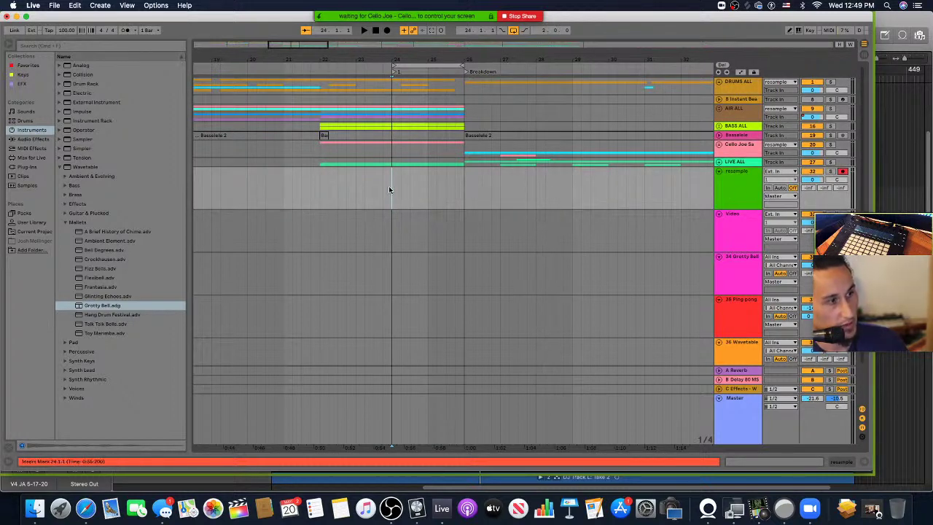
pyautogui.press('space')
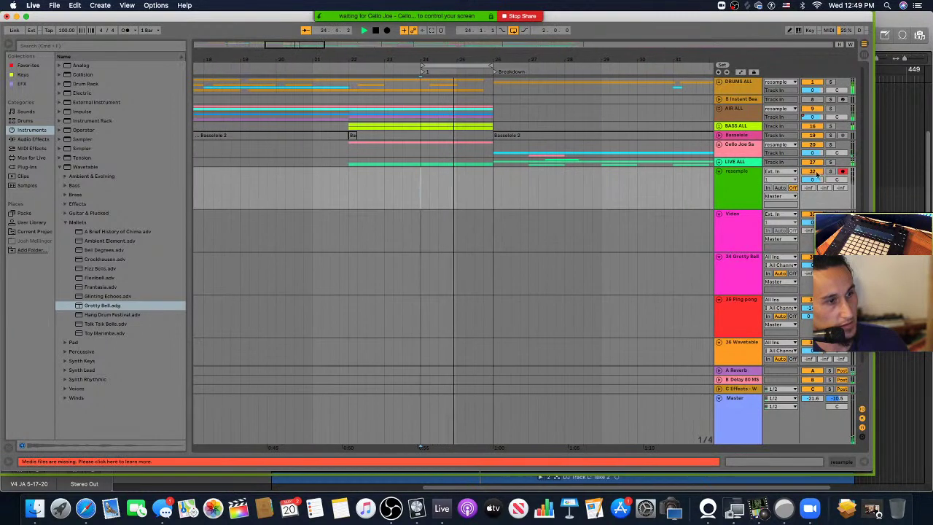
pyautogui.click(780, 188)
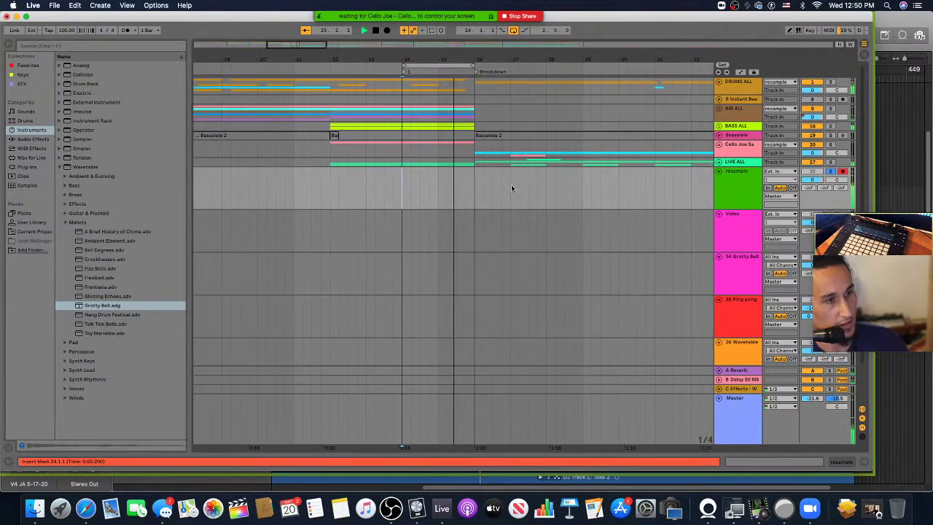
# Step: Record the looped bars 24 to 26 onto the resample track, and stop playback
pyautogui.click(388, 30)
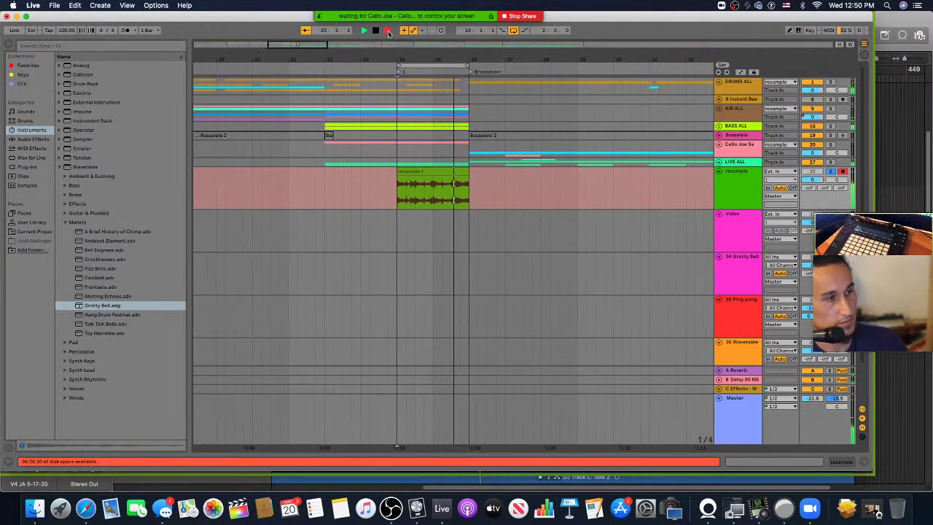
pyautogui.click(388, 34)
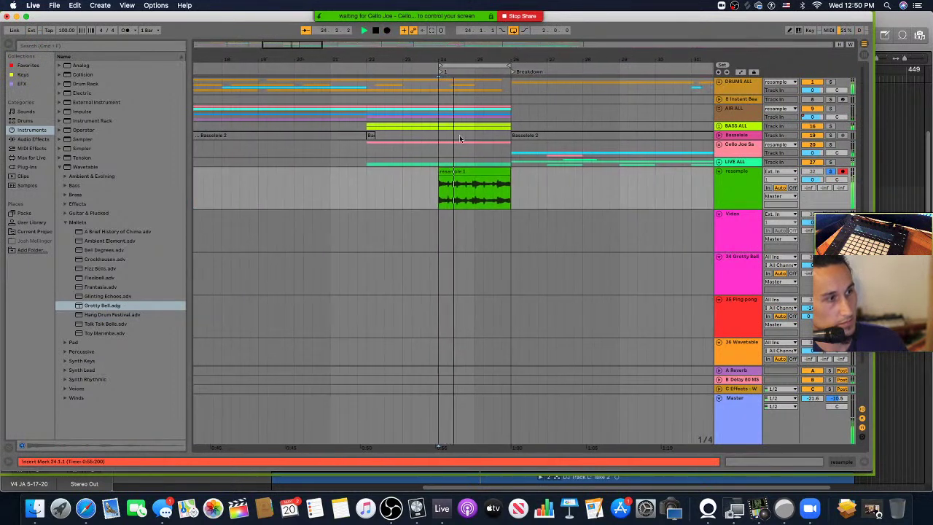
pyautogui.rightClick(472, 171)
pyautogui.press('Escape')
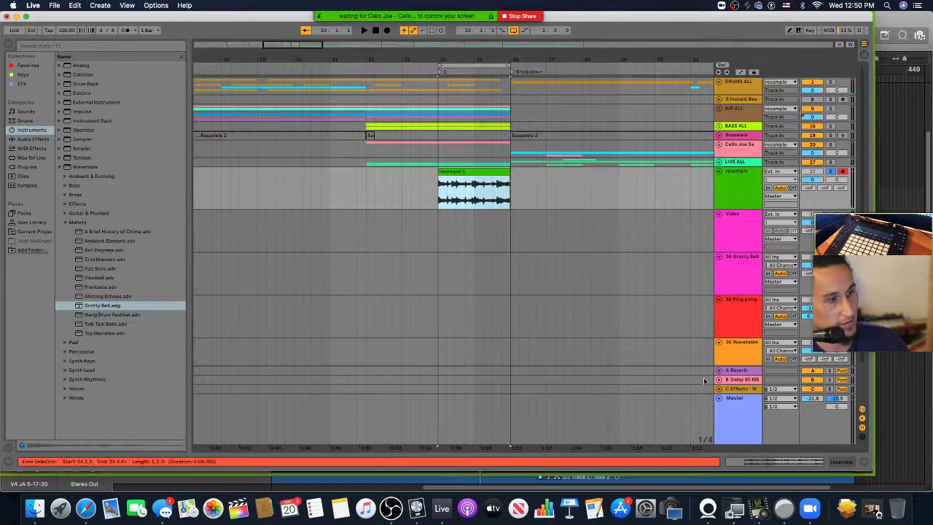
# Step: Show the recorded resample clip's details and extend its end past the Breakdown locator to 26.4
pyautogui.click(790, 460)
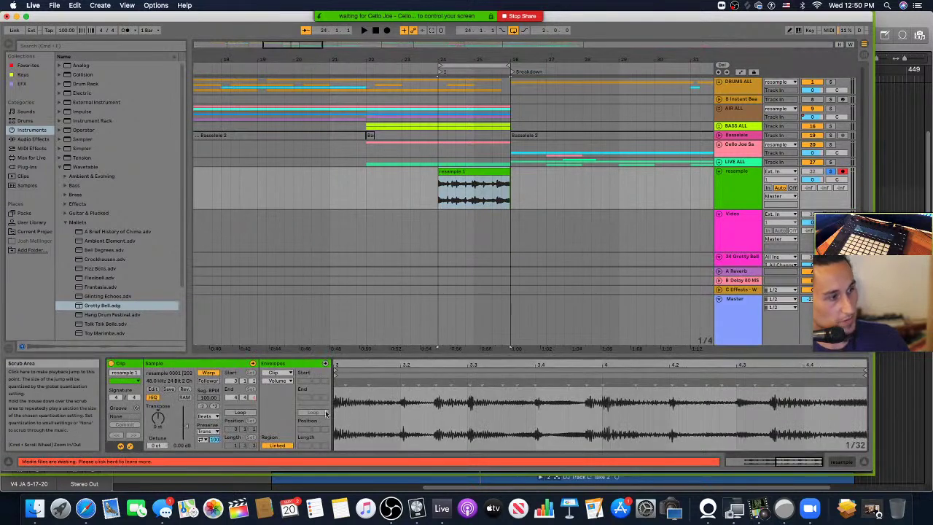
pyautogui.click(187, 392)
pyautogui.click(465, 171)
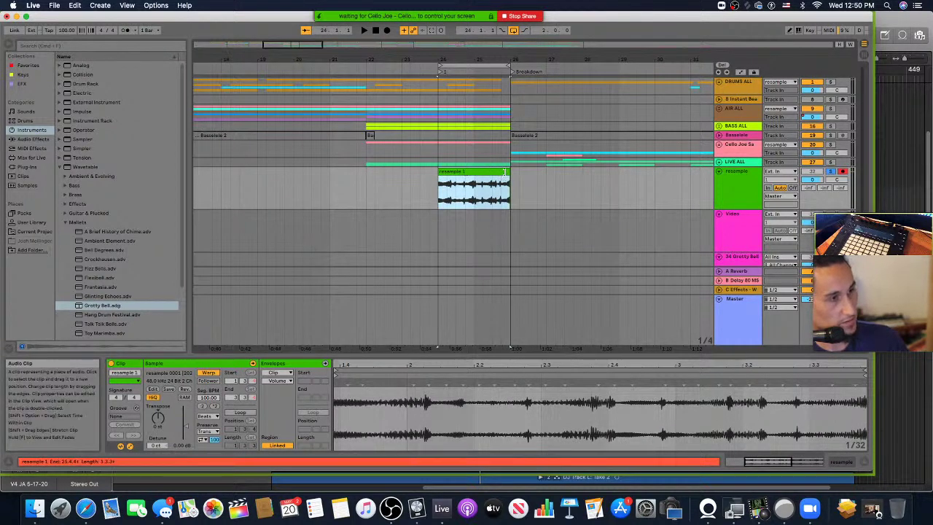
pyautogui.moveTo(504, 171); pyautogui.dragTo(509, 171)
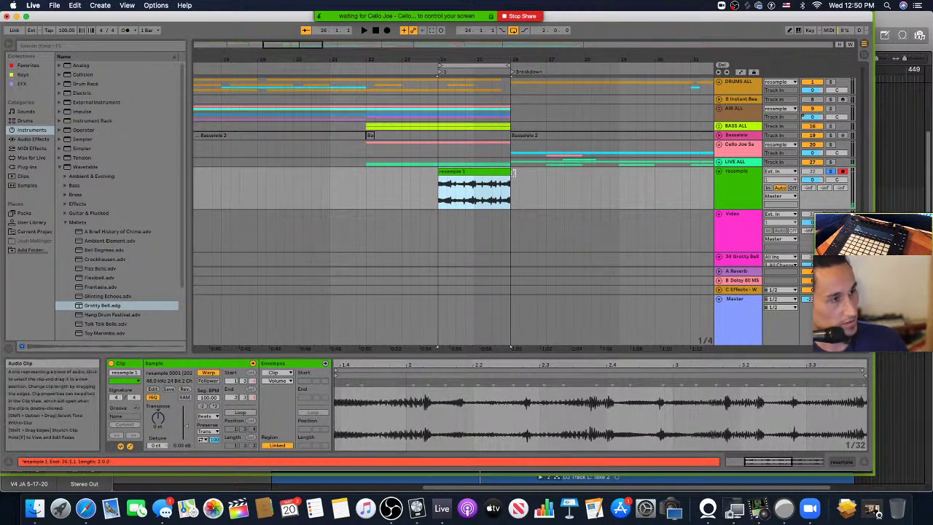
pyautogui.moveTo(510, 174); pyautogui.dragTo(535, 172)
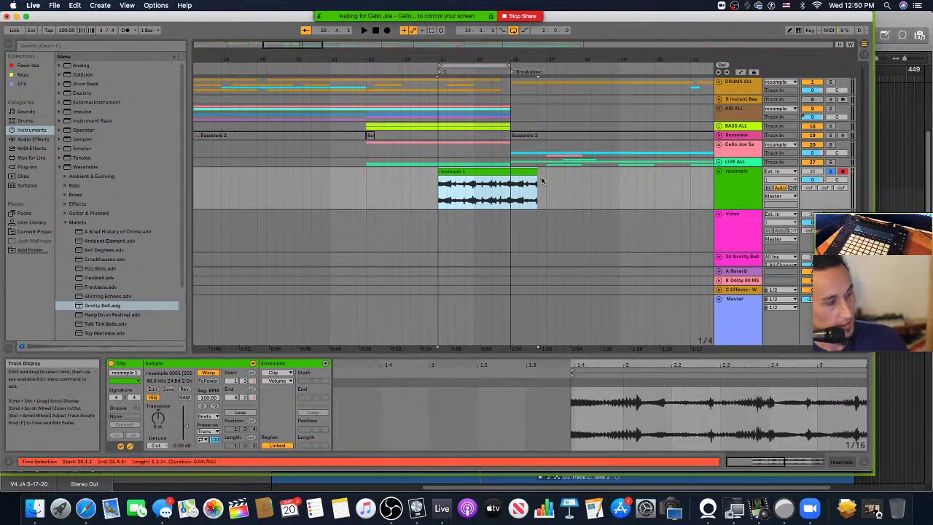
# Step: Stretch the reversed resample clip to four bars and move it to start at bar 28 on the resample track
pyautogui.click(440, 202)
pyautogui.press('space')
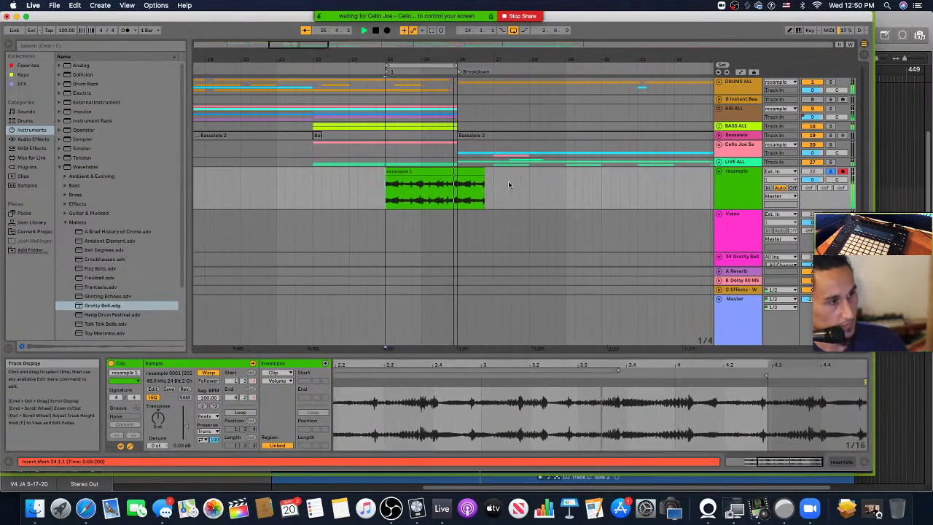
pyautogui.moveTo(477, 173); pyautogui.dragTo(526, 172)
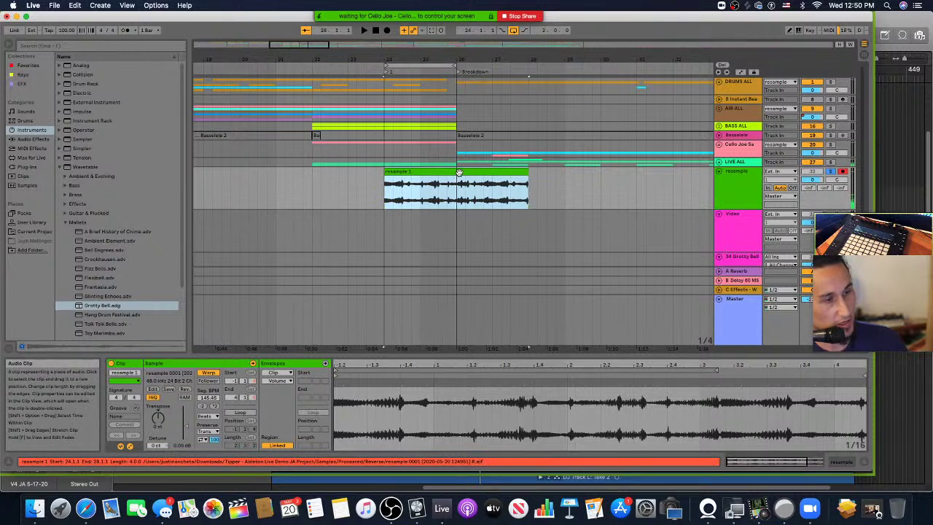
pyautogui.click(386, 199)
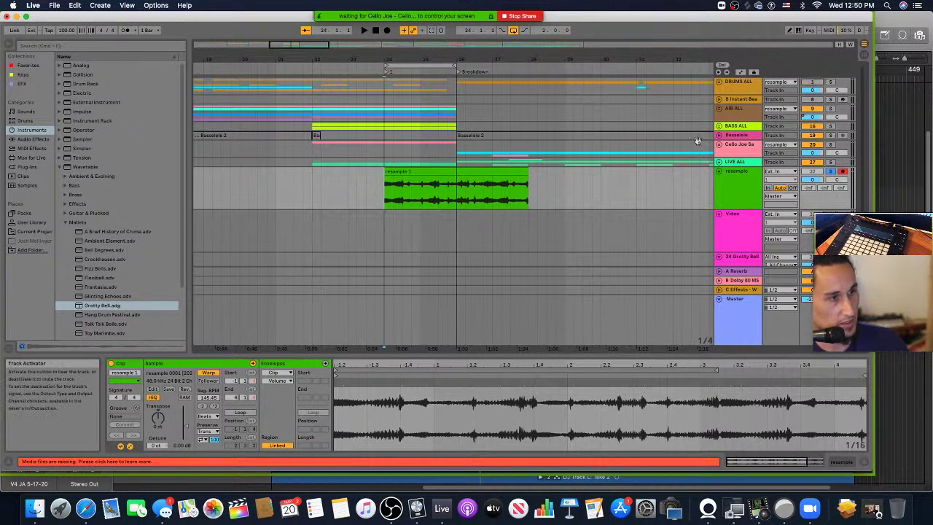
pyautogui.moveTo(398, 179); pyautogui.dragTo(544, 181)
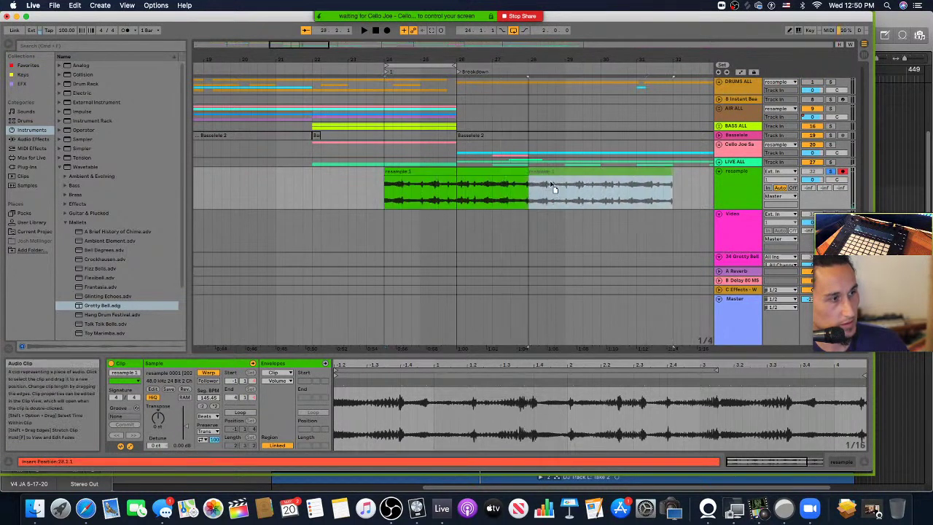
# Step: Record bars 24 to 26 onto the resample track while the loop plays, and stop playback
pyautogui.click(384, 182)
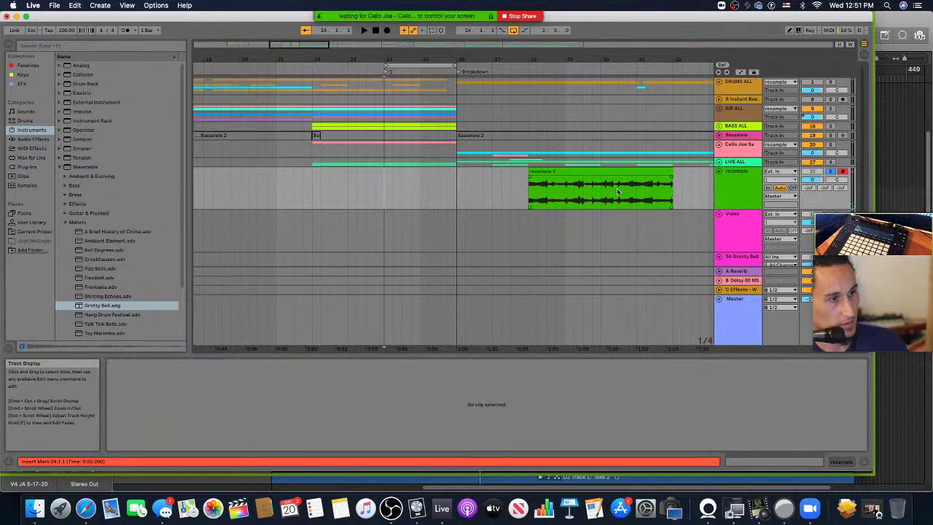
pyautogui.press('space')
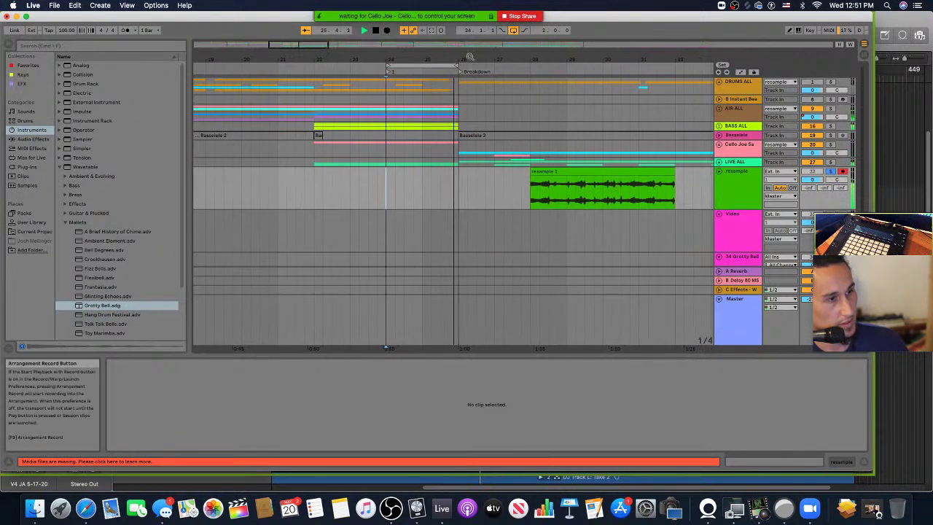
pyautogui.click(388, 30)
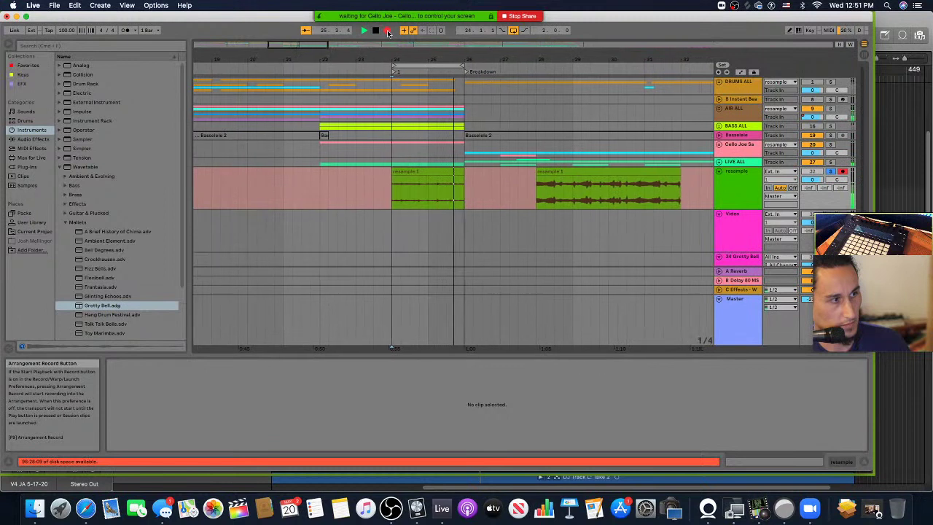
pyautogui.press('space')
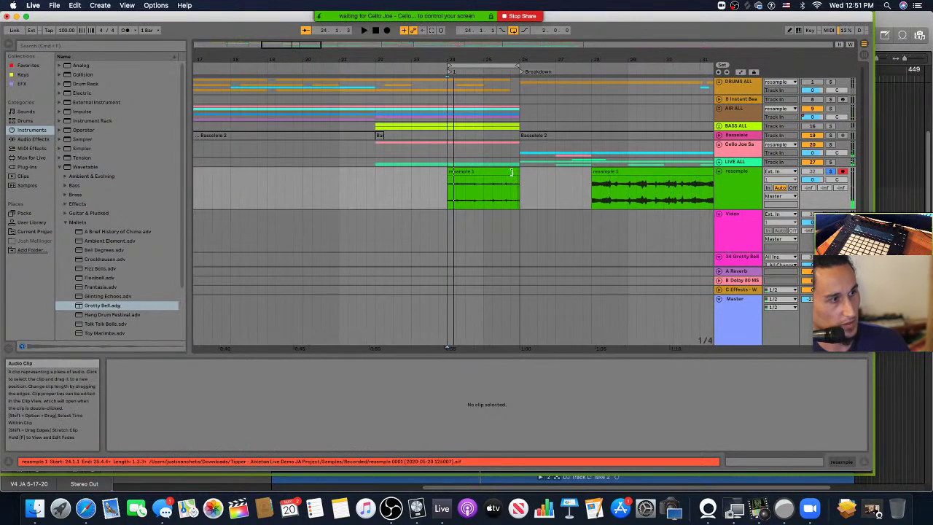
# Step: Inspect and play the new recording at bar 24, and delete it from the resample track
pyautogui.click(513, 172)
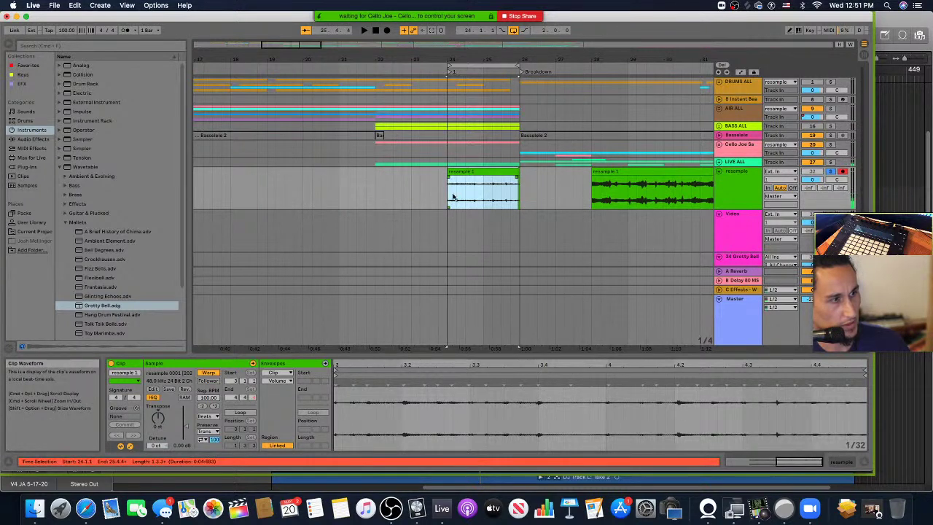
pyautogui.click(481, 181)
pyautogui.press('space')
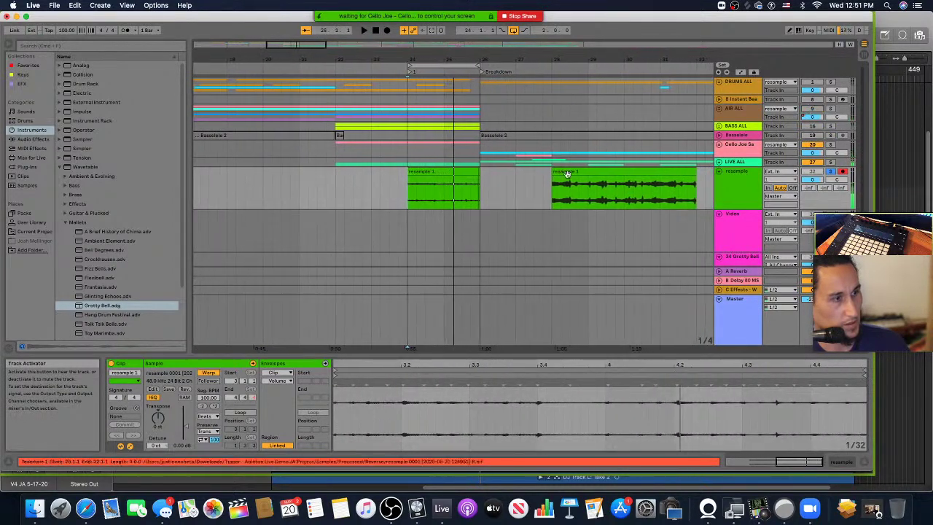
pyautogui.moveTo(497, 188); pyautogui.dragTo(371, 187)
pyautogui.press('Delete')
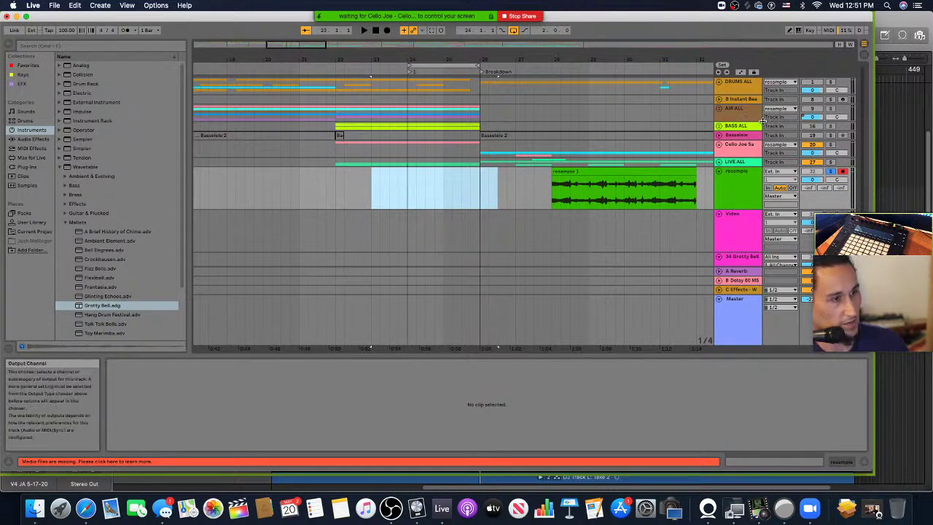
# Step: Play the loop from bar 24, unfold the LIVE ALL group, and show the devices of its first Mic Samples track
pyautogui.click(404, 194)
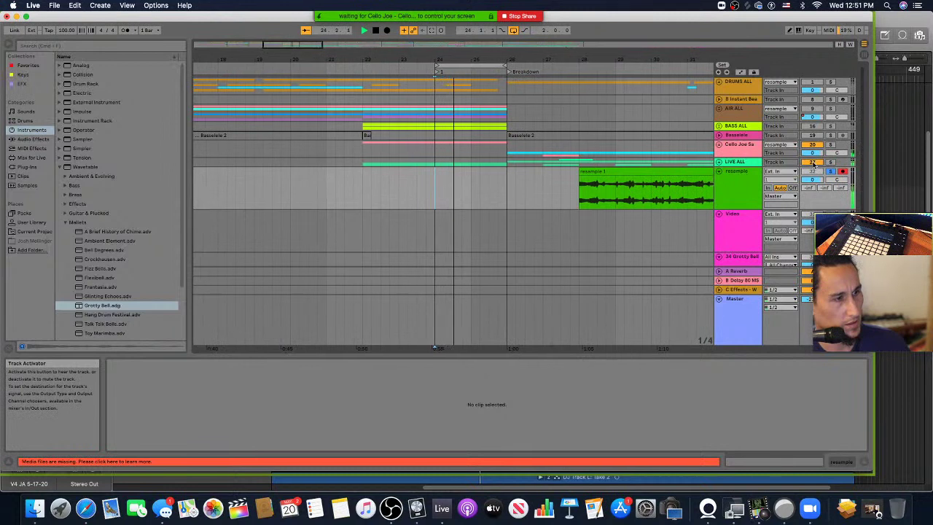
pyautogui.click(719, 163)
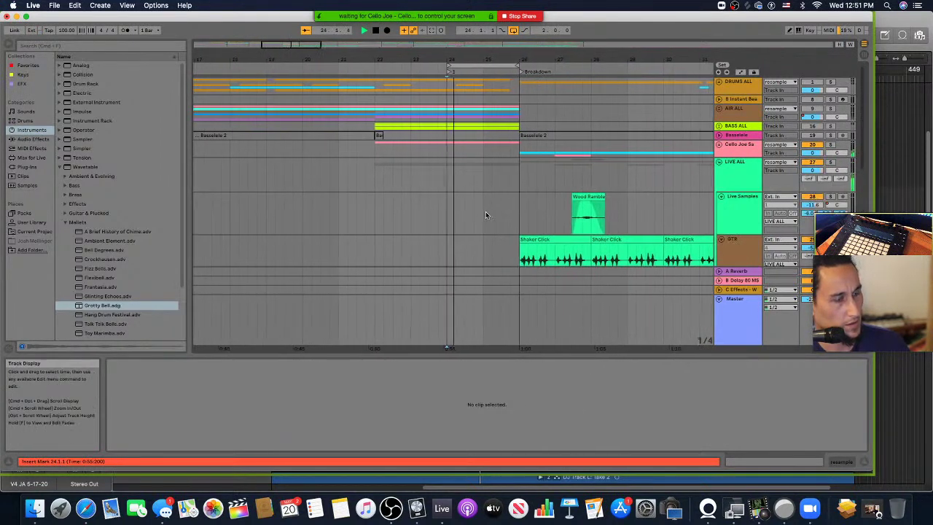
pyautogui.click(719, 163)
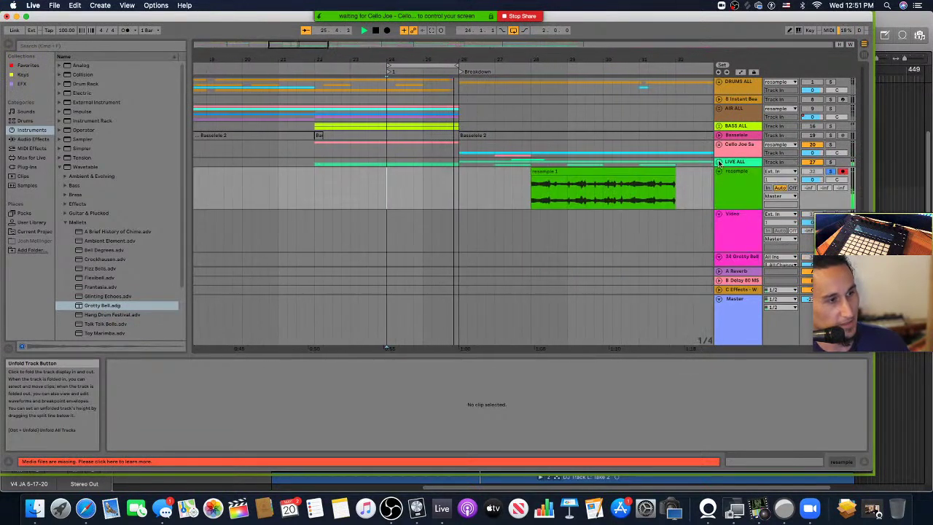
pyautogui.click(718, 162)
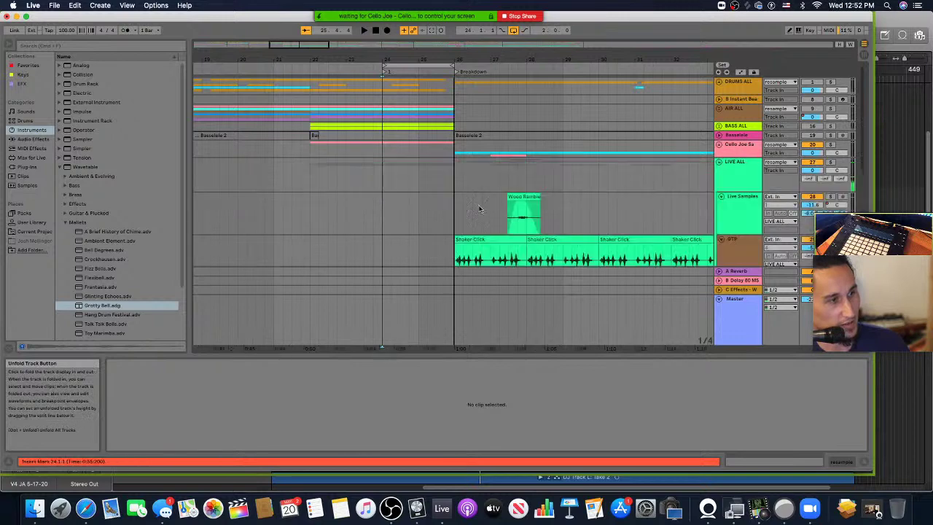
pyautogui.scroll(-3, 473, 210)
pyautogui.click(390, 192)
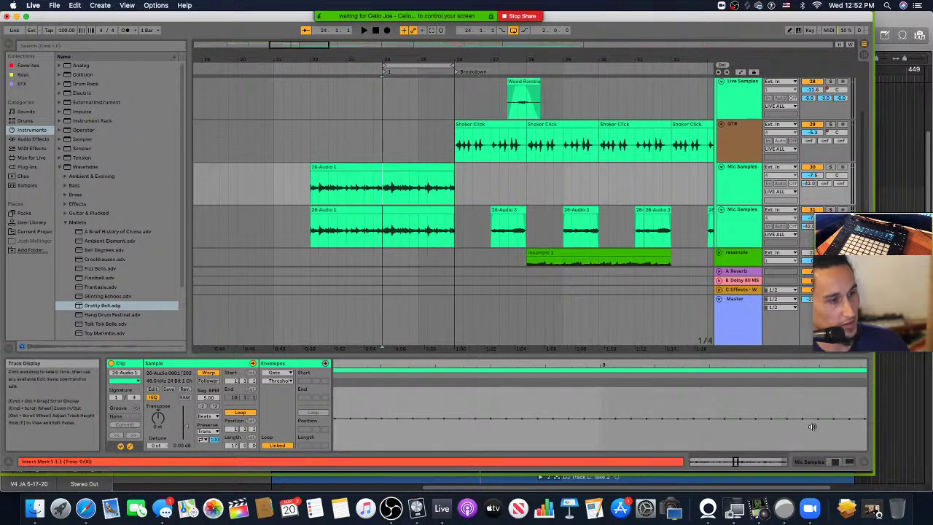
pyautogui.click(835, 462)
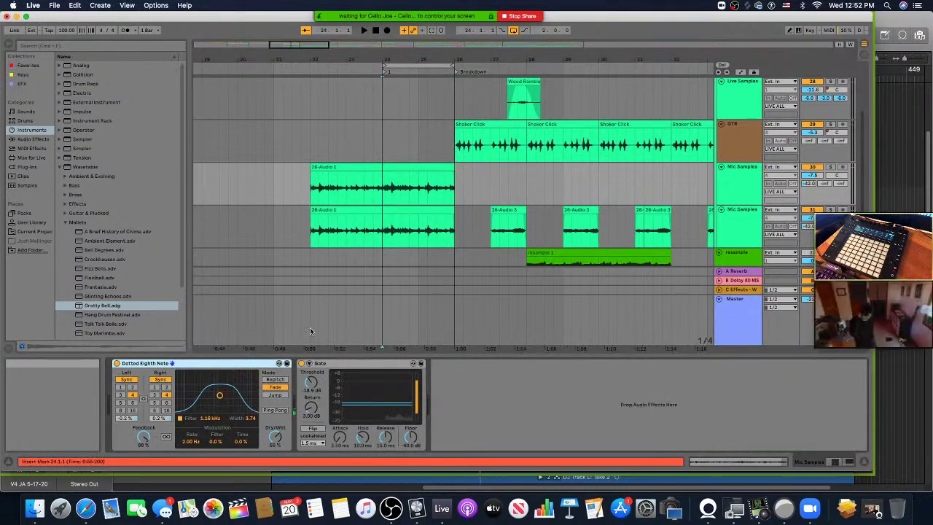
# Step: Add an EQ Eight after the Gate on the first Mic Samples track, with band 1 as a low cut at about 111 Hz
pyautogui.click(31, 138)
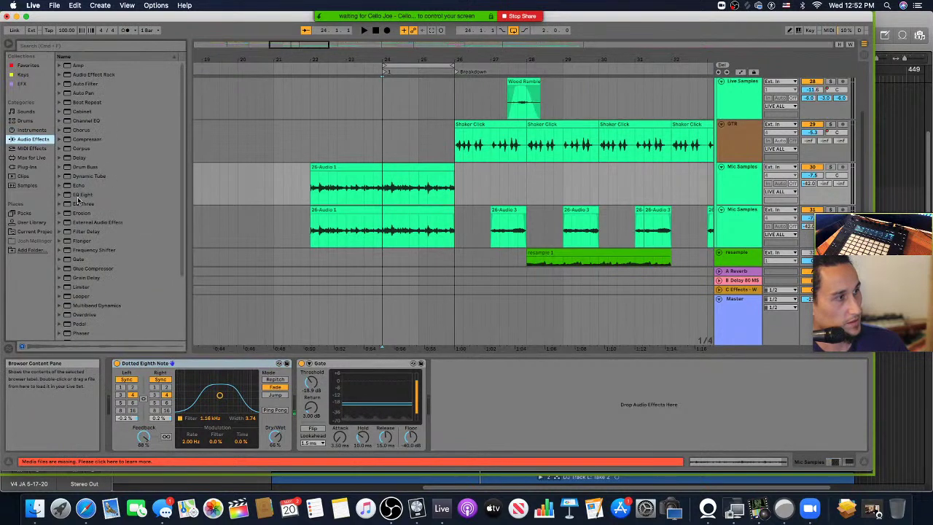
pyautogui.moveTo(97, 245)
pyautogui.mouseDown()
pyautogui.moveTo(430, 407)
pyautogui.moveTo(457, 412)
pyautogui.moveTo(466, 400)
pyautogui.mouseUp()
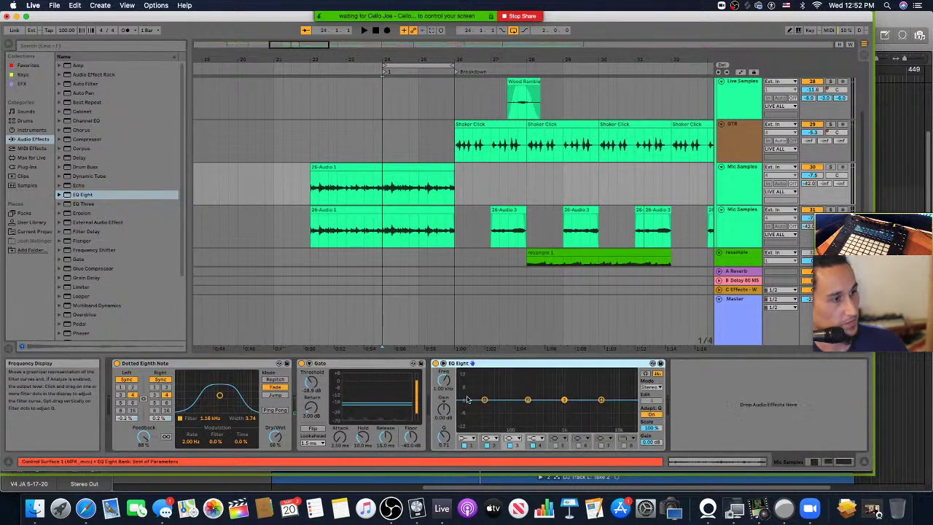
pyautogui.click(470, 439)
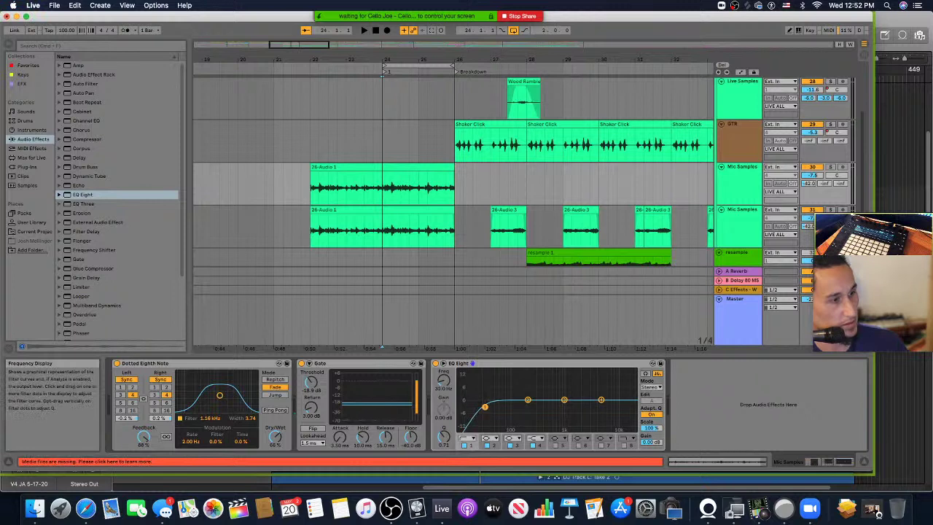
pyautogui.click(506, 365)
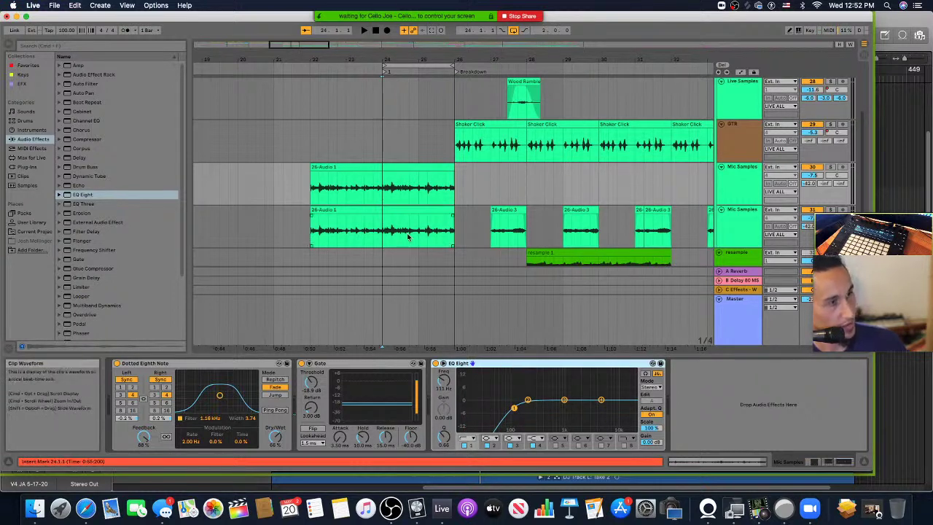
# Step: Copy the EQ Eight to the end of the second Mic Samples track's device chain
pyautogui.press('Delete')
pyautogui.press('super+c')
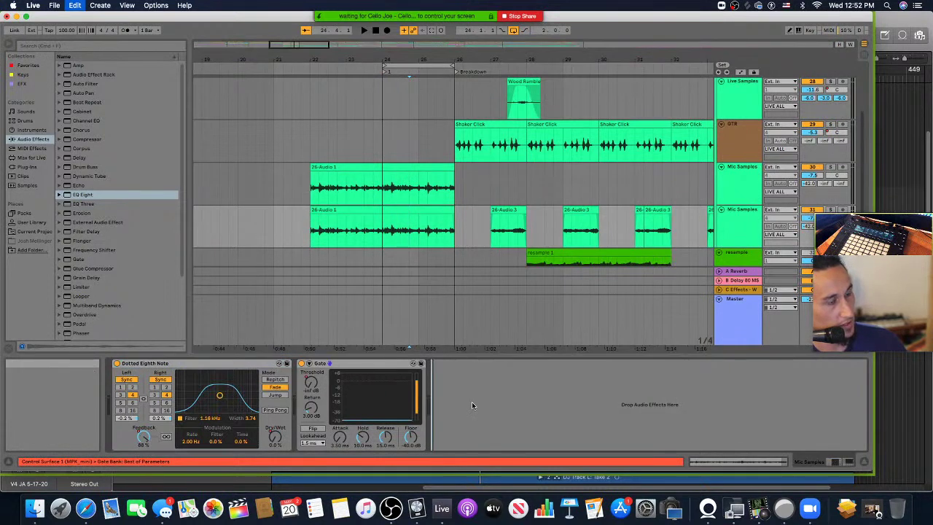
pyautogui.press('super+z')
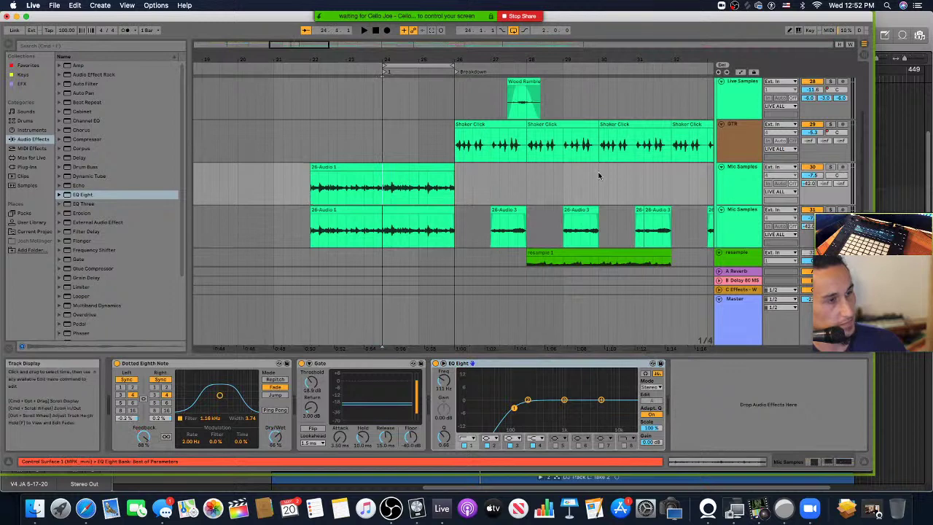
# Step: Fold the LIVE ALL group and play the loop from bar 24 to hear the filtered mic samples
pyautogui.scroll(3, 598, 176)
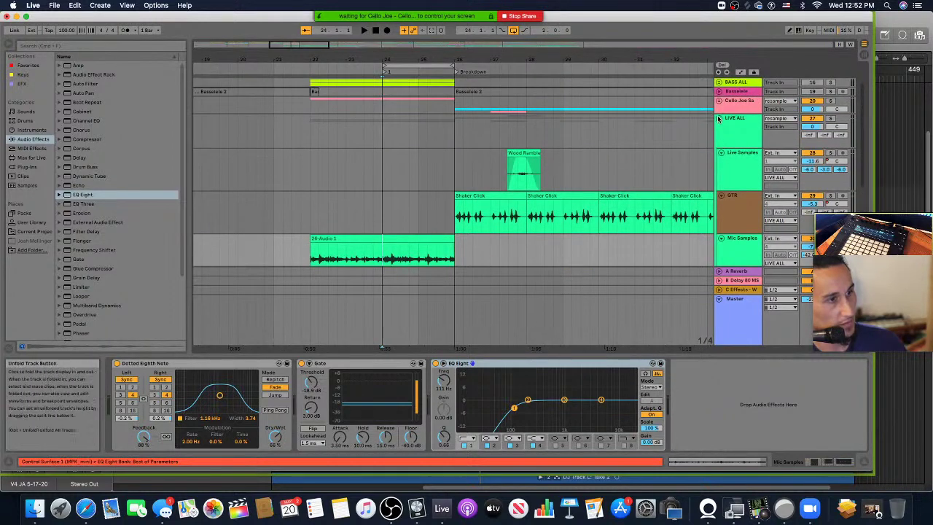
pyautogui.click(717, 118)
pyautogui.click(382, 151)
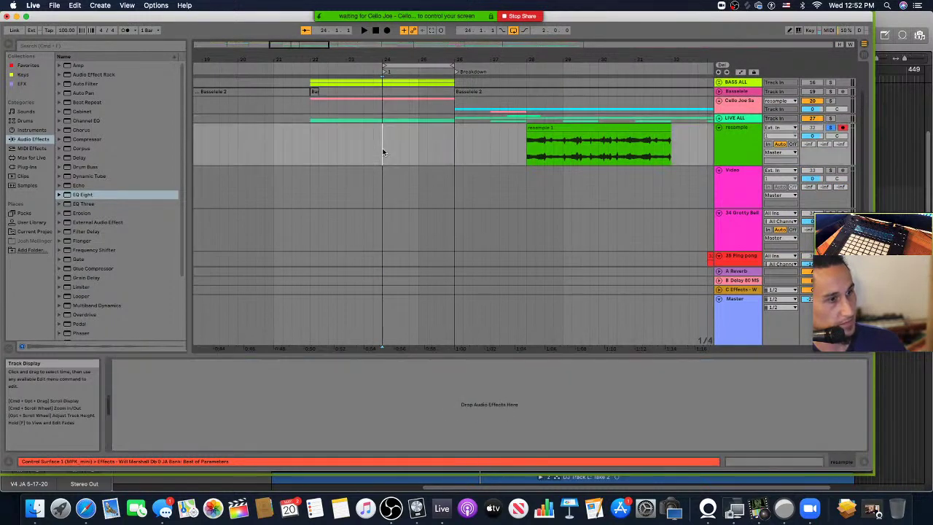
pyautogui.press('space')
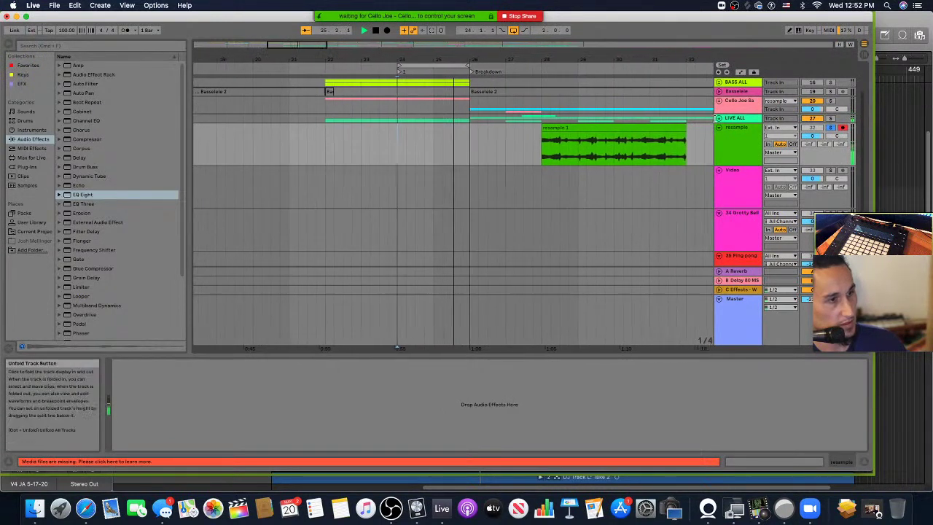
# Step: Raise the EQ Eight low cut to about 350 Hz on the first Mic Samples track and about 375 Hz on the second
pyautogui.click(718, 118)
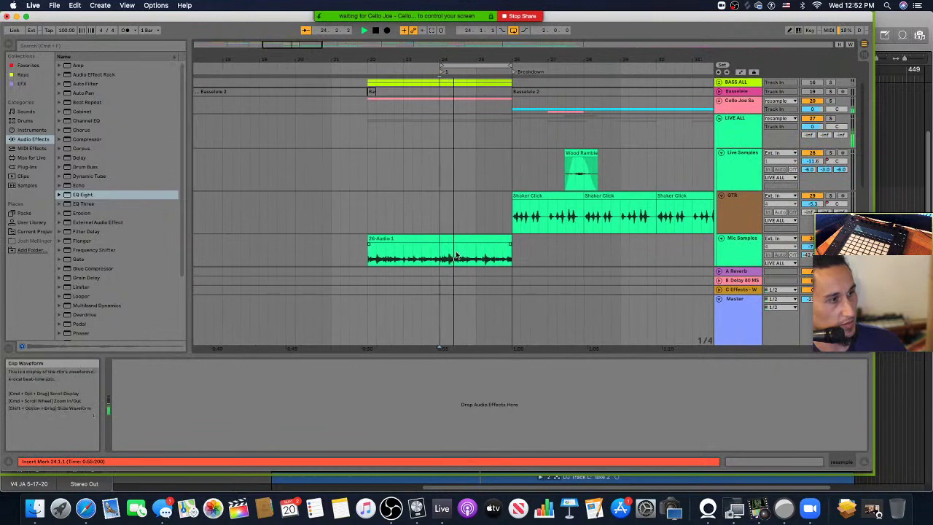
pyautogui.click(456, 249)
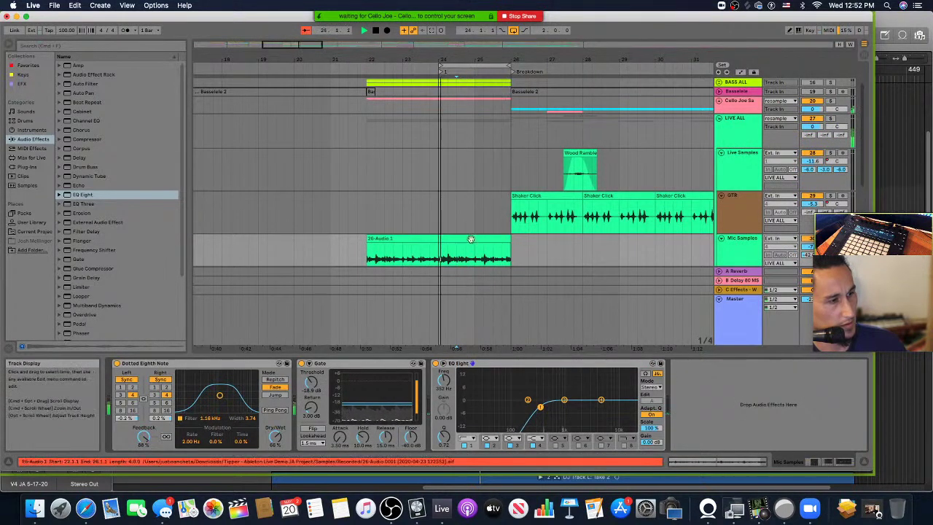
pyautogui.press('super+z')
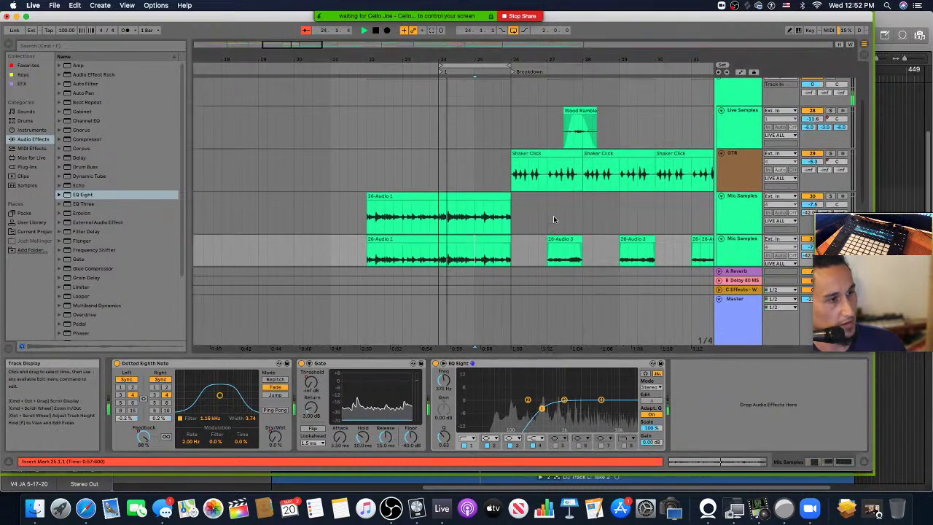
pyautogui.scroll(-3, 601, 197)
pyautogui.scroll(-2, 602, 198)
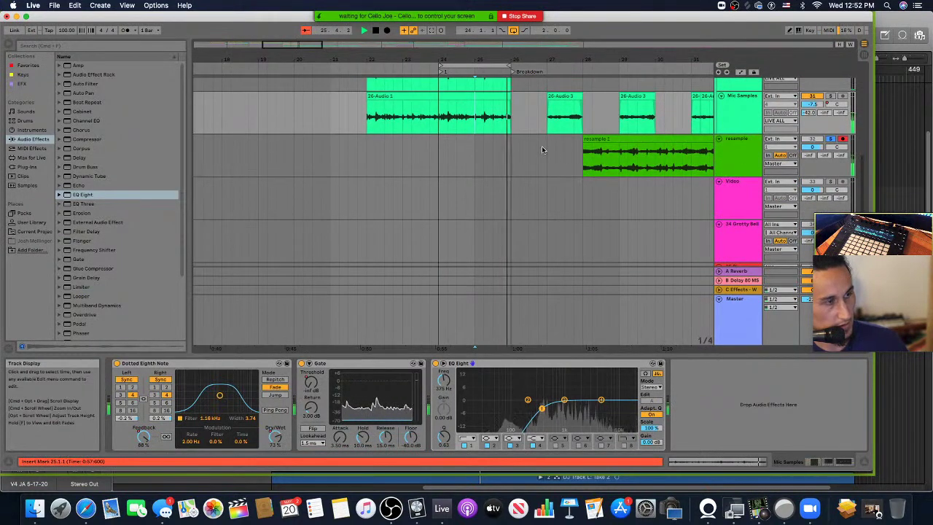
pyautogui.scroll(4, 545, 151)
pyautogui.scroll(1, 545, 151)
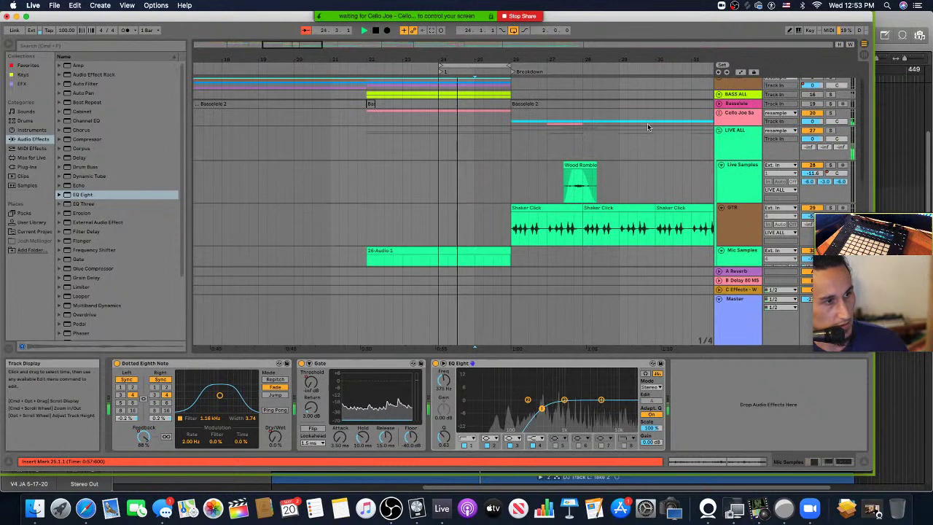
# Step: Record the loop onto the resample track again, and set the new clip to span 24.1.1 to 26.1.1
pyautogui.click(719, 130)
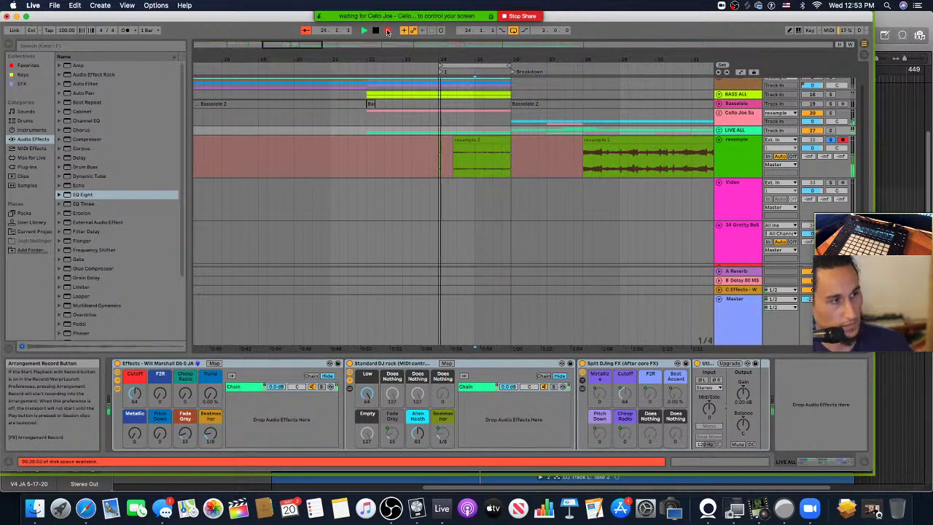
pyautogui.click(493, 139)
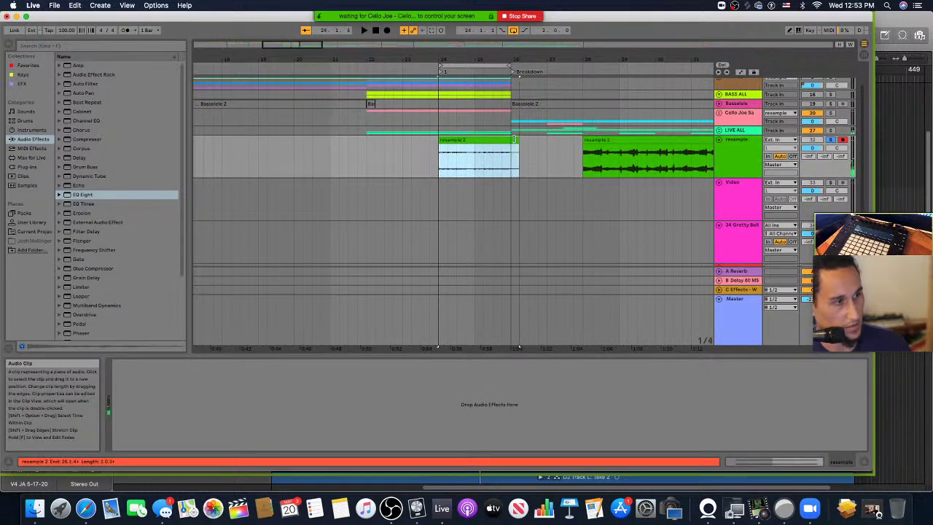
pyautogui.click(466, 139)
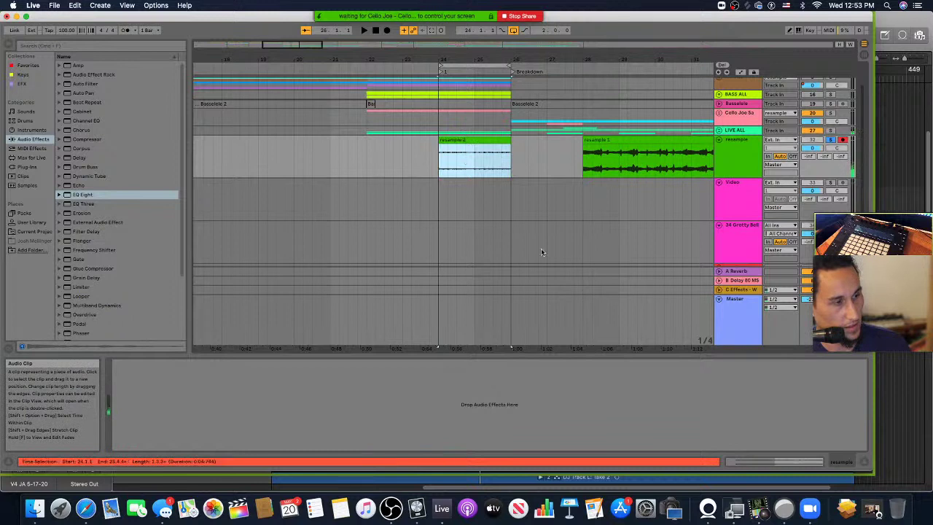
pyautogui.click(787, 464)
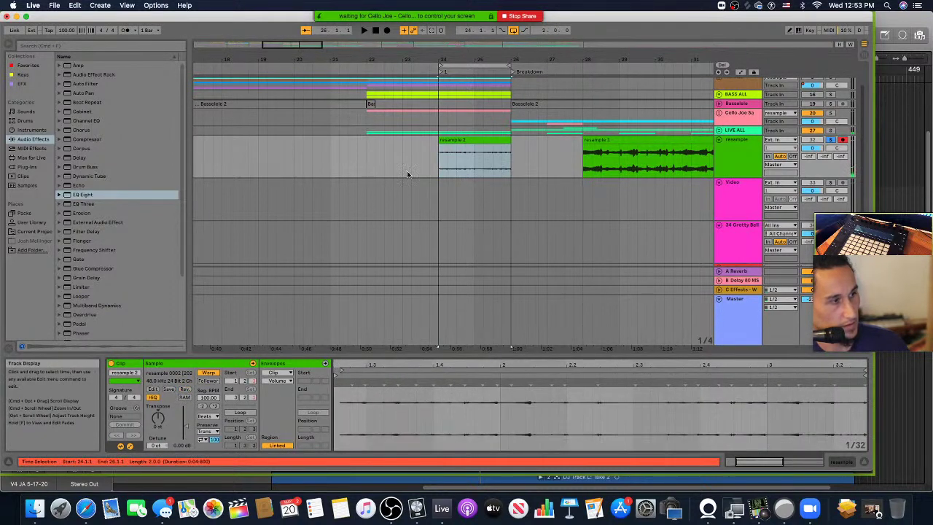
# Step: Reverse the new two-bar clip at bar 24 on the resample track and play it from its start
pyautogui.click(439, 170)
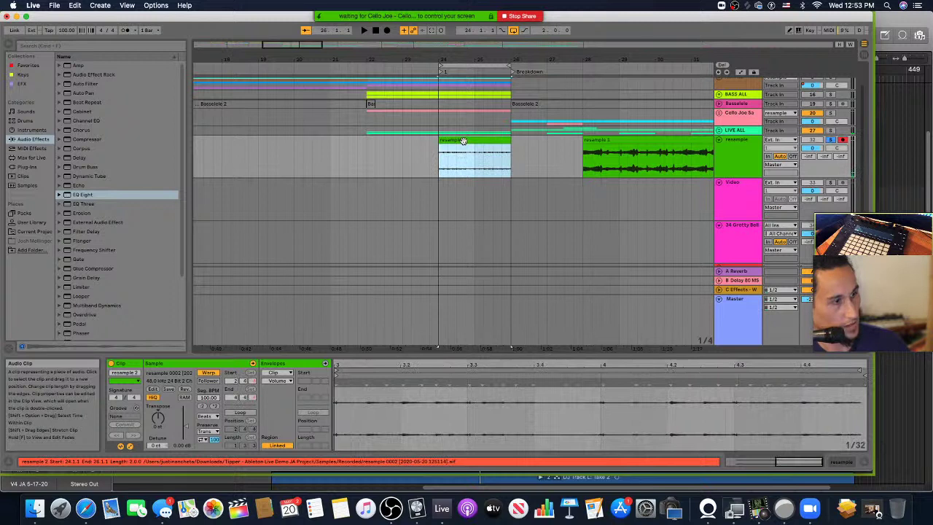
pyautogui.press('r')
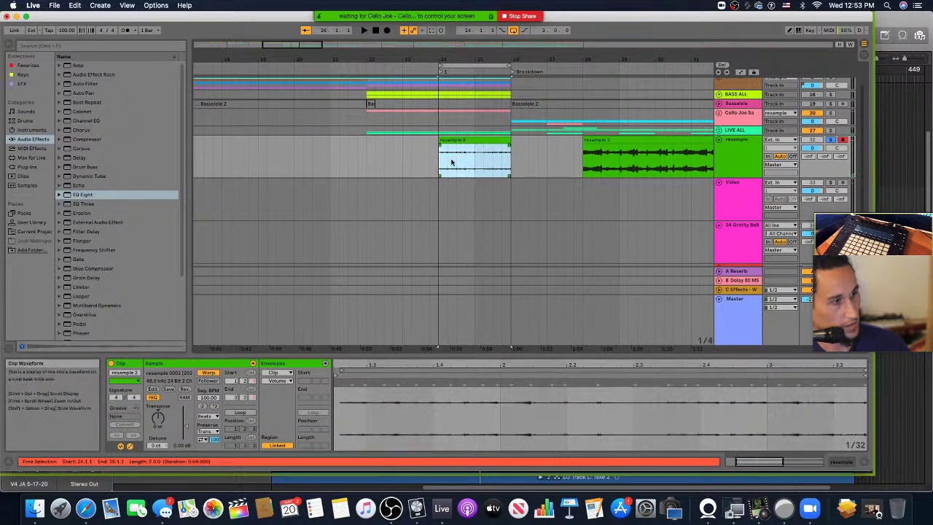
pyautogui.click(439, 167)
pyautogui.press('space')
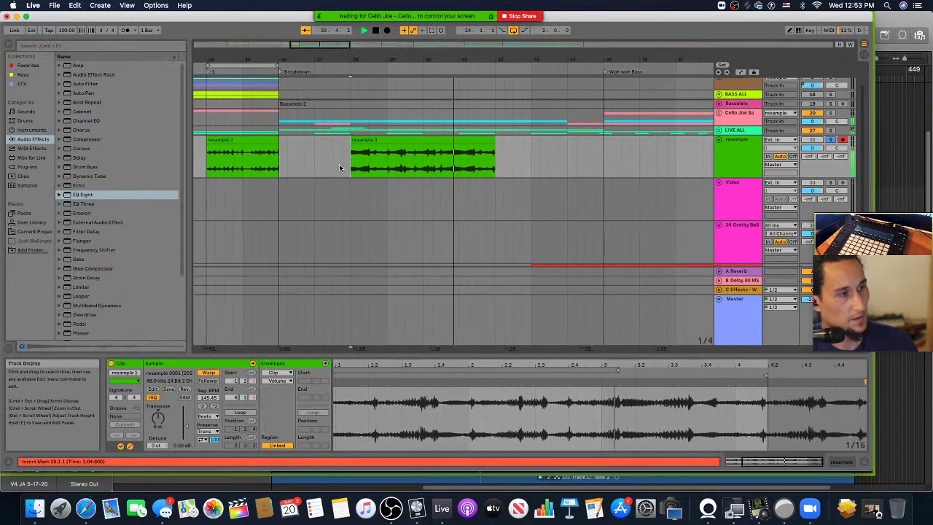
# Step: Compress the resample clip at bar 28 to one bar by stretching its end, and play it back
pyautogui.click(487, 140)
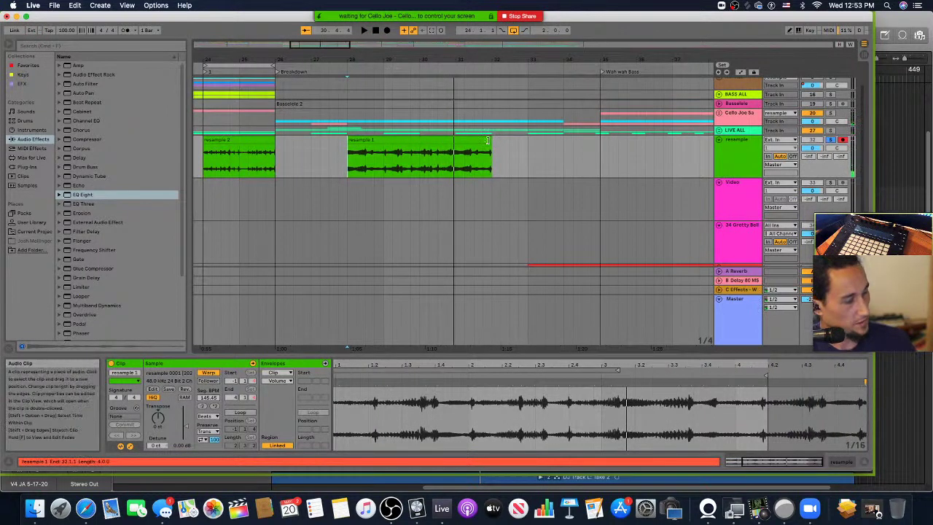
pyautogui.moveTo(487, 141); pyautogui.dragTo(383, 141)
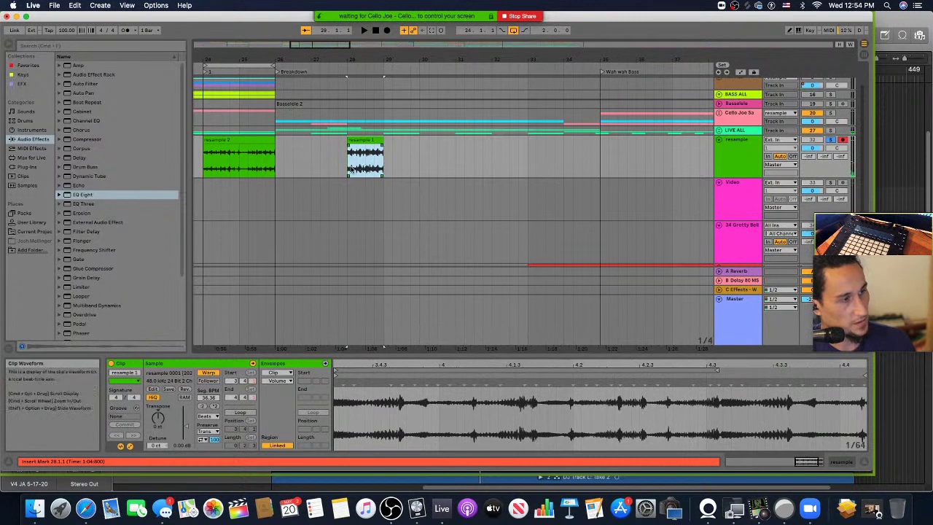
pyautogui.click(350, 169)
pyautogui.press('space')
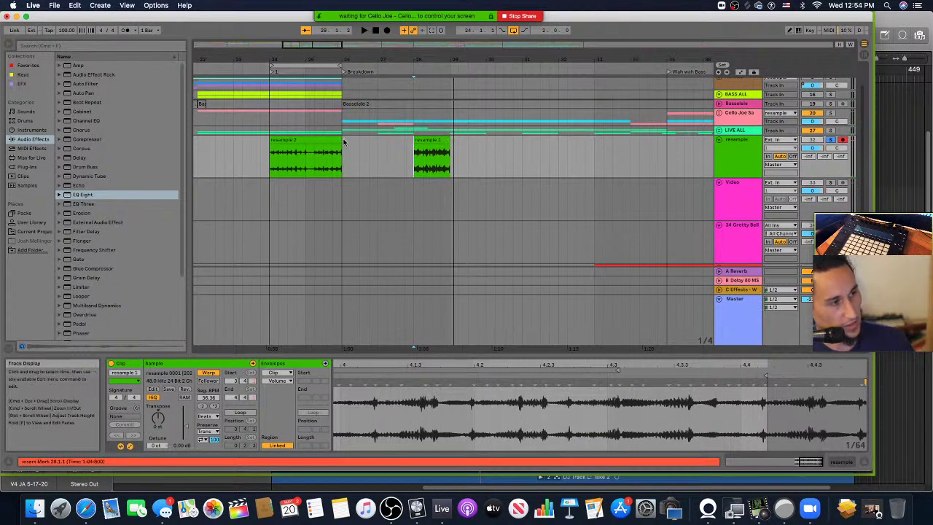
# Step: Compress the reversed clip at bar 24 to one bar by stretching its end, and play it back
pyautogui.moveTo(340, 142); pyautogui.dragTo(312, 140)
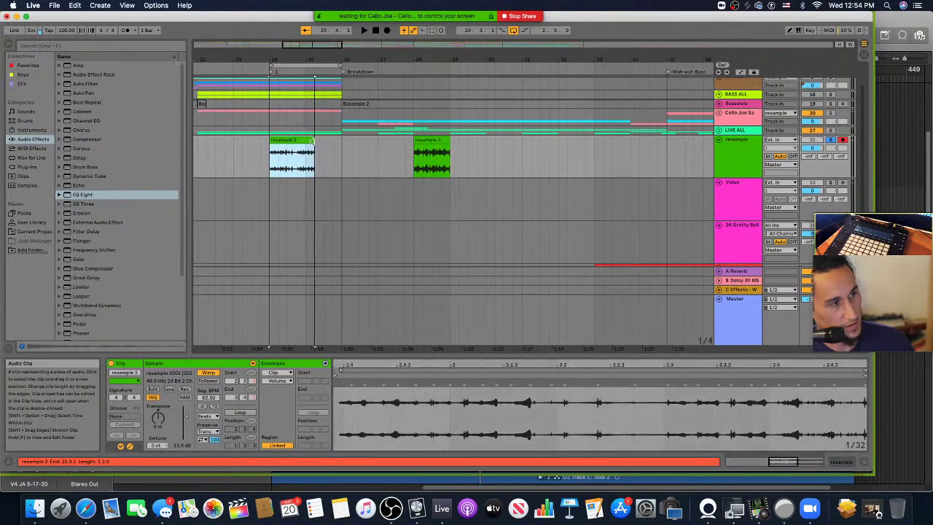
pyautogui.click(268, 160)
pyautogui.press('space')
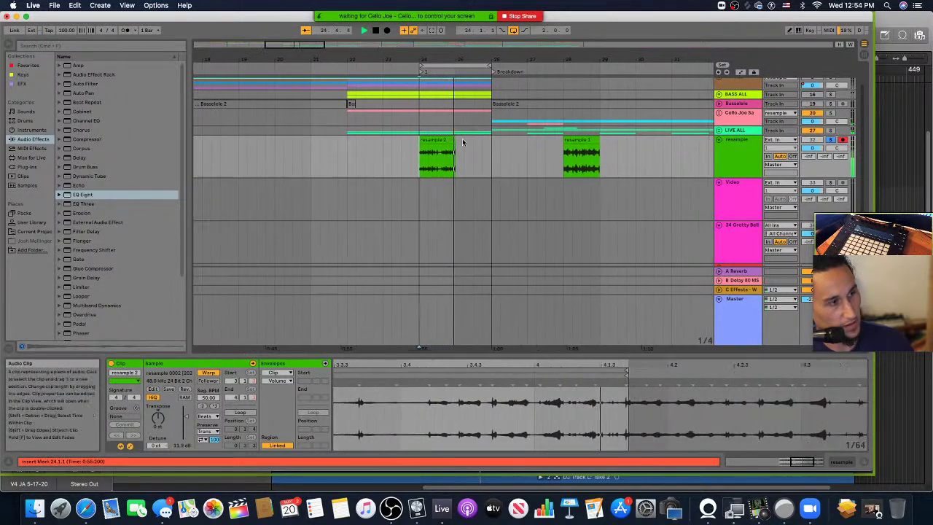
# Step: Split the reversed clip at 24.3.2, stretch its second part to one bar, and play both parts from bar 24
pyautogui.click(435, 167)
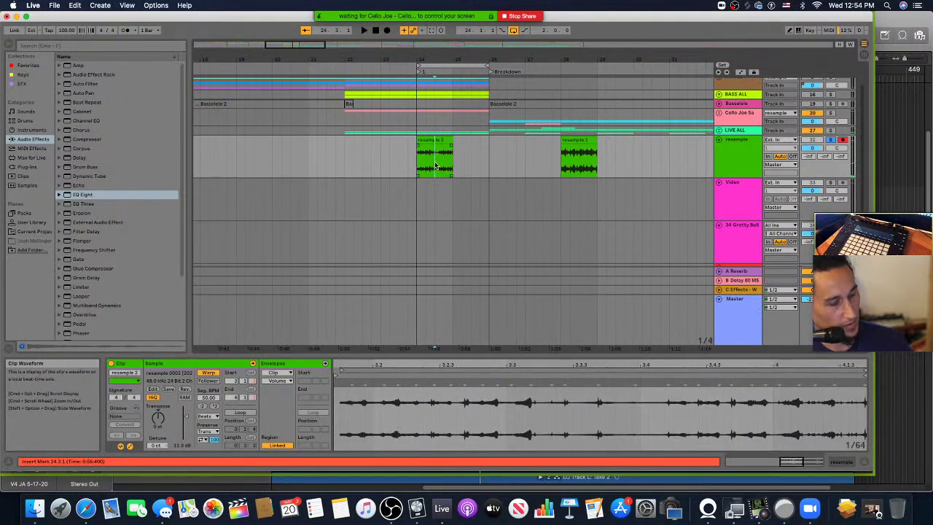
pyautogui.press('+')
pyautogui.press('+')
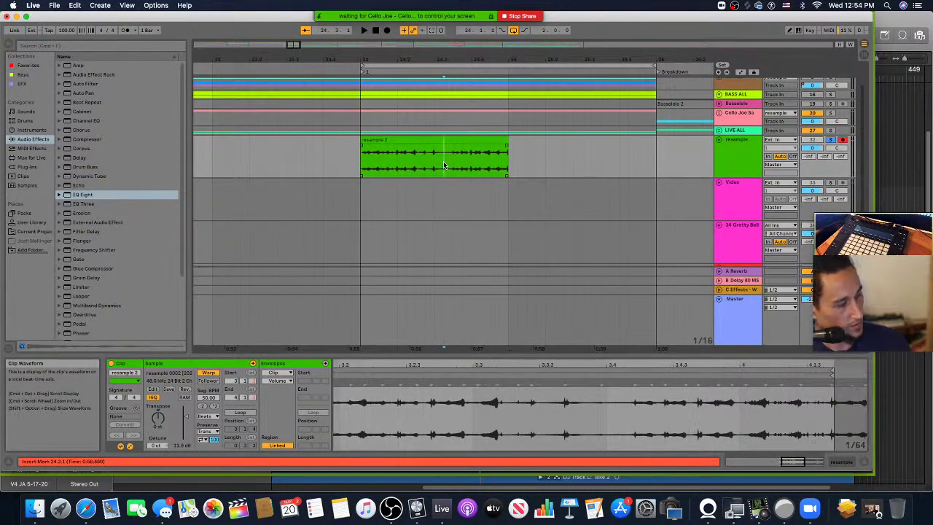
pyautogui.press('super+e')
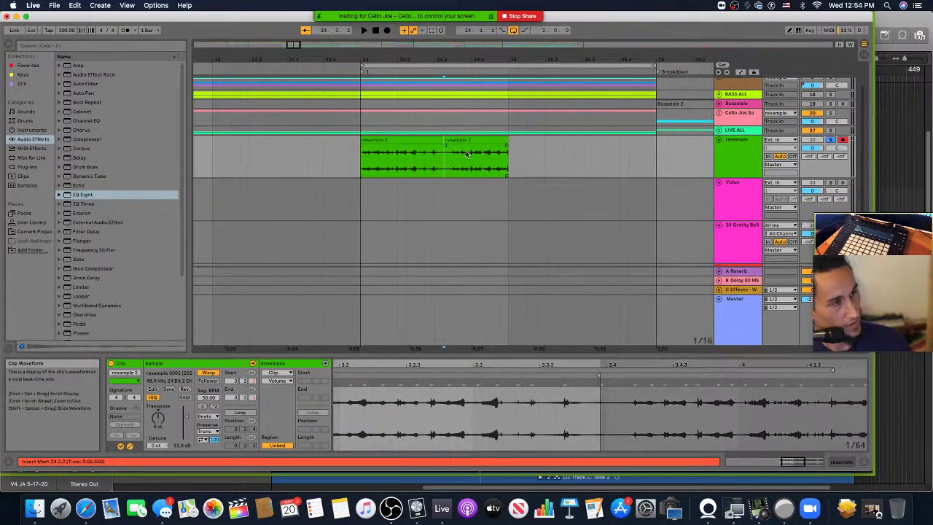
pyautogui.moveTo(503, 138); pyautogui.dragTo(586, 138)
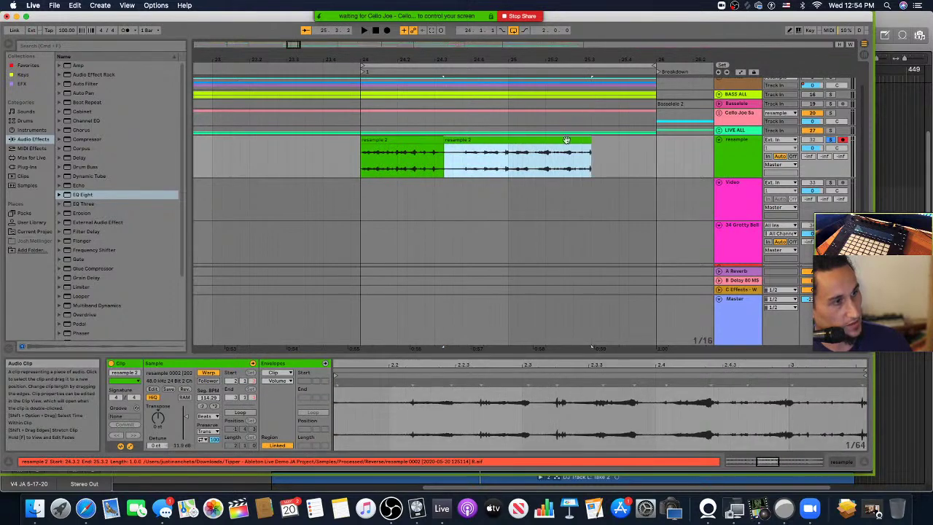
pyautogui.click(363, 167)
pyautogui.press('space')
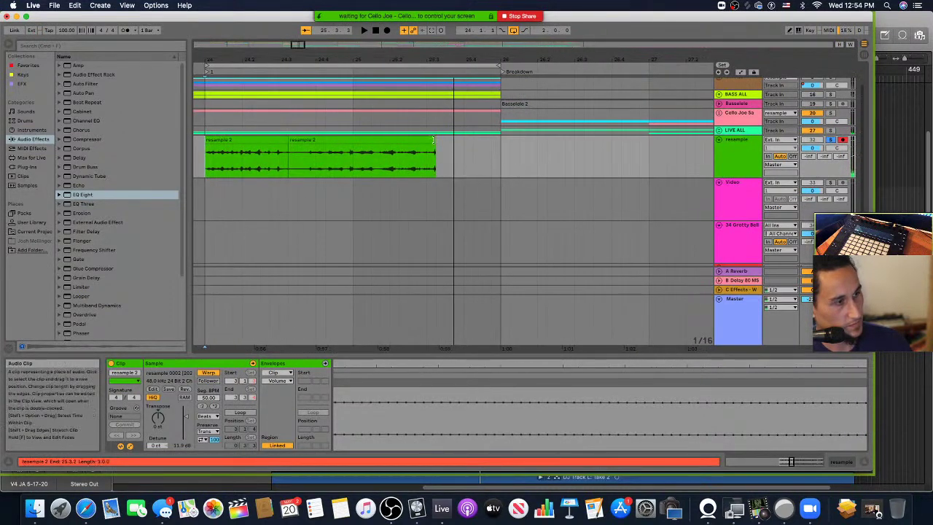
# Step: Shorten the stretched second part to end at 25.3.1 and play both parts again
pyautogui.moveTo(436, 142); pyautogui.dragTo(426, 142)
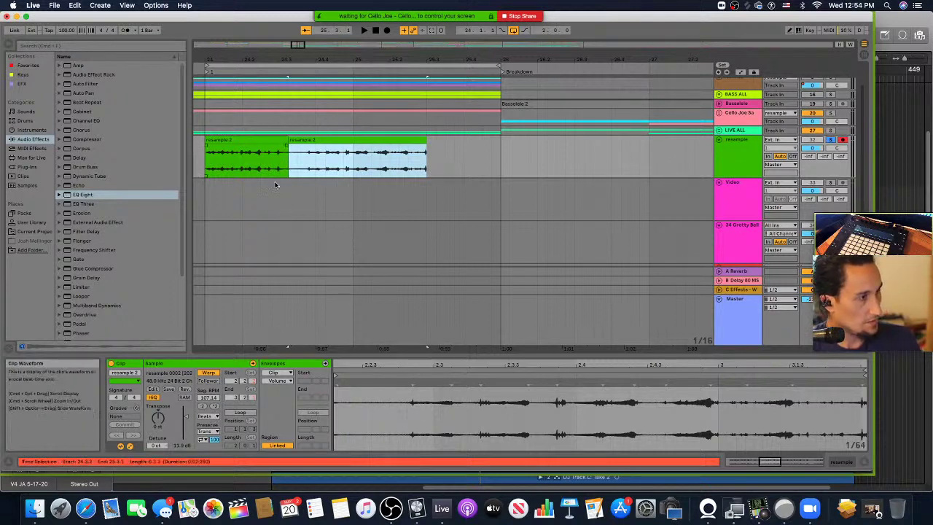
pyautogui.click(211, 172)
pyautogui.press('space')
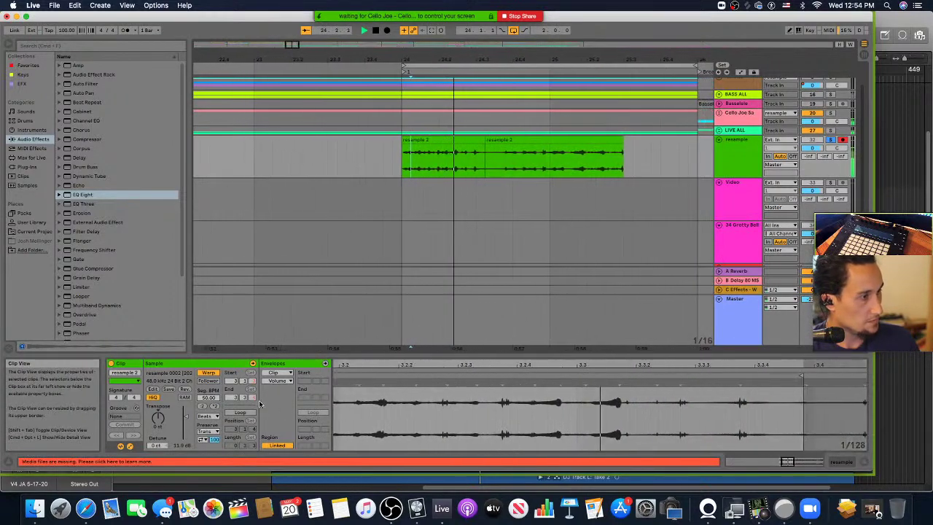
# Step: Try the Complex Pro, Complex and Re-Pitch warp modes on the second part during playback
pyautogui.click(429, 155)
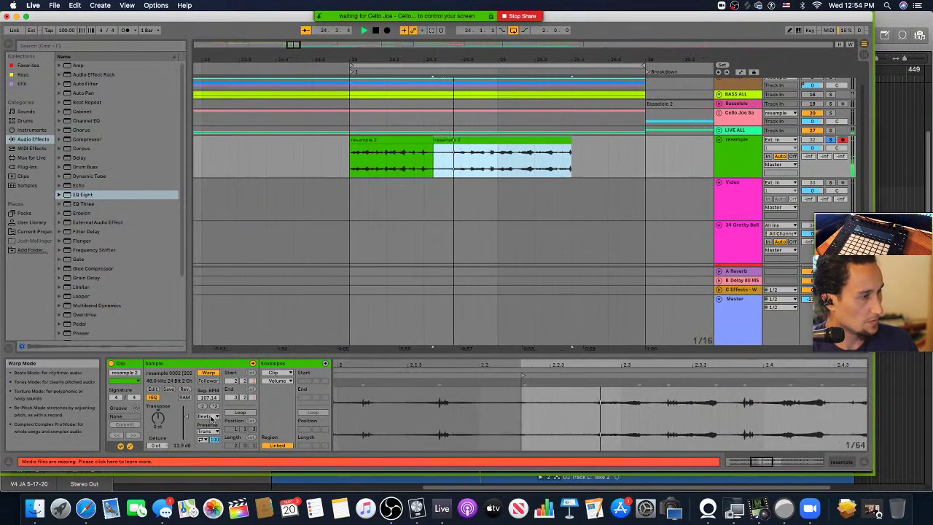
pyautogui.click(209, 416)
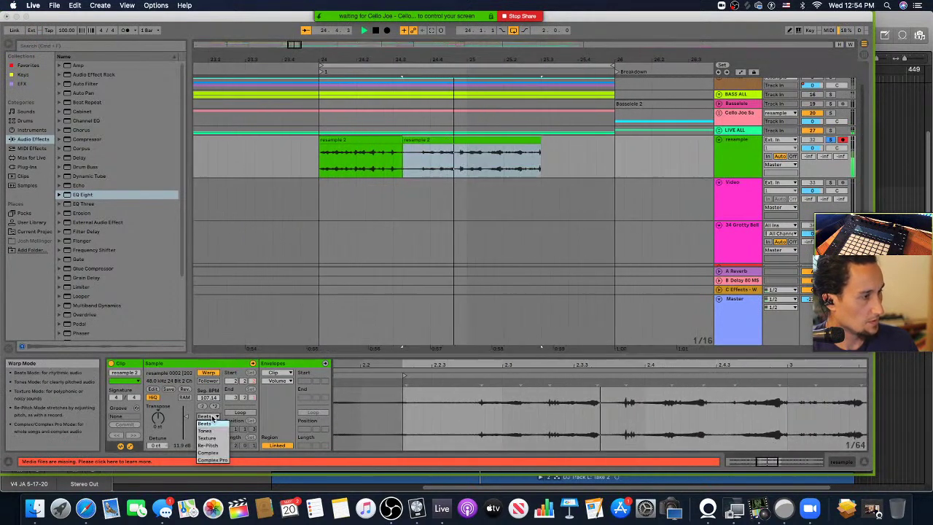
pyautogui.click(214, 459)
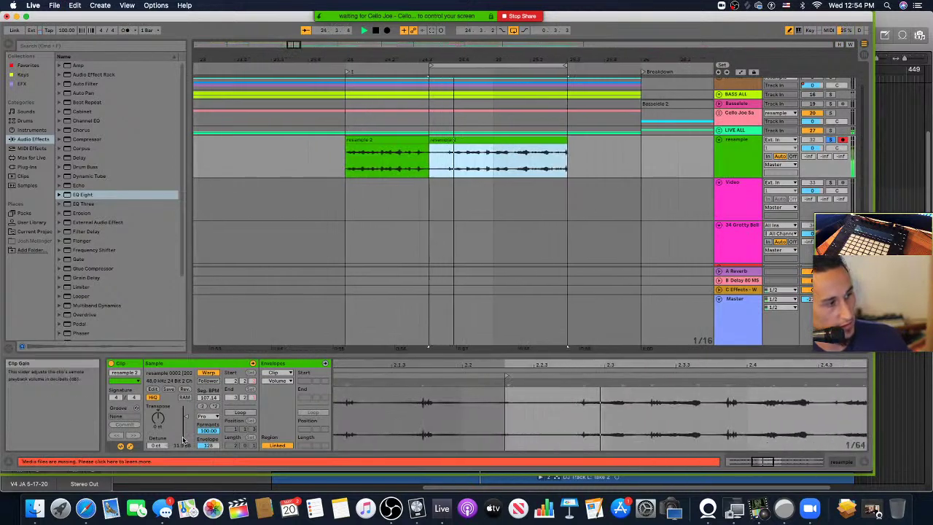
pyautogui.click(208, 416)
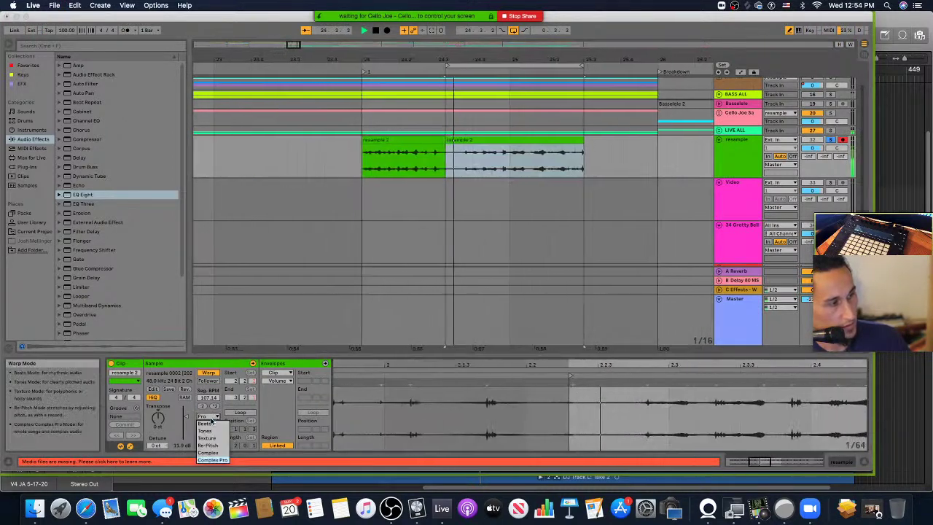
pyautogui.click(211, 453)
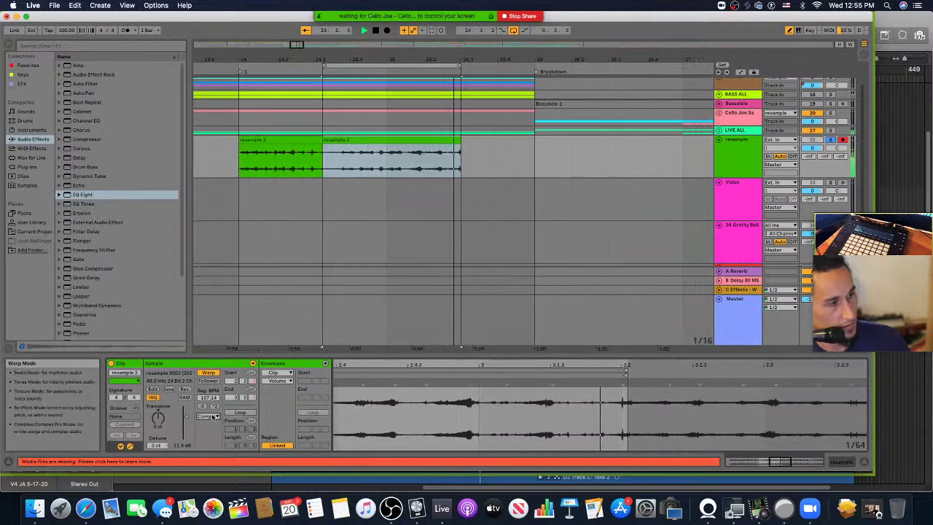
pyautogui.click(208, 416)
pyautogui.click(210, 445)
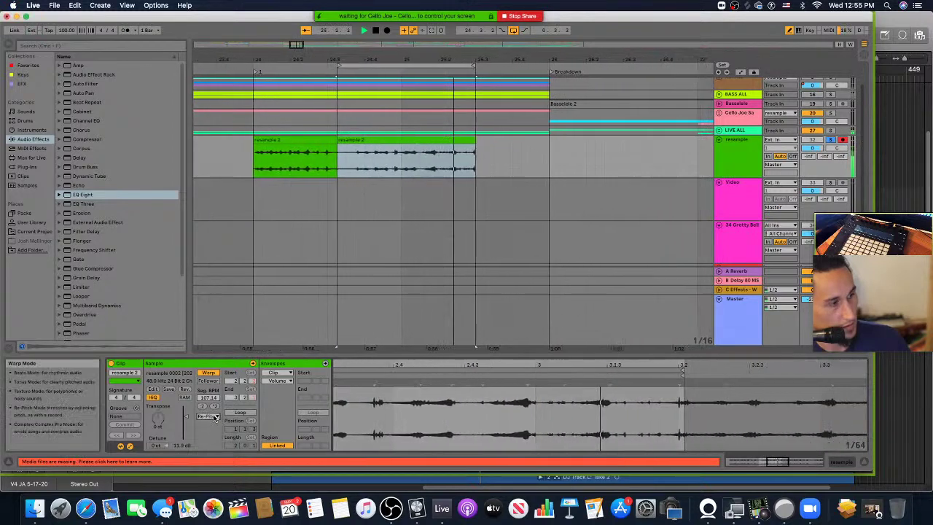
# Step: Try Texture, Tones with a grain size of about 52, and Beats warp modes on the second part
pyautogui.click(207, 416)
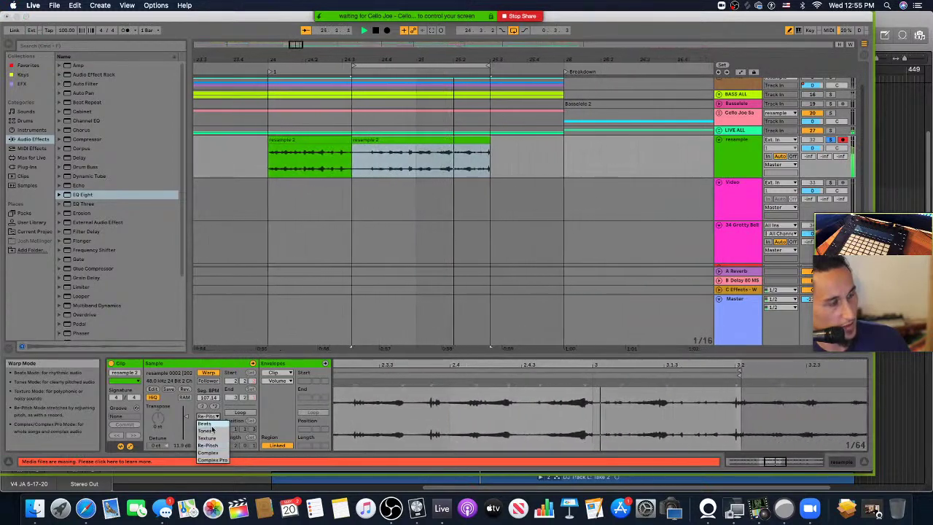
pyautogui.click(211, 438)
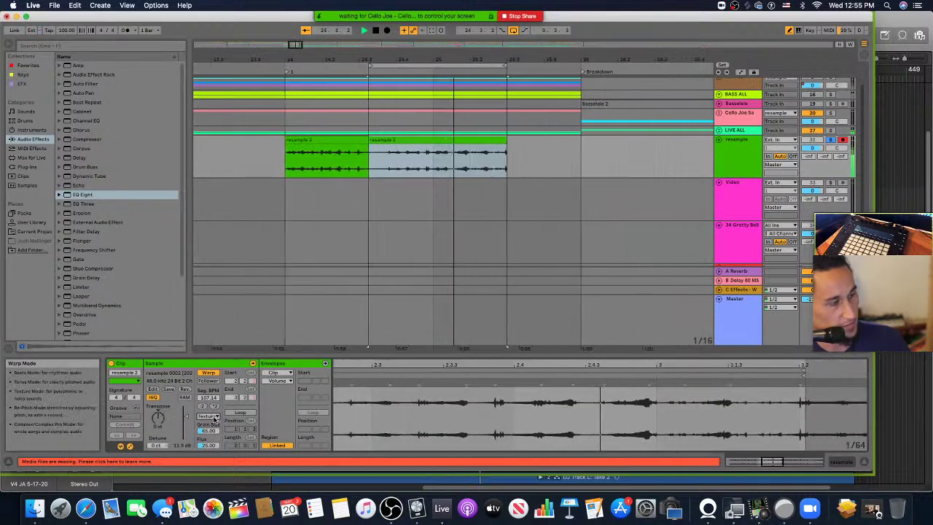
pyautogui.click(208, 416)
pyautogui.click(218, 431)
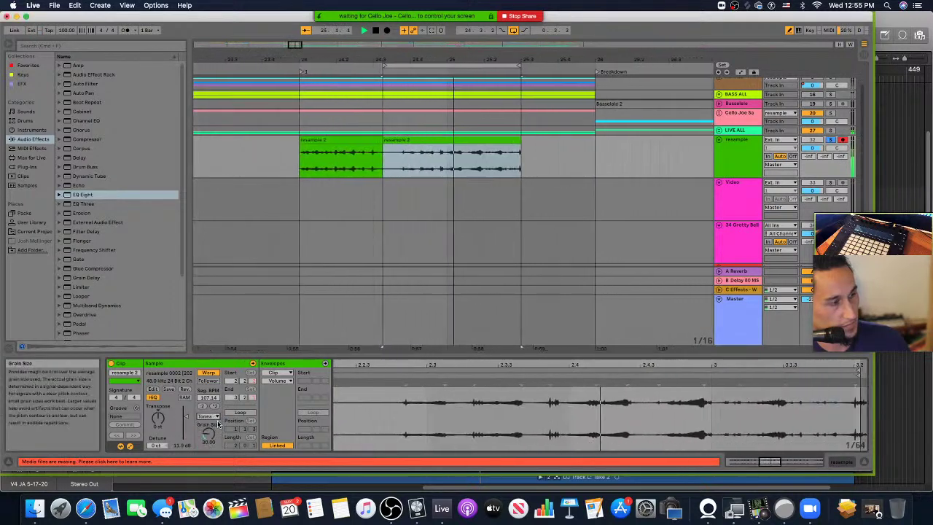
pyautogui.click(216, 417)
pyautogui.click(207, 431)
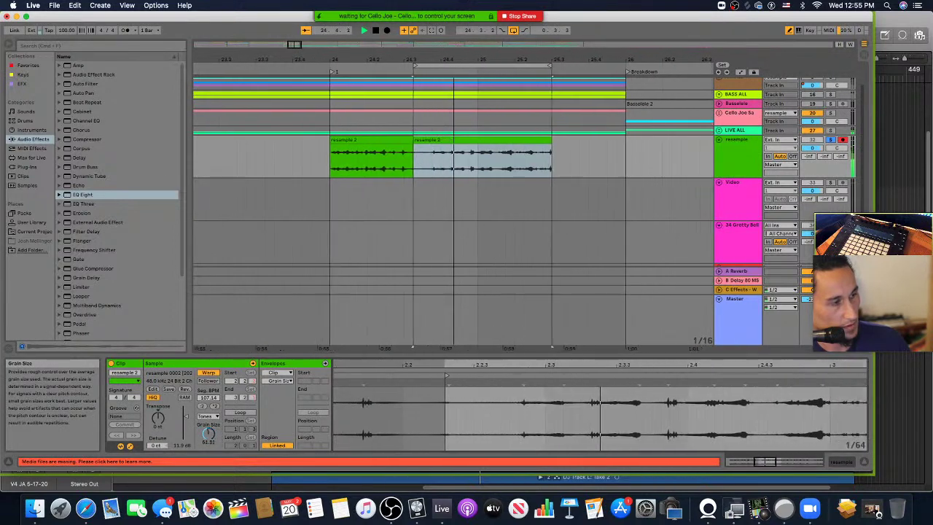
pyautogui.click(215, 417)
pyautogui.click(210, 423)
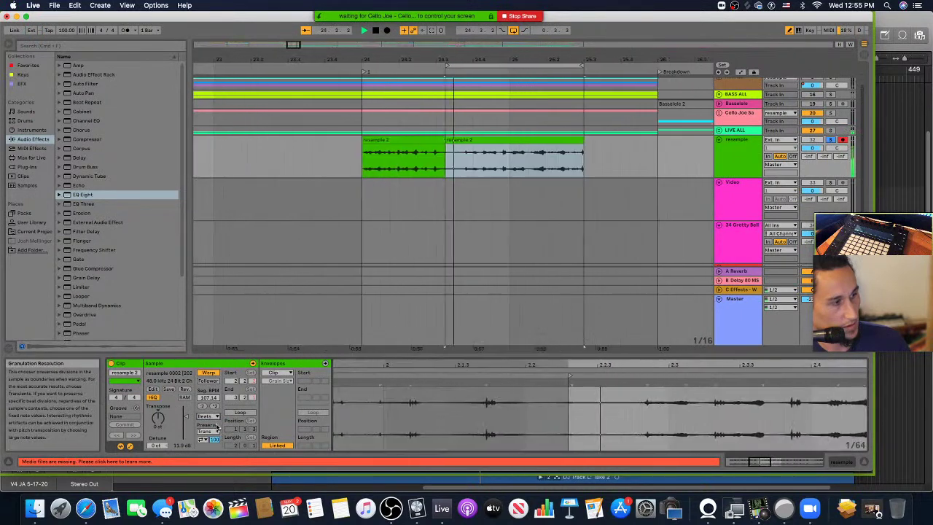
# Step: Set the second part's warp mode to Texture with a grain size of about 169 and flux of about 59
pyautogui.click(215, 417)
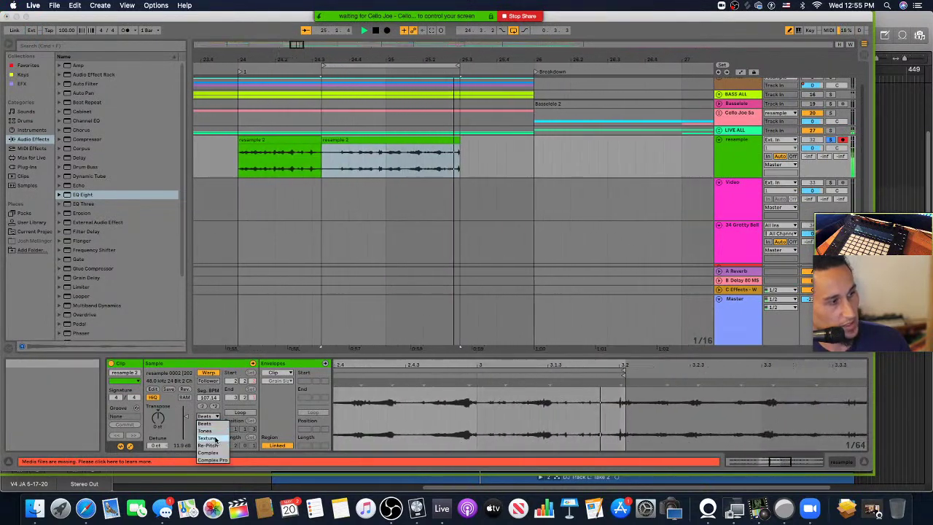
pyautogui.click(215, 438)
pyautogui.moveTo(209, 432); pyautogui.dragTo(209, 386)
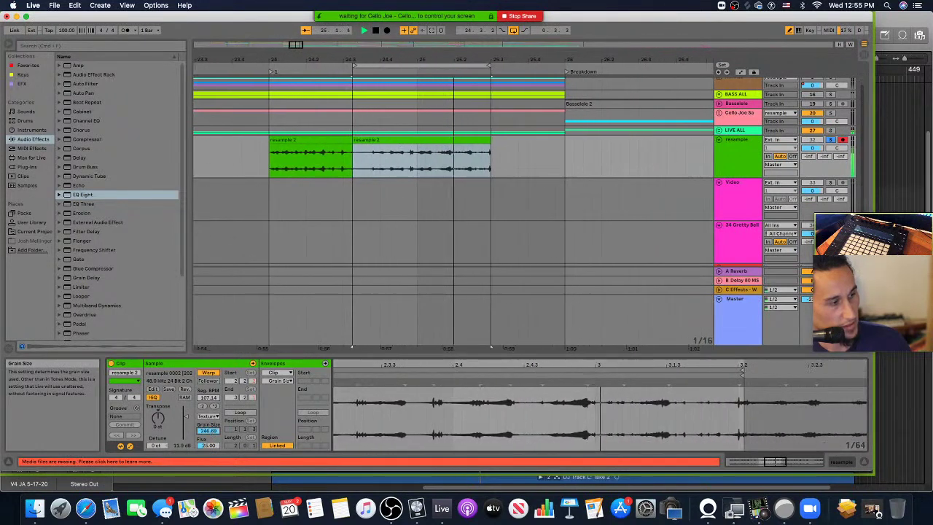
pyautogui.moveTo(208, 445); pyautogui.dragTo(208, 415)
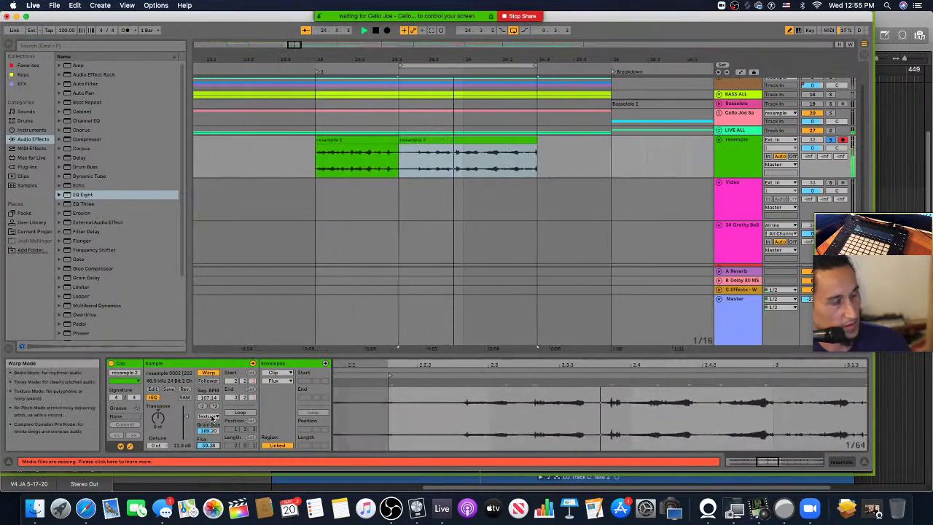
# Step: Set the second part's warp mode to Complex Pro with formants at 100 and envelope at 256
pyautogui.click(208, 416)
pyautogui.click(208, 459)
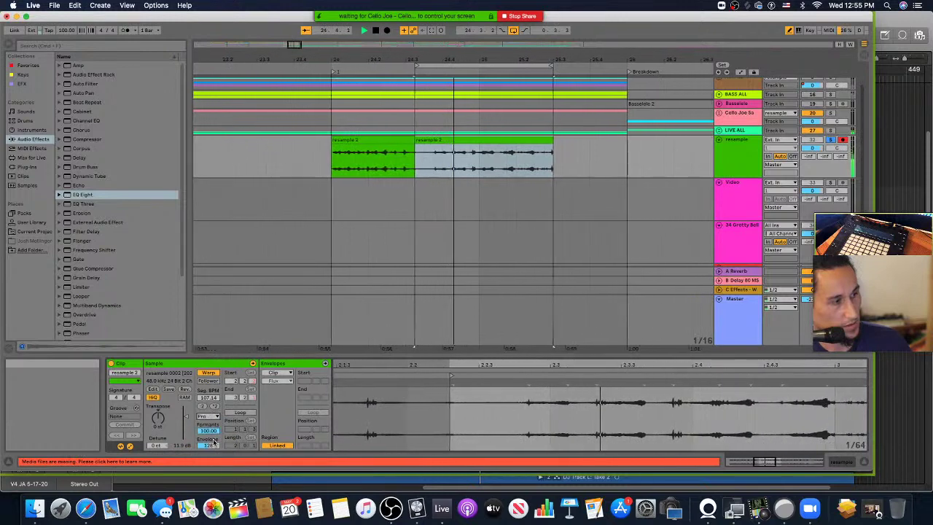
pyautogui.moveTo(213, 433)
pyautogui.mouseDown()
pyautogui.moveTo(212, 456)
pyautogui.moveTo(208, 434)
pyautogui.moveTo(210, 446)
pyautogui.mouseUp()
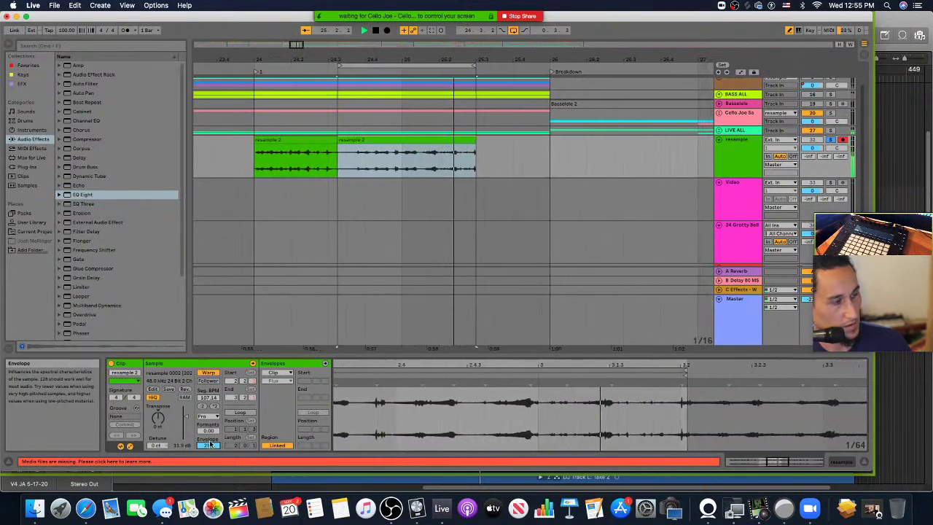
pyautogui.click(209, 433)
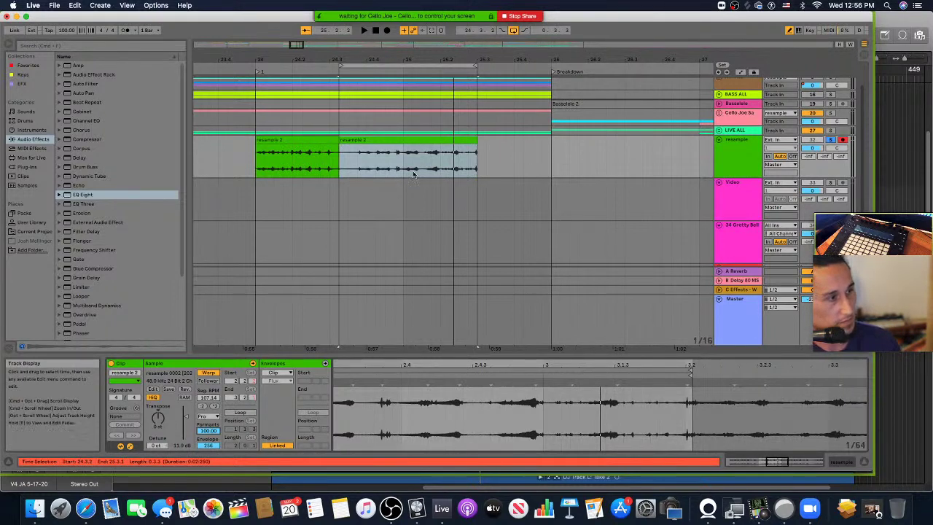
# Step: Delete both reversed clip parts between 23.4.2 and 25.3.2 on the resample track
pyautogui.click(413, 142)
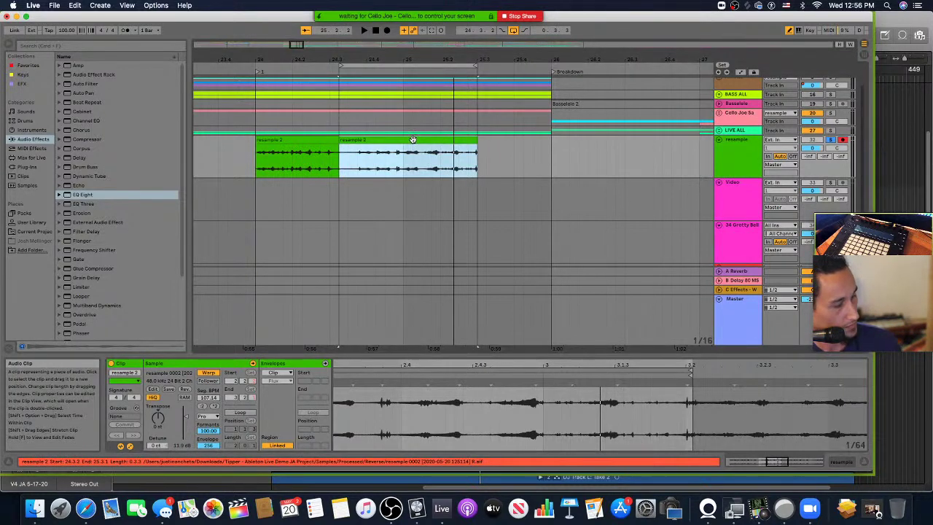
pyautogui.moveTo(487, 157); pyautogui.dragTo(225, 162)
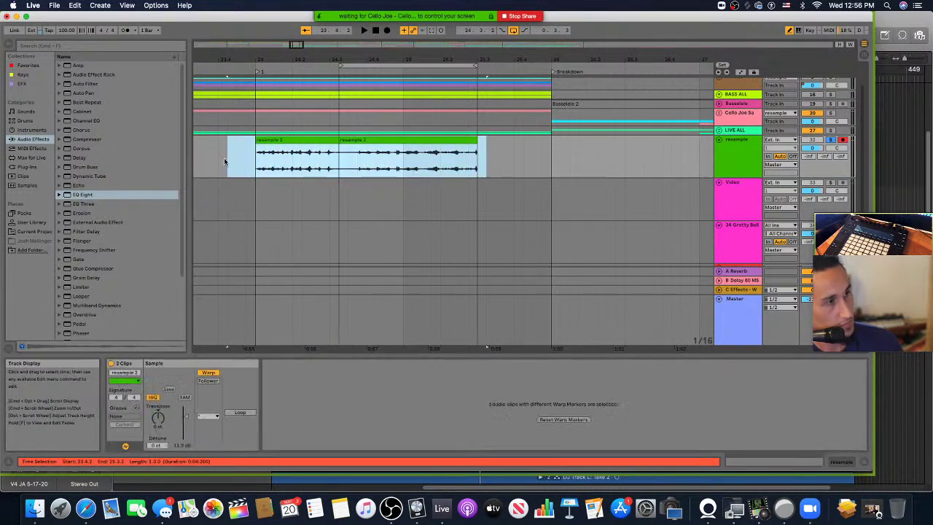
pyautogui.press('Delete')
pyautogui.scroll(-15, 267, 160)
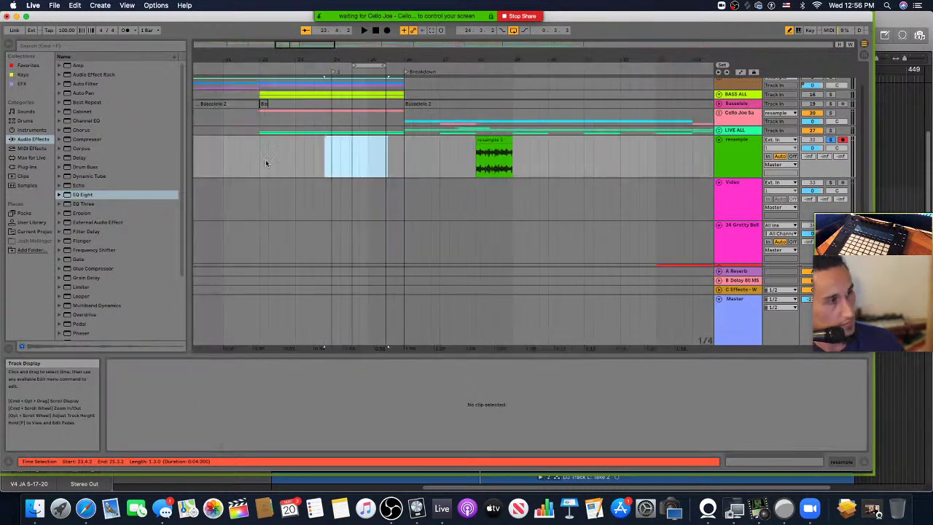
# Step: Paste the two reversed clip parts at the very start of the resample track and play them back
pyautogui.click(193, 161)
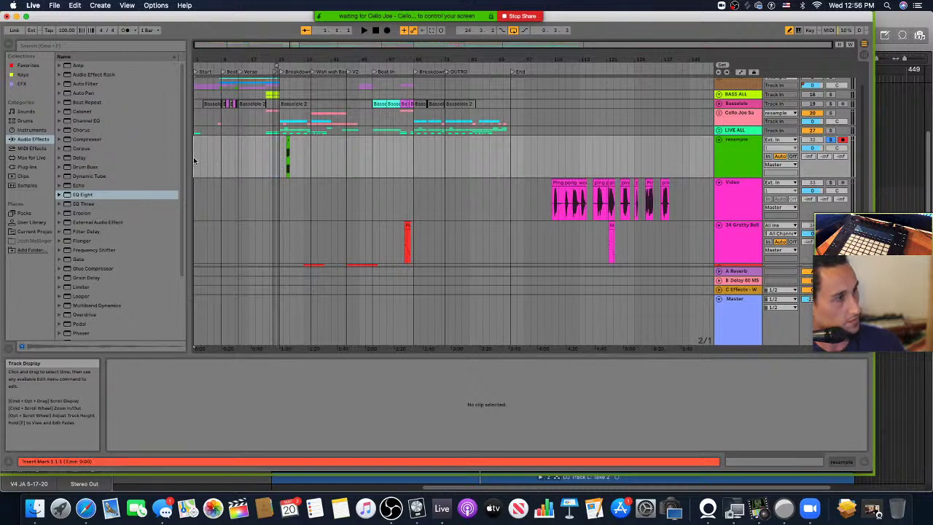
pyautogui.scroll(8, 196, 159)
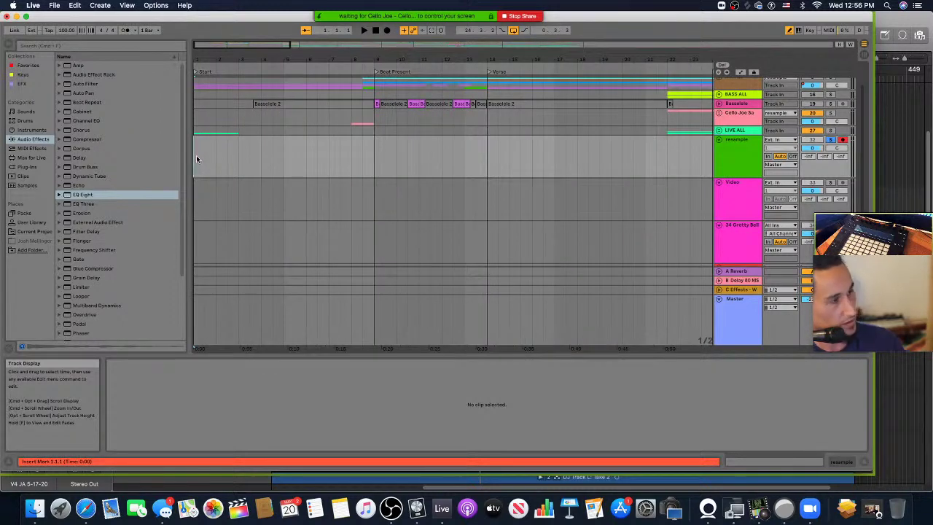
pyautogui.press('super+v')
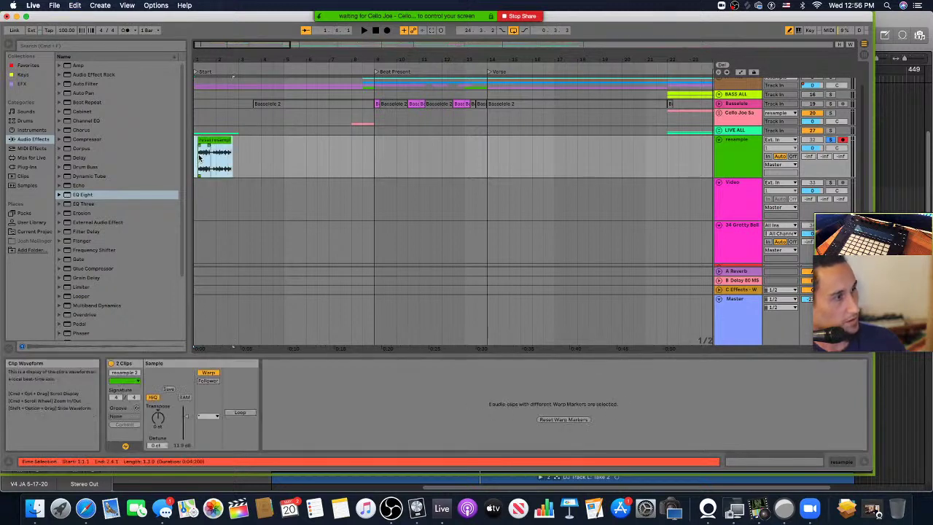
pyautogui.click(195, 161)
pyautogui.press('space')
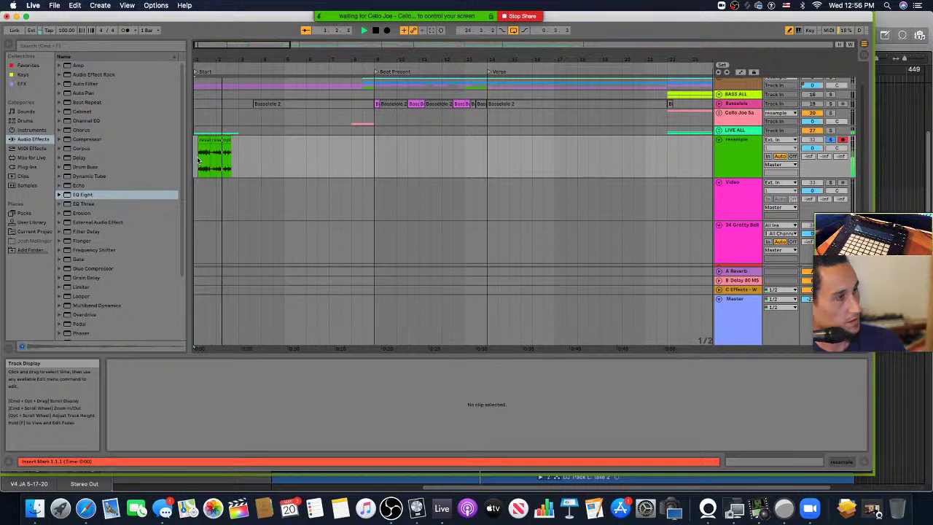
# Step: Delete the first pasted part, then unsolo the resample track and move the remaining clip to 1.1.1
pyautogui.click(204, 141)
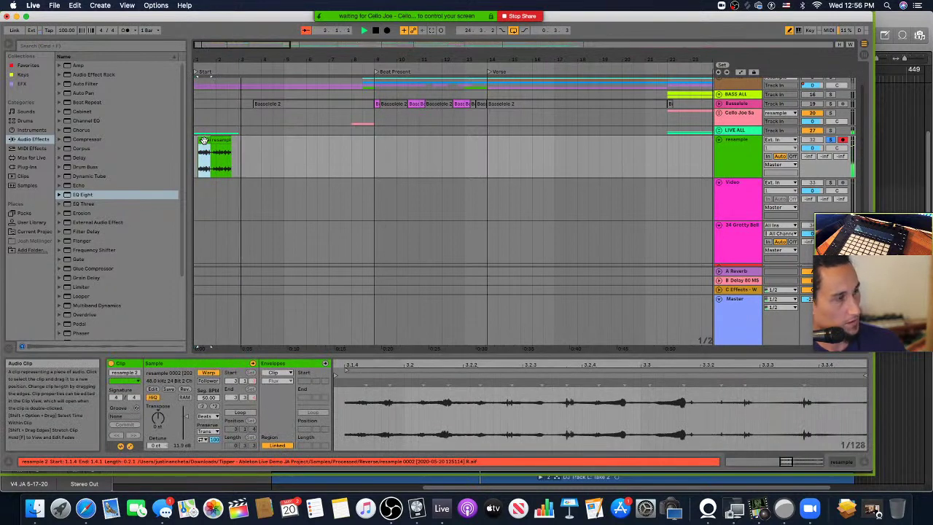
pyautogui.click(204, 143)
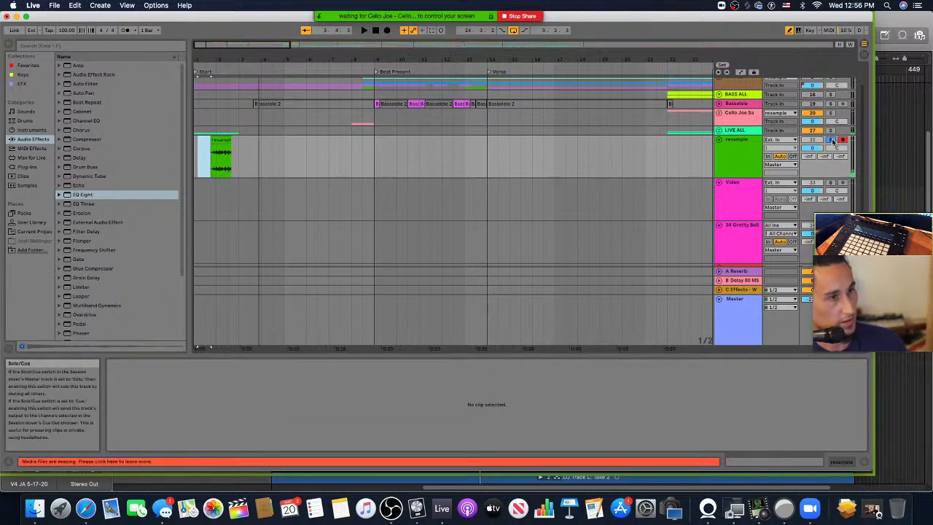
pyautogui.moveTo(217, 139); pyautogui.dragTo(200, 140)
pyautogui.click(229, 167)
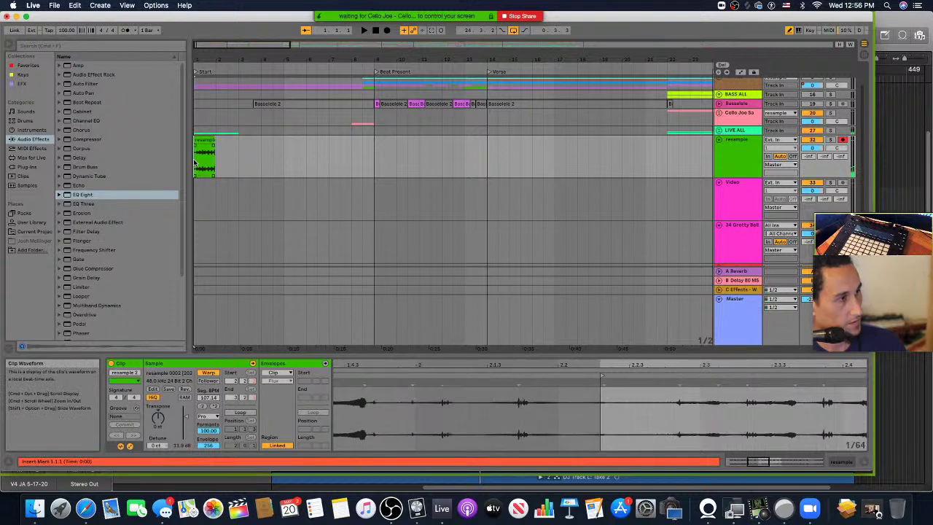
# Step: Play the arrangement from the start and check the tracks' output routing in Session View
pyautogui.press('space')
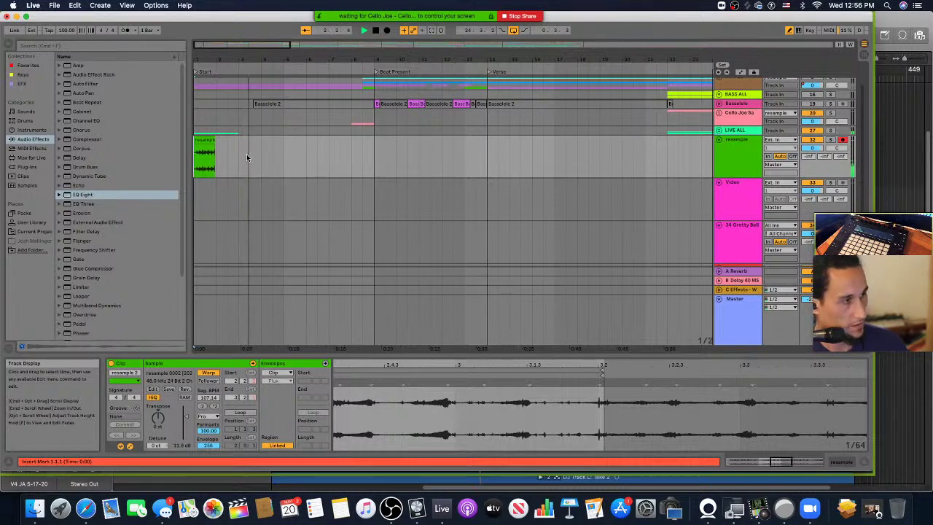
pyautogui.press('Tab')
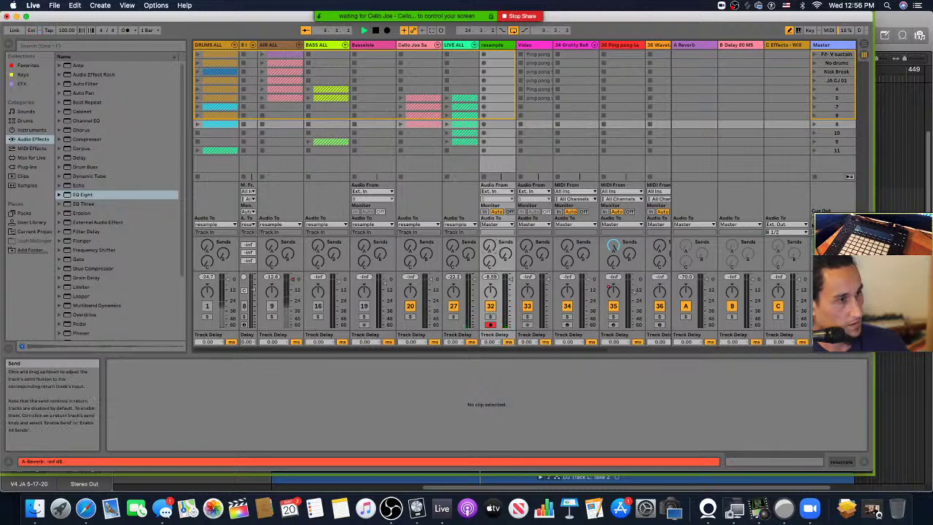
pyautogui.press('Tab')
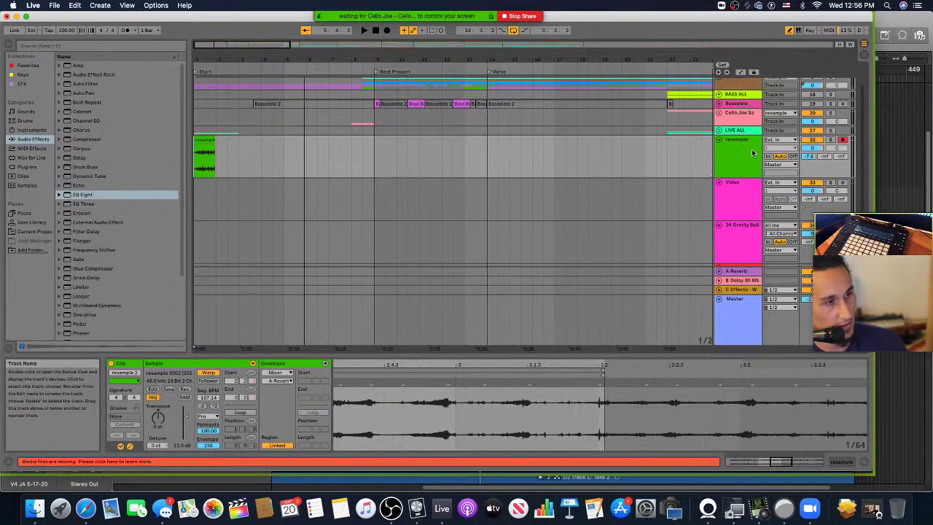
# Step: Route the output of all tracks from DRUMS ALL through LIVE ALL to Master
pyautogui.scroll(2, 753, 151)
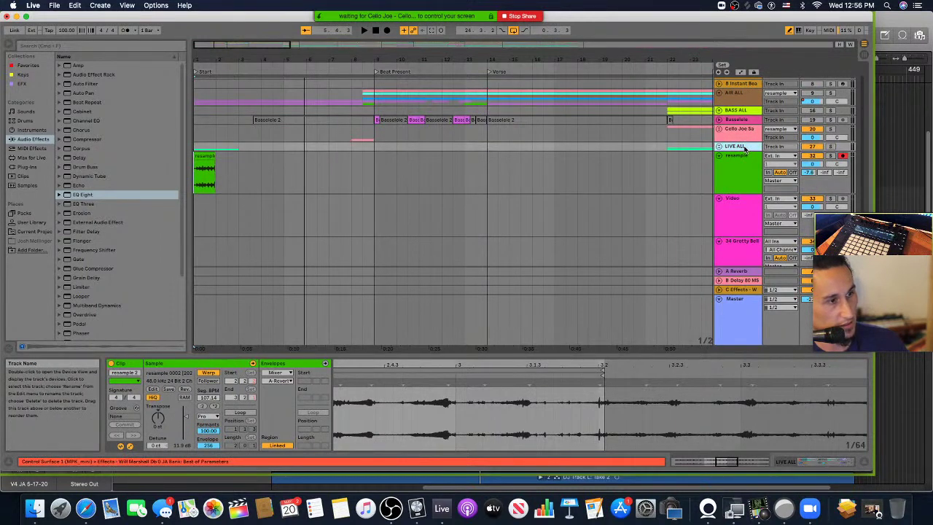
pyautogui.scroll(2, 750, 149)
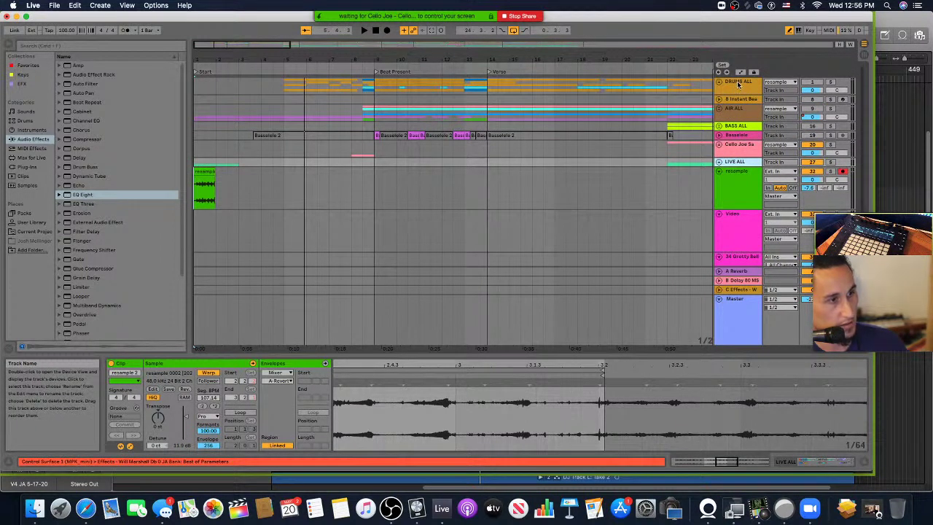
pyautogui.click(737, 83)
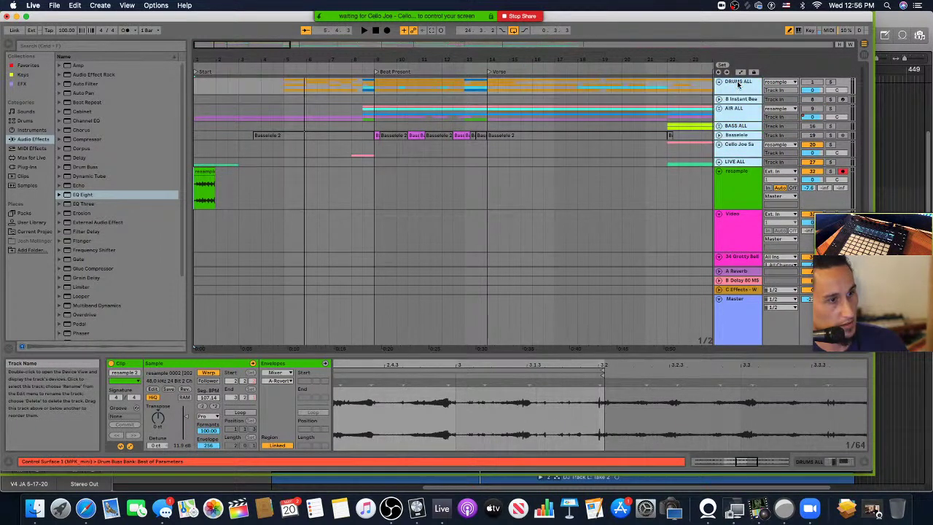
pyautogui.click(792, 145)
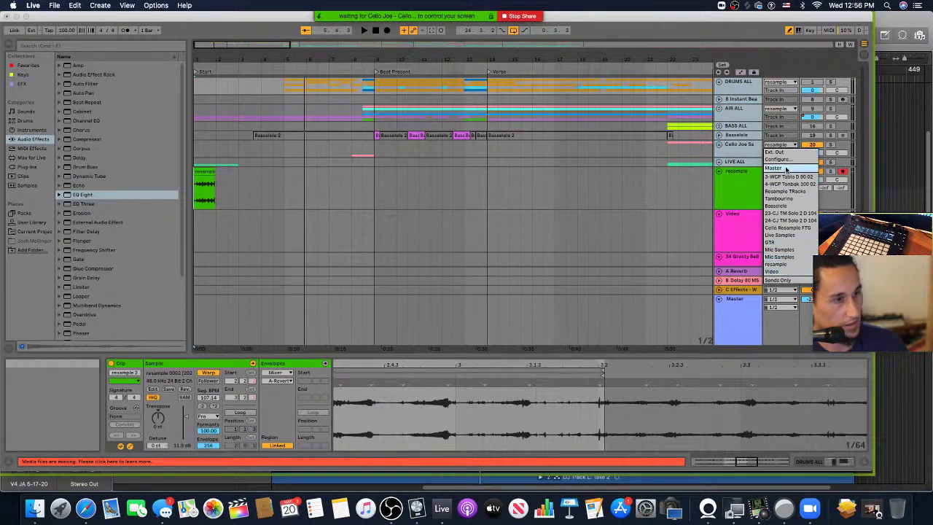
pyautogui.click(774, 168)
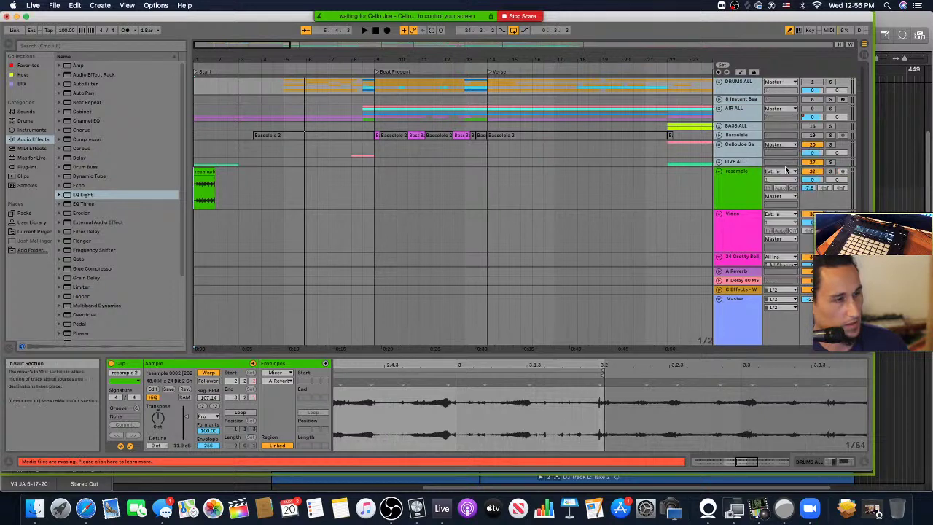
# Step: Play the arrangement from 1.1.1 to hear the reversed resample clip against the intro
pyautogui.click(205, 203)
pyautogui.click(734, 400)
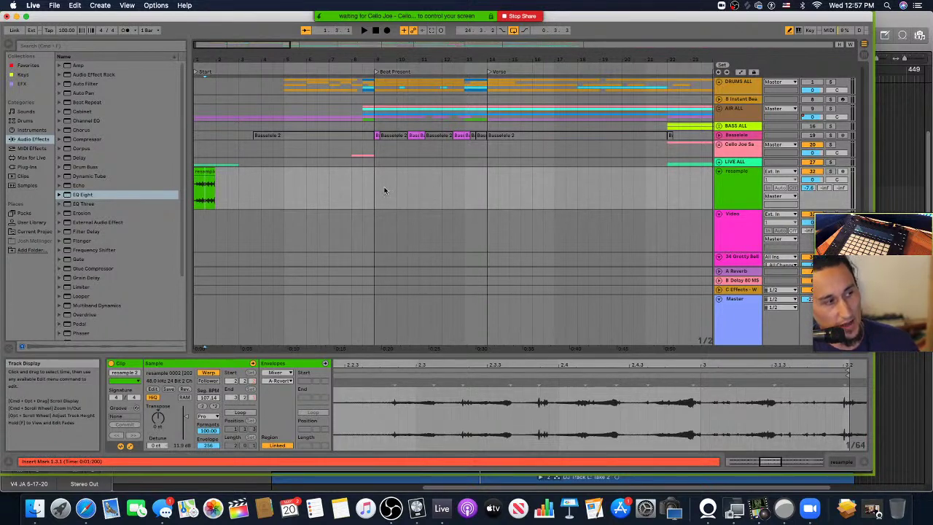
pyautogui.click(197, 197)
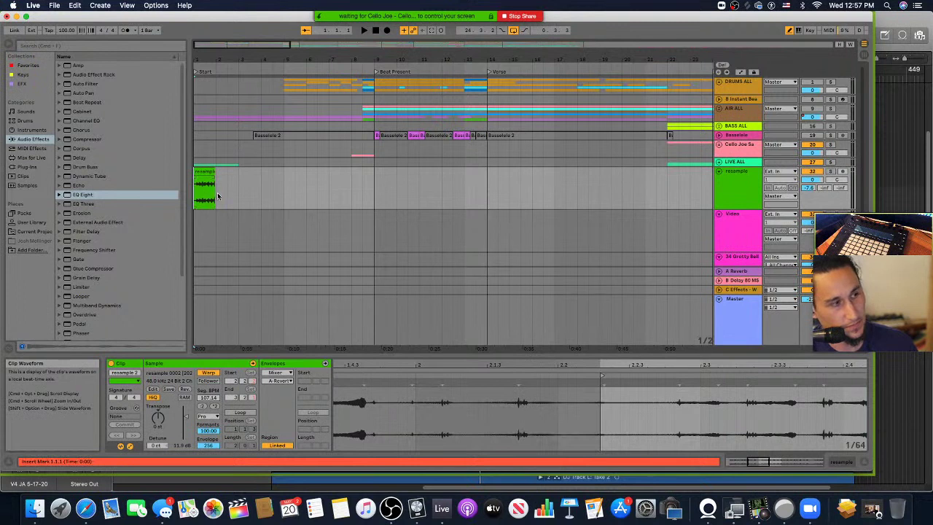
pyautogui.press('space')
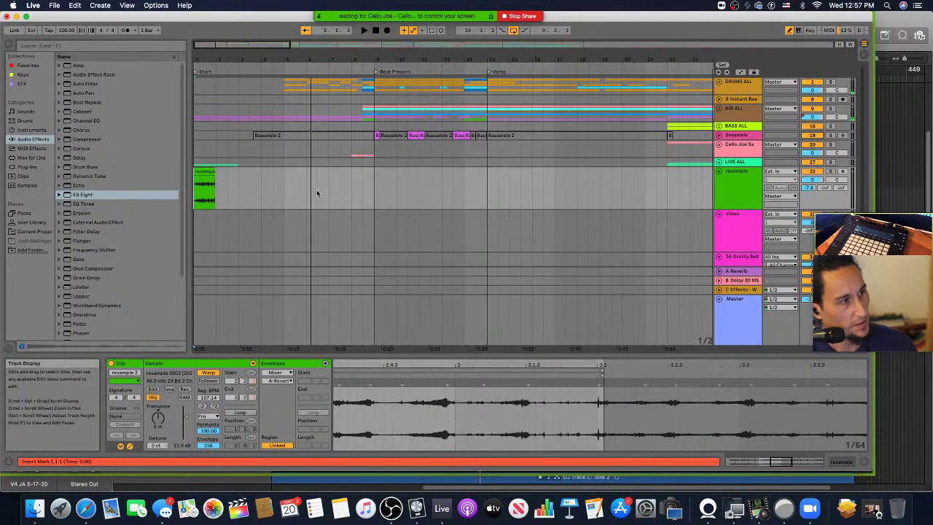
pyautogui.press('space')
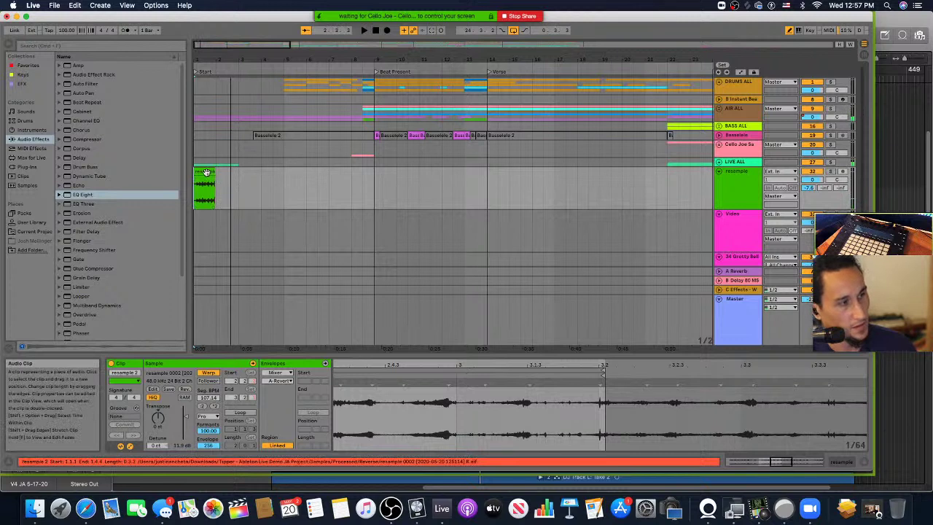
# Step: Move the reversed resample clip to bar 8 so that it ends exactly at the Beat Present marker
pyautogui.moveTo(207, 172); pyautogui.dragTo(360, 174)
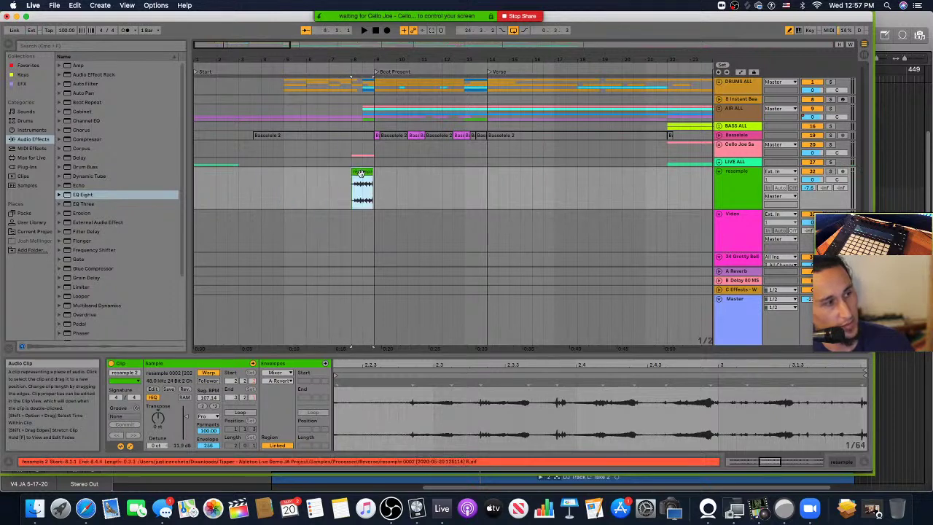
pyautogui.scroll(5, 360, 172)
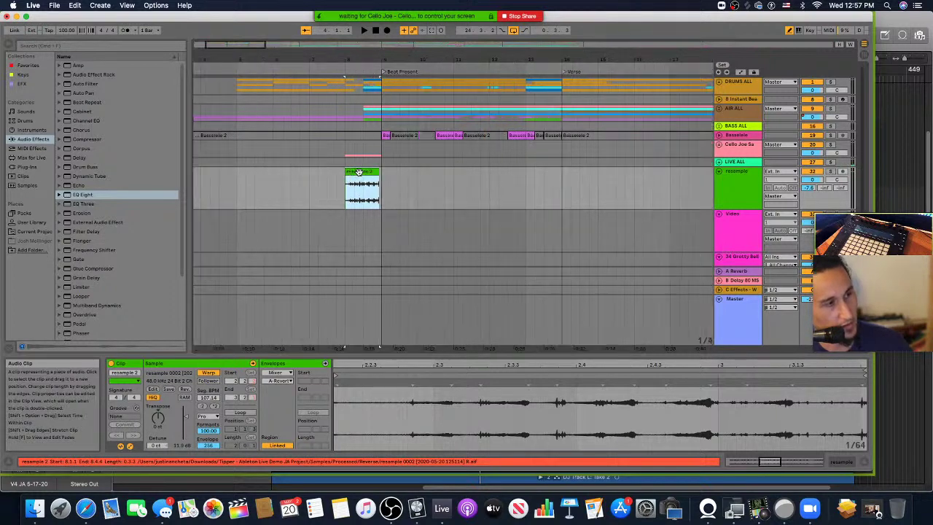
pyautogui.scroll(3, 361, 172)
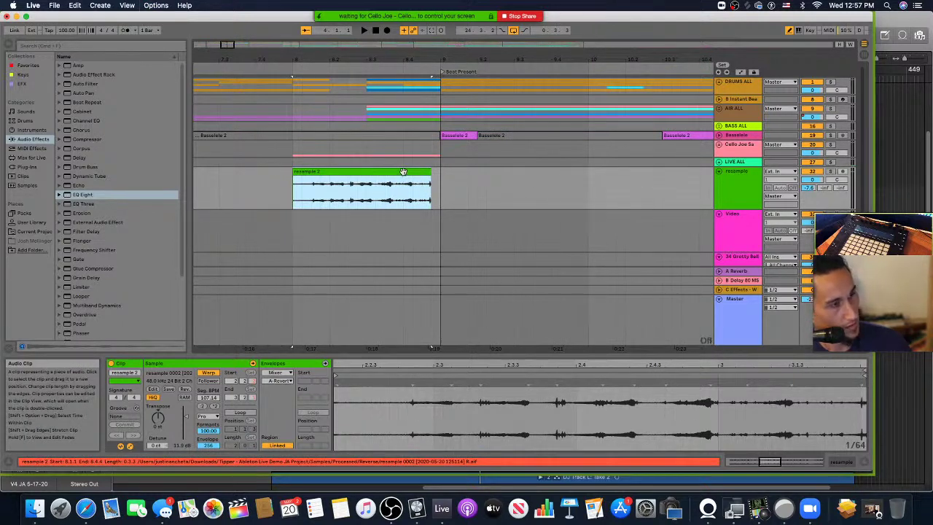
pyautogui.click(403, 171)
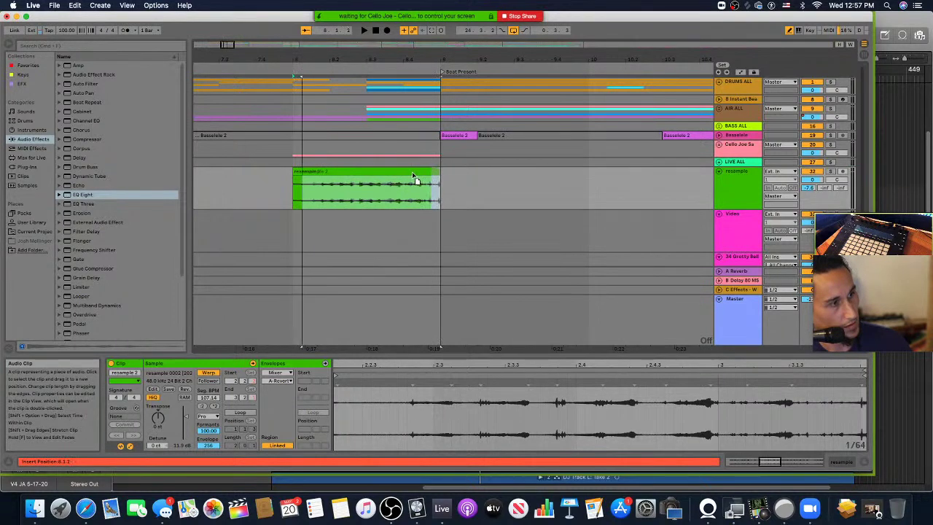
pyautogui.moveTo(413, 176); pyautogui.dragTo(416, 179)
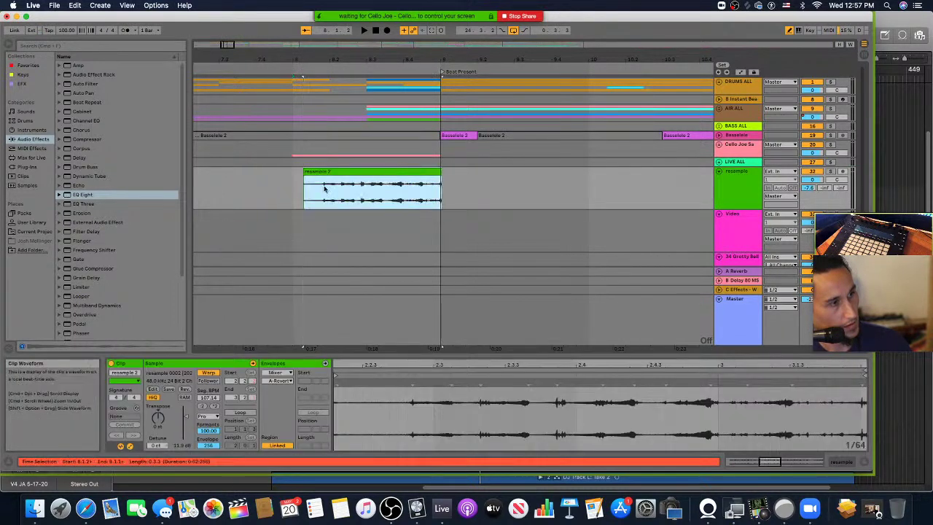
# Step: Add a fade-in over about two thirds of the resample clip and play from just before it
pyautogui.moveTo(305, 175); pyautogui.dragTo(395, 185)
pyautogui.click(238, 196)
pyautogui.hscroll(-5, 239, 194)
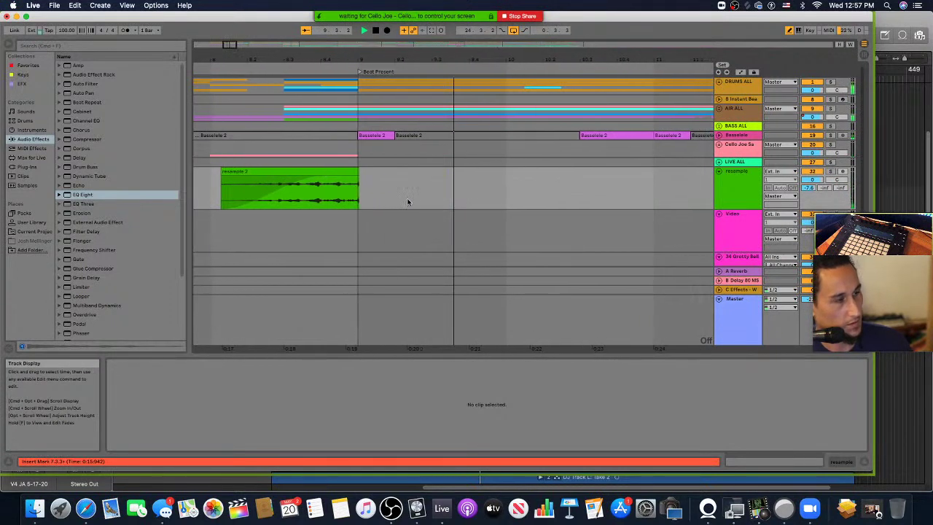
# Step: Lower the resample track's volume to about -13.9 dB and replay the transition into Beat Present
pyautogui.click(409, 193)
pyautogui.press('space')
pyautogui.press('-')
pyautogui.press('-')
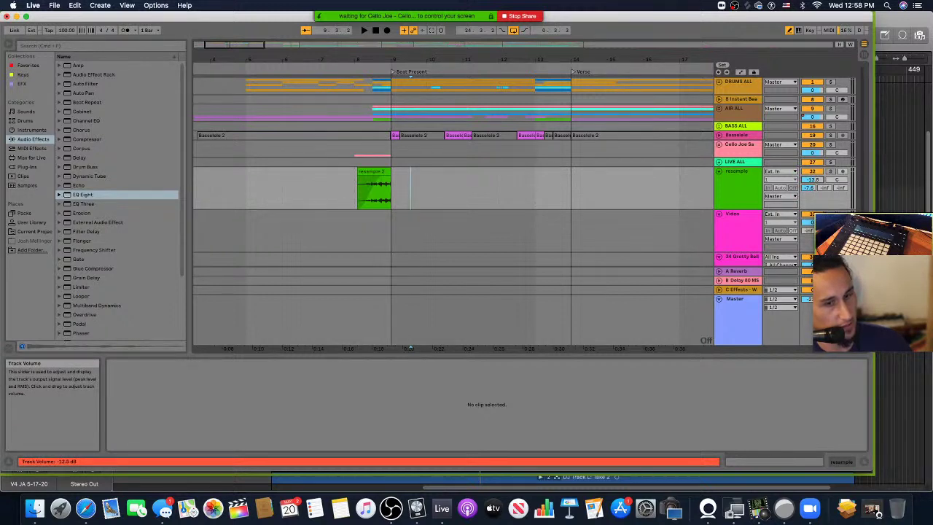
pyautogui.press('space')
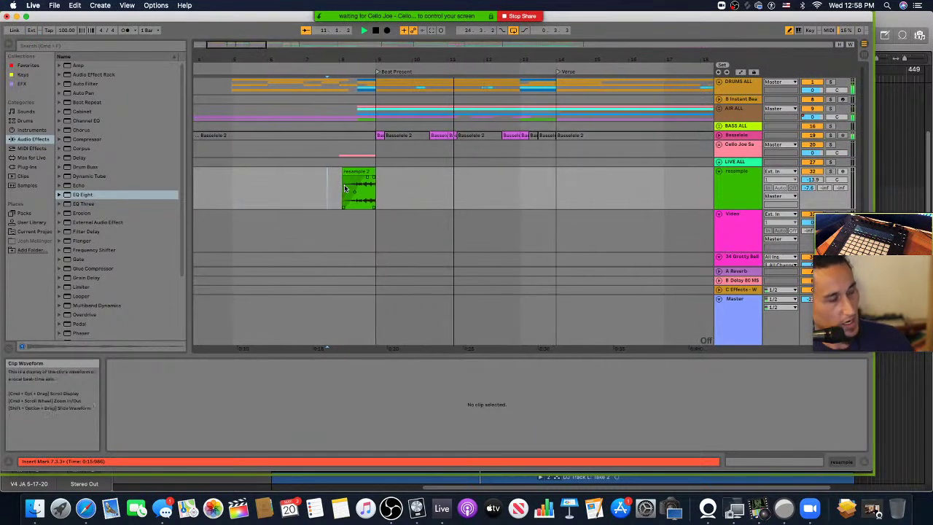
# Step: Deactivate the reversed resample clip at 28.1.1 in the Breakdown
pyautogui.press('-')
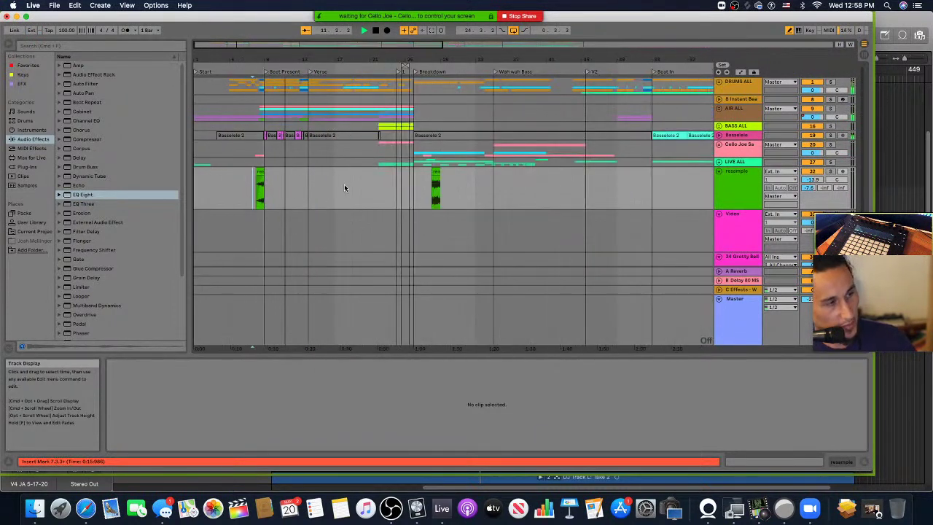
pyautogui.click(435, 172)
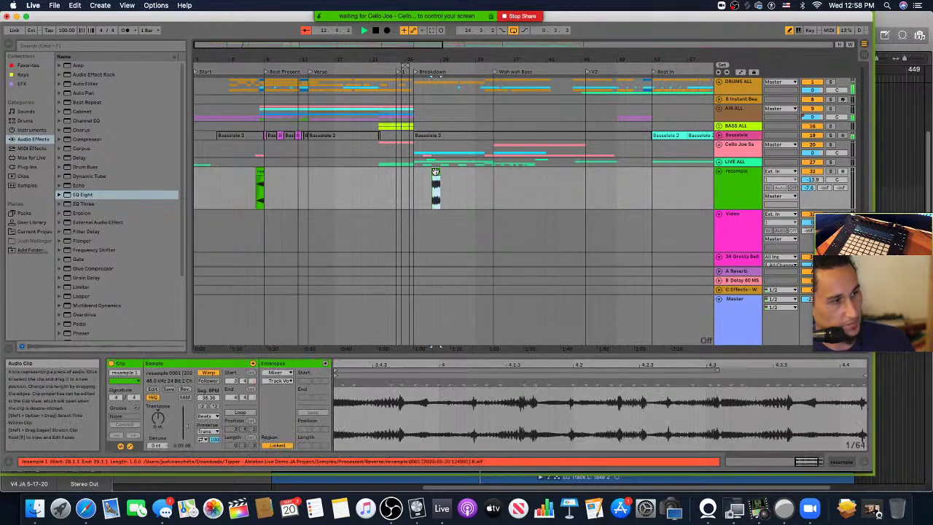
pyautogui.click(436, 182)
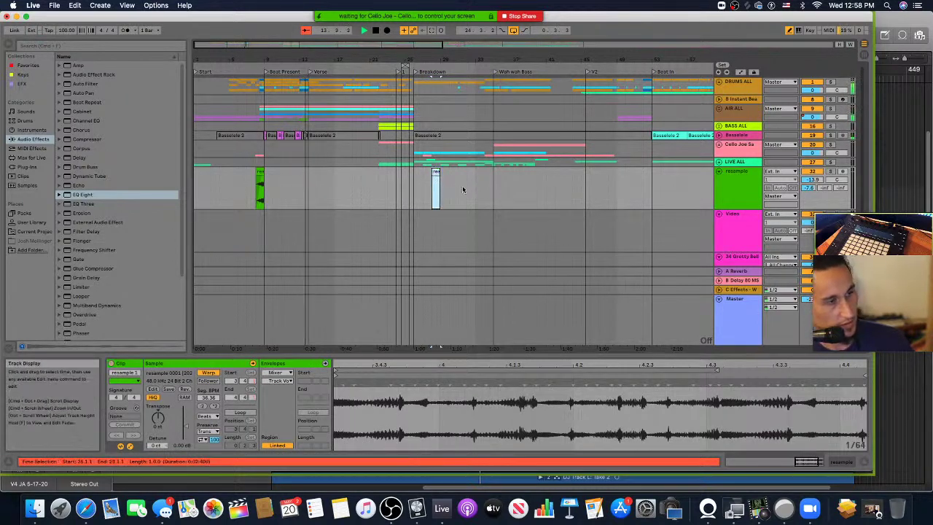
# Step: Arm the 35 Ping pong track for recording
pyautogui.press('-')
pyautogui.press('-')
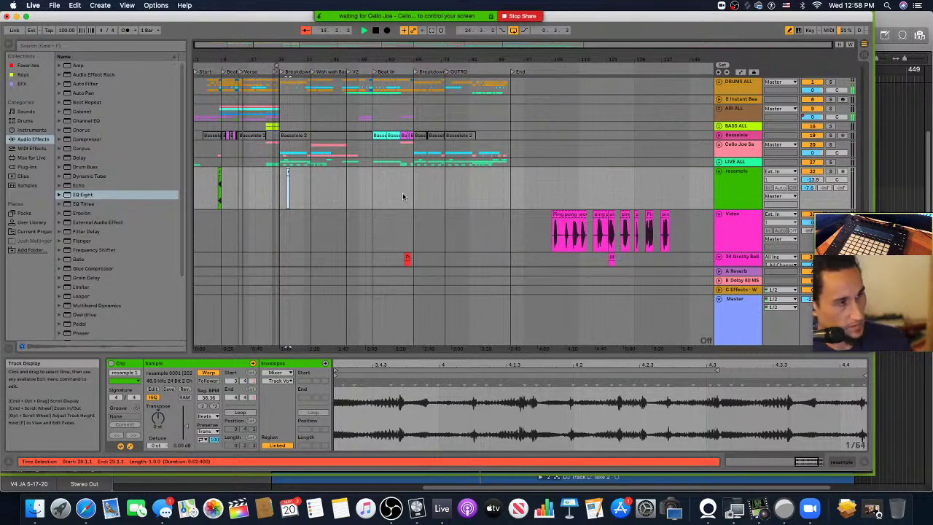
pyautogui.scroll(-4, 400, 196)
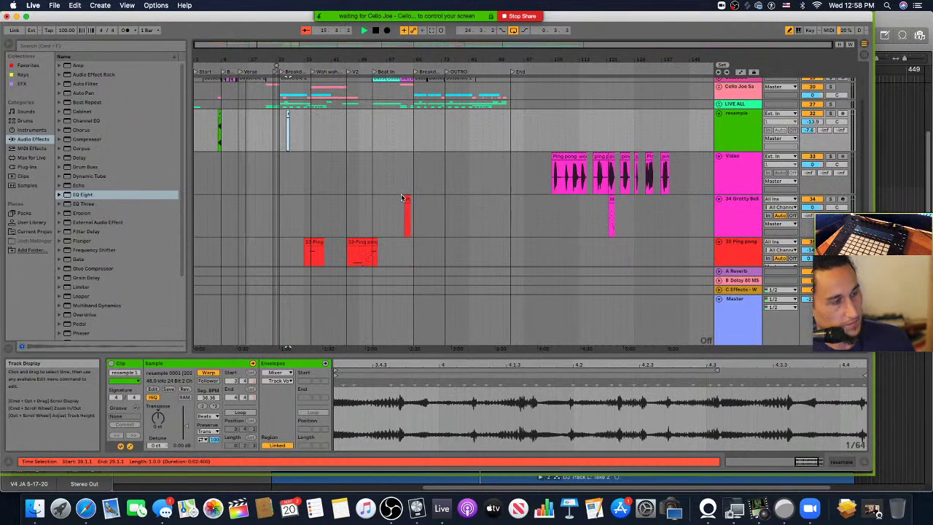
pyautogui.scroll(-5, 400, 197)
pyautogui.scroll(5, 401, 197)
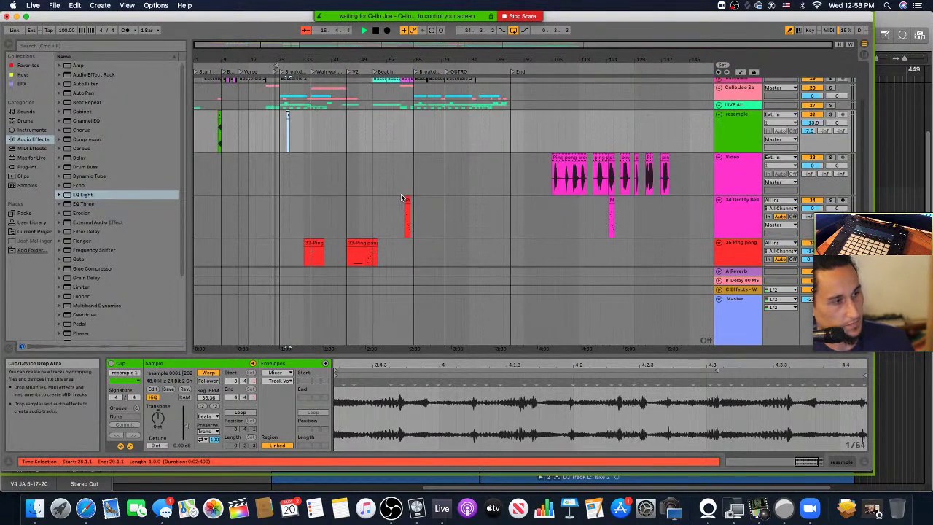
pyautogui.scroll(-4, 520, 195)
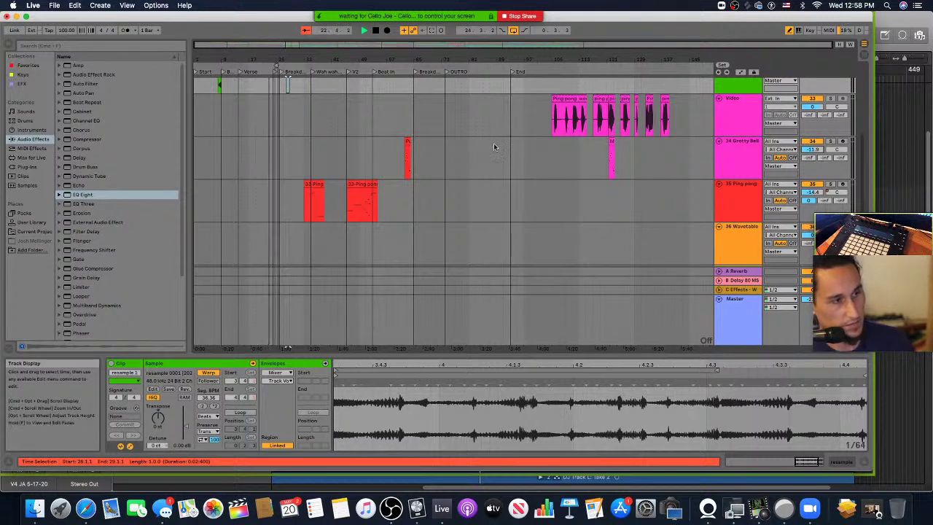
pyautogui.click(843, 184)
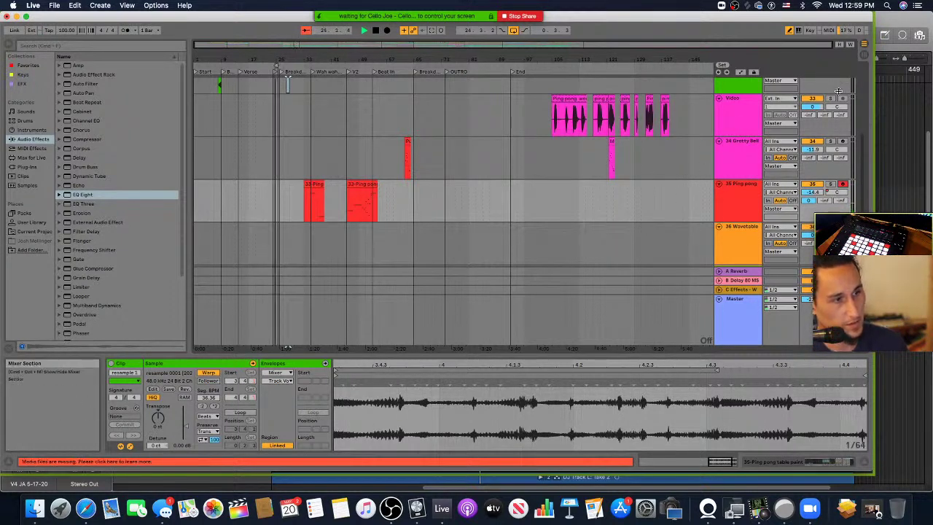
# Step: Arm the 34 Grotty Bell track for recording and select the F#- V sustain scene in the Session view before returning to the arrangement
pyautogui.click(841, 141)
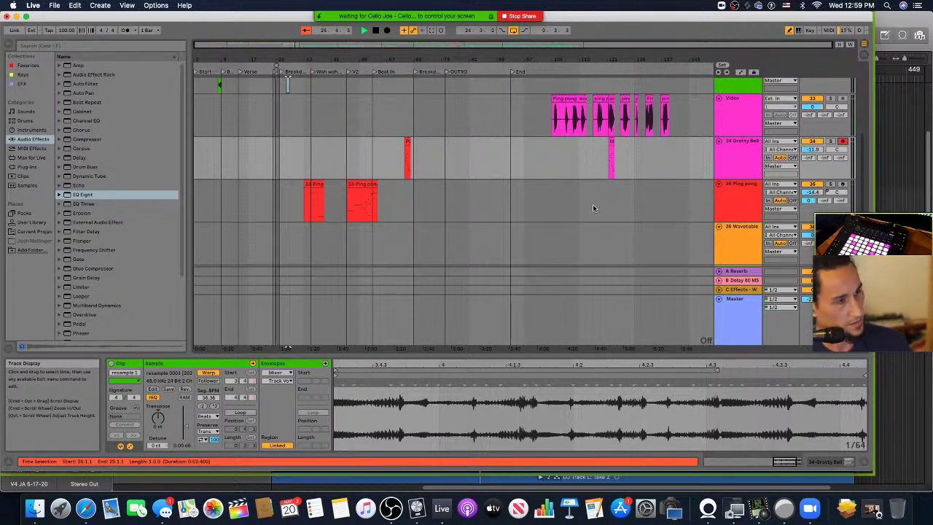
pyautogui.press('Tab')
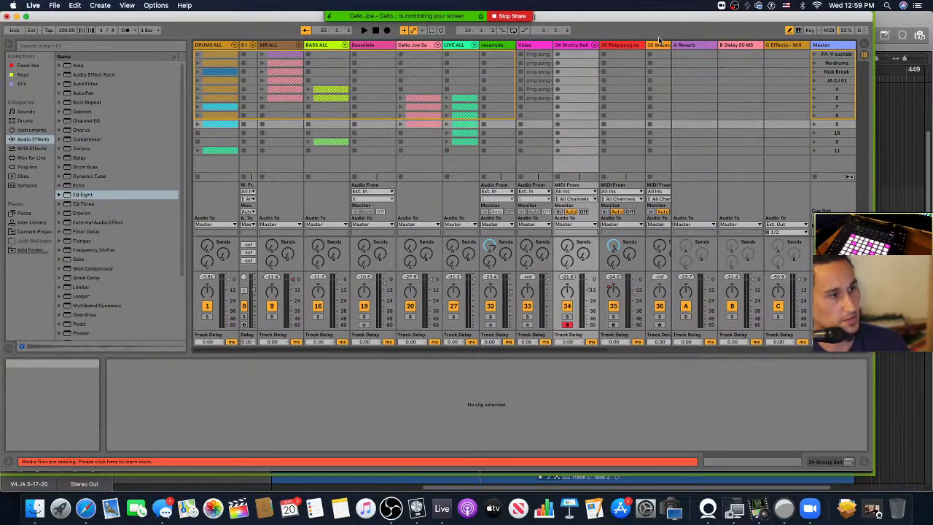
pyautogui.click(835, 55)
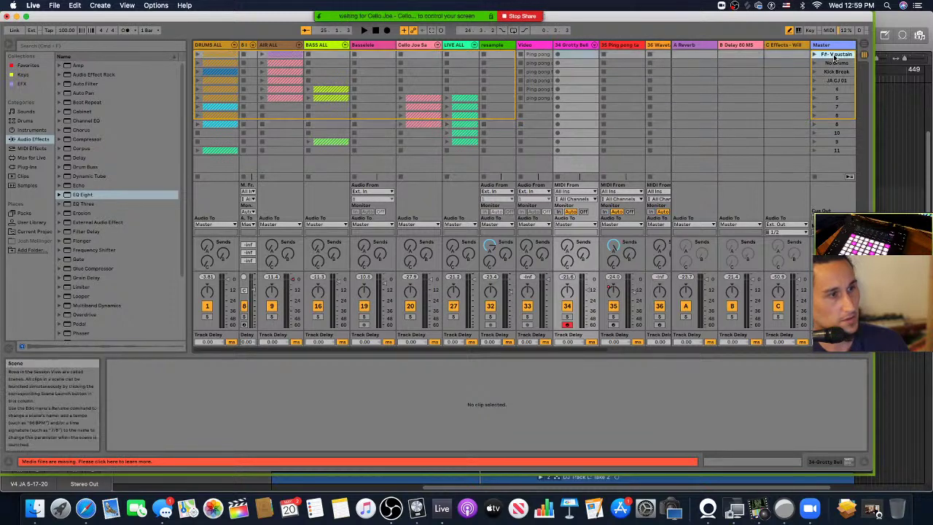
pyautogui.press('Tab')
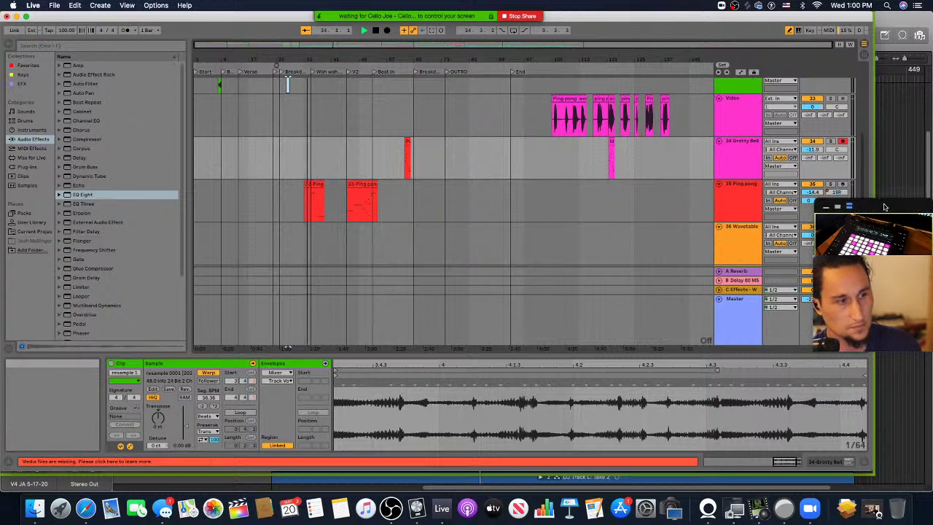
# Step: Move the floating video-call thumbnails up and place the insertion point on the Grotty Bell track between OUTRO and End
pyautogui.moveTo(888, 216); pyautogui.dragTo(881, 112)
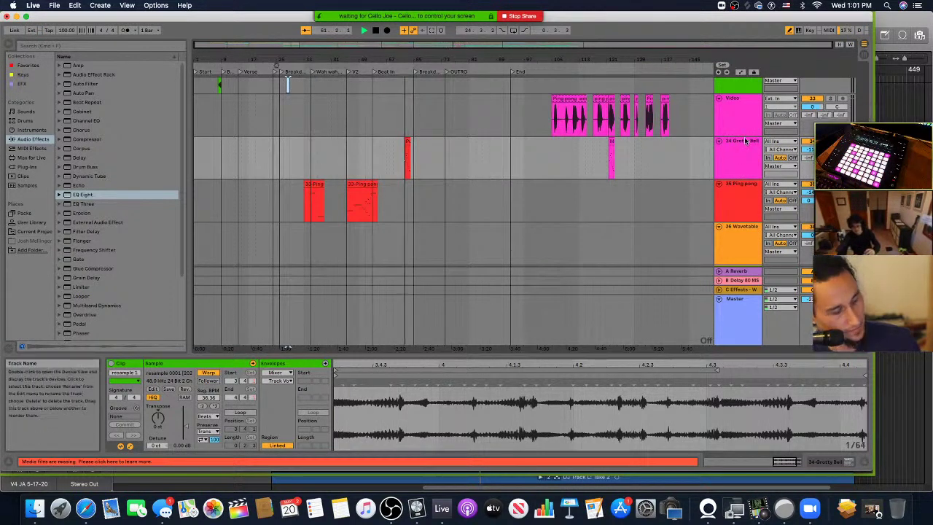
pyautogui.click(468, 174)
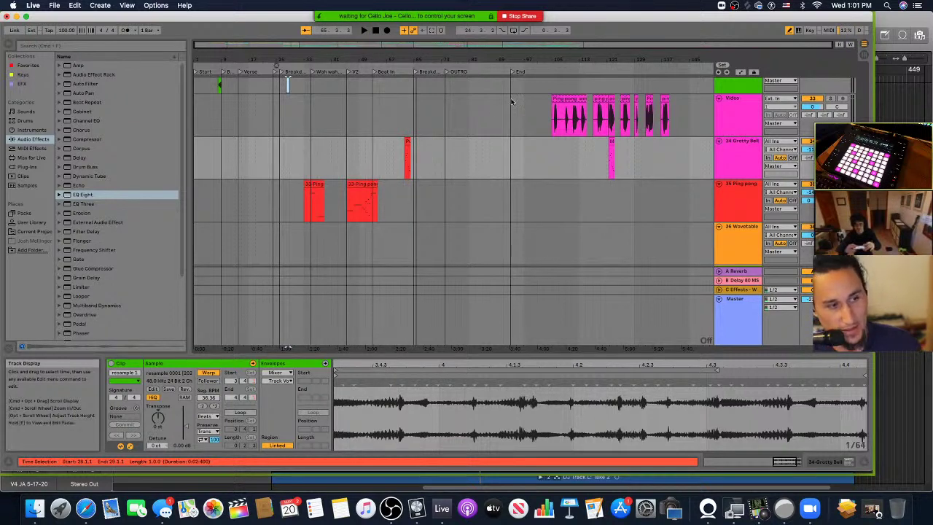
pyautogui.click(486, 162)
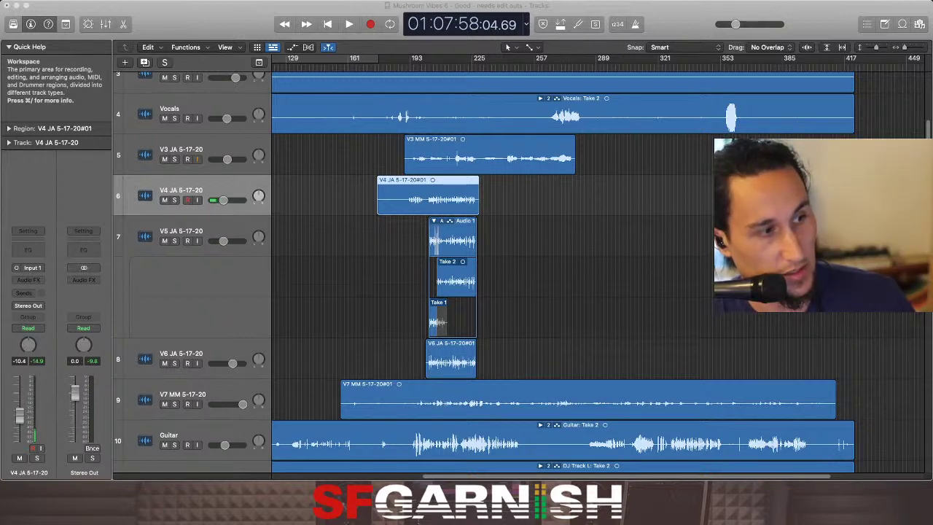
# Step: Switch to the Mushroom Vibes 6 project in Logic Pro and play its tracks from about 01:04:50
pyautogui.press('super+Tab')
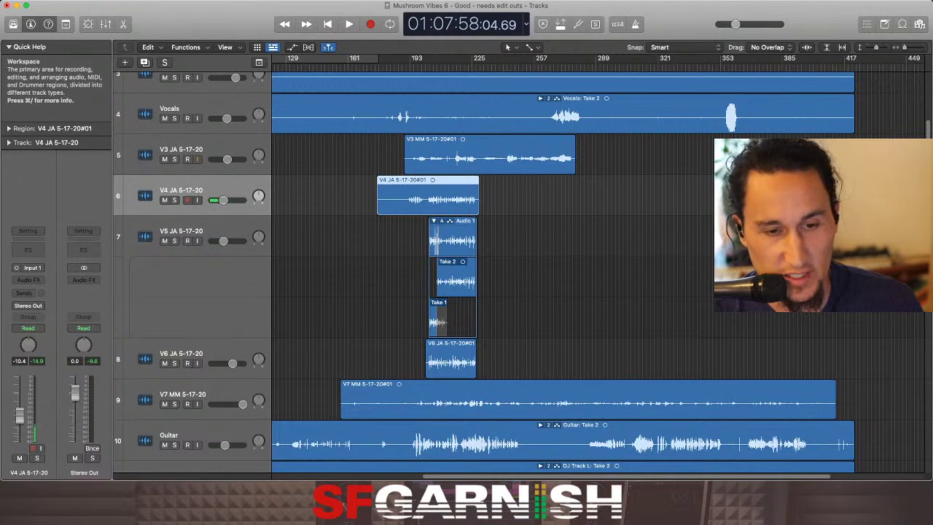
pyautogui.scroll(4, 521, 272)
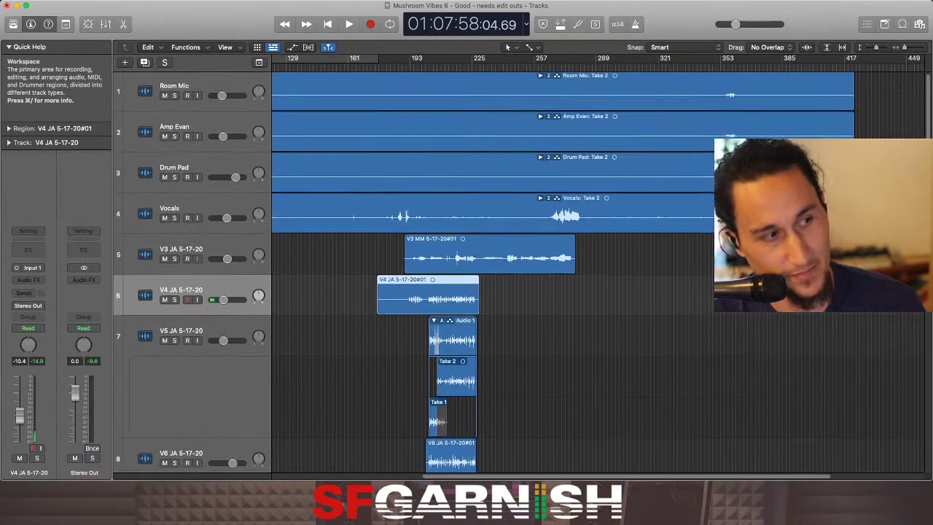
pyautogui.click(323, 60)
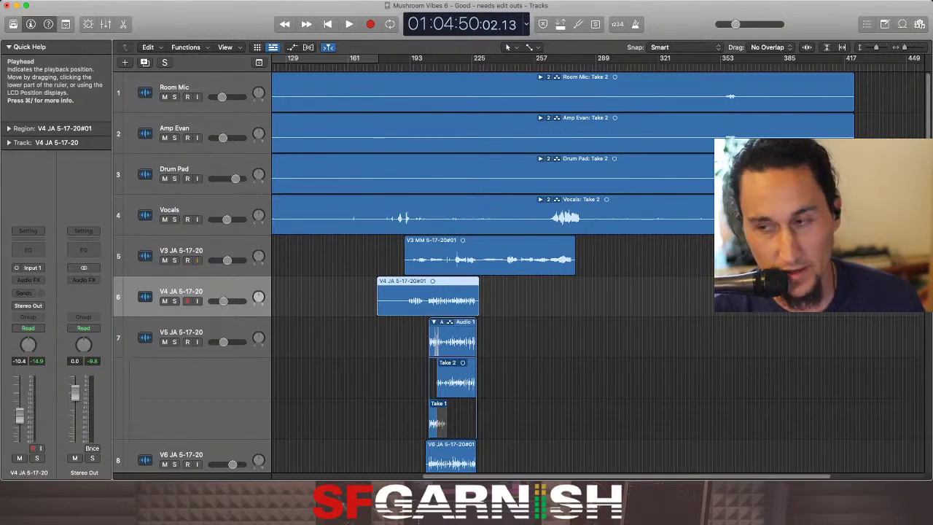
pyautogui.press('space')
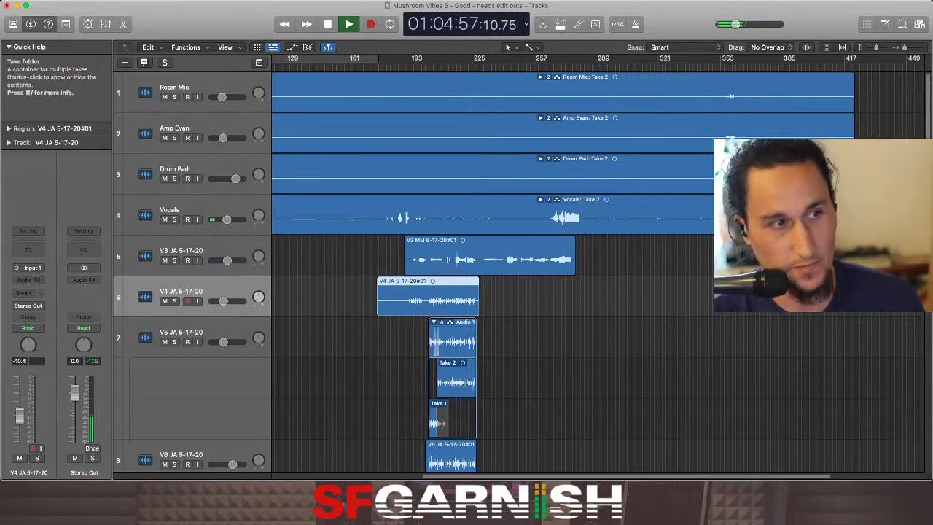
# Step: Lower the project's master volume to its minimum, stop playback and switch back to Ableton Live
pyautogui.moveTo(735, 24); pyautogui.dragTo(747, 24)
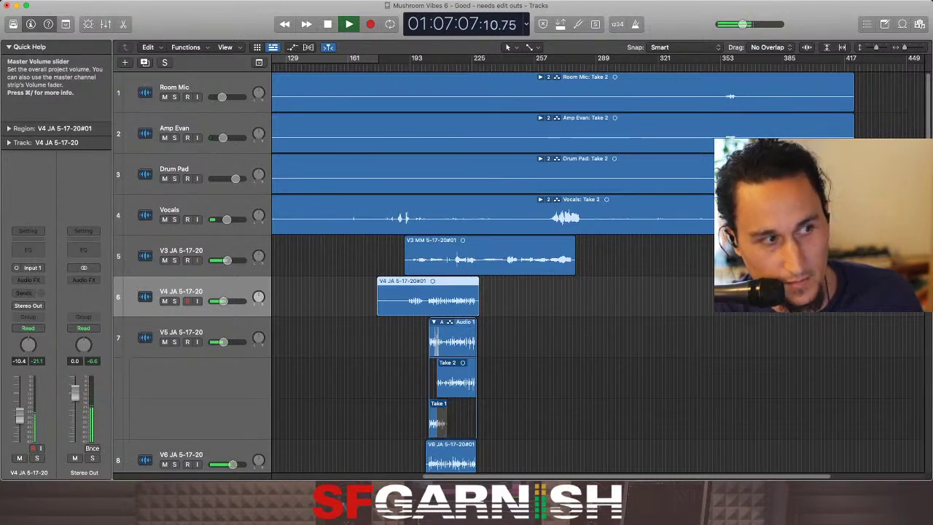
pyautogui.moveTo(744, 24); pyautogui.dragTo(718, 24)
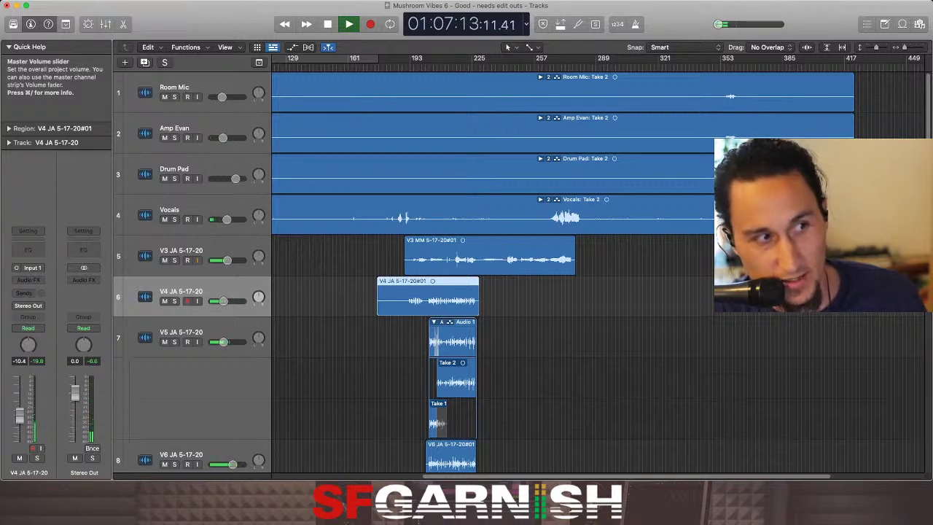
pyautogui.press('space')
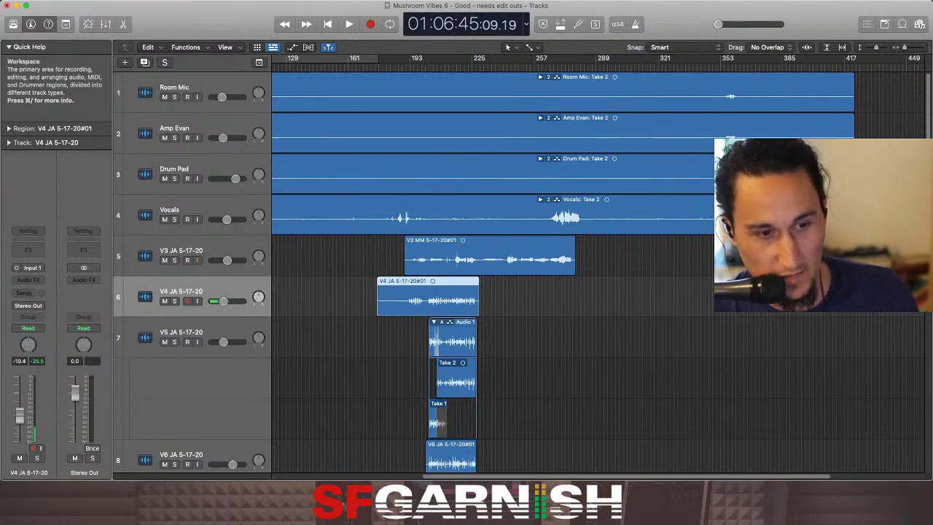
pyautogui.press('super+Tab')
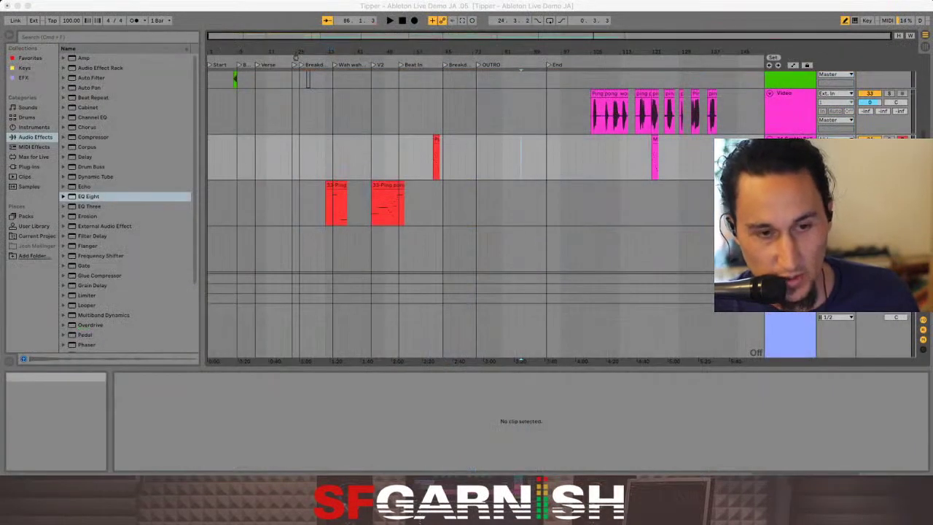